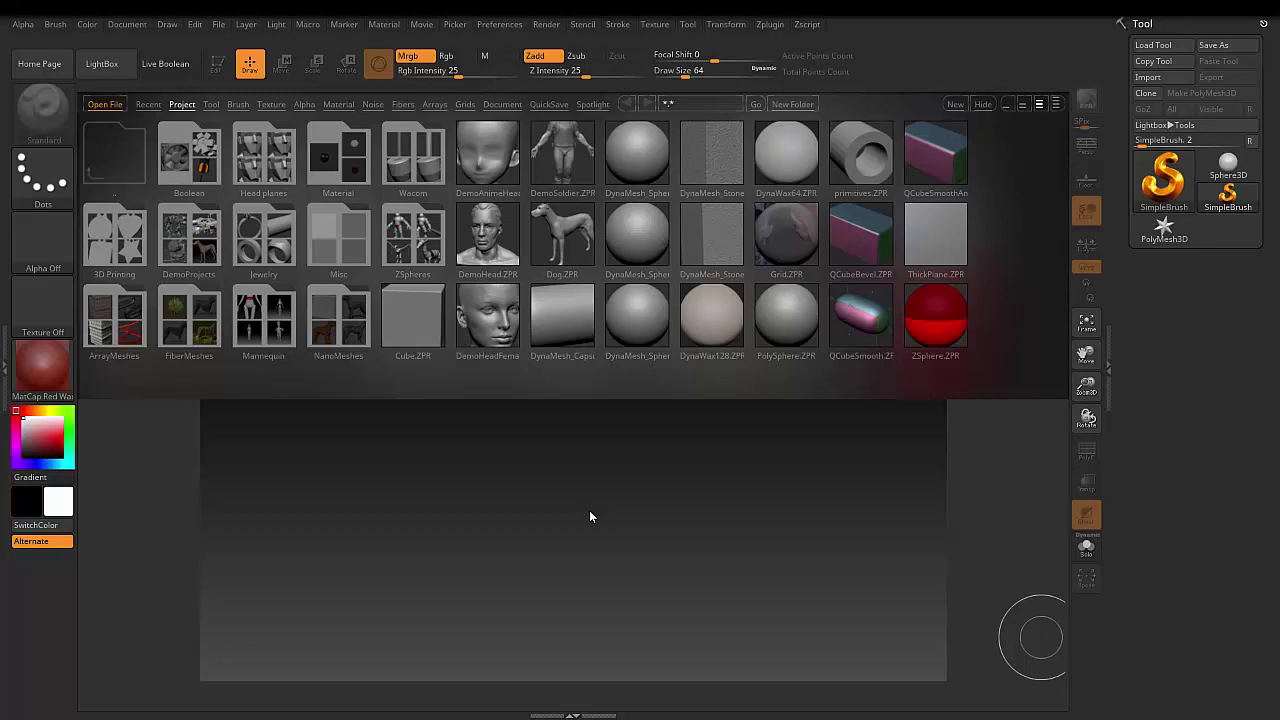
Load DemoHead.ZPR from LightBox and orbit the bust through side and front views.
double_click(500, 250)
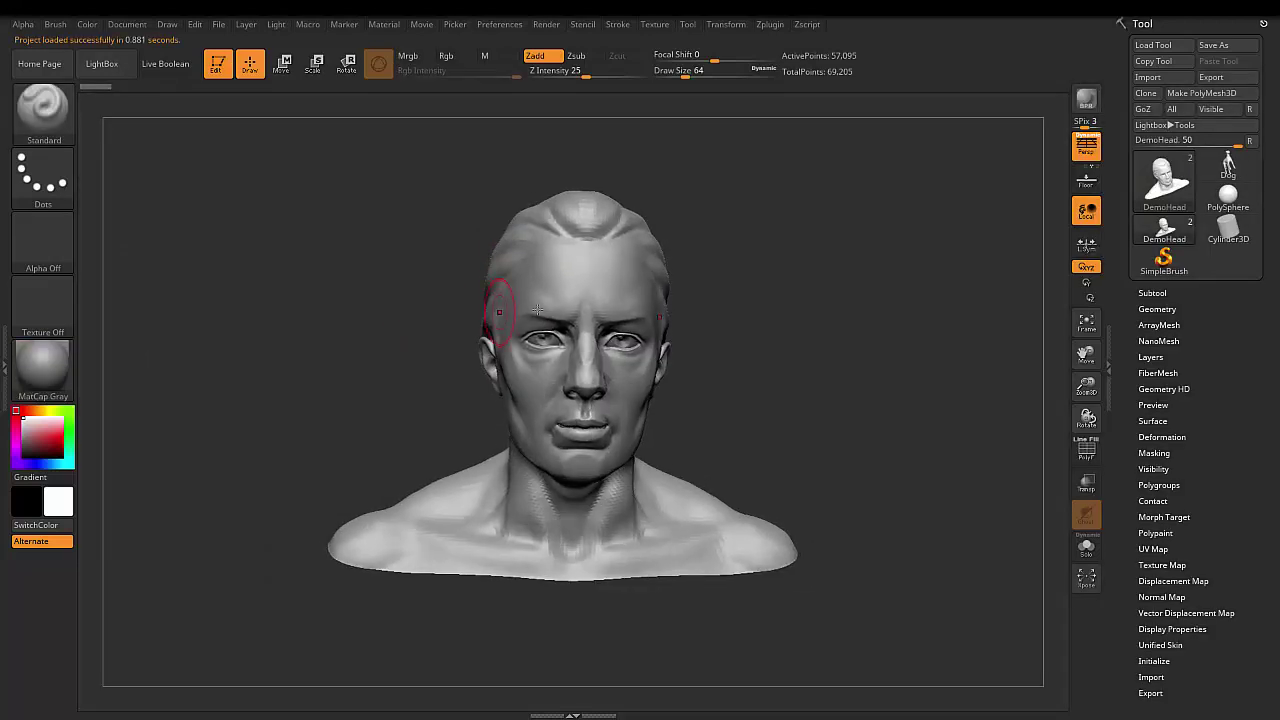
drag(737, 329, 737, 337)
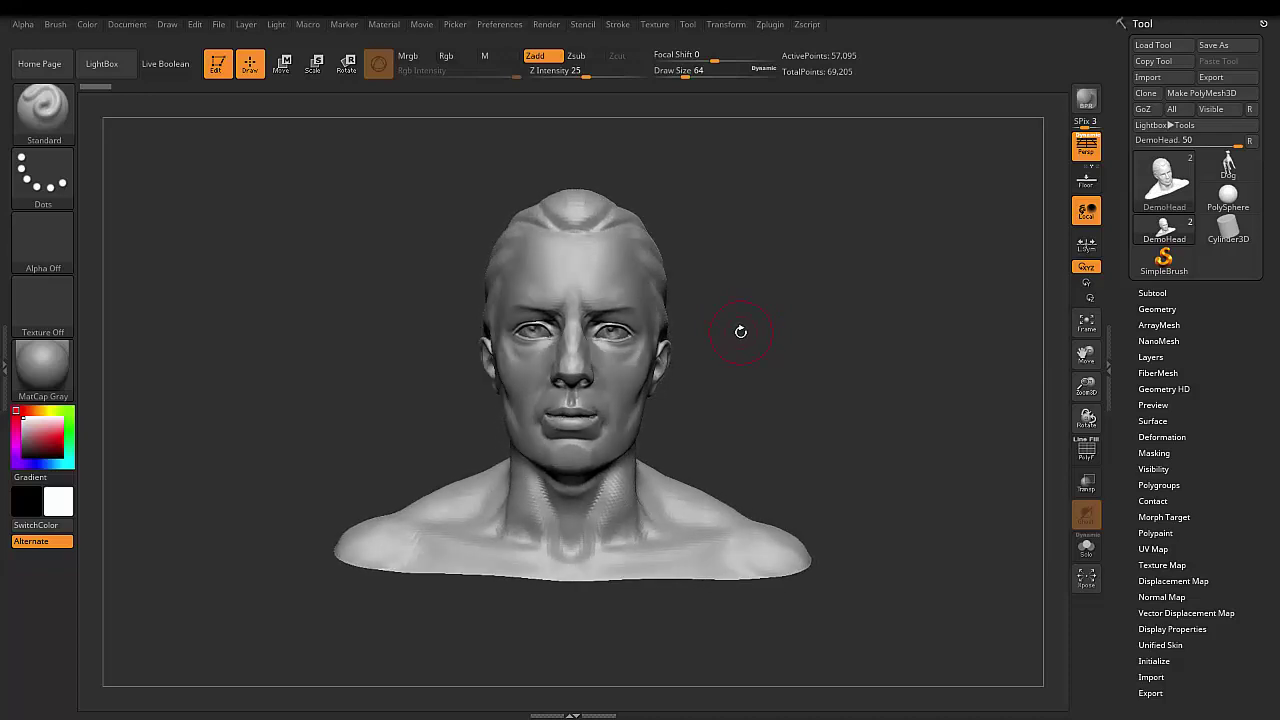
key(shift)
key(shift)
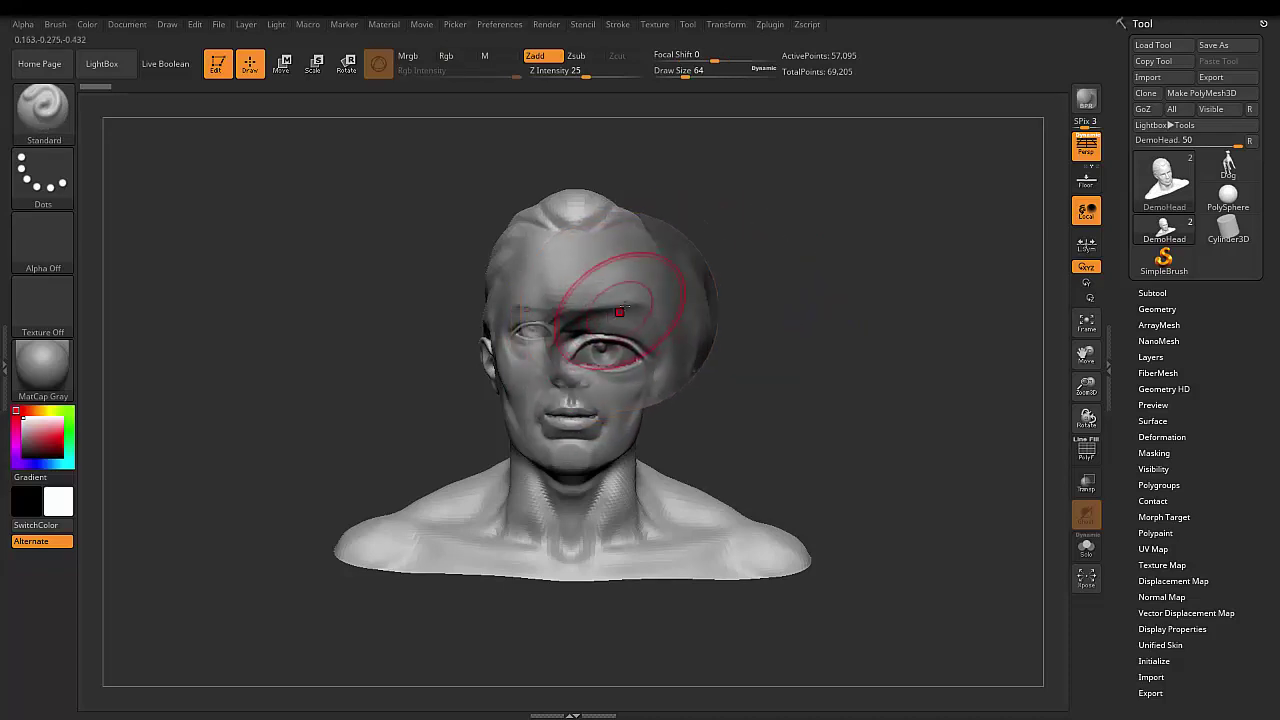
right_drag(593, 271, 728, 325)
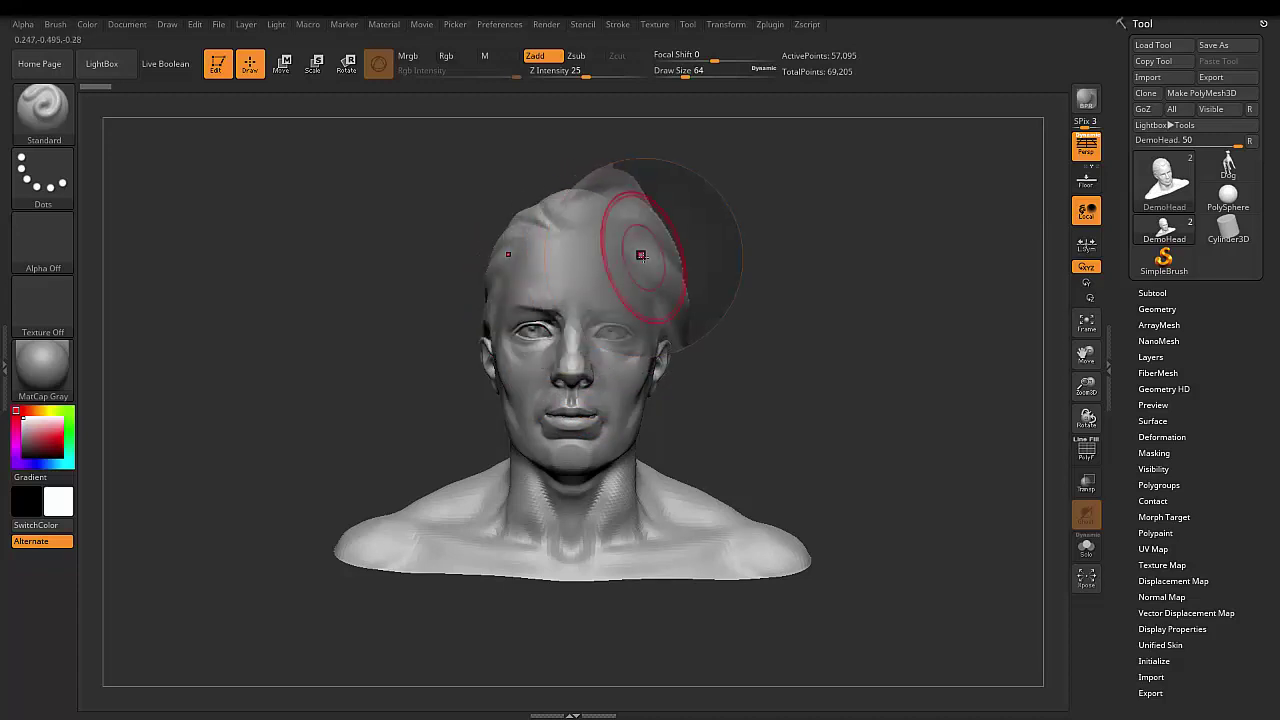
drag(728, 325, 657, 320)
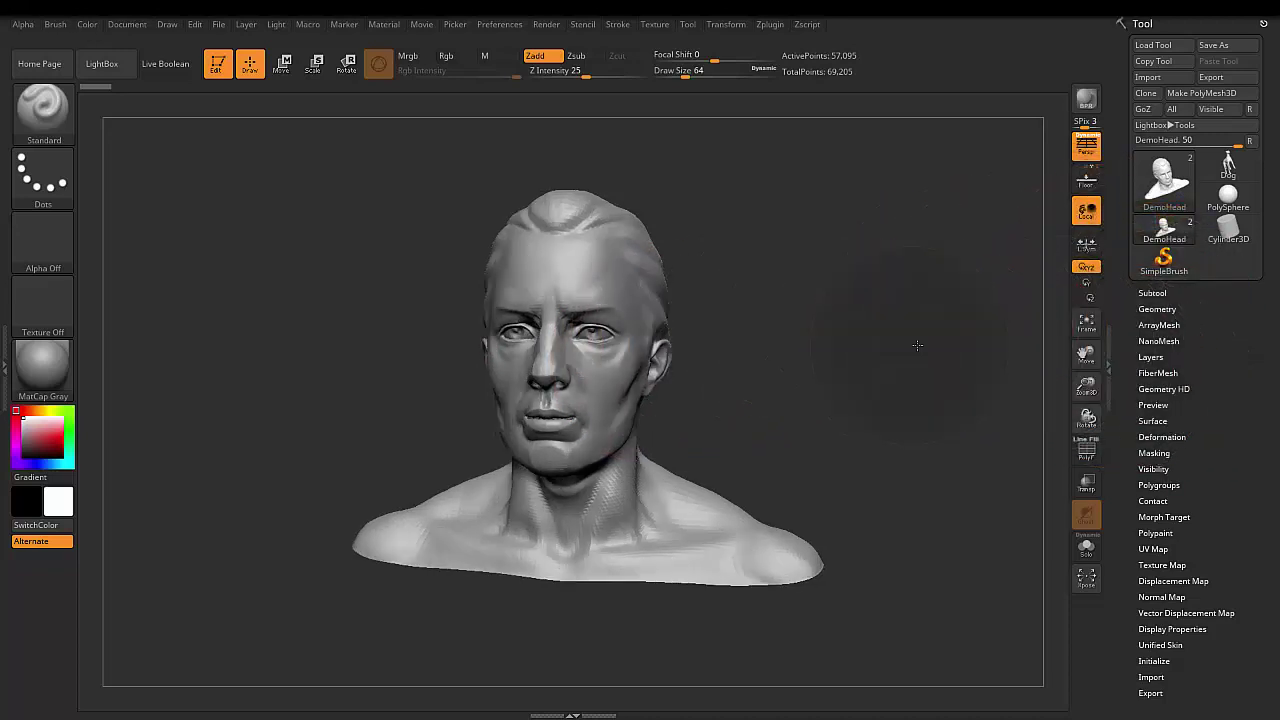
shift+drag(909, 335, 901, 343)
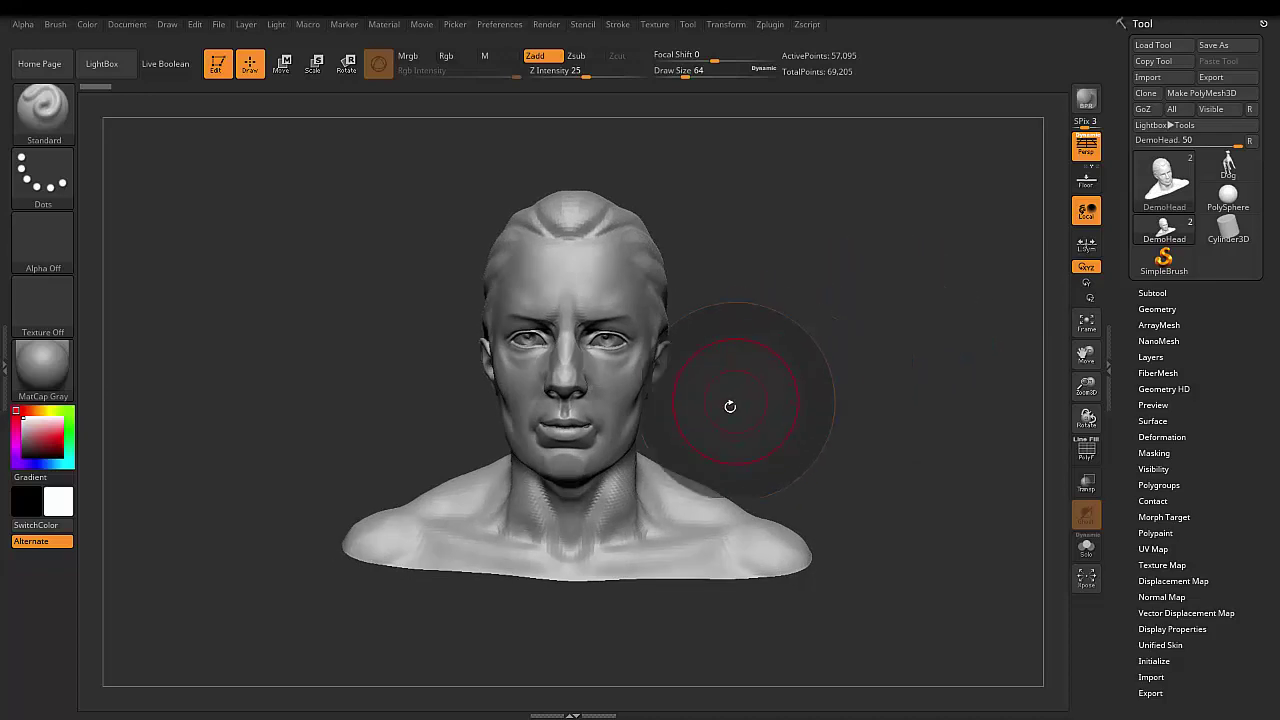
drag(760, 408, 792, 367)
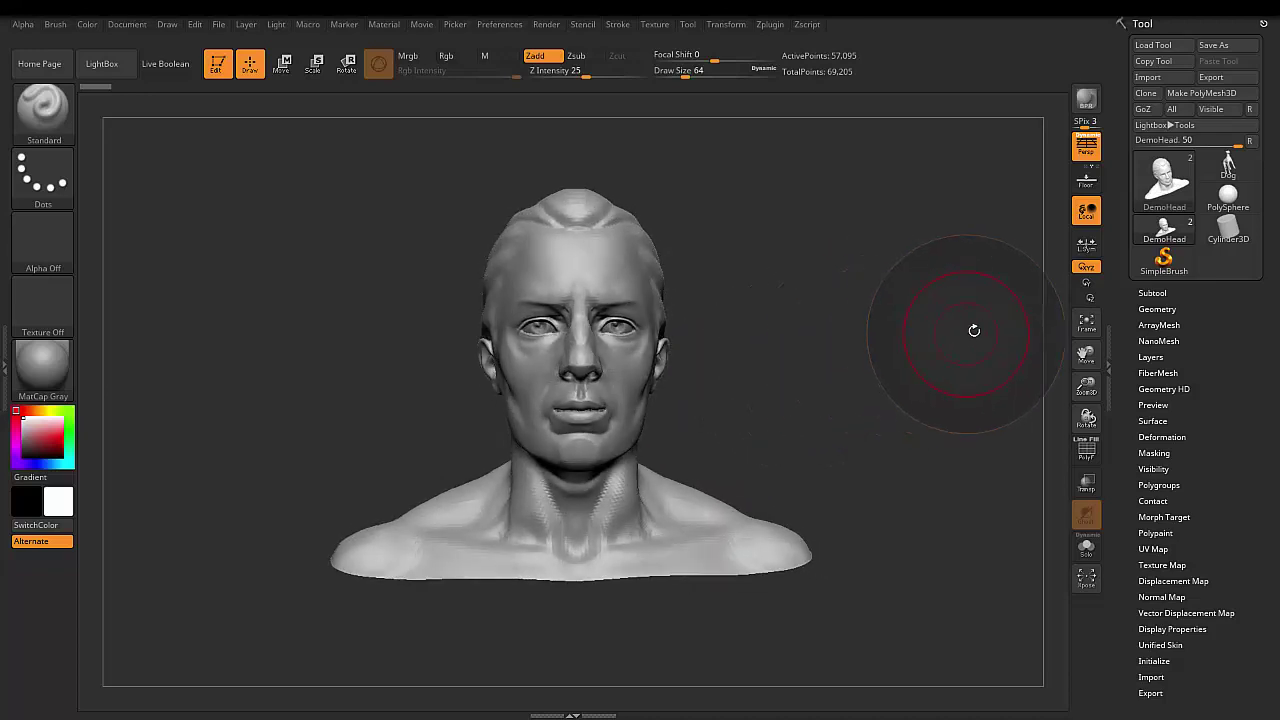
Make test strokes over the mouth and right eye, undo them, and Shift-smooth the eye.
drag(666, 374, 622, 401)
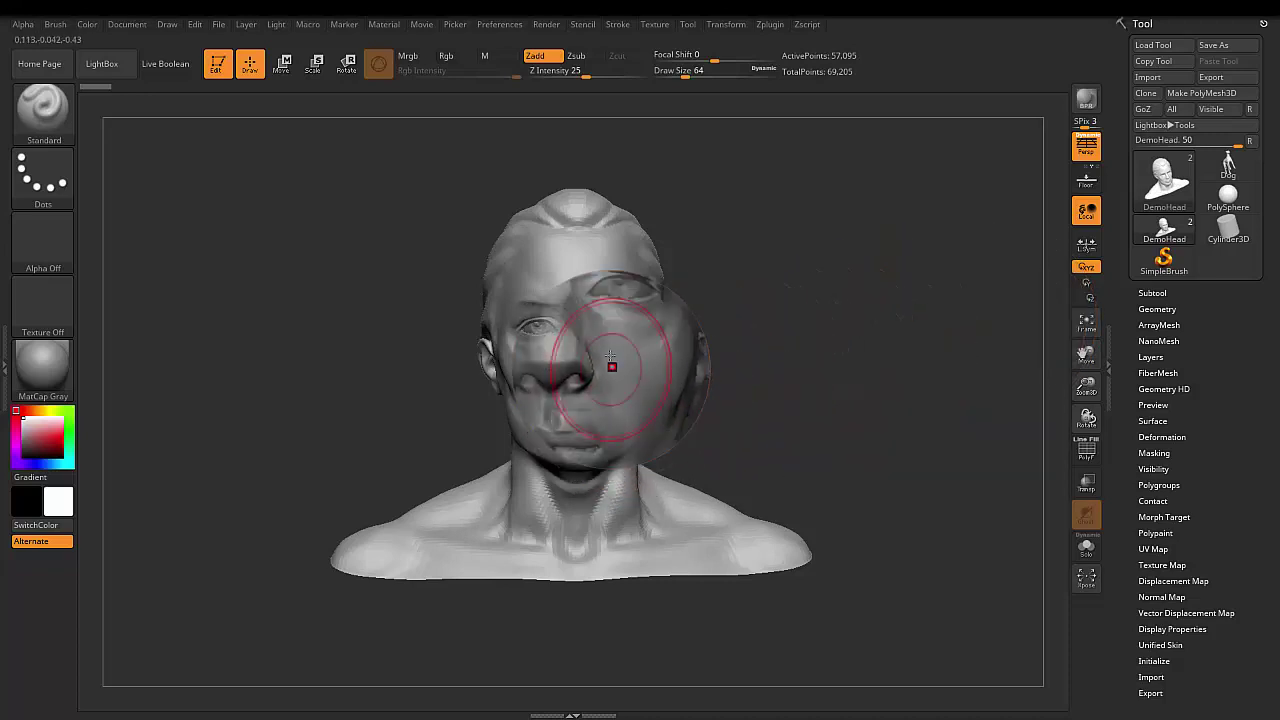
key(ctrl+z)
mouse_move(608, 300)
mouse_down()
mouse_move(632, 332)
mouse_move(626, 349)
mouse_up()
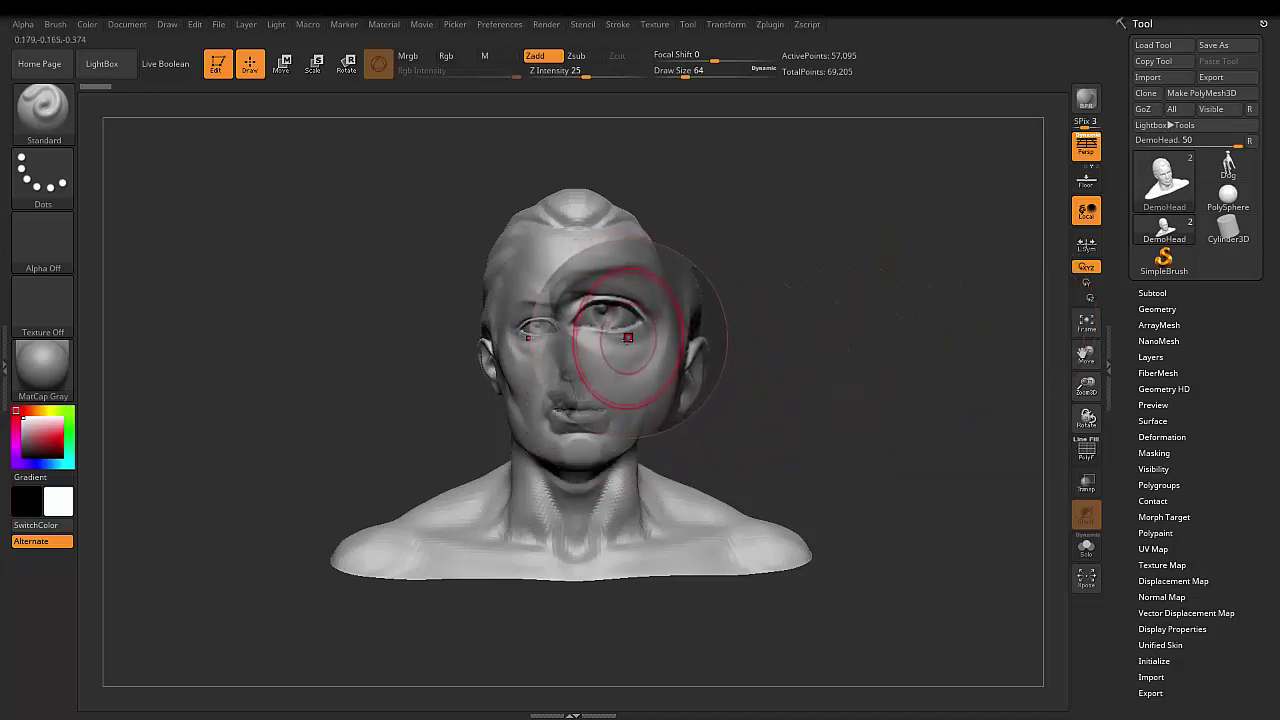
key(shift)
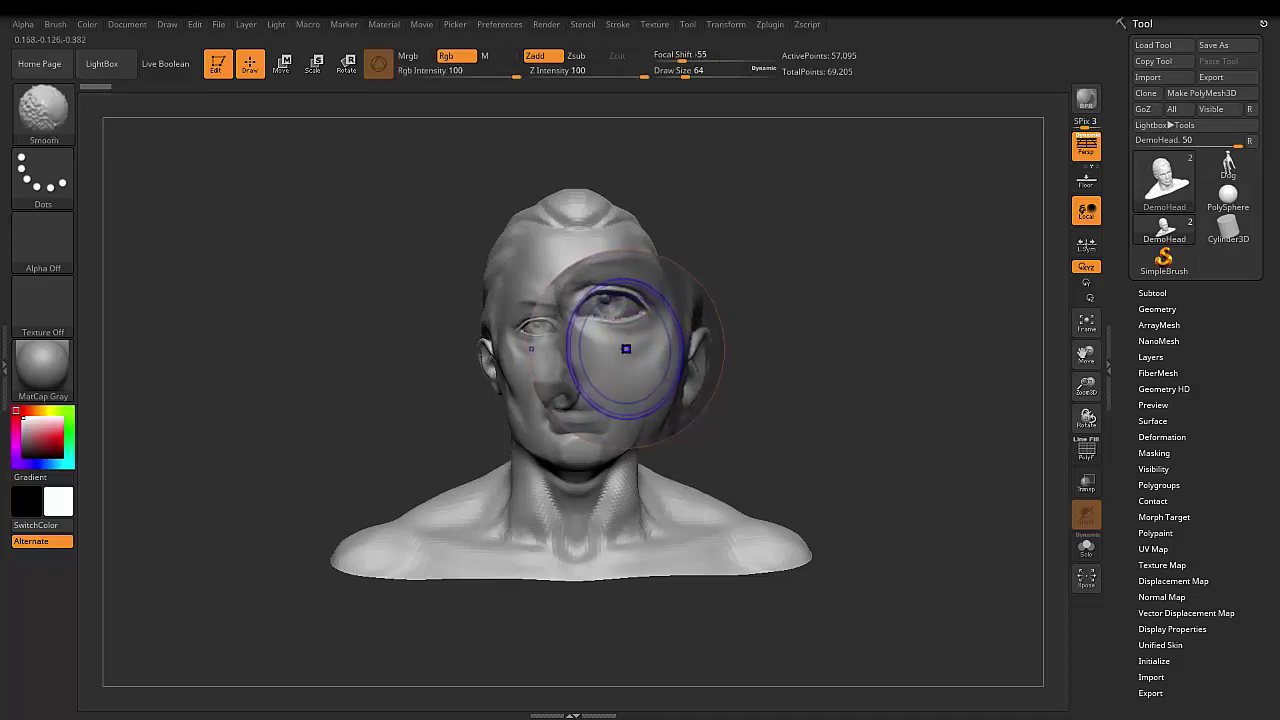
key(shift)
key(ctrl+z)
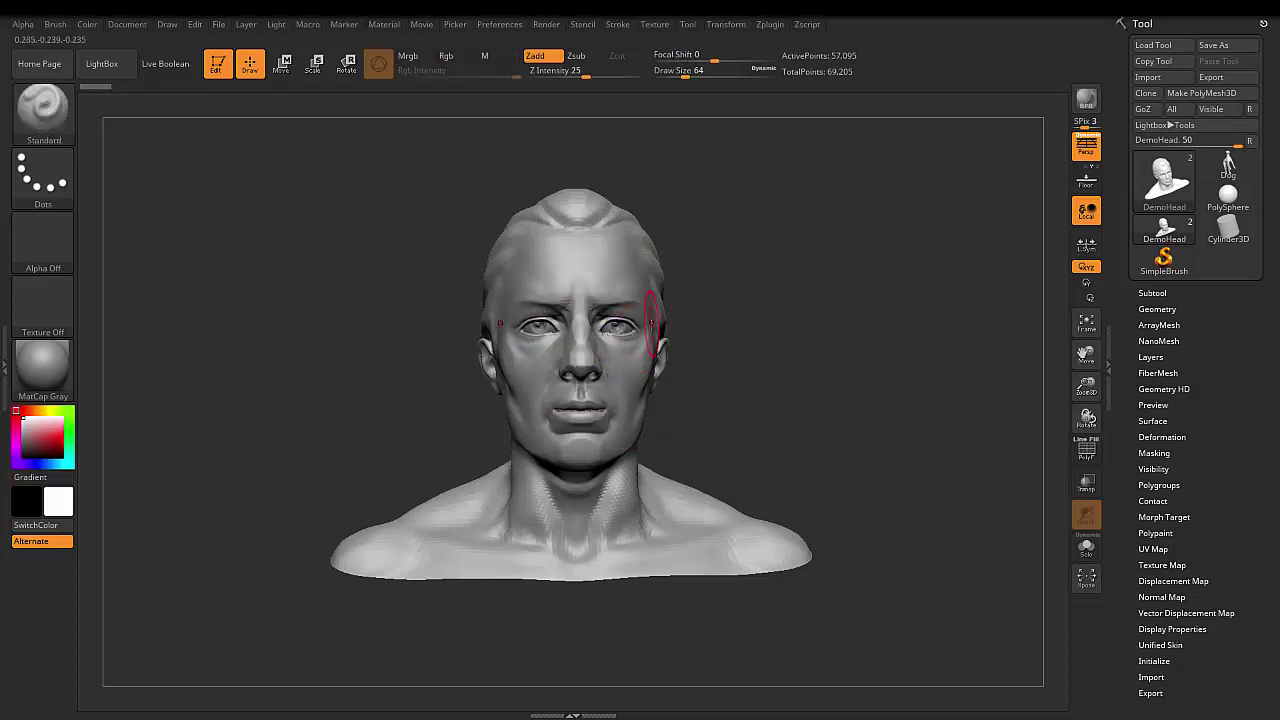
key(shift)
shift+drag(640, 330, 637, 323)
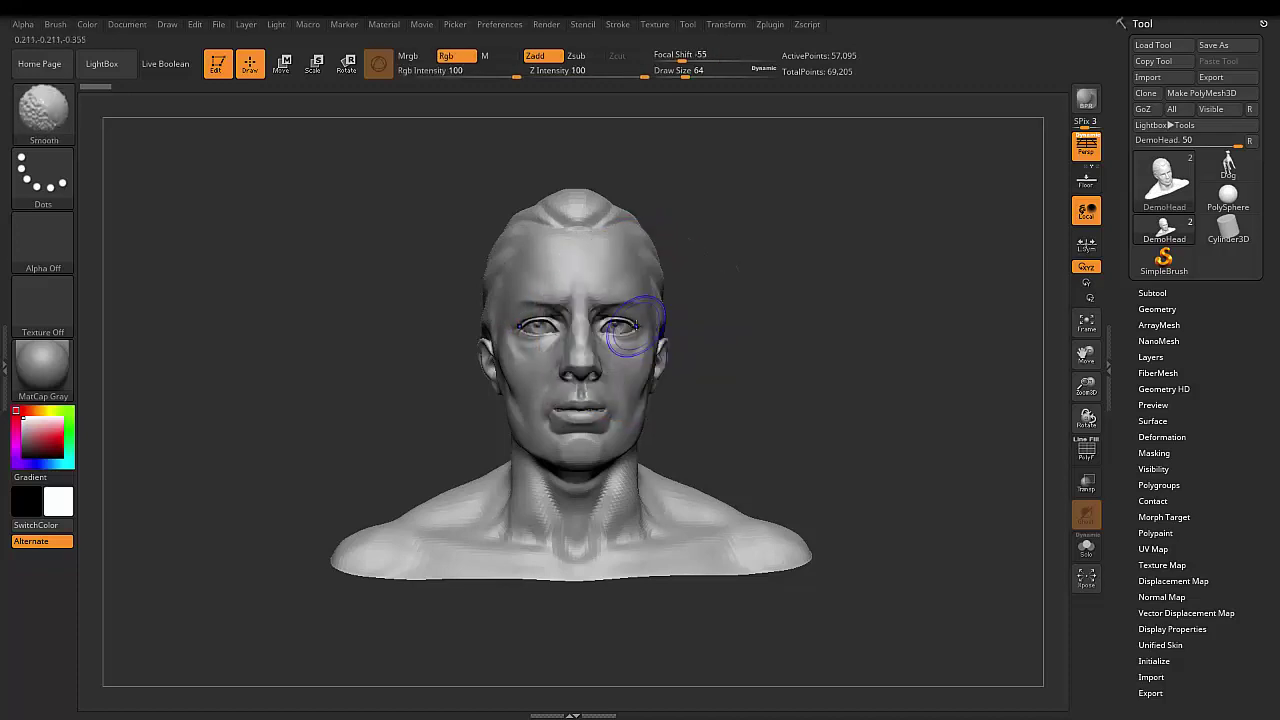
mouse_move(700, 308)
mouse_down()
mouse_move(768, 300)
mouse_move(749, 320)
mouse_up()
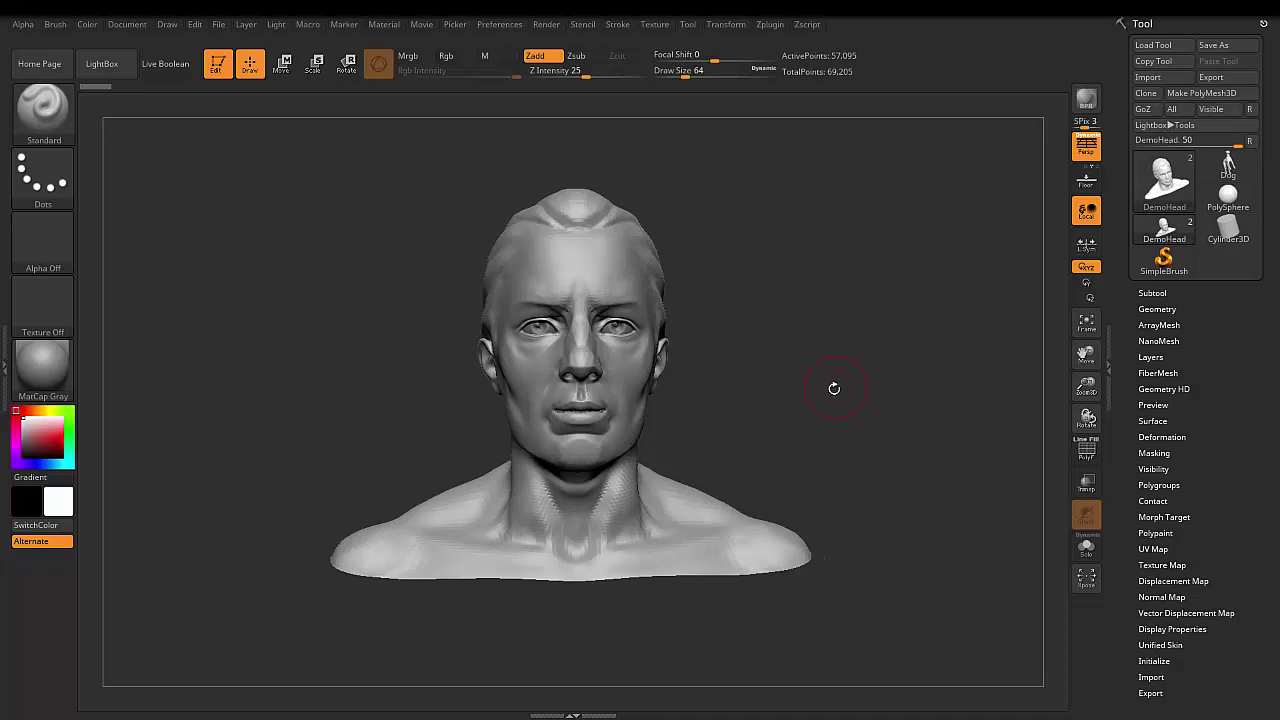
Expand and collapse the Tool > Subtool list to check the model's subtools.
drag(831, 386, 840, 365)
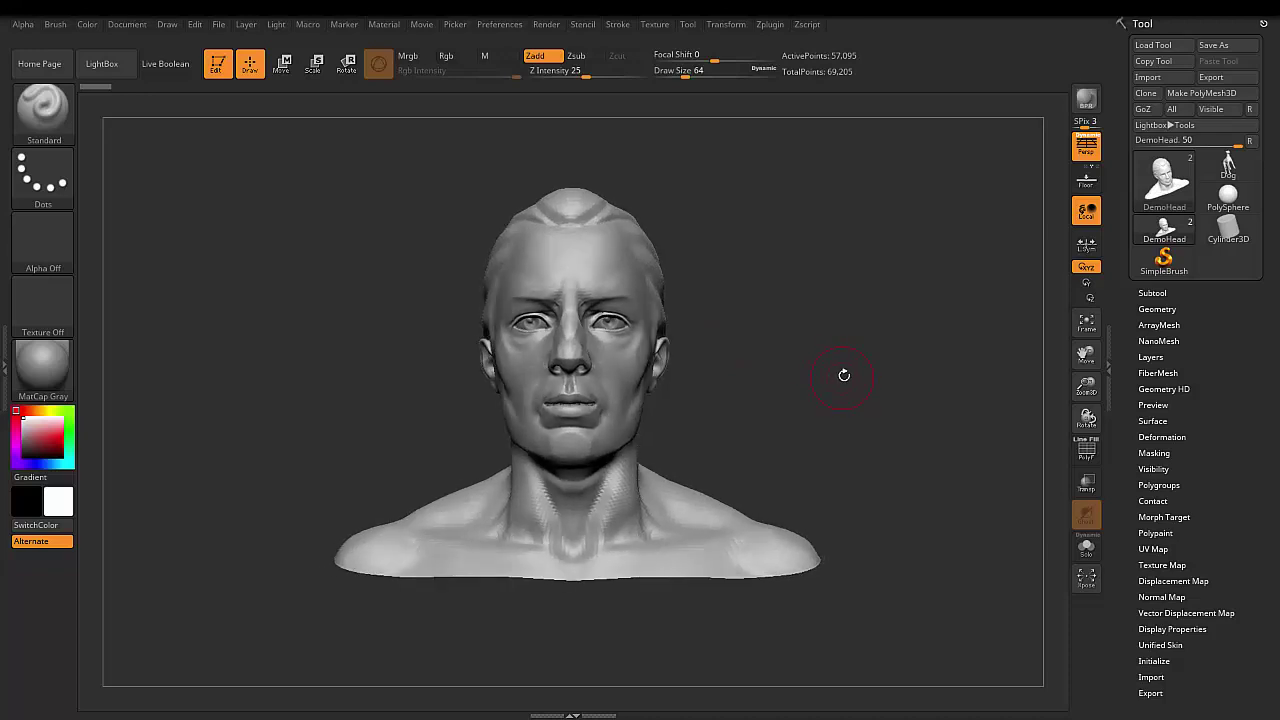
click(1152, 293)
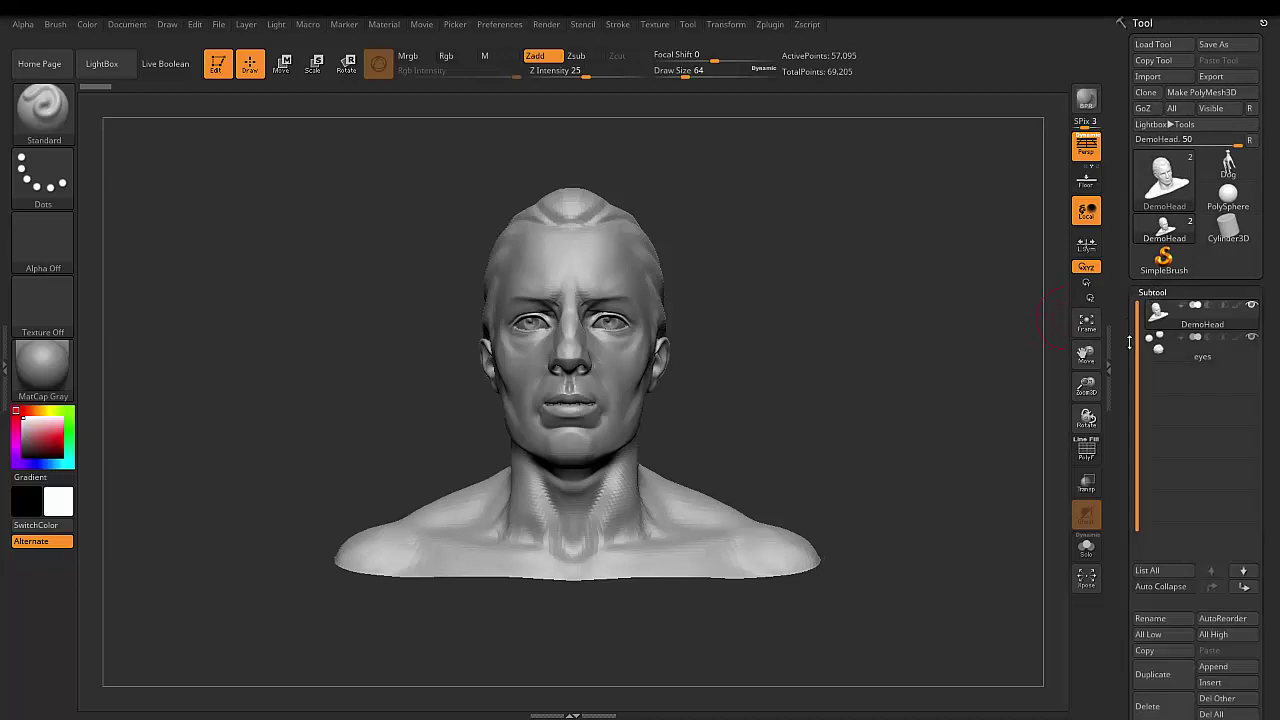
click(1153, 292)
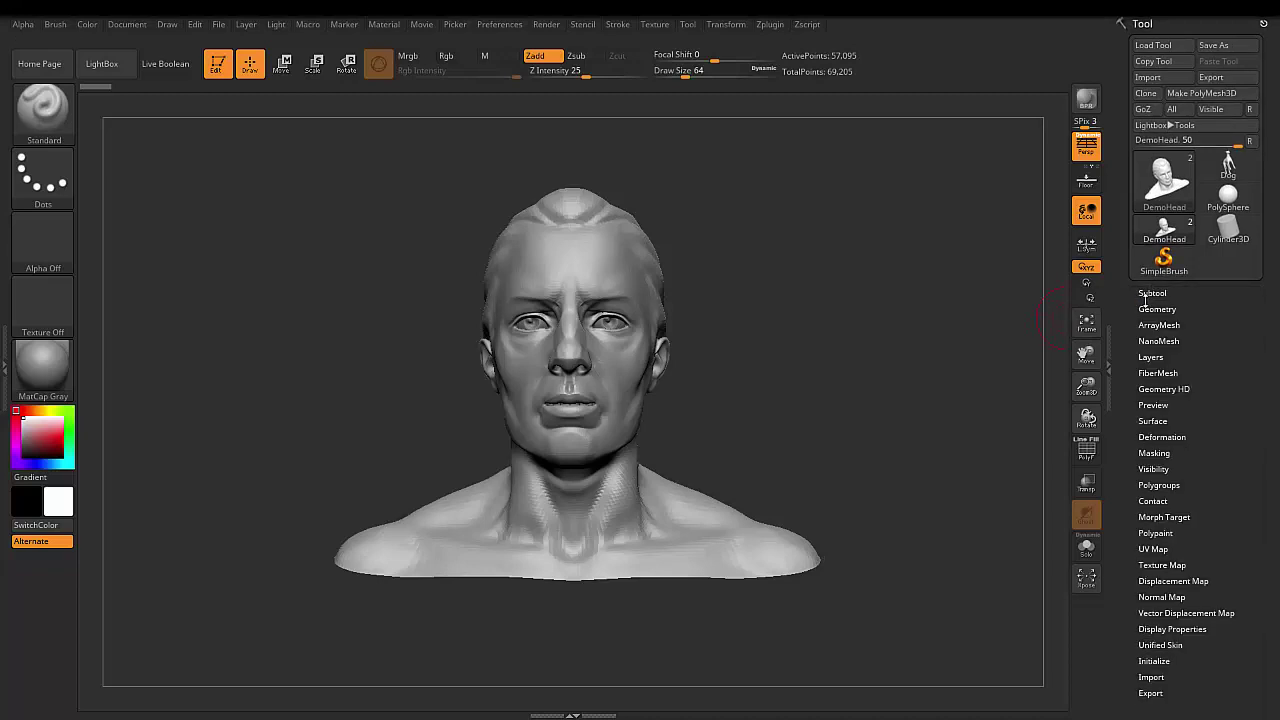
Take a UI SnapShot of the whole interface from Preferences > Config.
click(499, 26)
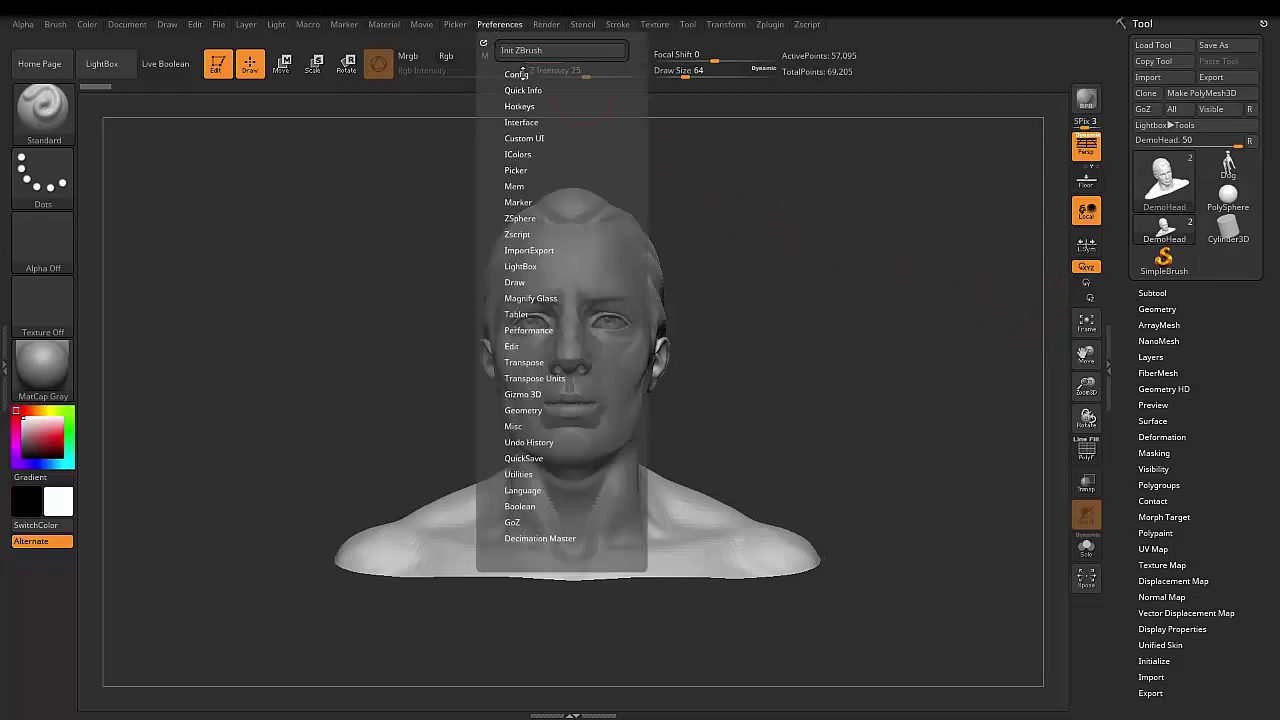
click(520, 74)
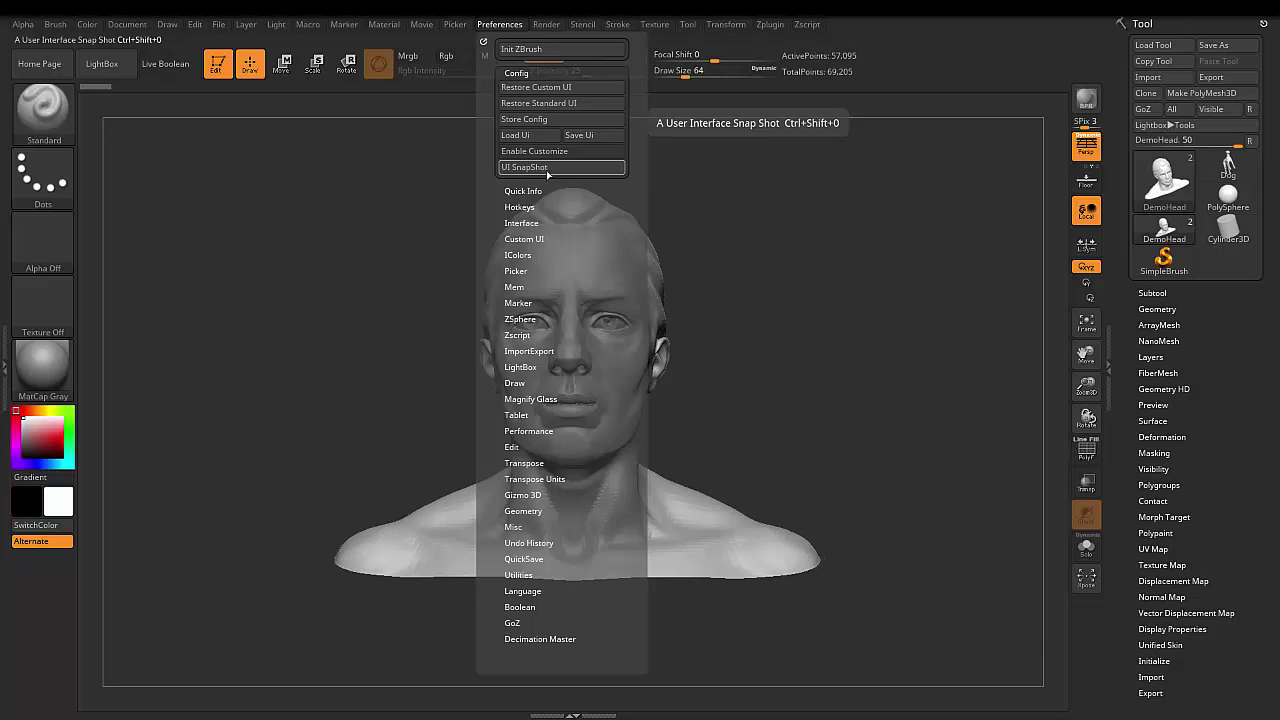
click(548, 168)
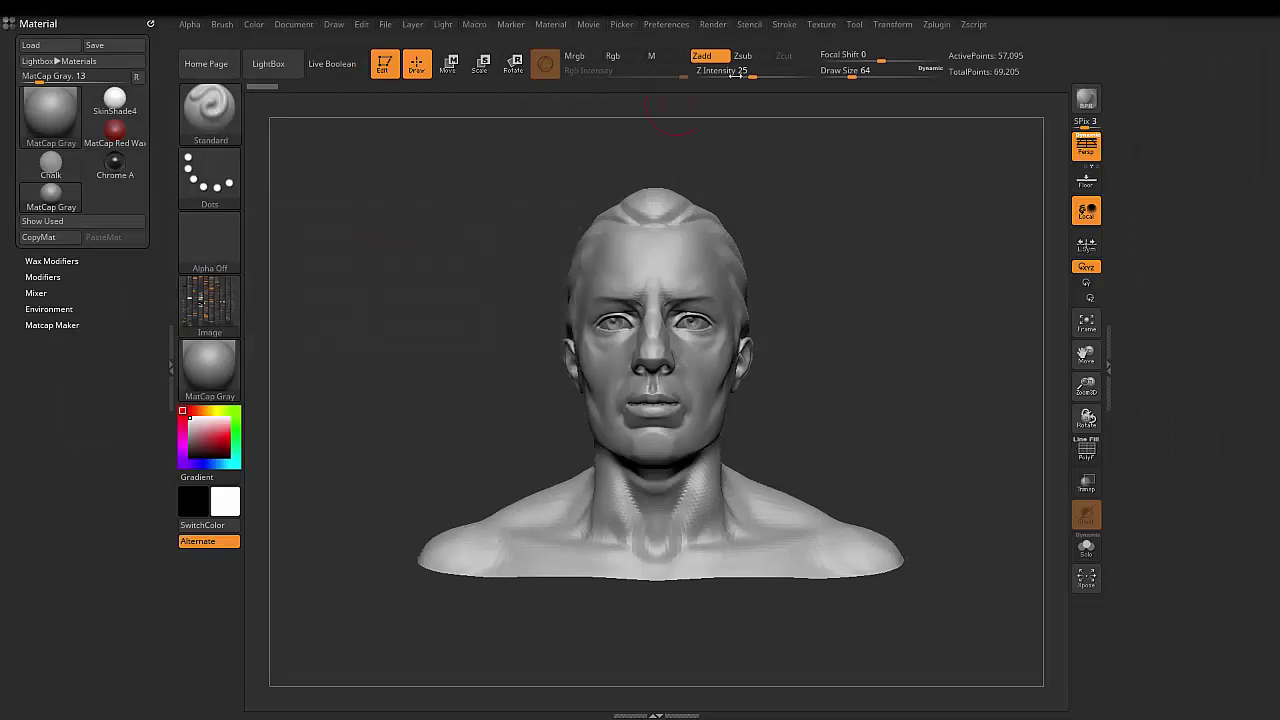
Export the current texture to the desktop (Masaüstü) as Image.jpg in JPEG format.
click(822, 25)
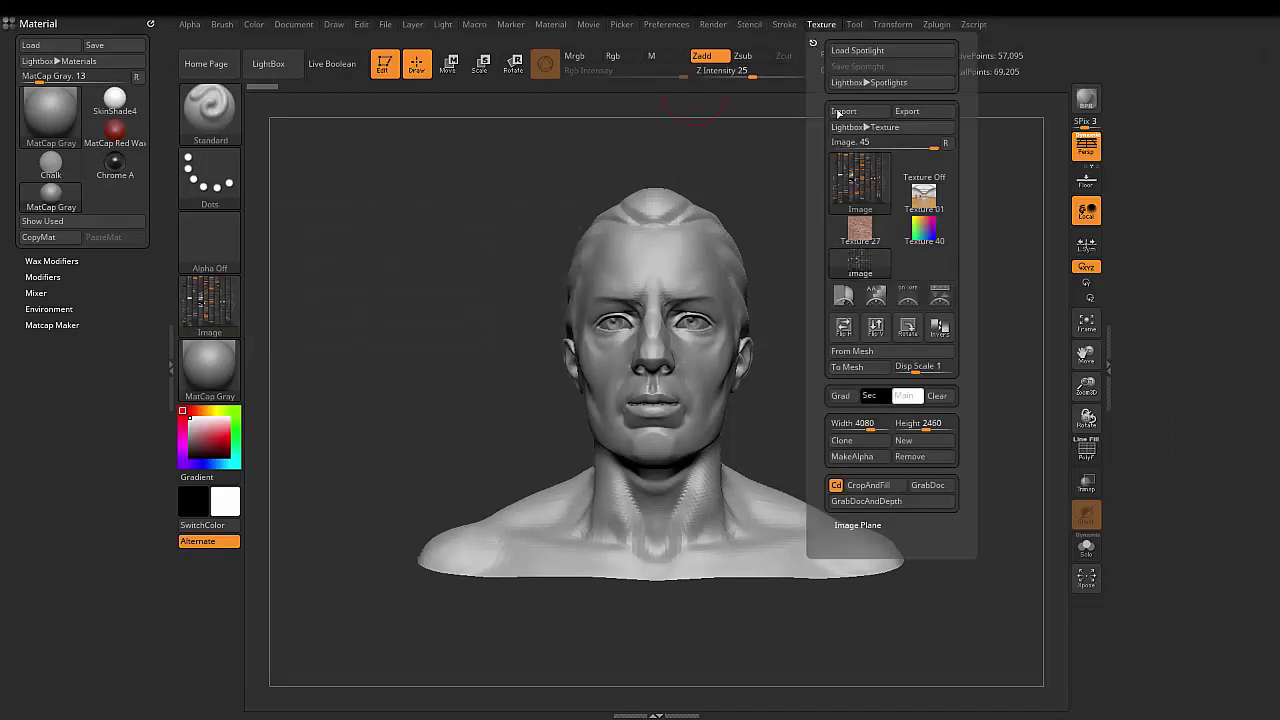
click(918, 112)
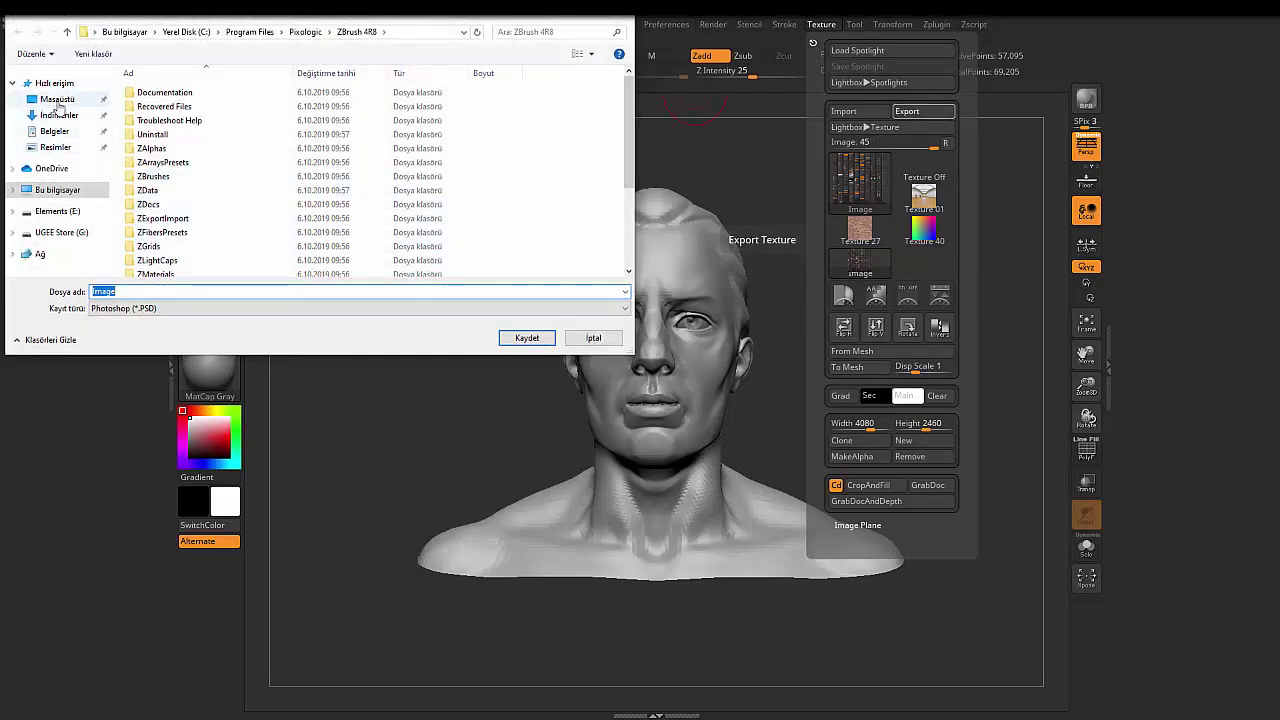
click(58, 104)
click(340, 309)
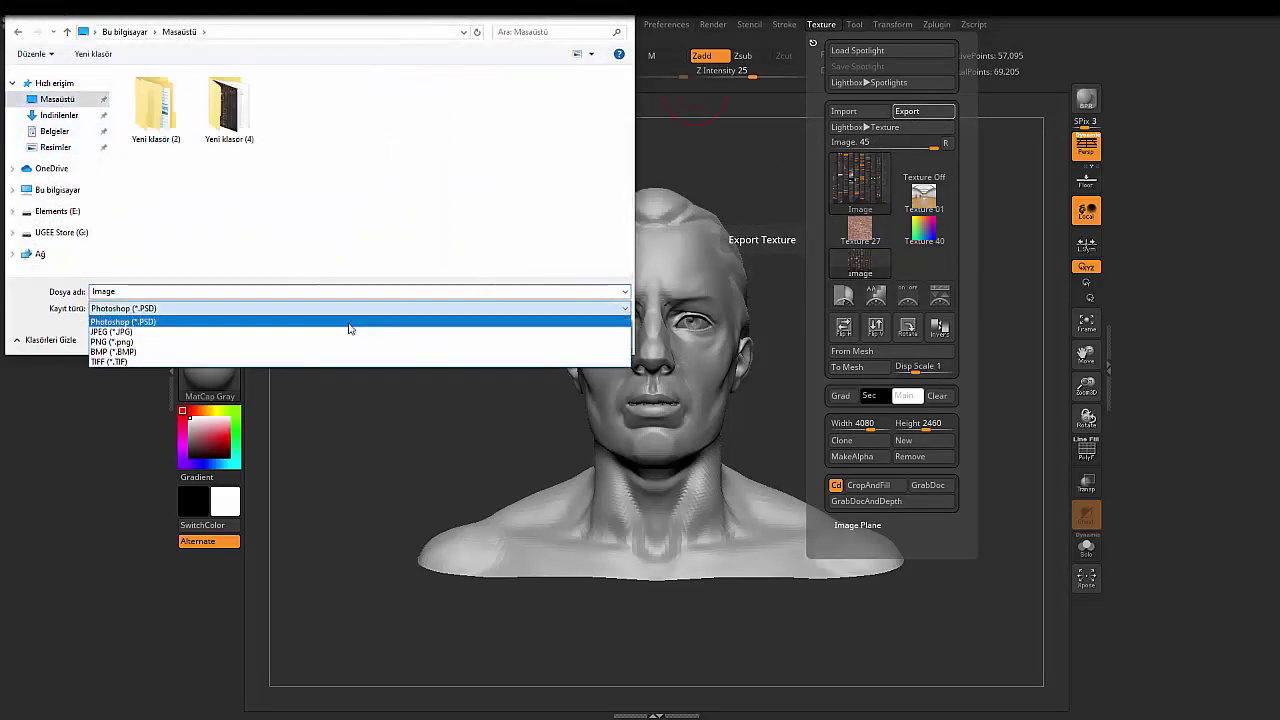
click(284, 334)
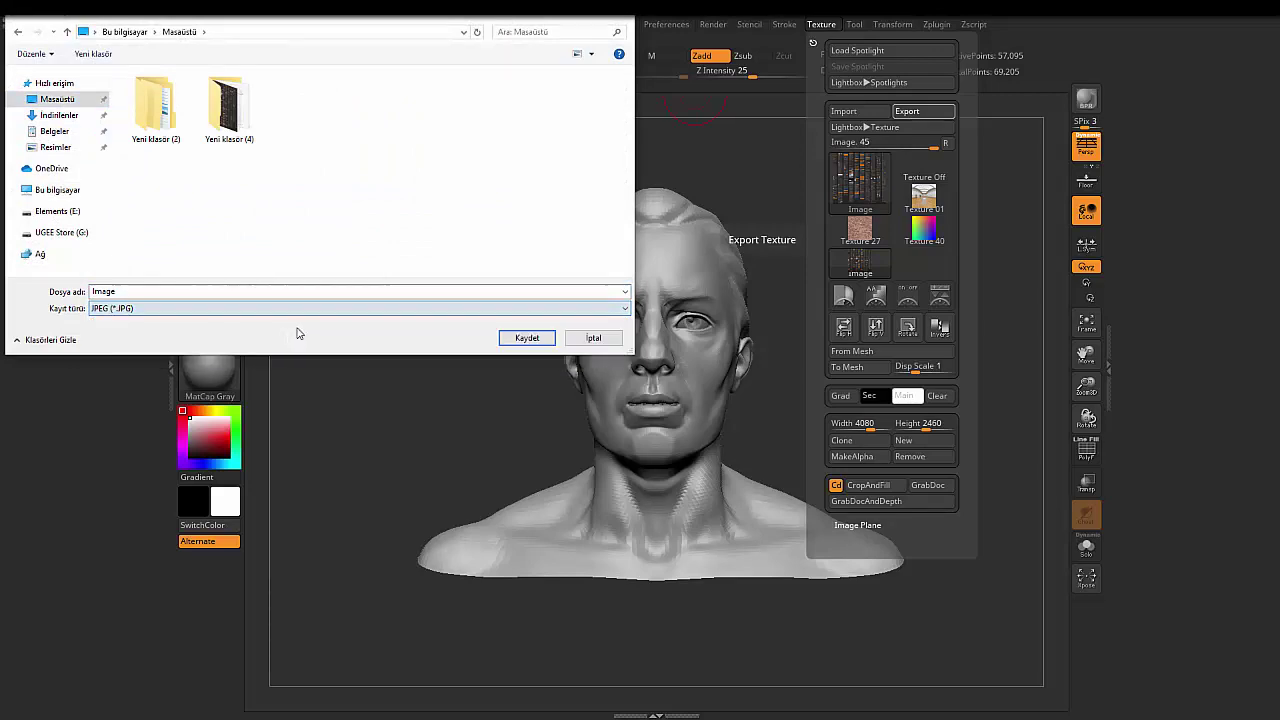
click(538, 344)
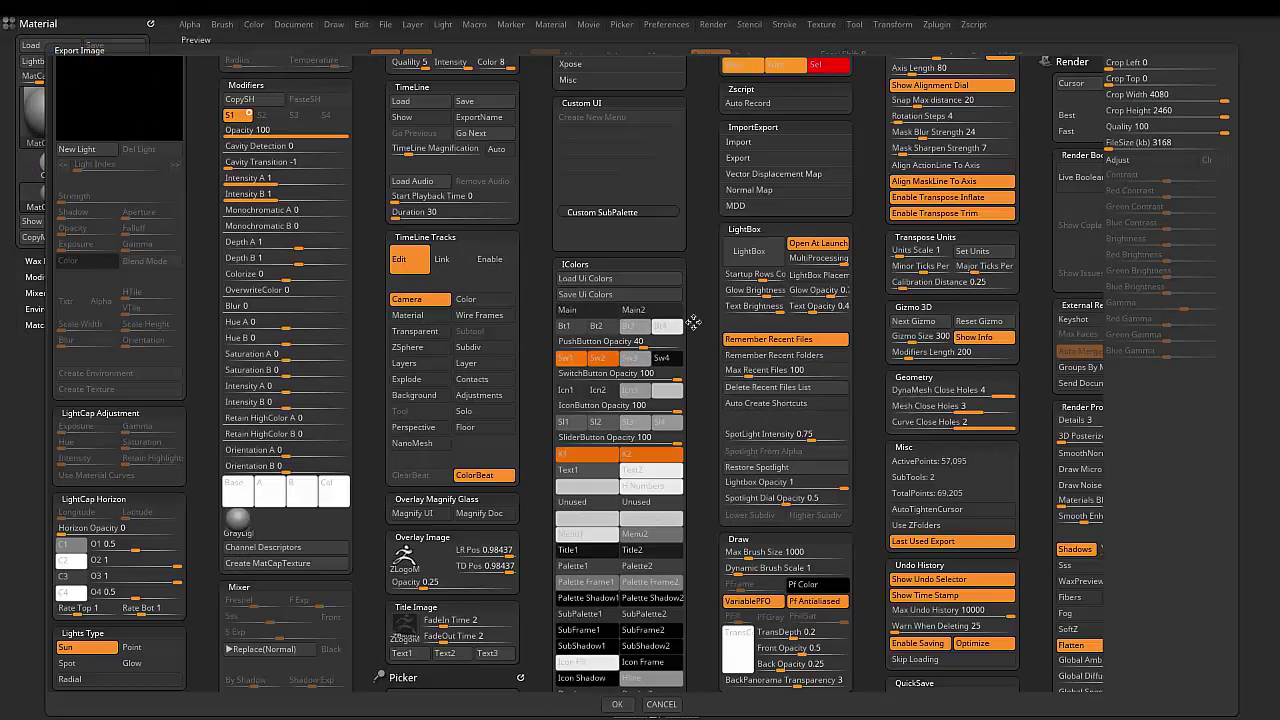
drag(693, 322, 633, 373)
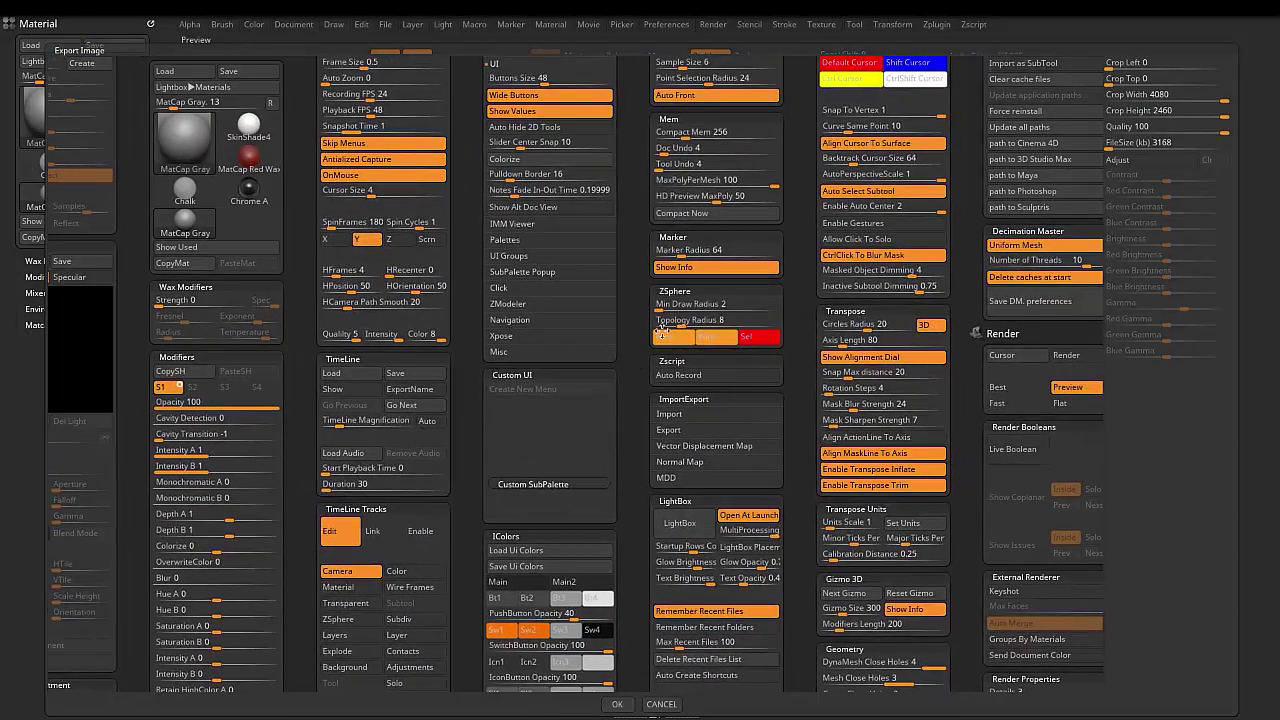
mouse_move(700, 313)
mouse_down()
mouse_move(673, 287)
mouse_move(681, 333)
mouse_up()
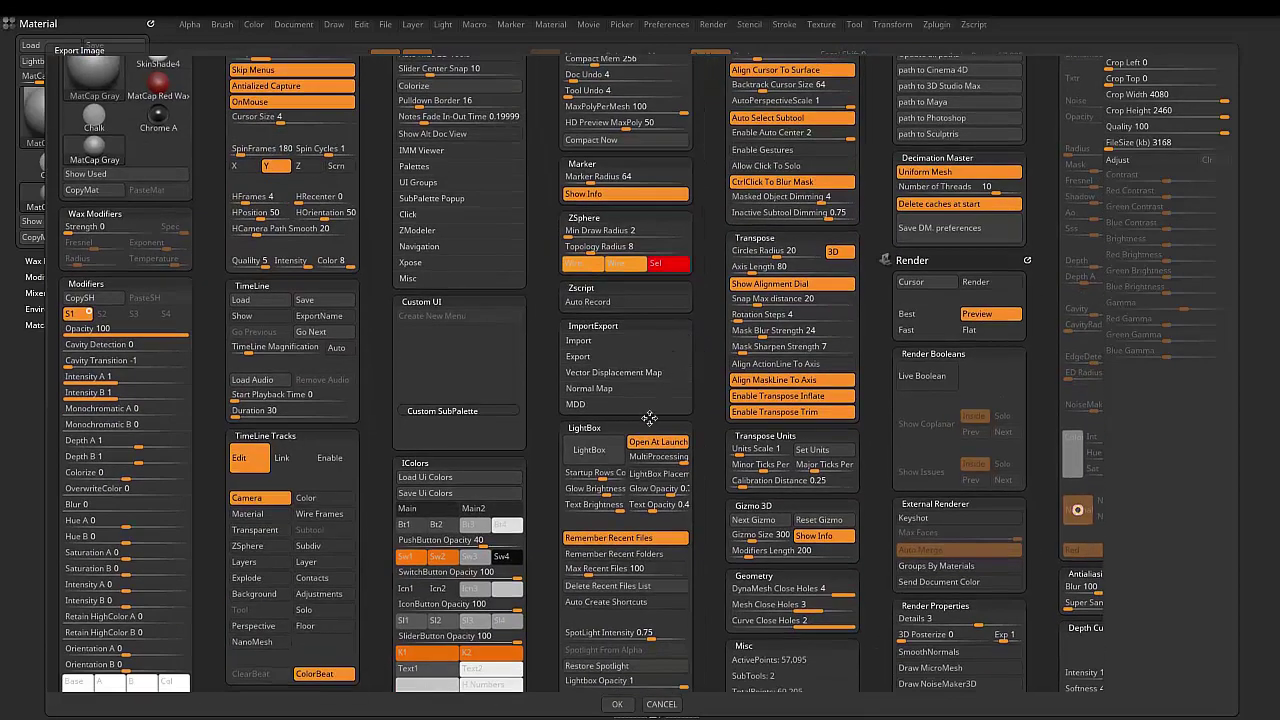
mouse_move(656, 418)
mouse_down()
mouse_move(686, 340)
mouse_move(690, 356)
mouse_up()
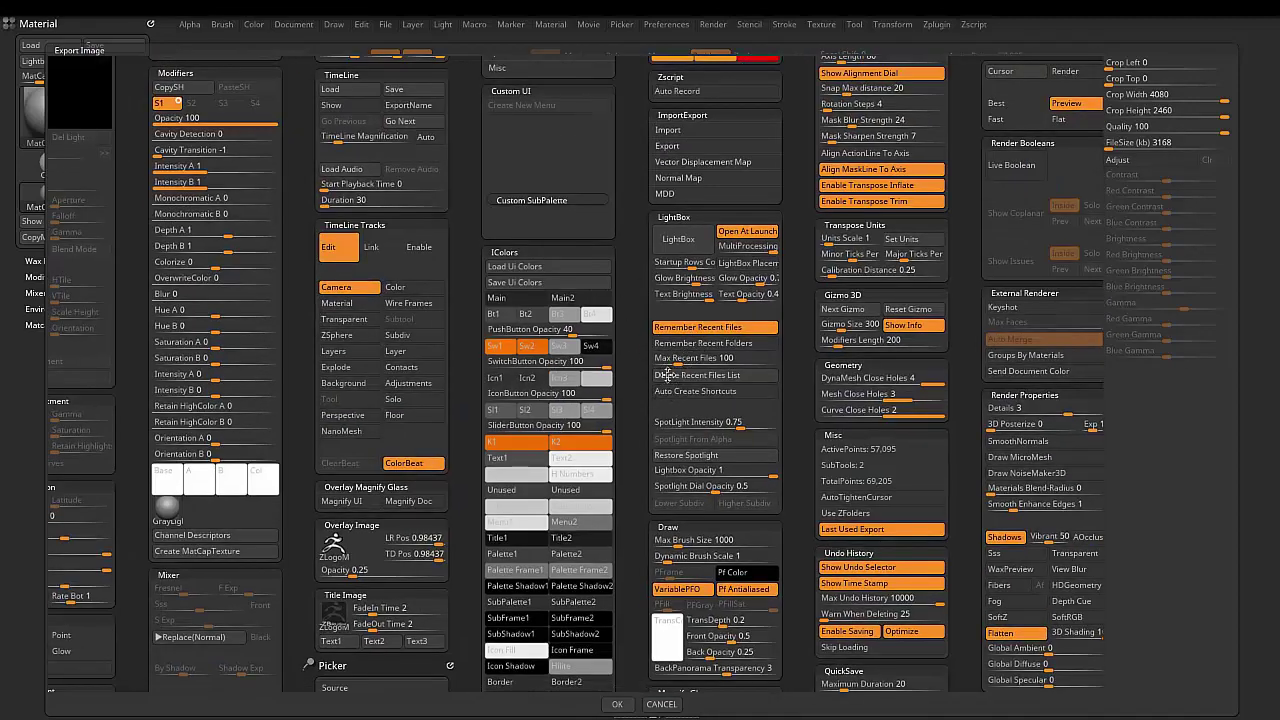
mouse_move(710, 389)
mouse_down()
mouse_move(690, 393)
mouse_move(694, 406)
mouse_up()
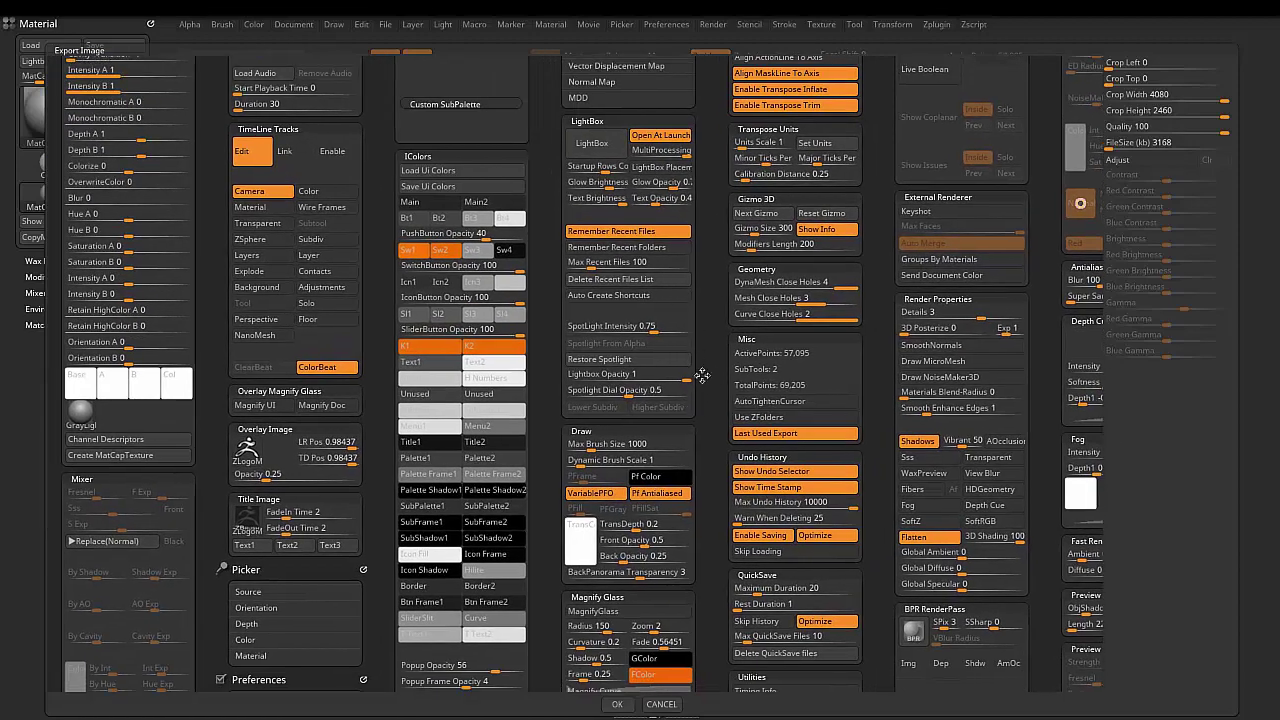
drag(702, 374, 629, 403)
mouse_move(730, 342)
mouse_down()
mouse_move(670, 367)
mouse_move(614, 328)
mouse_up()
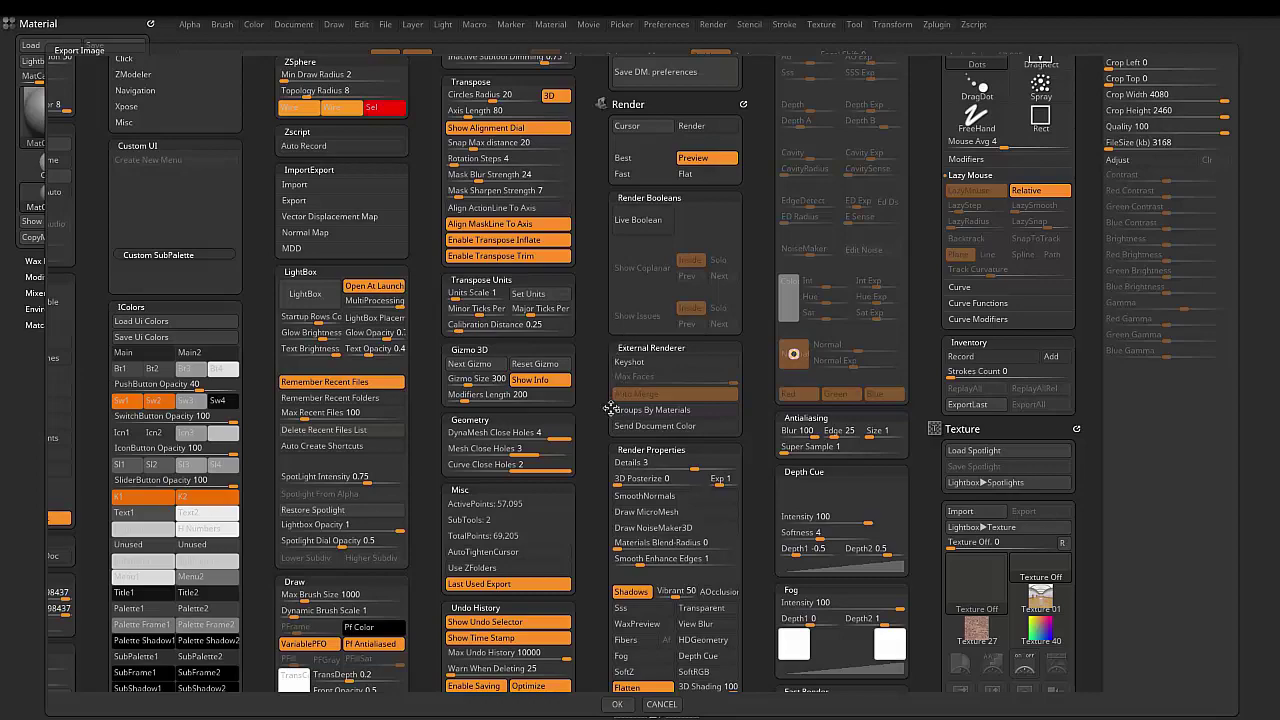
drag(613, 404, 619, 388)
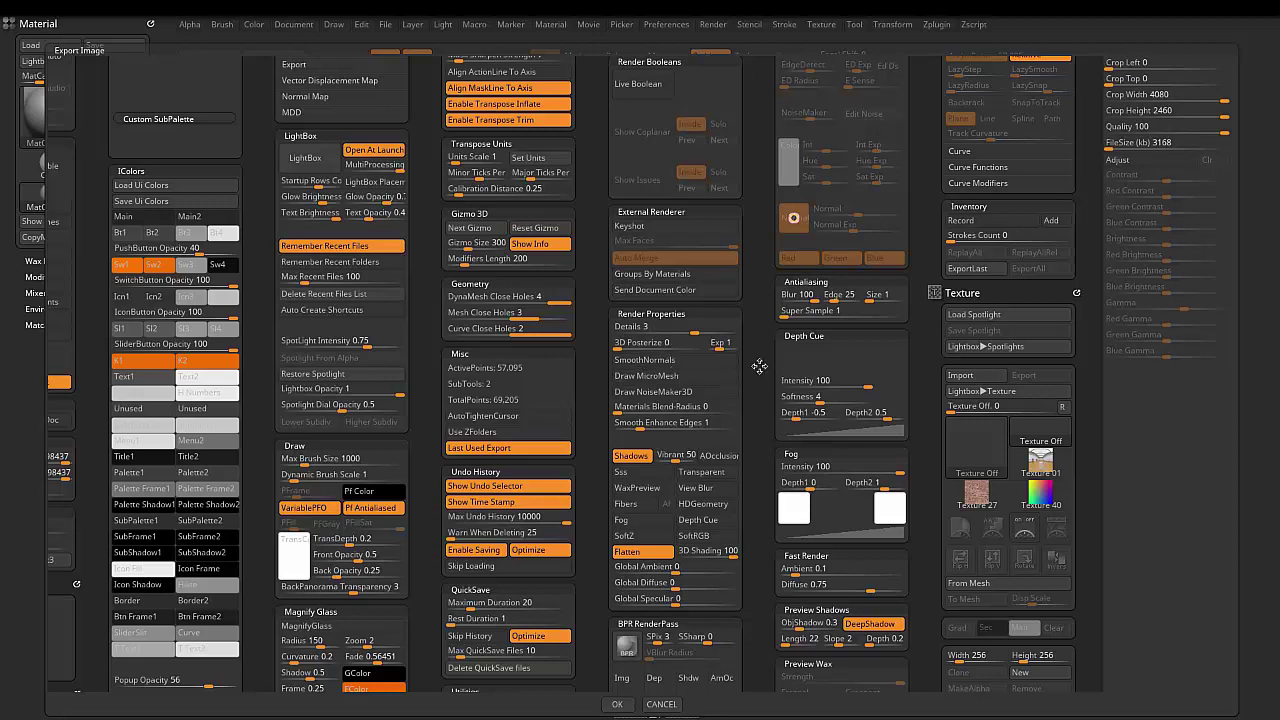
mouse_move(757, 366)
mouse_down()
mouse_move(750, 404)
mouse_move(511, 463)
mouse_up()
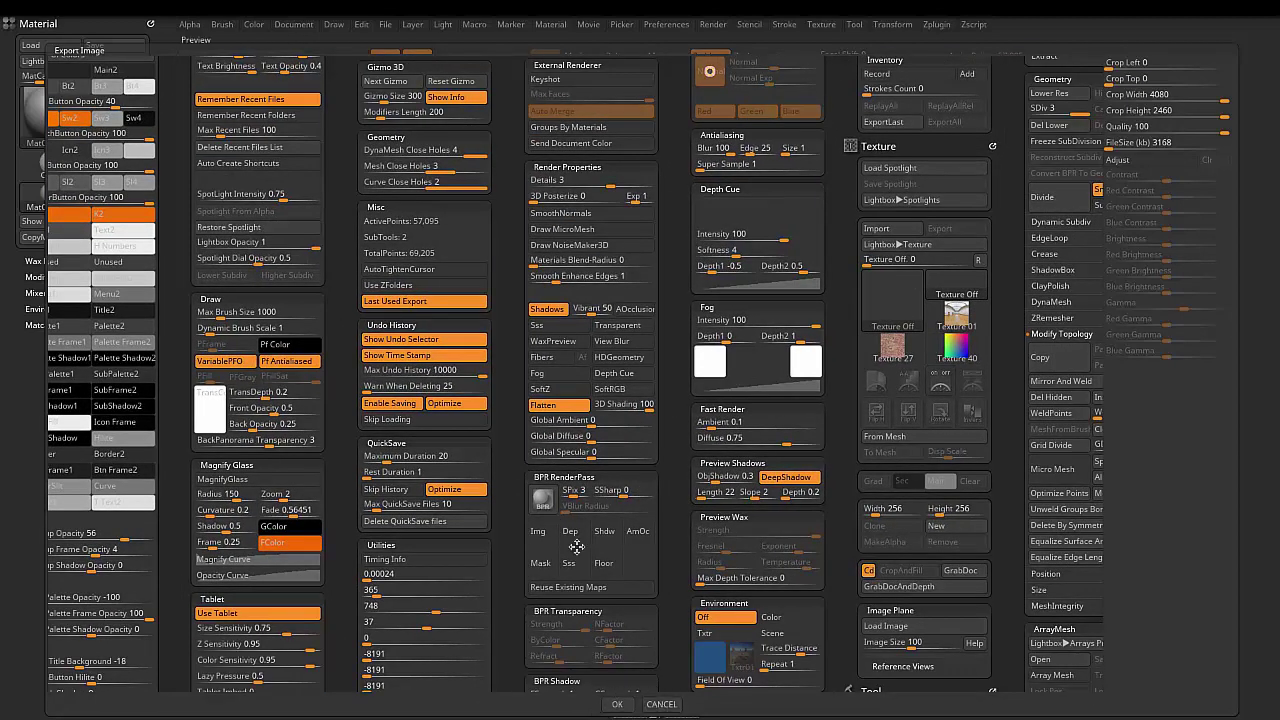
click(660, 704)
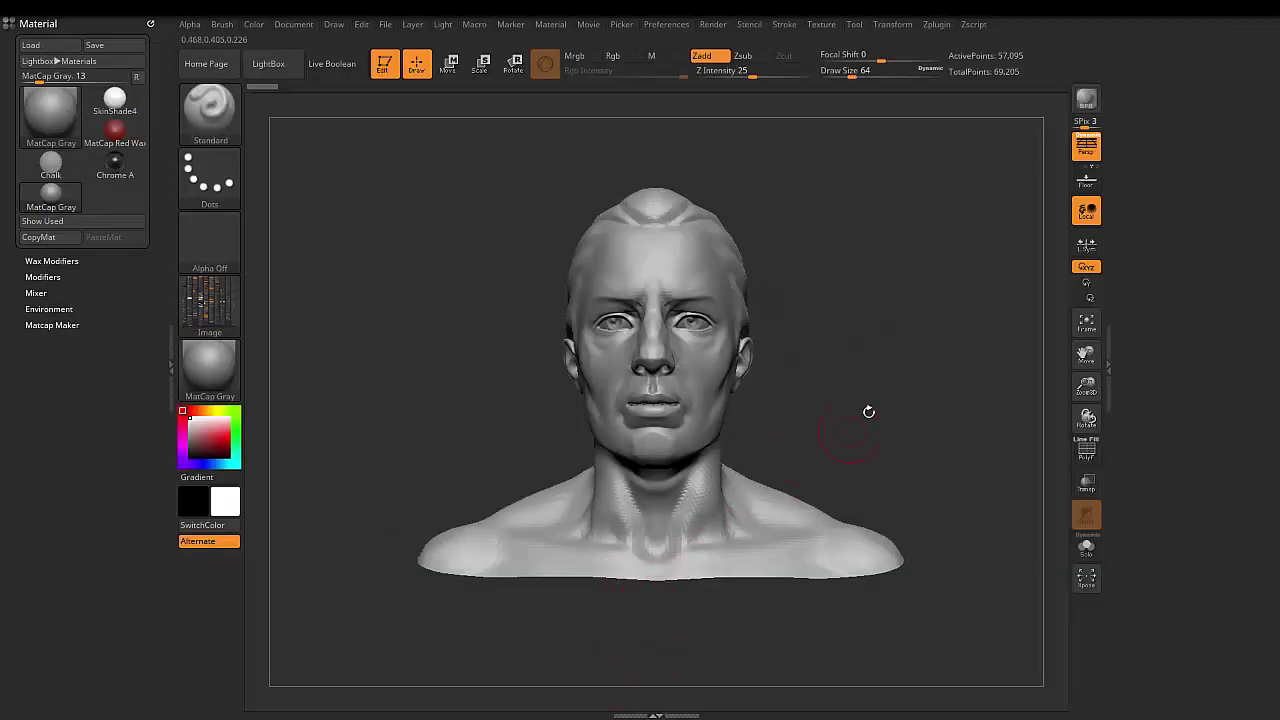
Close the Material tray and dock the Tool menu in the right tray.
click(169, 366)
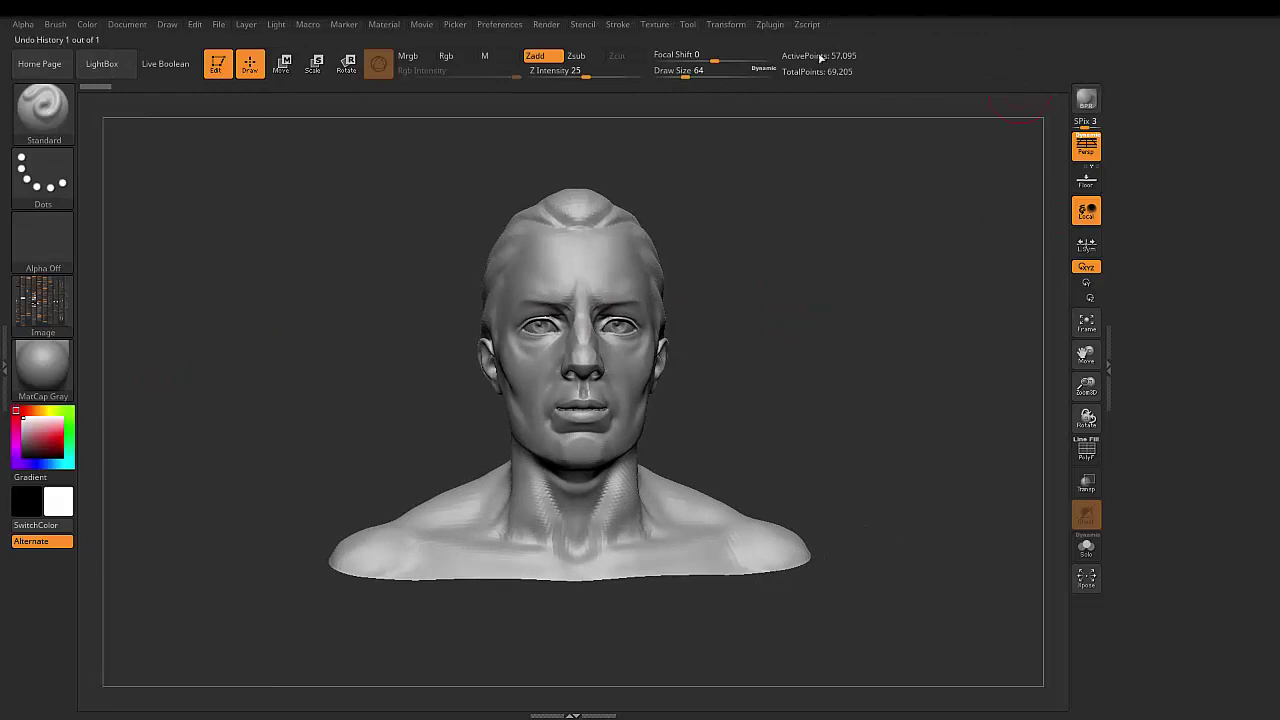
click(687, 25)
click(683, 42)
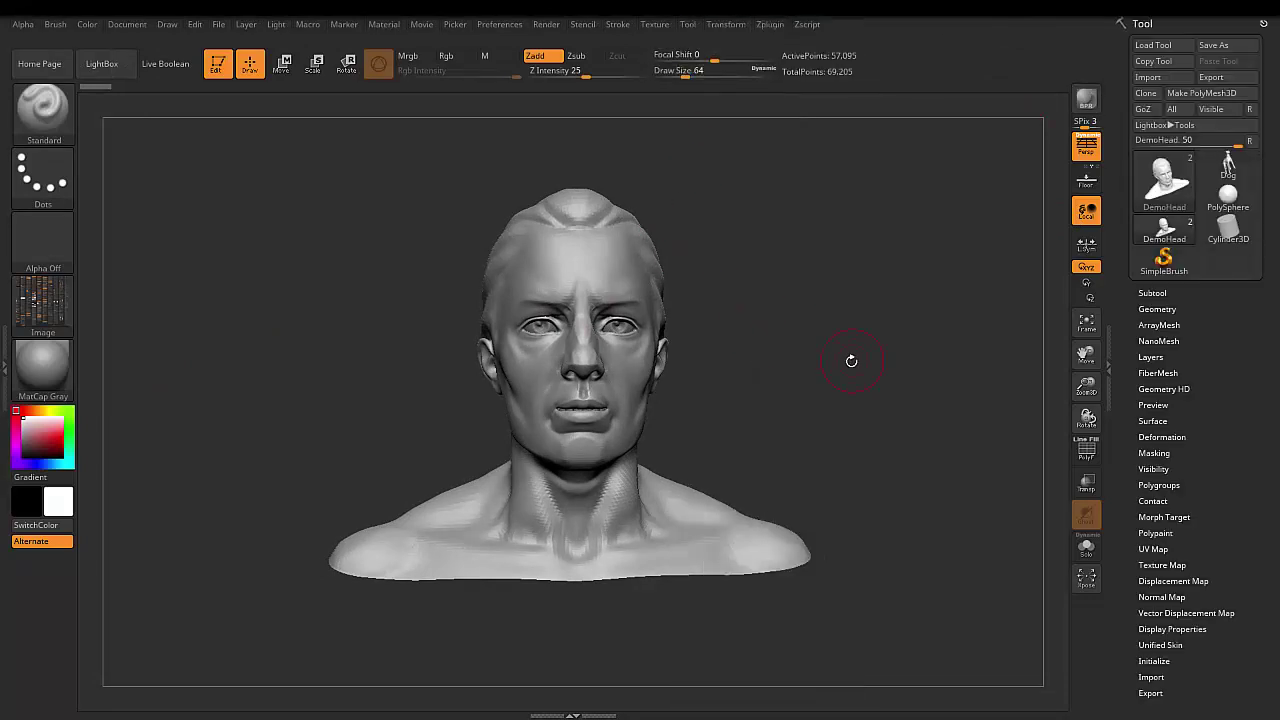
mouse_move(848, 360)
mouse_down()
mouse_move(846, 386)
mouse_move(869, 390)
mouse_move(871, 374)
mouse_move(866, 391)
mouse_up()
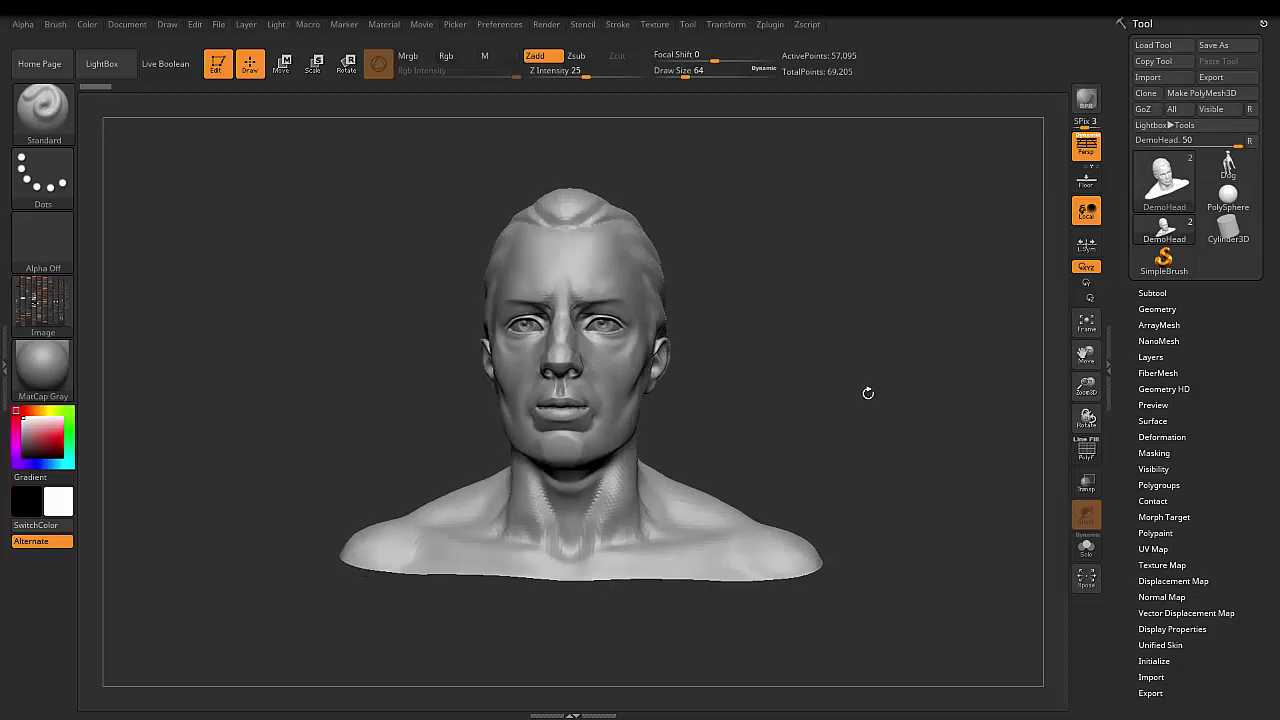
Expand the Geometry subpalette and its DynaMesh options, showing resolution 128.
click(1157, 309)
scroll(1121, 330, down, 2)
scroll(1121, 330, down, 2)
scroll(1121, 342, down, 2)
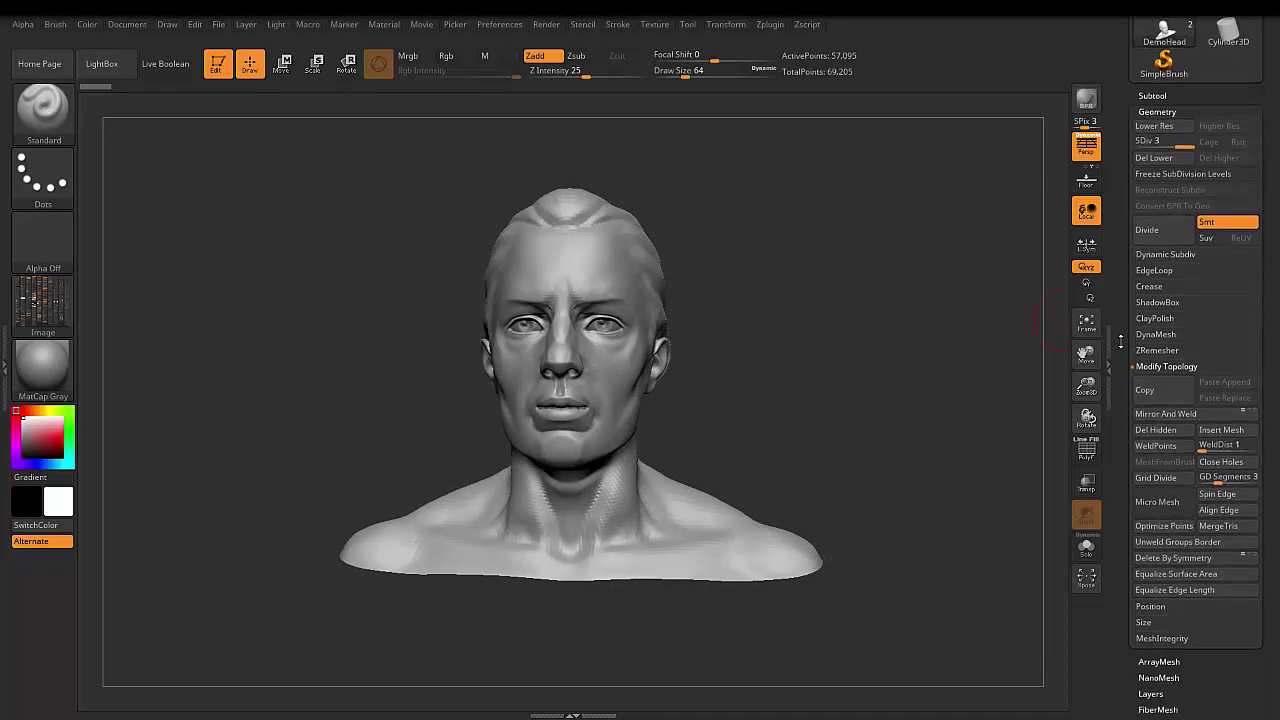
scroll(1121, 342, down, 1)
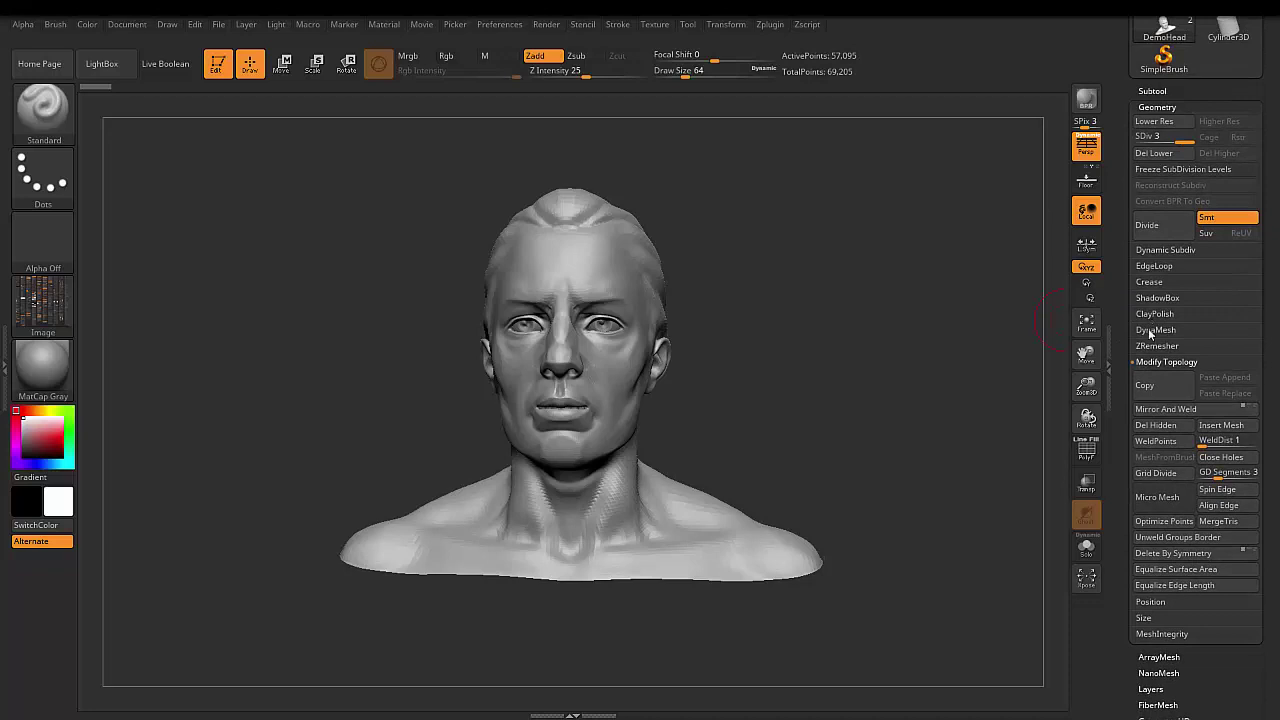
click(1150, 334)
Enter 616 as DynaMesh resolution, then drag the slider down to 288 and back up.
scroll(1121, 354, down, 1)
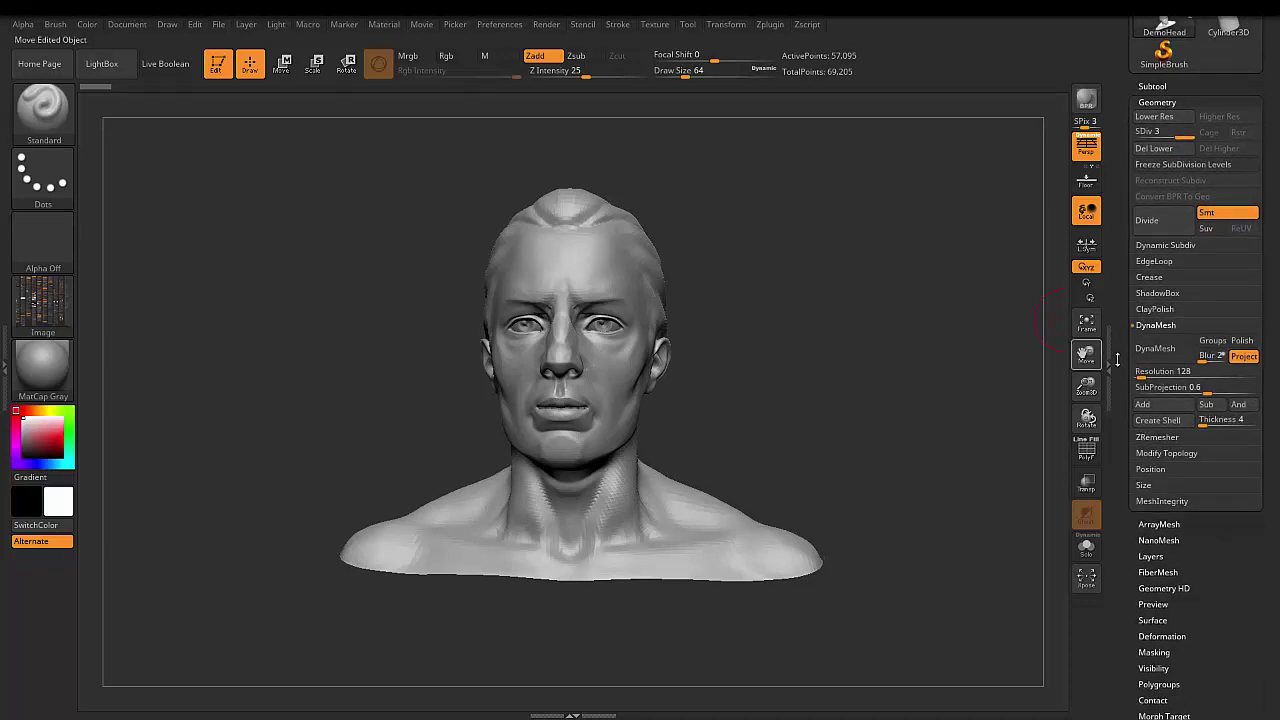
click(1160, 371)
text(616)
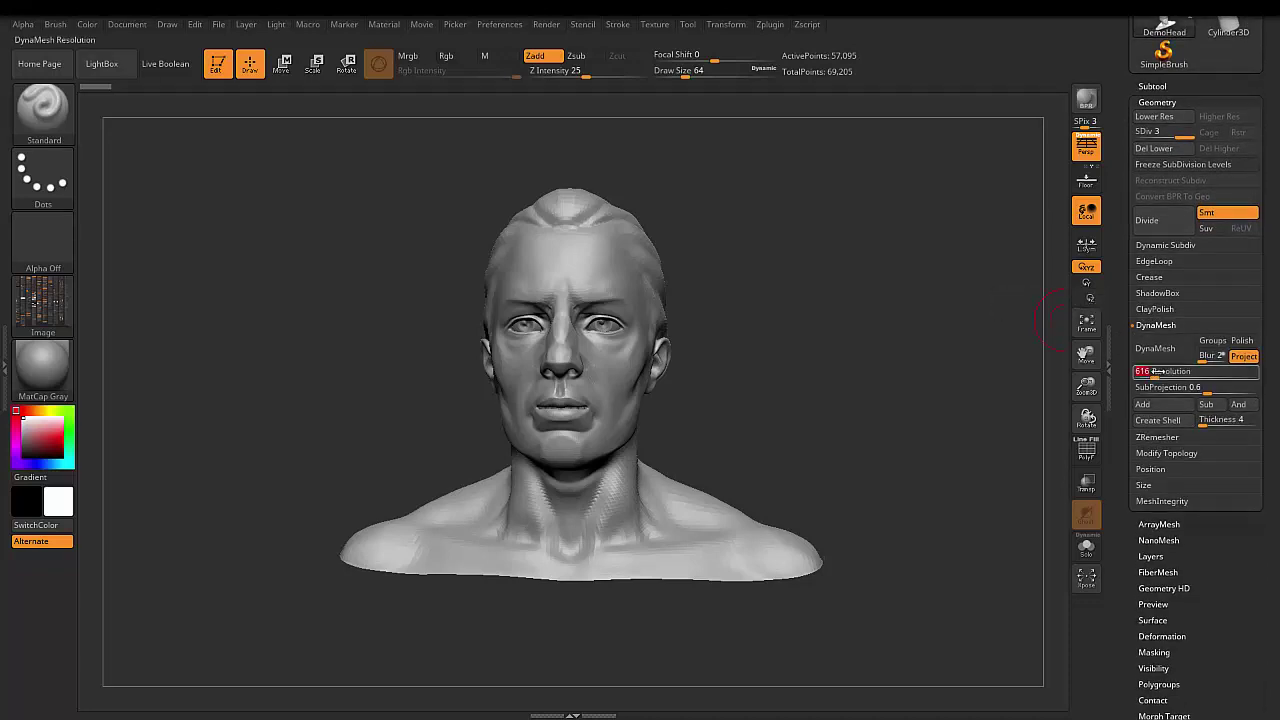
drag(1157, 371, 1165, 373)
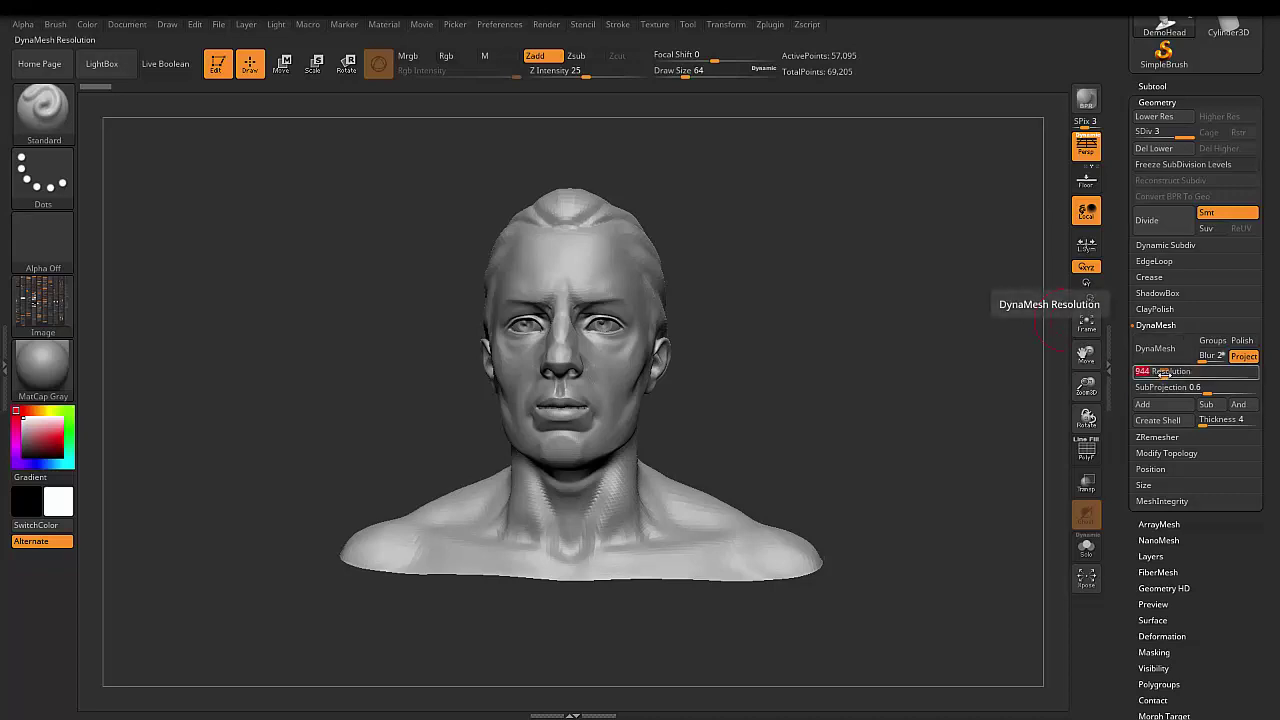
drag(1165, 373, 1173, 375)
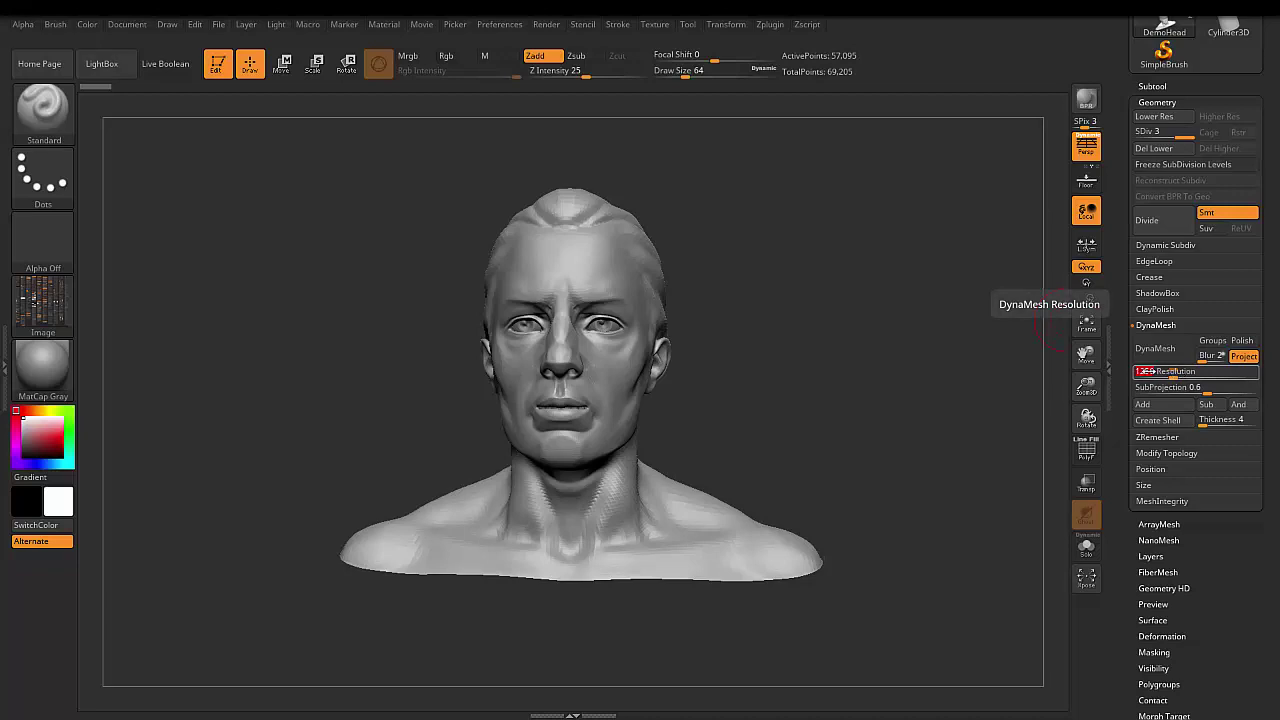
drag(1173, 373, 1154, 371)
drag(1141, 375, 1162, 372)
drag(1165, 373, 1163, 374)
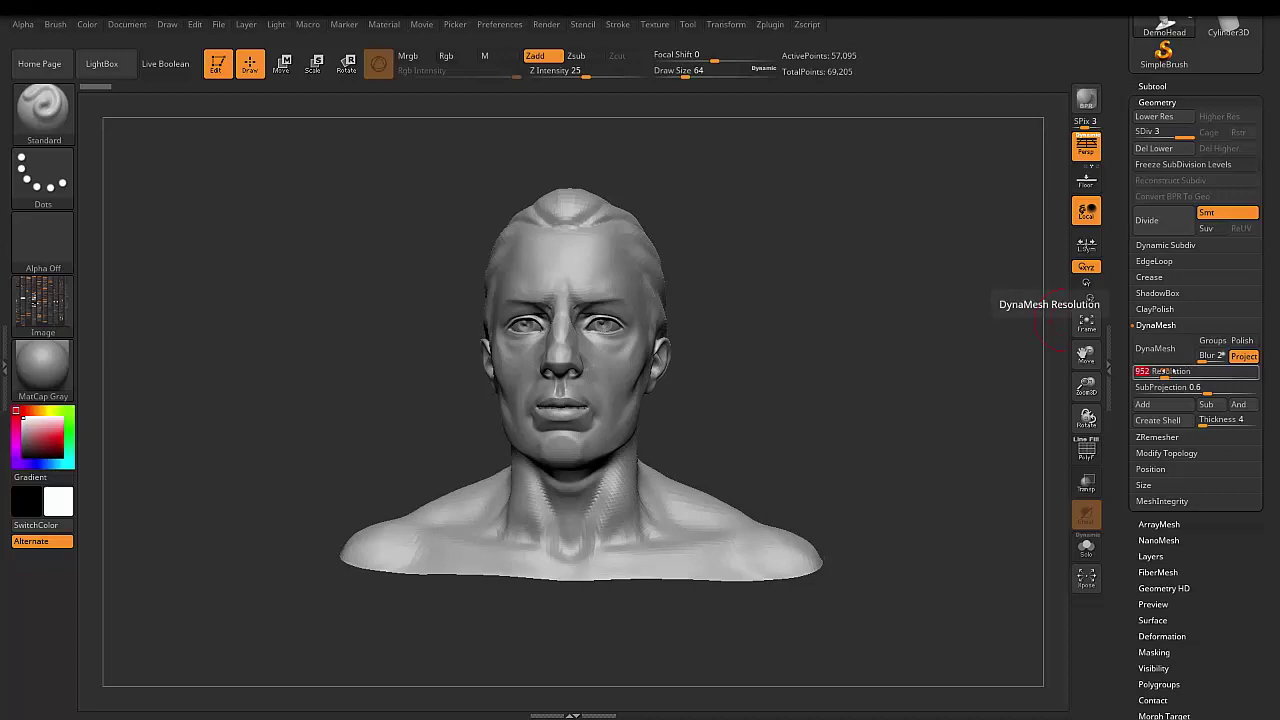
drag(1188, 371, 1166, 374)
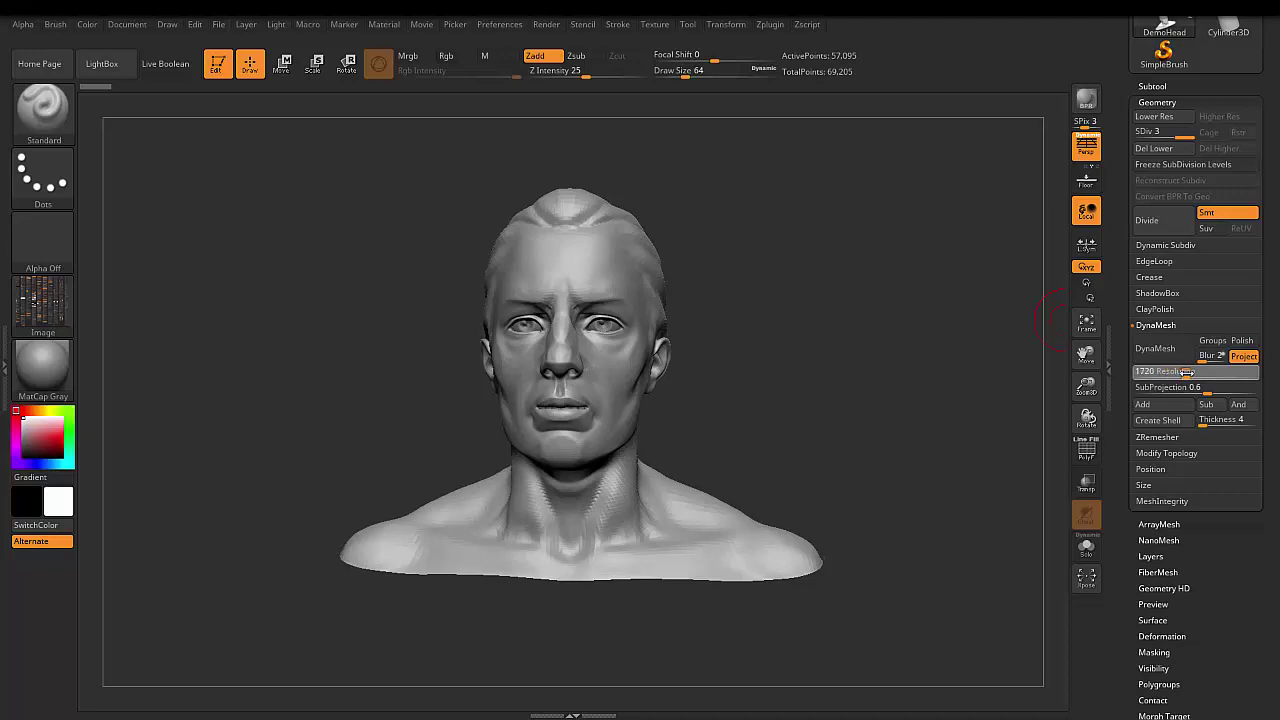
Drop to subdivision level 1 and settle the DynaMesh resolution at 992.
click(1187, 371)
key(Return)
drag(1188, 371, 1206, 369)
drag(1183, 371, 1166, 372)
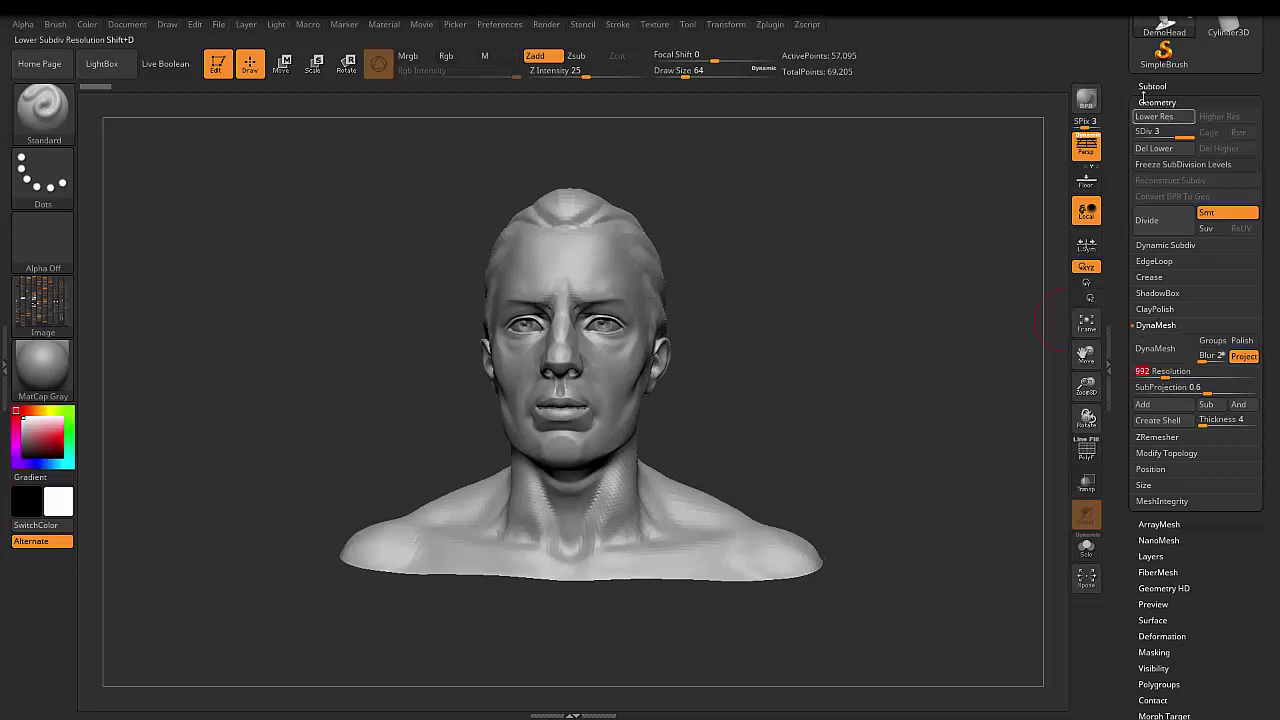
mouse_move(1180, 134)
mouse_down()
mouse_move(1138, 132)
mouse_move(1172, 138)
mouse_up()
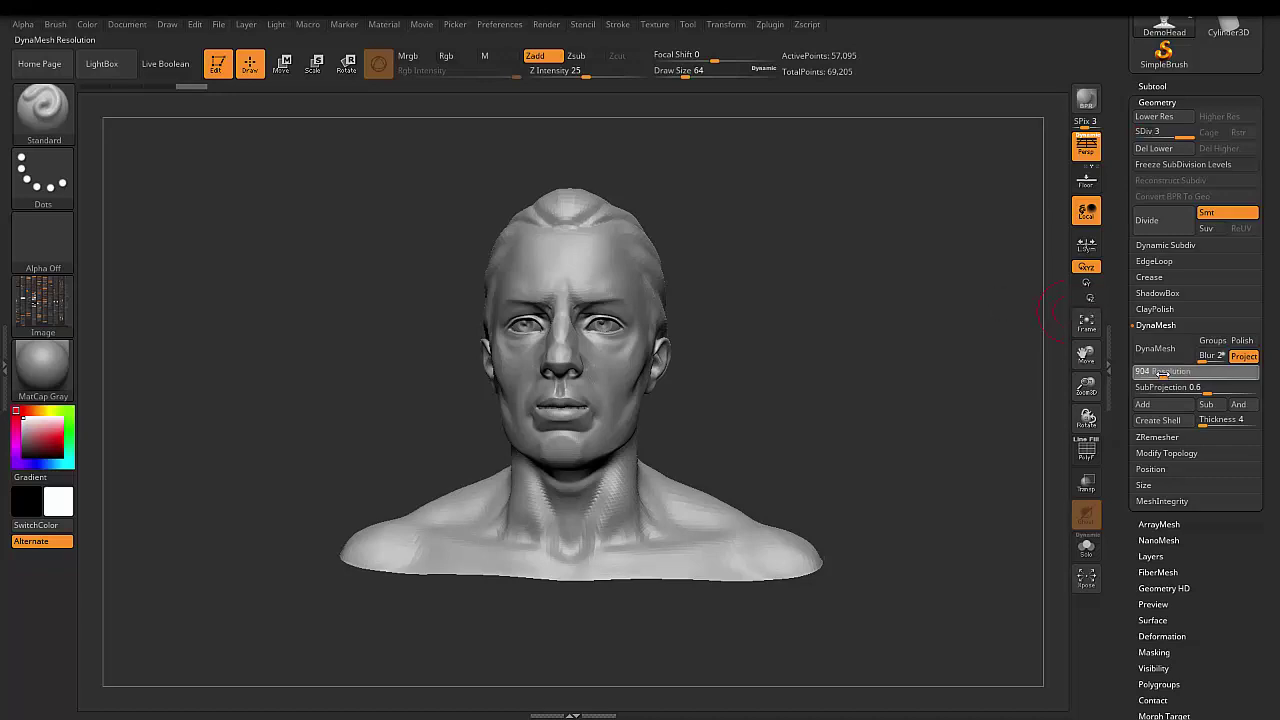
drag(1164, 374, 1156, 374)
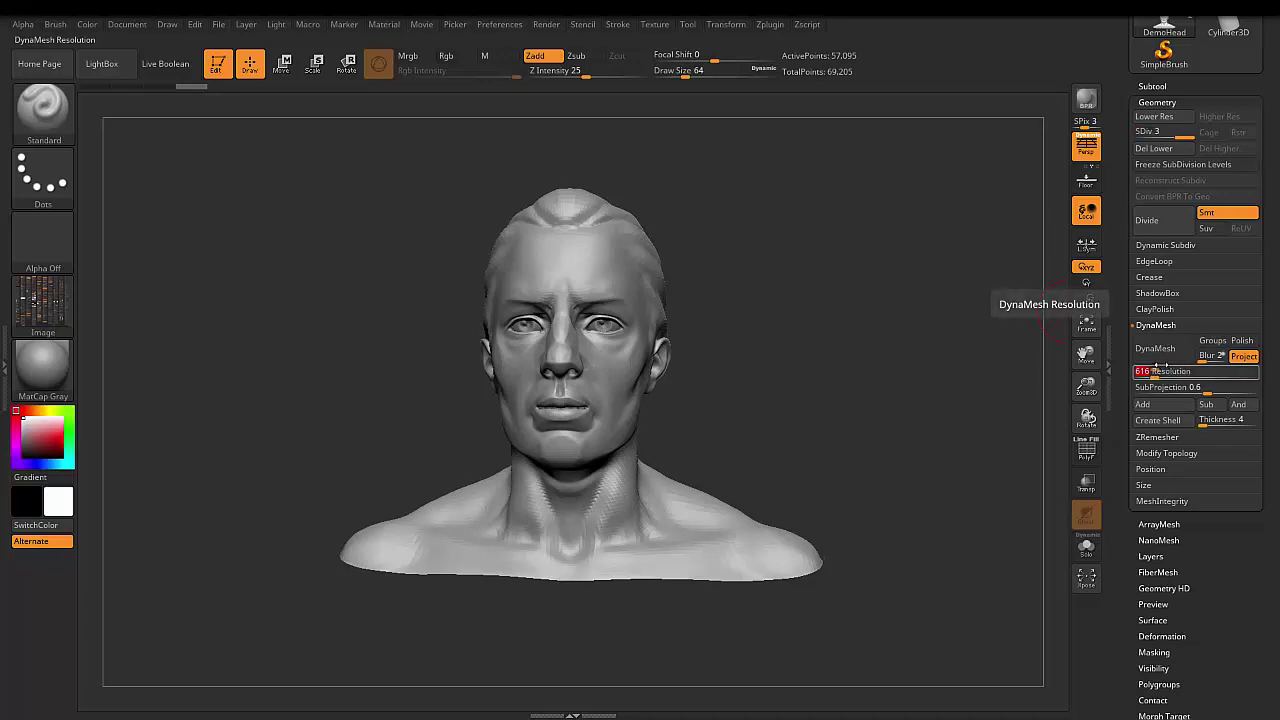
drag(1156, 367, 1167, 373)
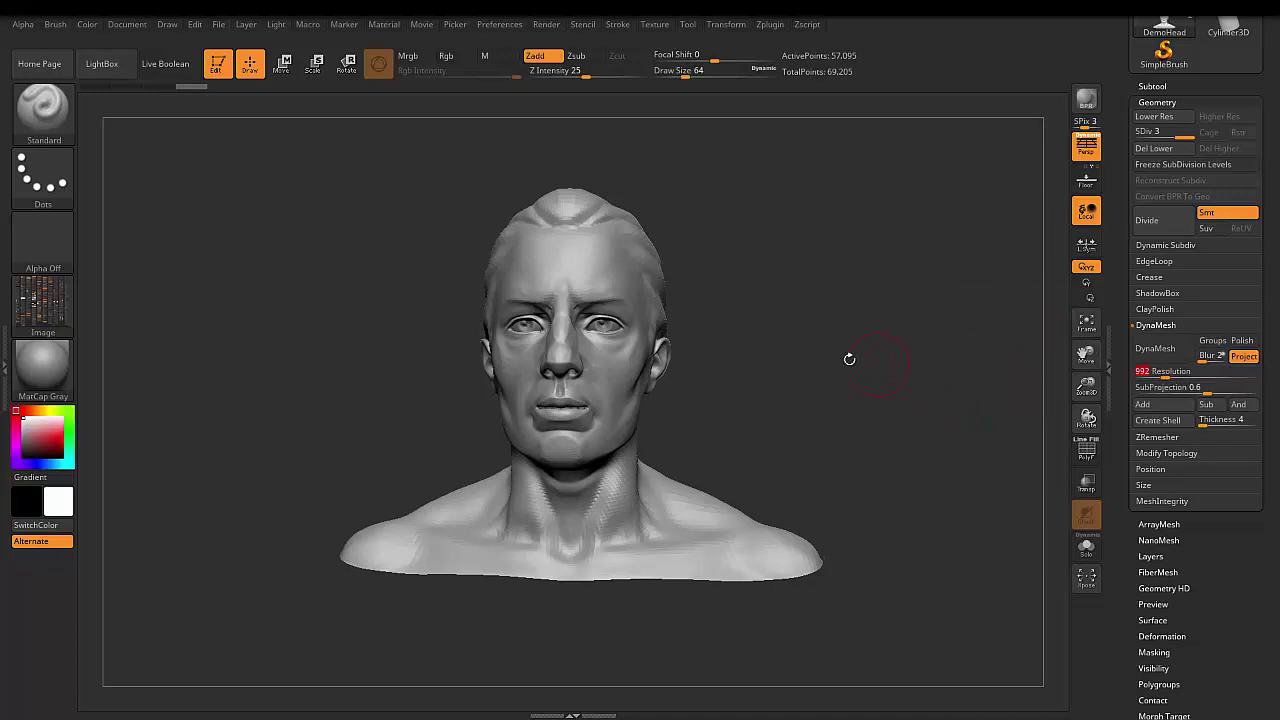
Delete lower subdivision levels and Divide twice to reach SDiv 3 with 911,807 points.
drag(840, 380, 844, 391)
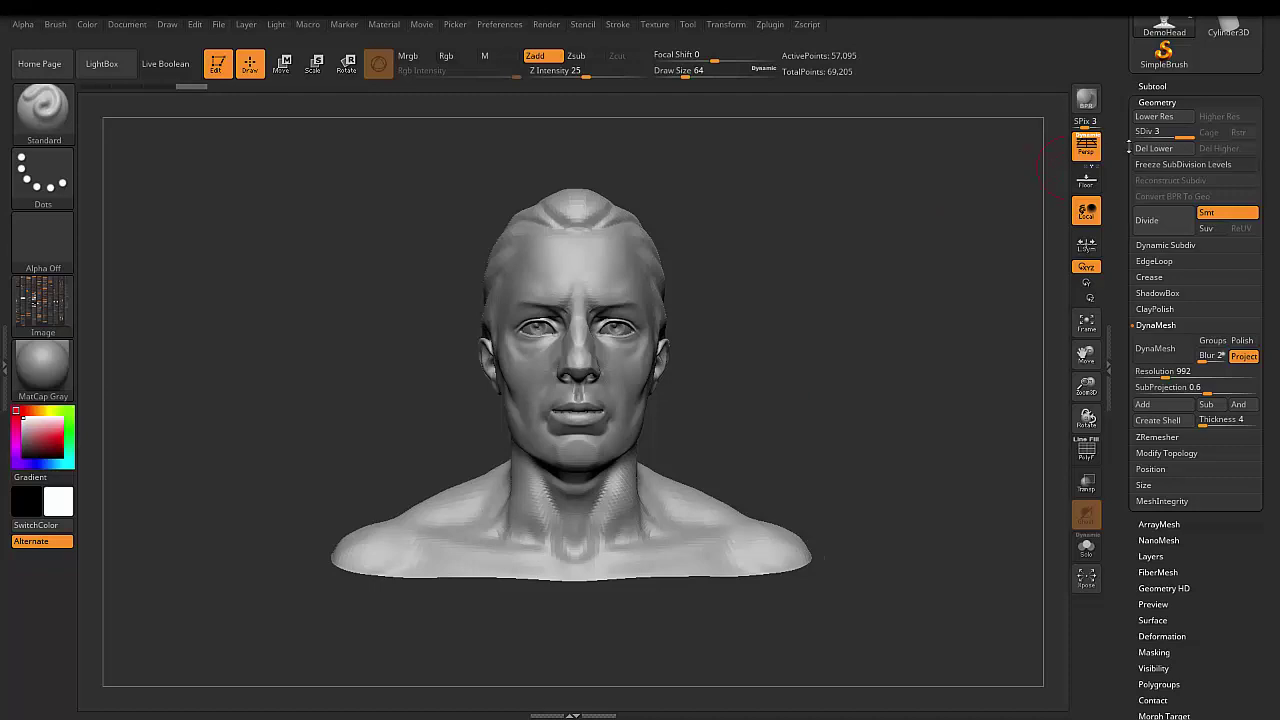
click(1152, 150)
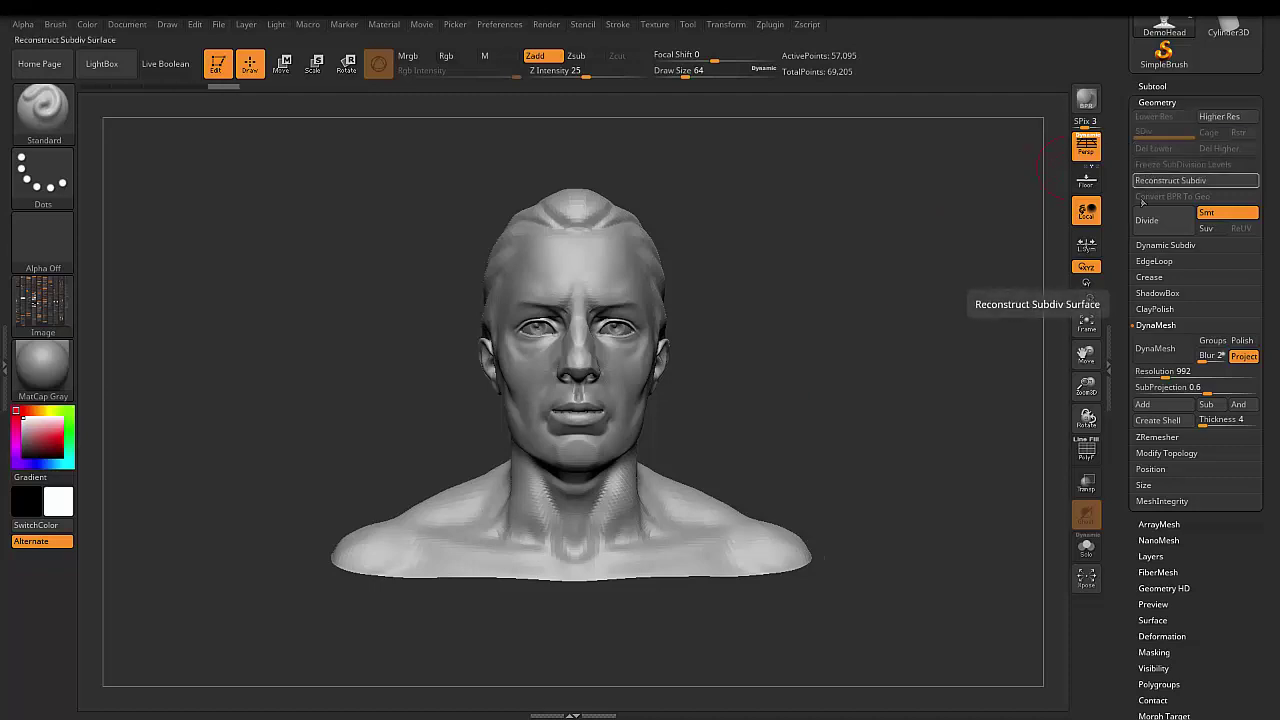
click(1143, 222)
click(1143, 222)
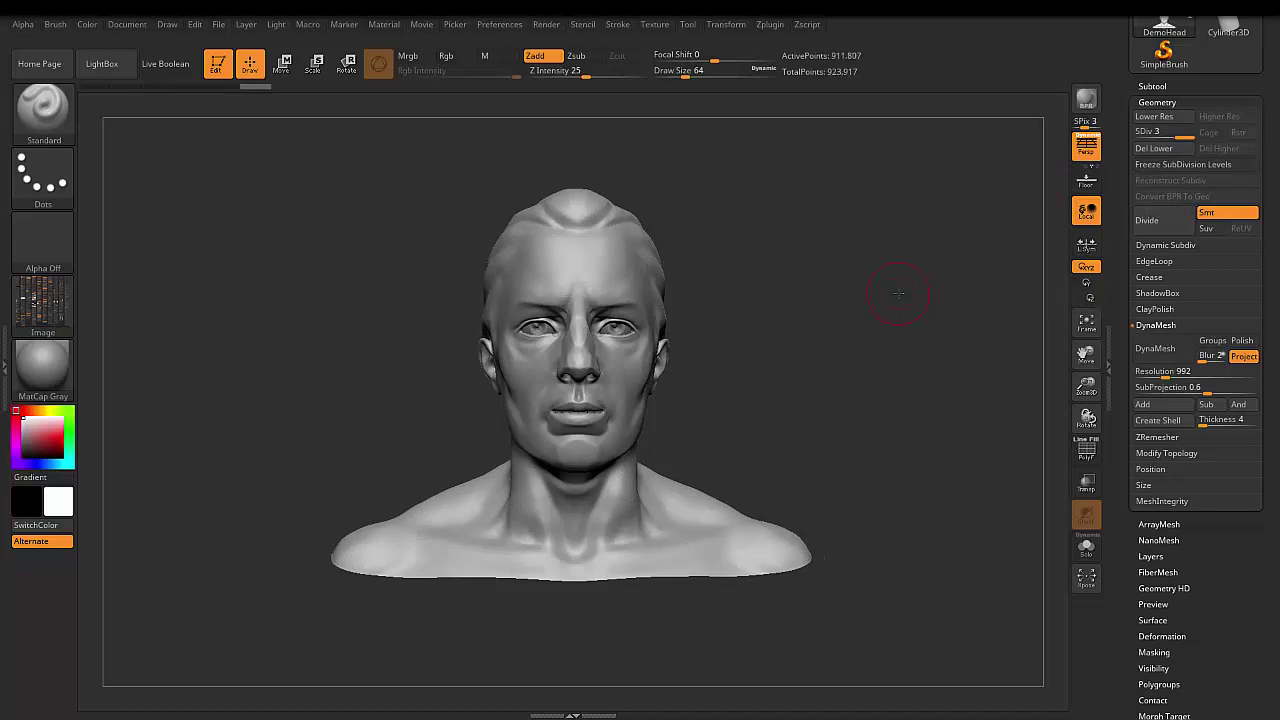
Choose ClayBuildup and sculpt strokes along the brows, forehead, cheeks, nose and jaw.
click(43, 106)
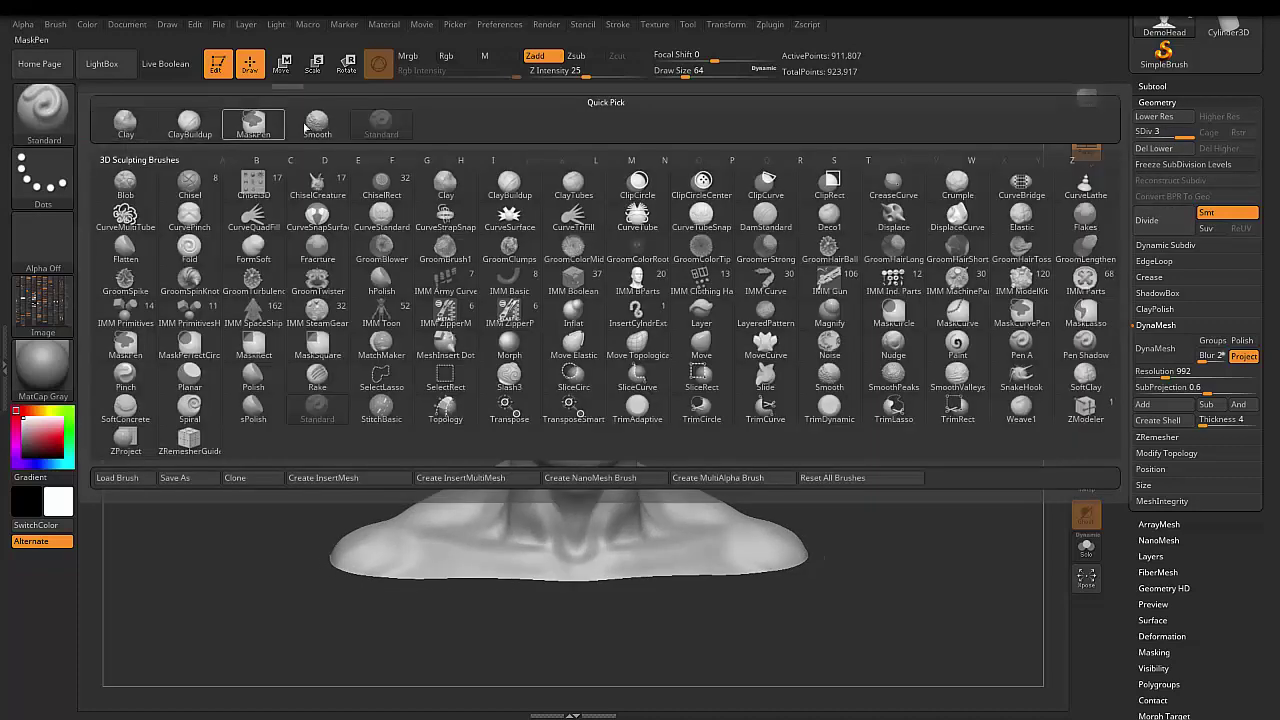
click(190, 122)
drag(793, 333, 817, 350)
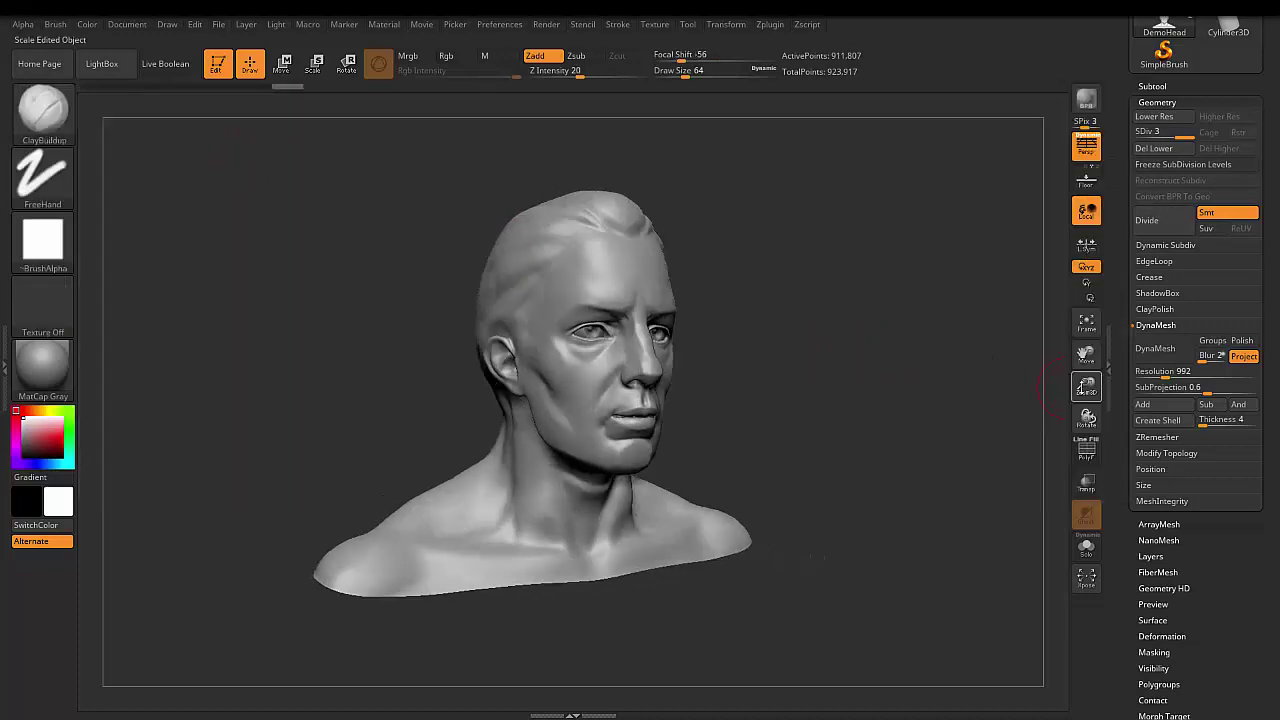
mouse_move(1086, 388)
mouse_down()
mouse_move(1096, 345)
mouse_move(966, 371)
mouse_move(934, 403)
mouse_up()
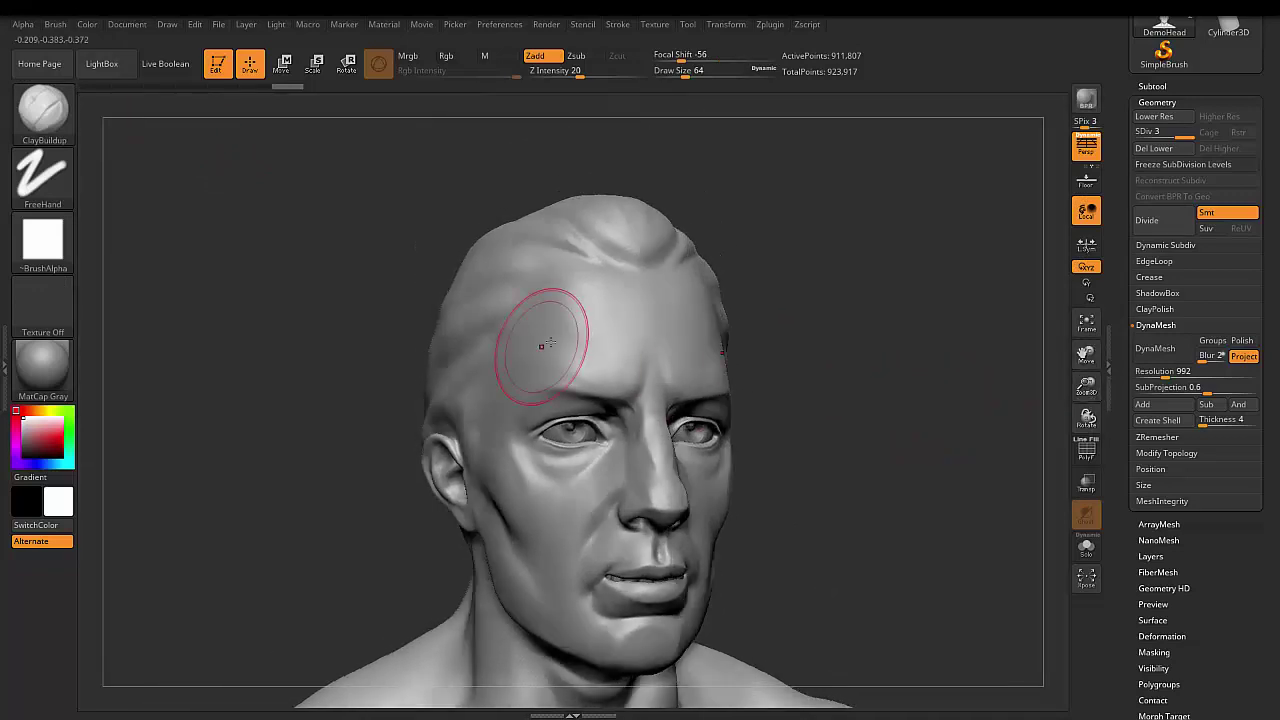
mouse_move(595, 365)
mouse_down()
mouse_move(520, 435)
mouse_move(519, 378)
mouse_move(517, 460)
mouse_up()
mouse_move(577, 341)
mouse_down()
mouse_move(705, 400)
mouse_move(560, 560)
mouse_move(720, 500)
mouse_move(563, 627)
mouse_move(535, 490)
mouse_move(625, 460)
mouse_up()
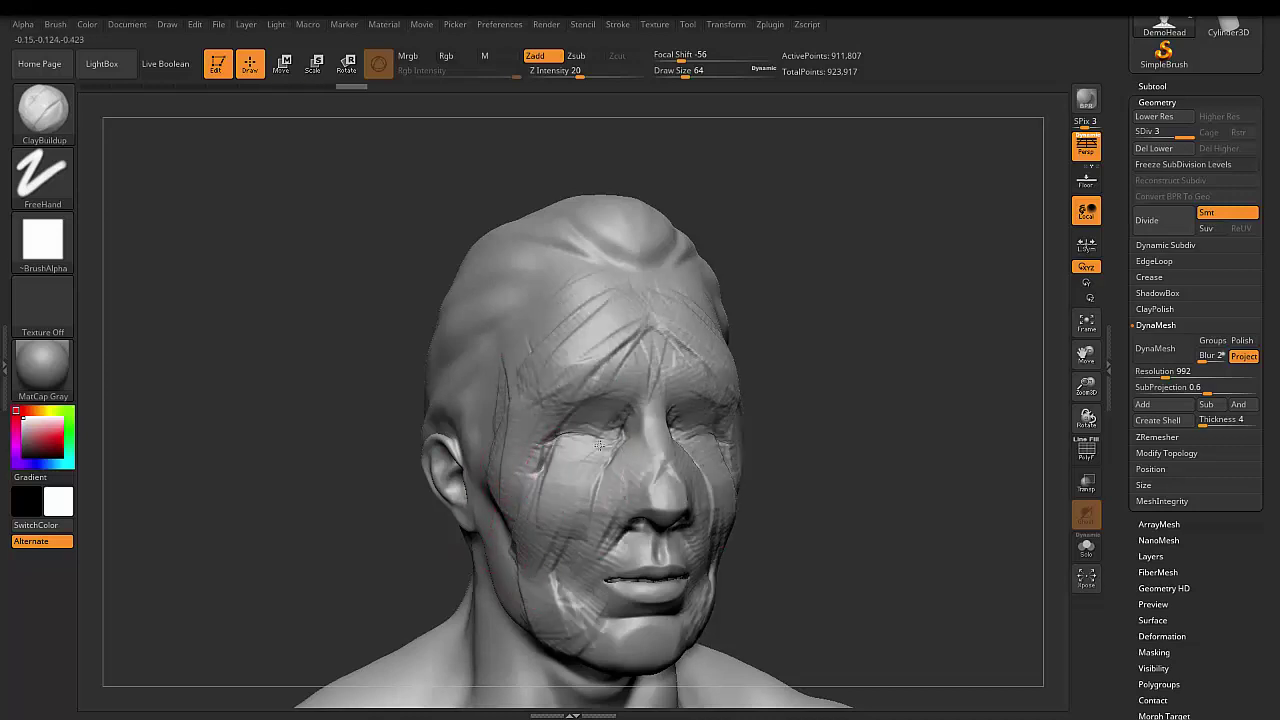
mouse_move(700, 420)
mouse_down()
mouse_move(520, 455)
mouse_move(560, 590)
mouse_move(640, 380)
mouse_move(540, 320)
mouse_move(598, 430)
mouse_move(720, 380)
mouse_move(540, 420)
mouse_move(720, 330)
mouse_move(577, 485)
mouse_move(720, 350)
mouse_move(528, 414)
mouse_up()
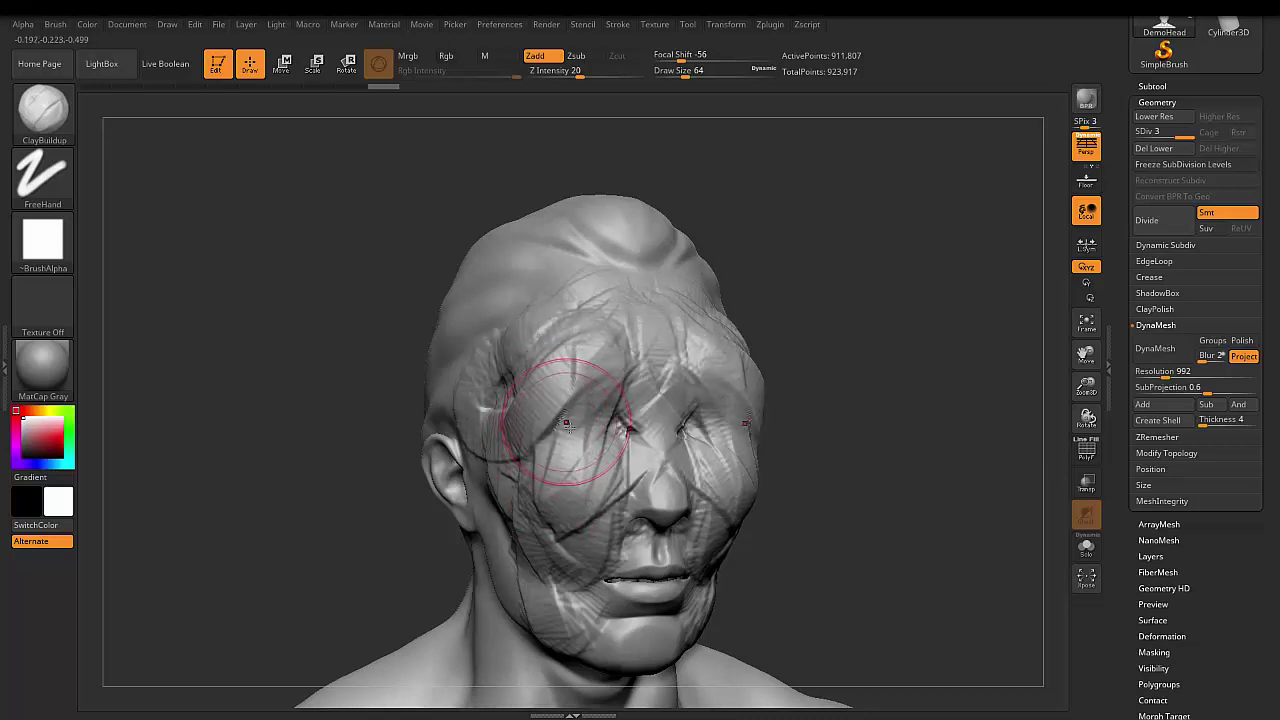
Shift-smooth the left eye and forehead, add clay on the scalp, then smooth it.
shift+drag(590, 360, 538, 400)
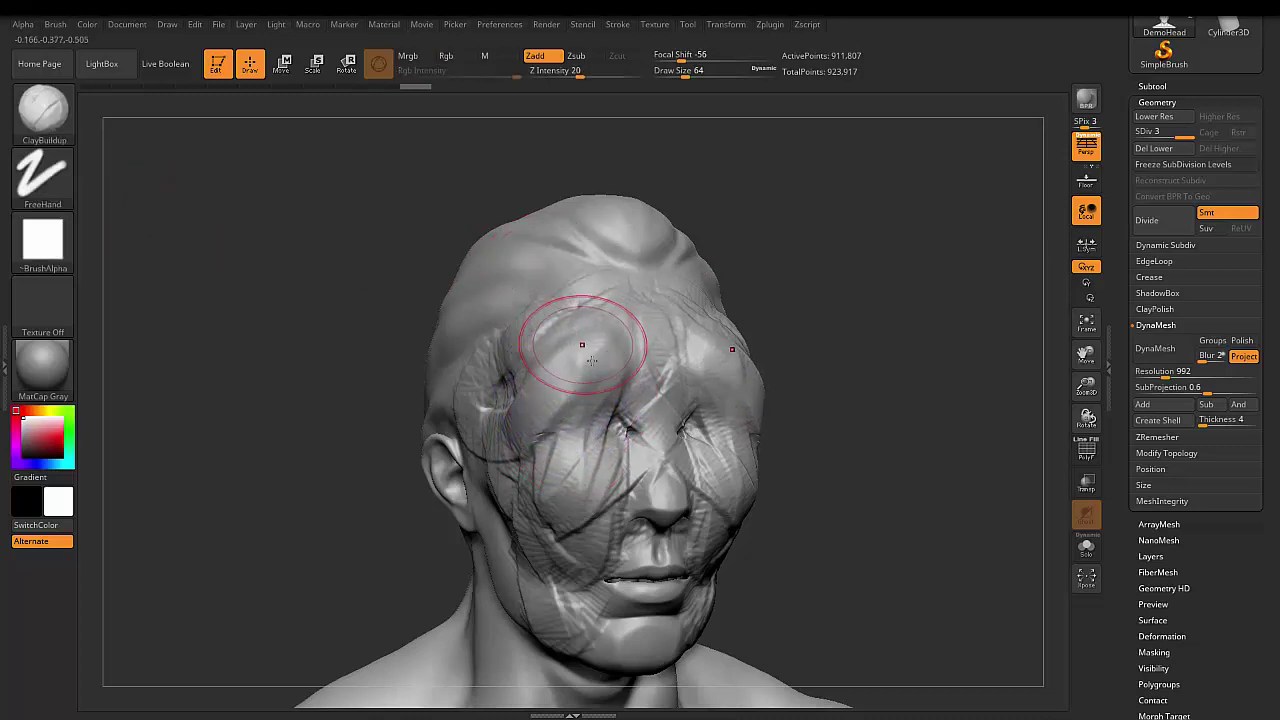
key(shift)
mouse_move(601, 347)
shift+mouse_down()
mouse_move(557, 457)
mouse_move(614, 400)
mouse_move(586, 357)
mouse_move(614, 346)
shift+mouse_up()
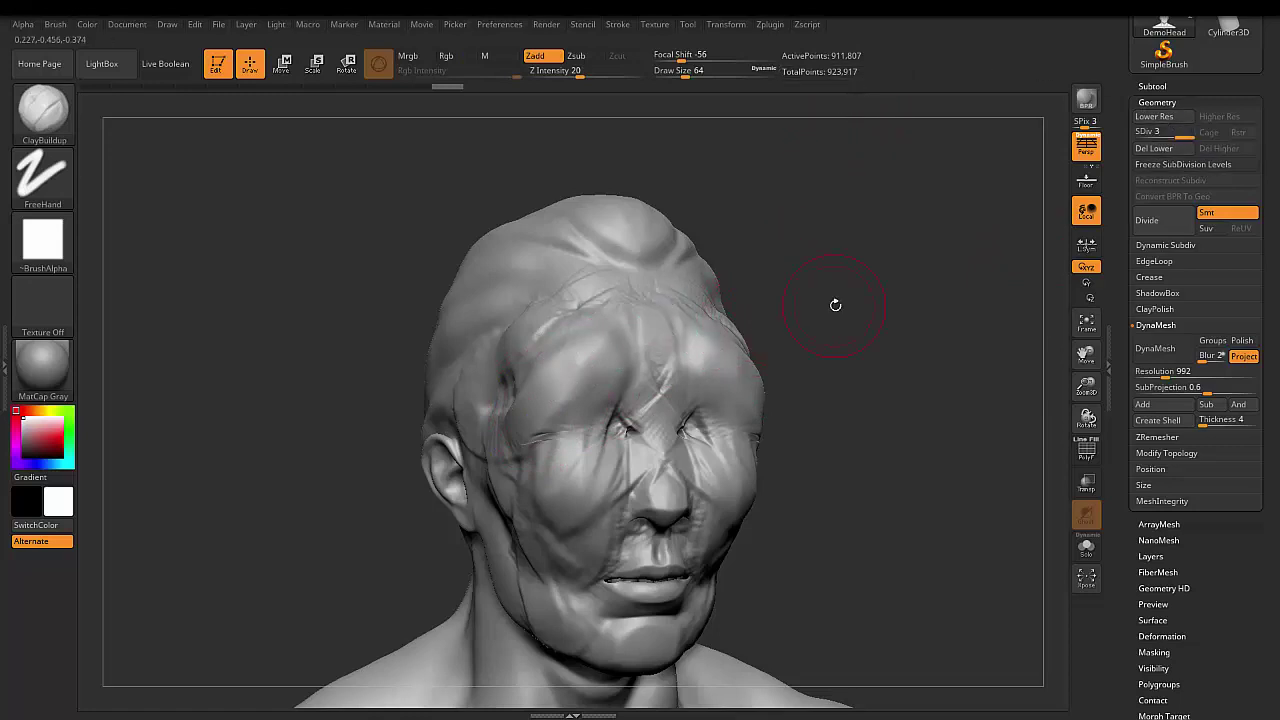
mouse_move(834, 300)
mouse_down()
mouse_move(820, 323)
mouse_move(858, 342)
mouse_move(844, 347)
mouse_move(860, 337)
mouse_up()
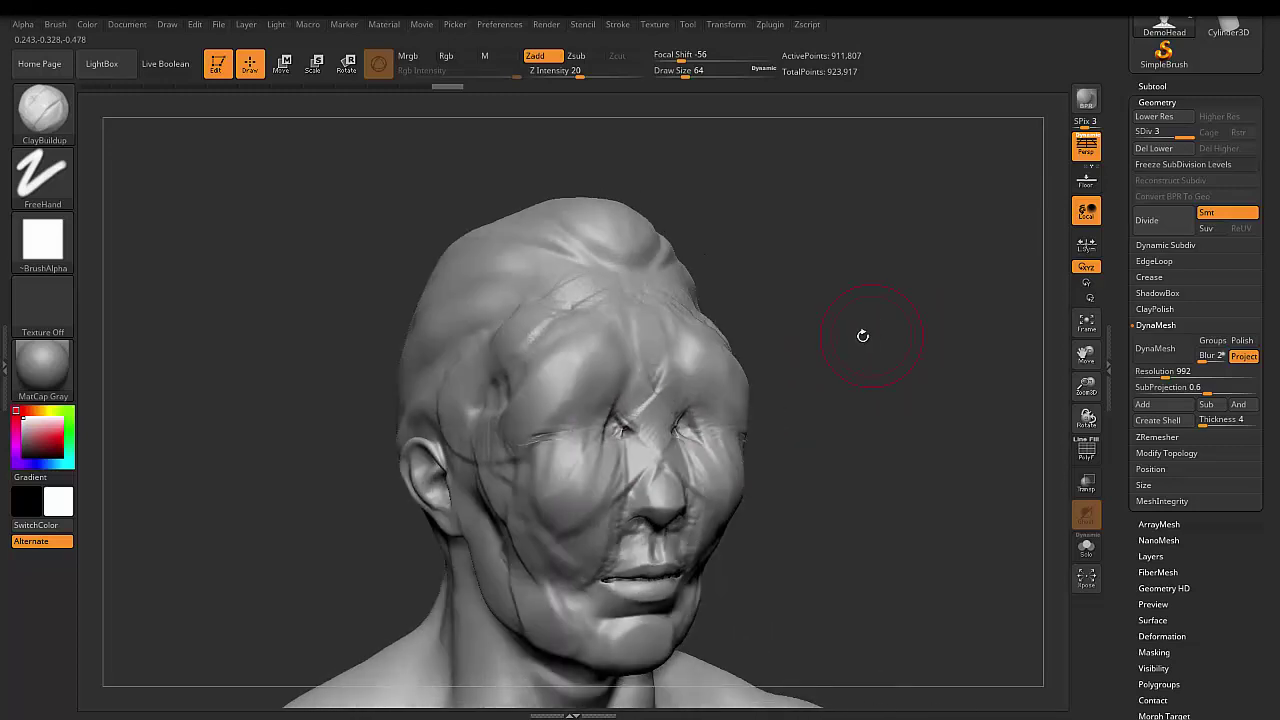
shift+drag(560, 340, 528, 460)
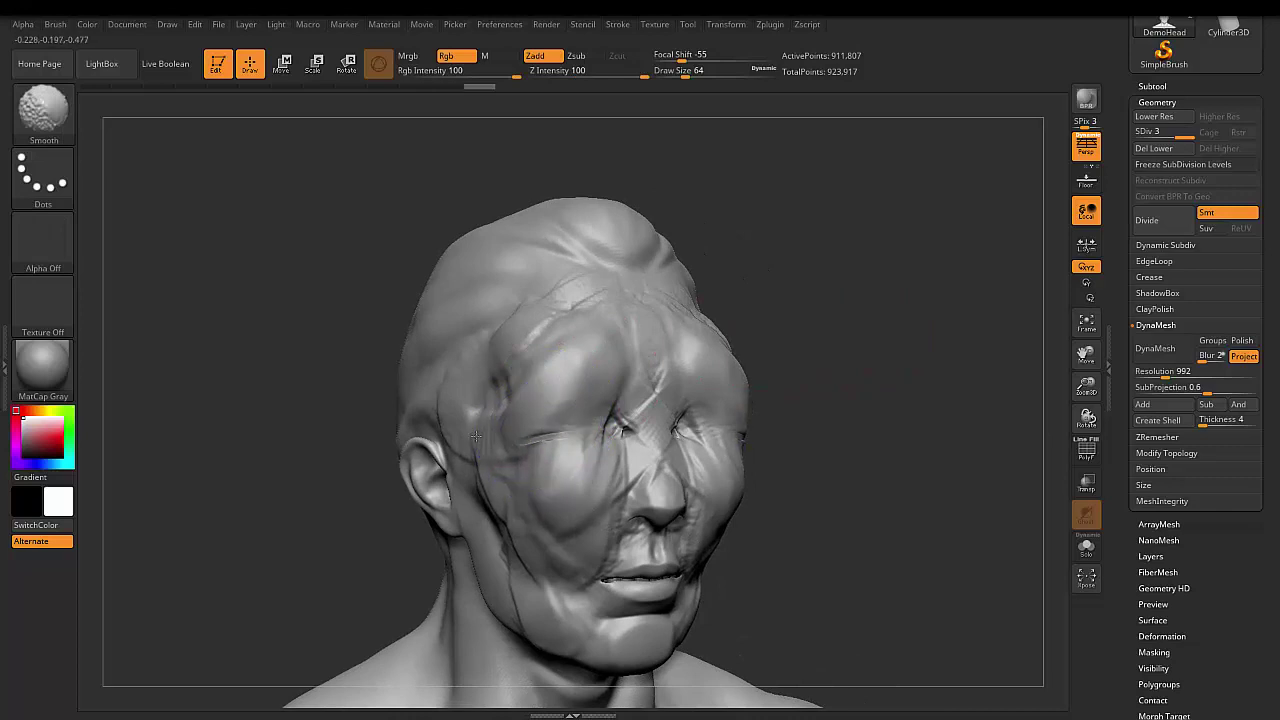
drag(812, 322, 808, 328)
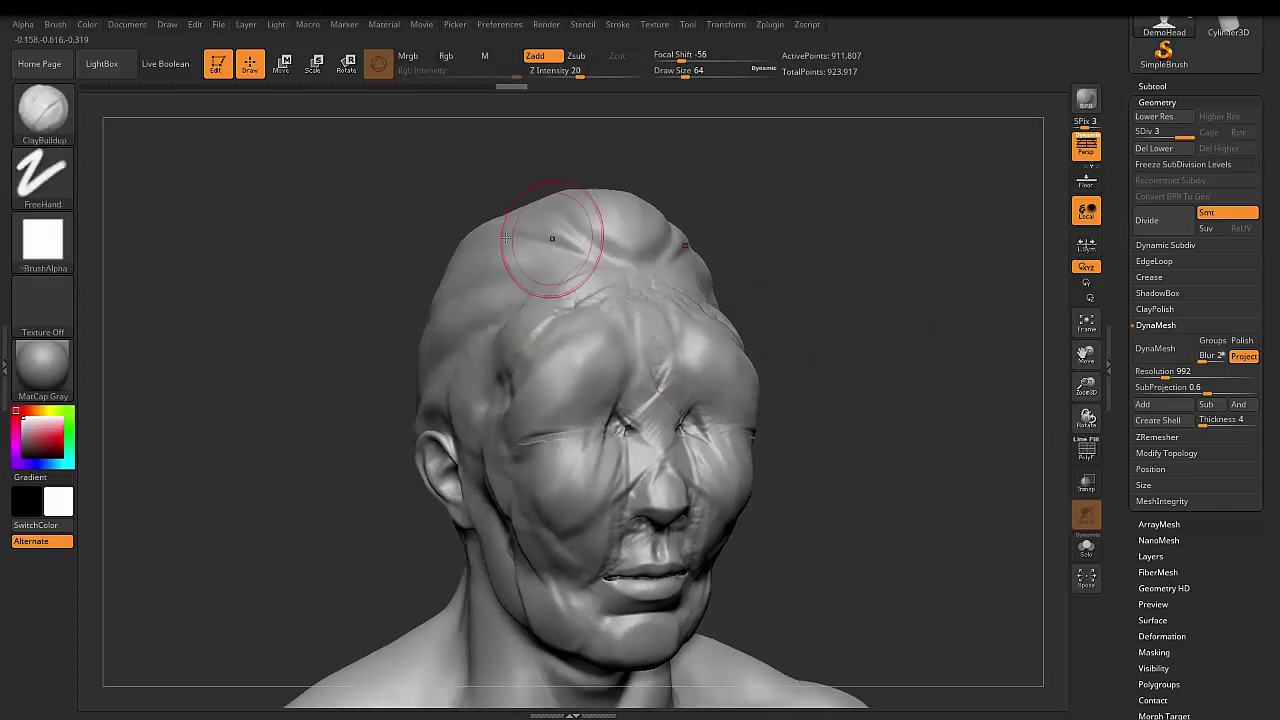
mouse_move(500, 286)
shift+mouse_down()
mouse_move(543, 329)
mouse_move(586, 226)
shift+mouse_up()
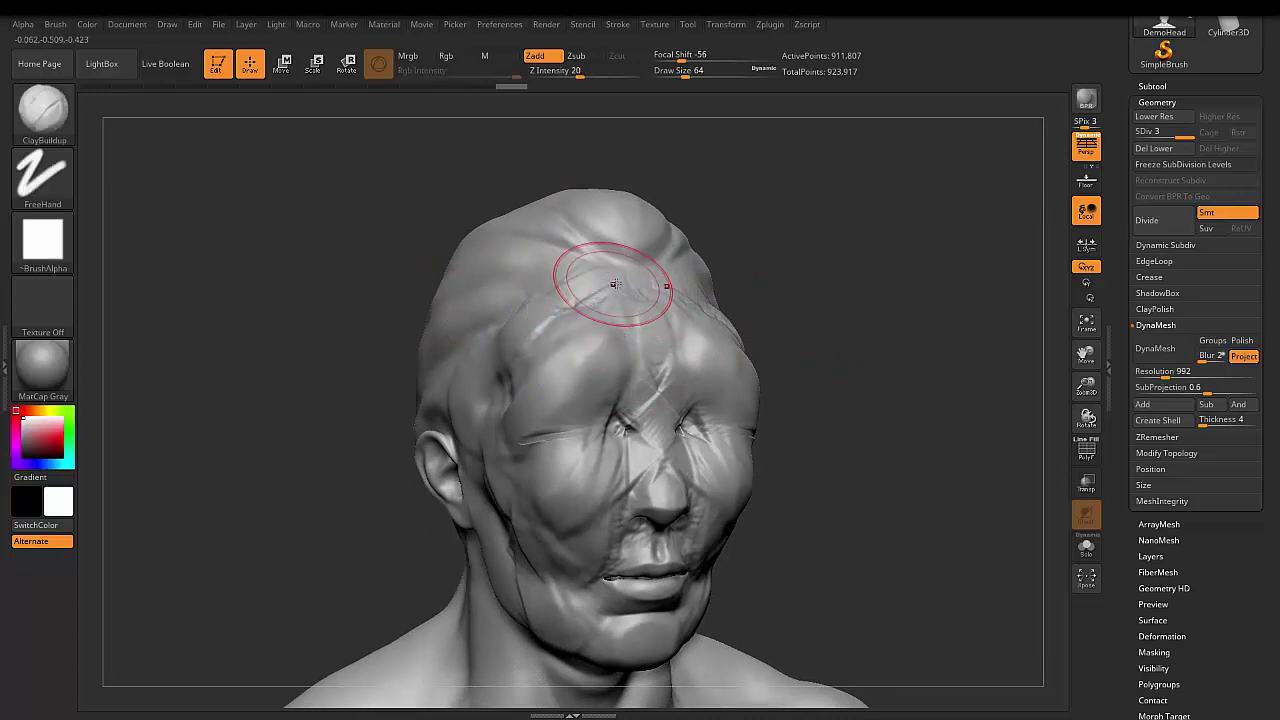
click(57, 26)
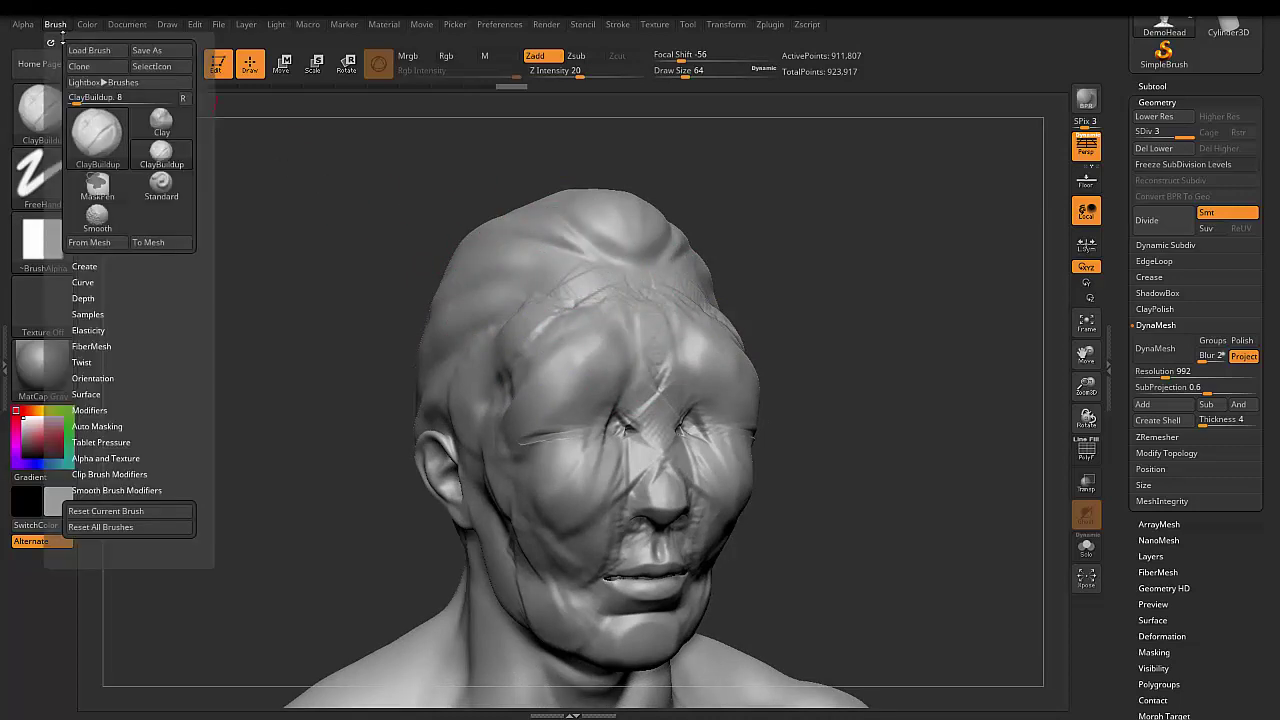
Expand the Smooth Brush Modifiers and Shift-smooth the upper forehead.
click(146, 490)
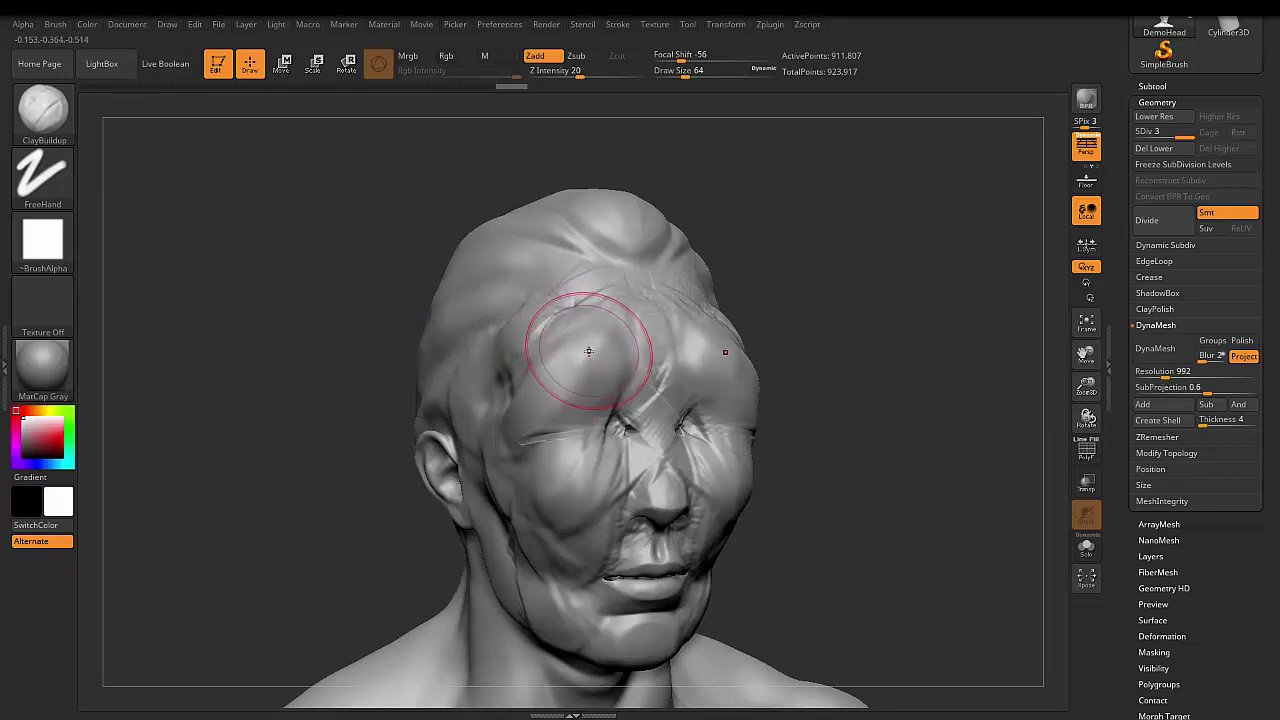
key(shift)
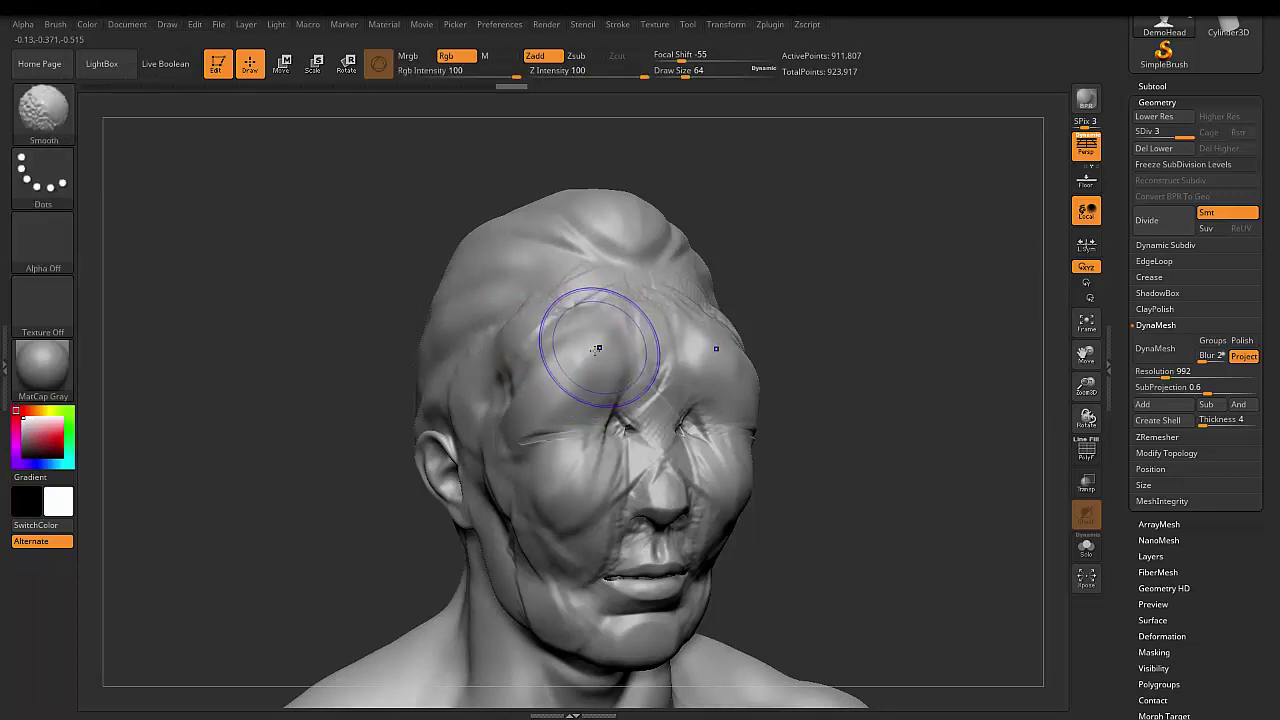
mouse_move(593, 353)
shift+mouse_down()
mouse_move(566, 371)
mouse_move(606, 386)
mouse_move(586, 343)
shift+mouse_up()
key(shift)
key(shift)
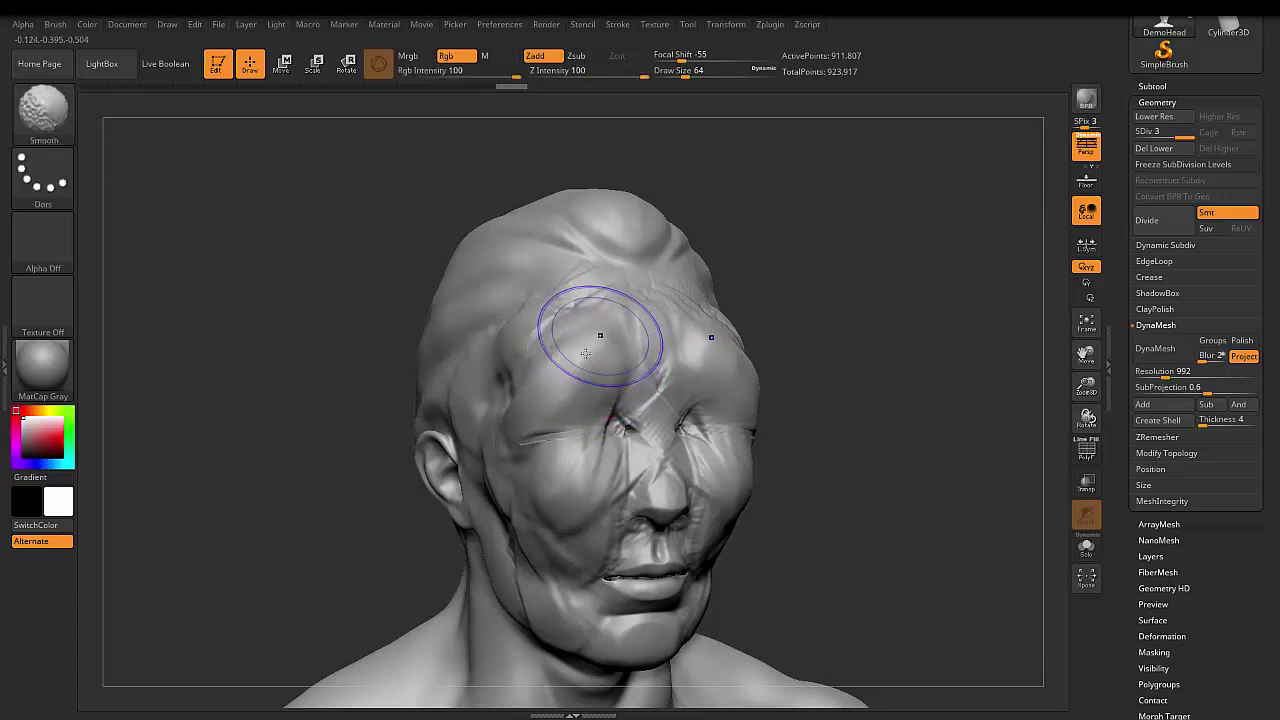
key(shift)
mouse_move(587, 375)
shift+mouse_down()
mouse_move(586, 357)
mouse_move(605, 347)
mouse_move(586, 343)
mouse_move(608, 323)
shift+mouse_up()
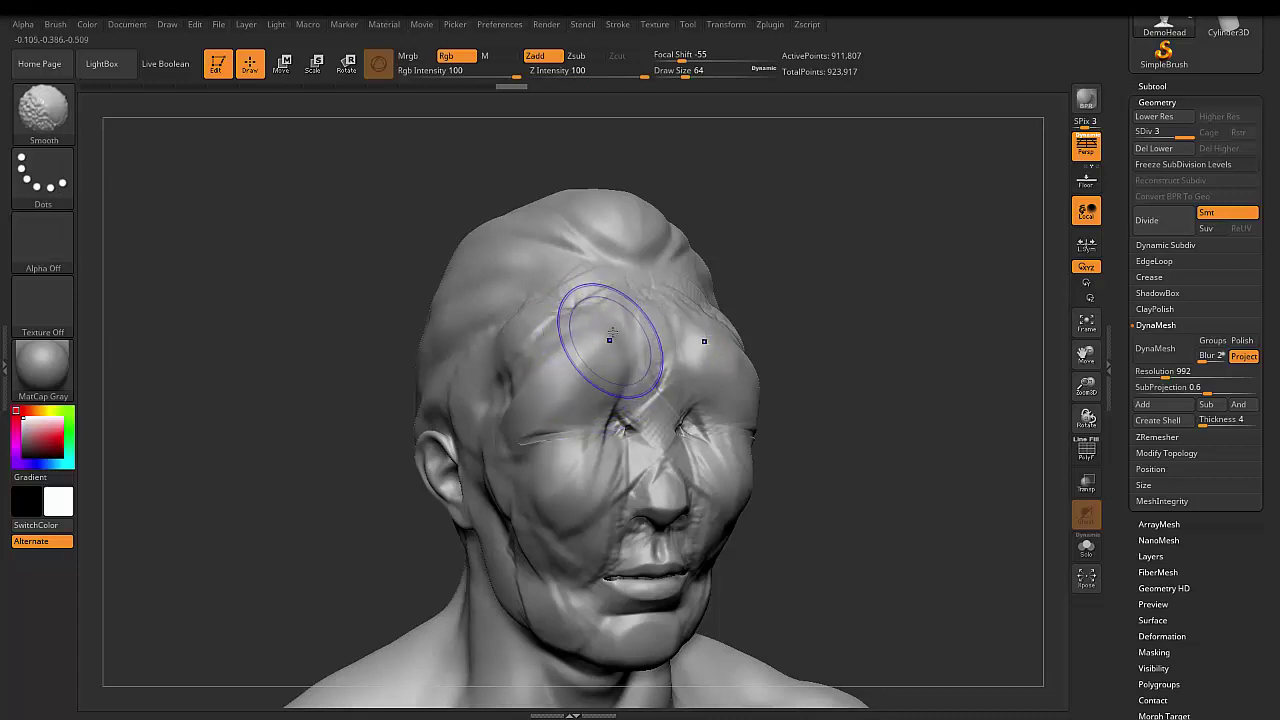
Smooth a stroke across the face and raise Min Connected from 3 to 14.
click(55, 25)
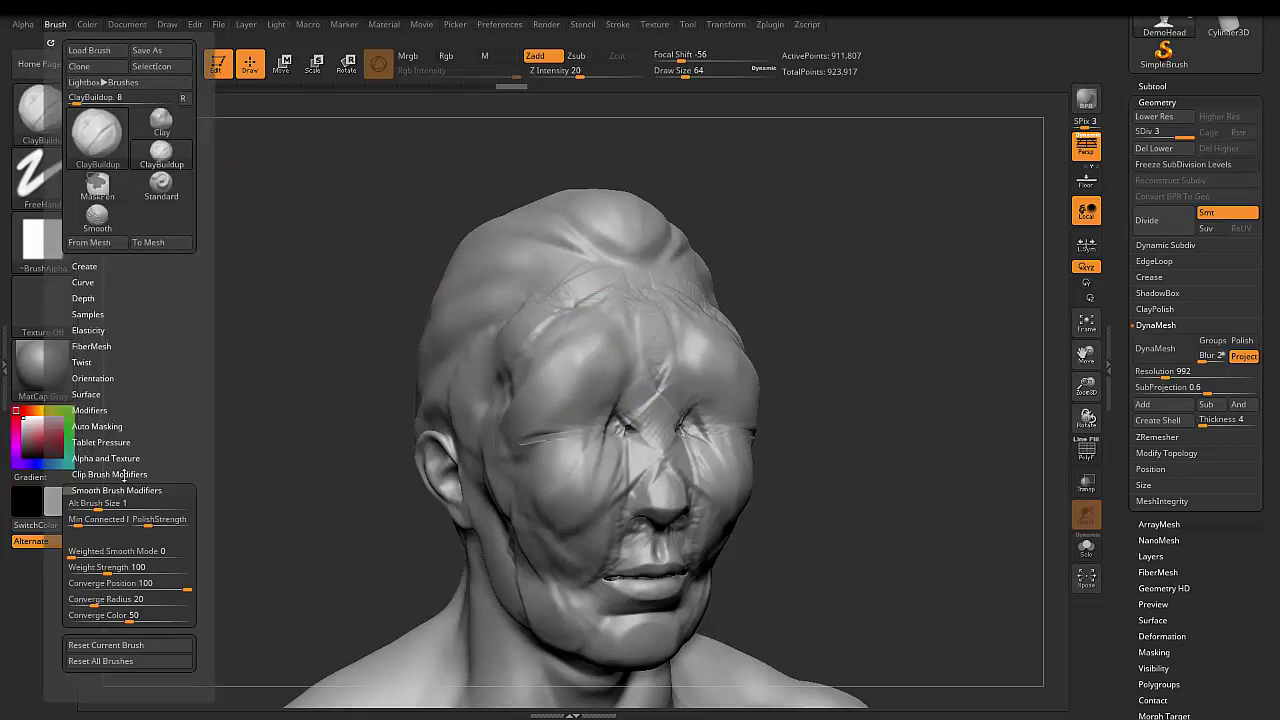
scroll(175, 450, down, 2)
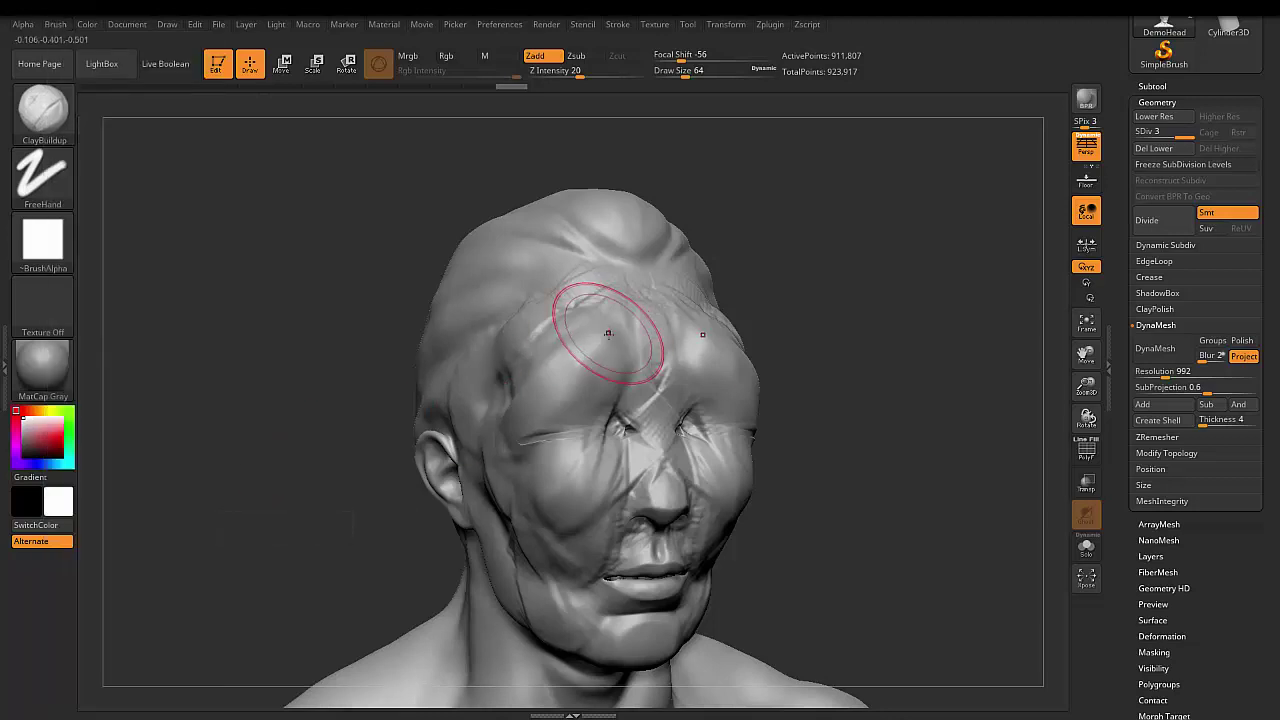
key(shift)
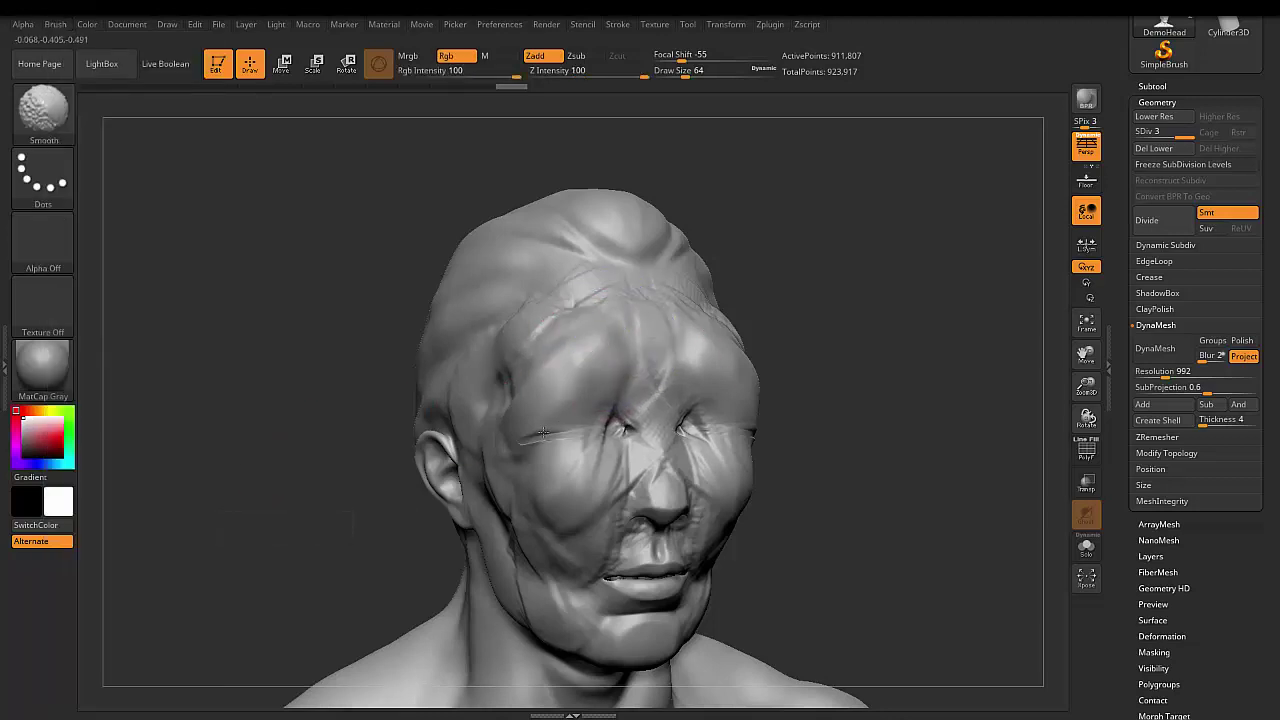
shift+drag(545, 455, 600, 500)
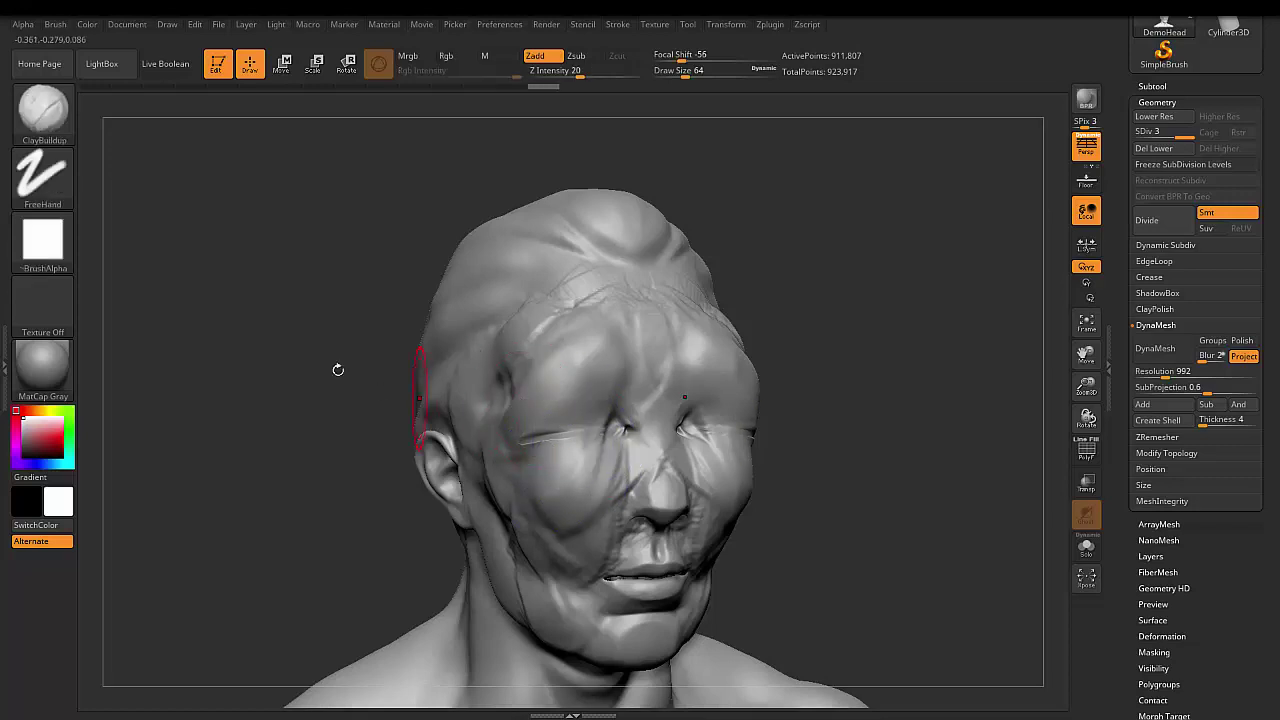
click(55, 24)
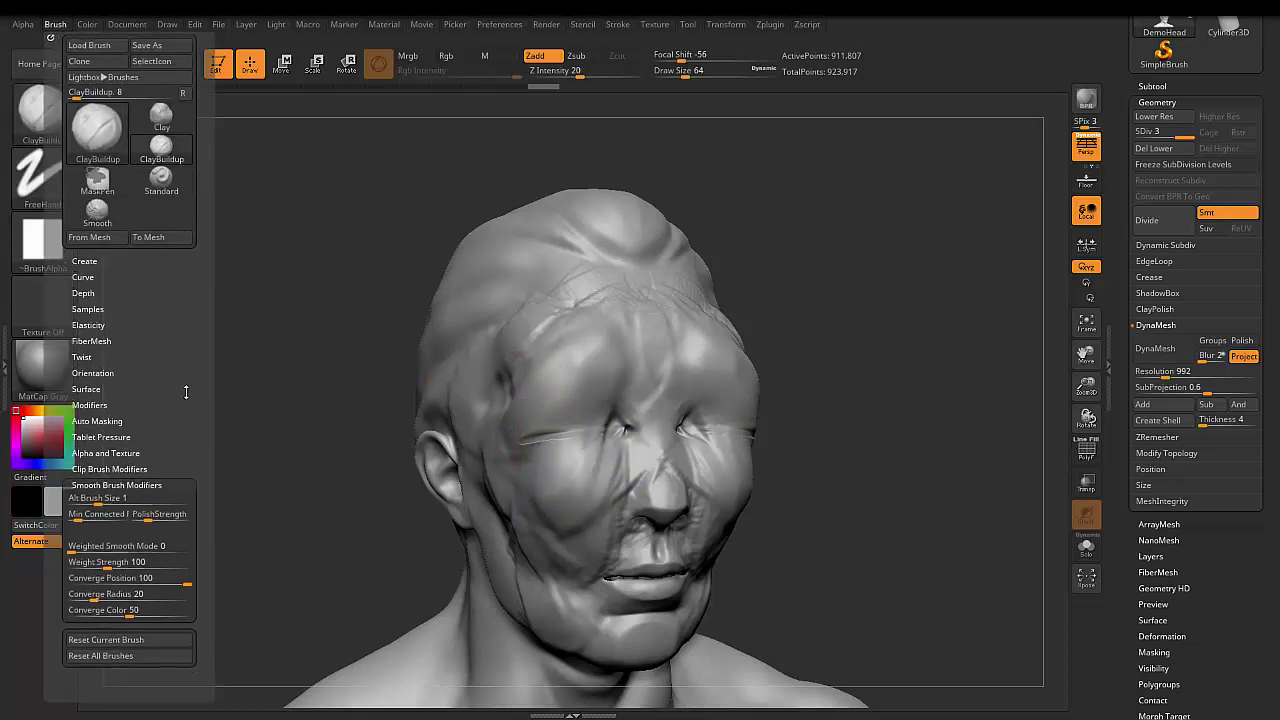
scroll(178, 449, down, 2)
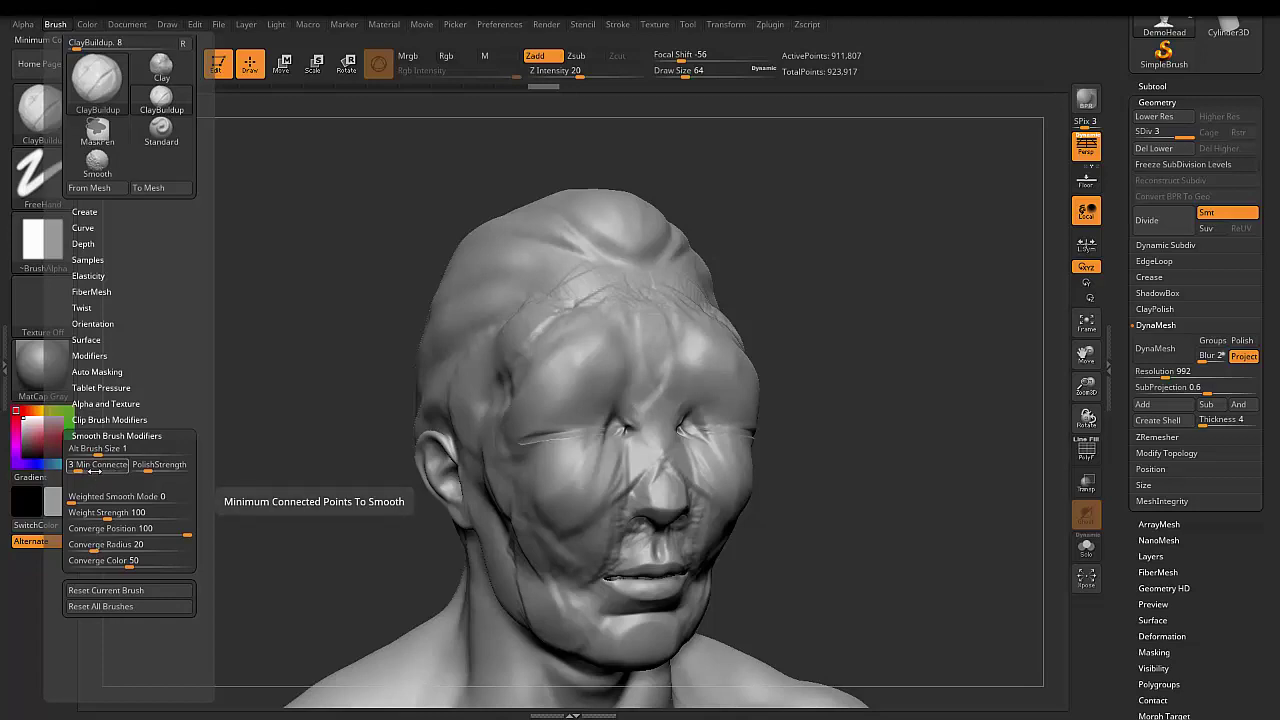
drag(80, 467, 123, 474)
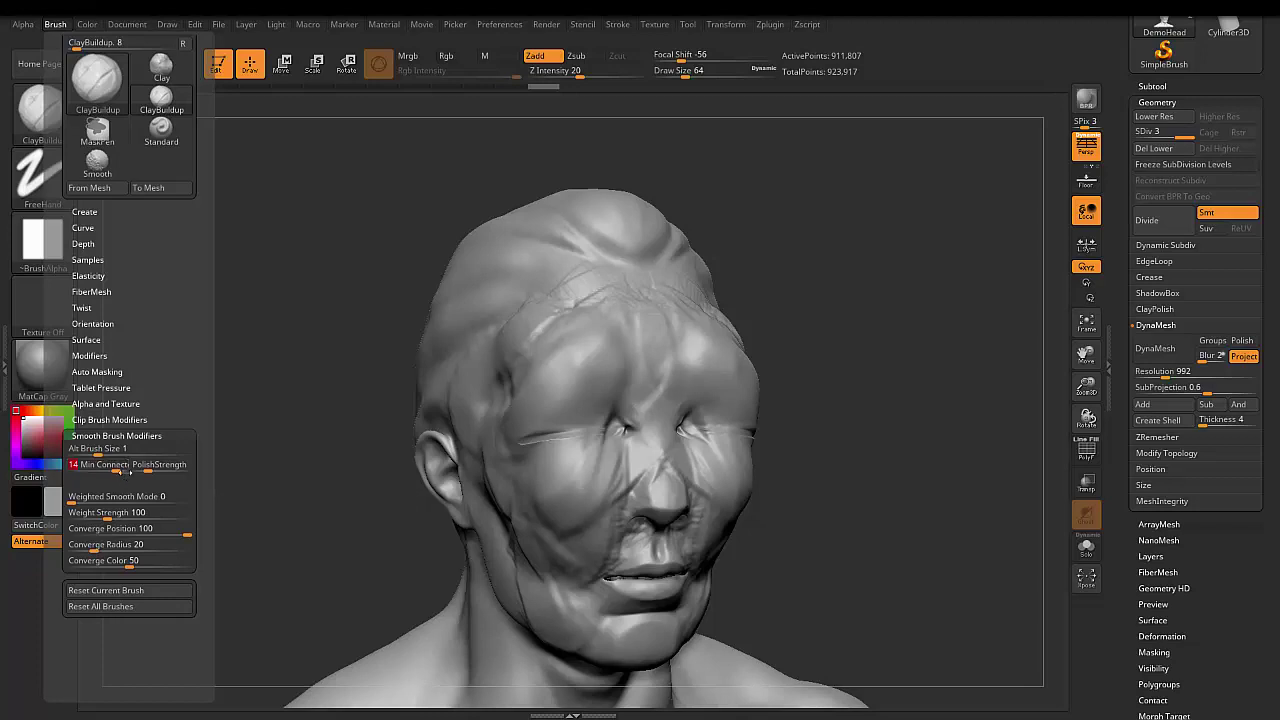
drag(766, 280, 929, 371)
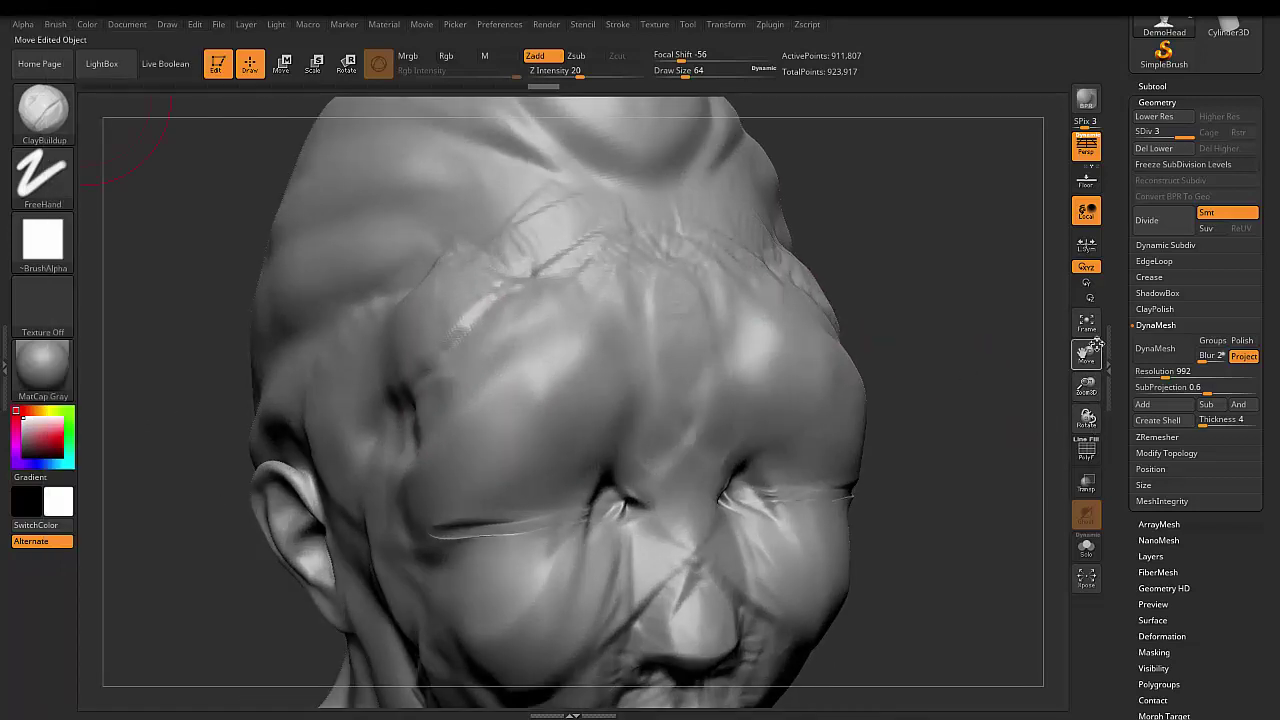
Zoom to the top of the head and Shift-smooth the forehead wrinkles, undoing the last stroke.
drag(1086, 385, 980, 392)
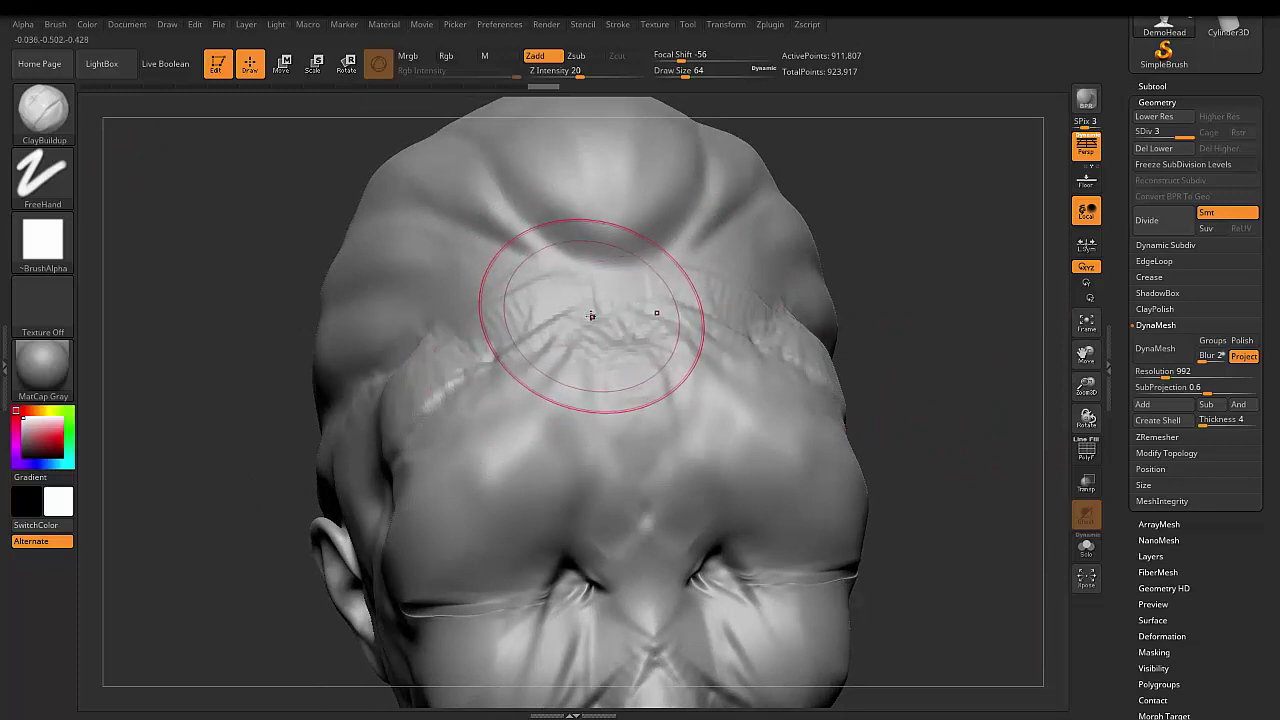
key(shift)
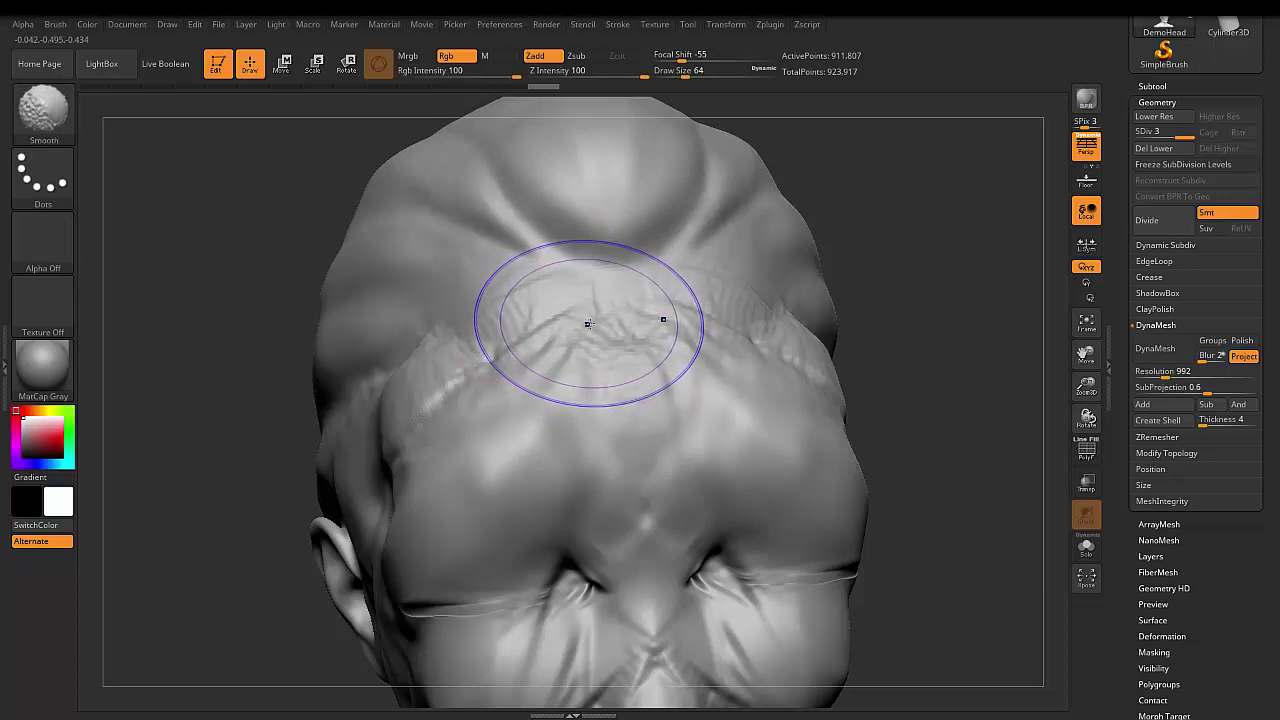
shift+drag(590, 323, 594, 318)
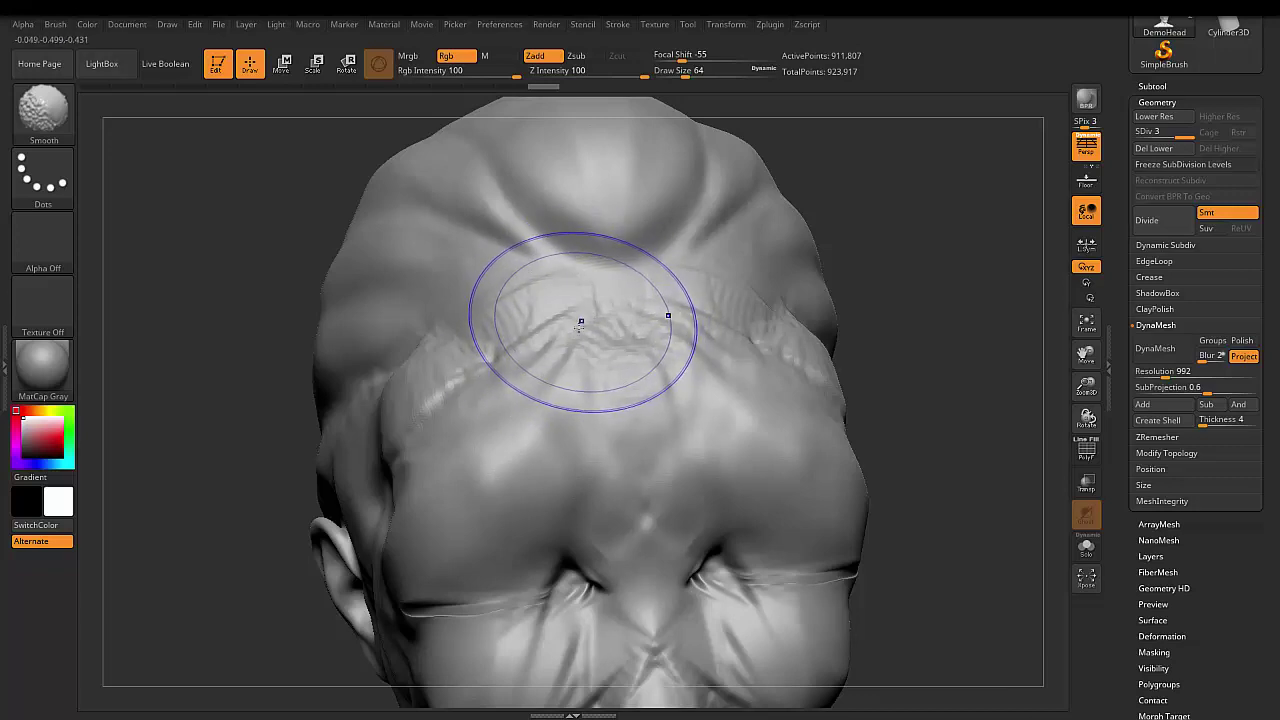
shift+drag(580, 323, 551, 336)
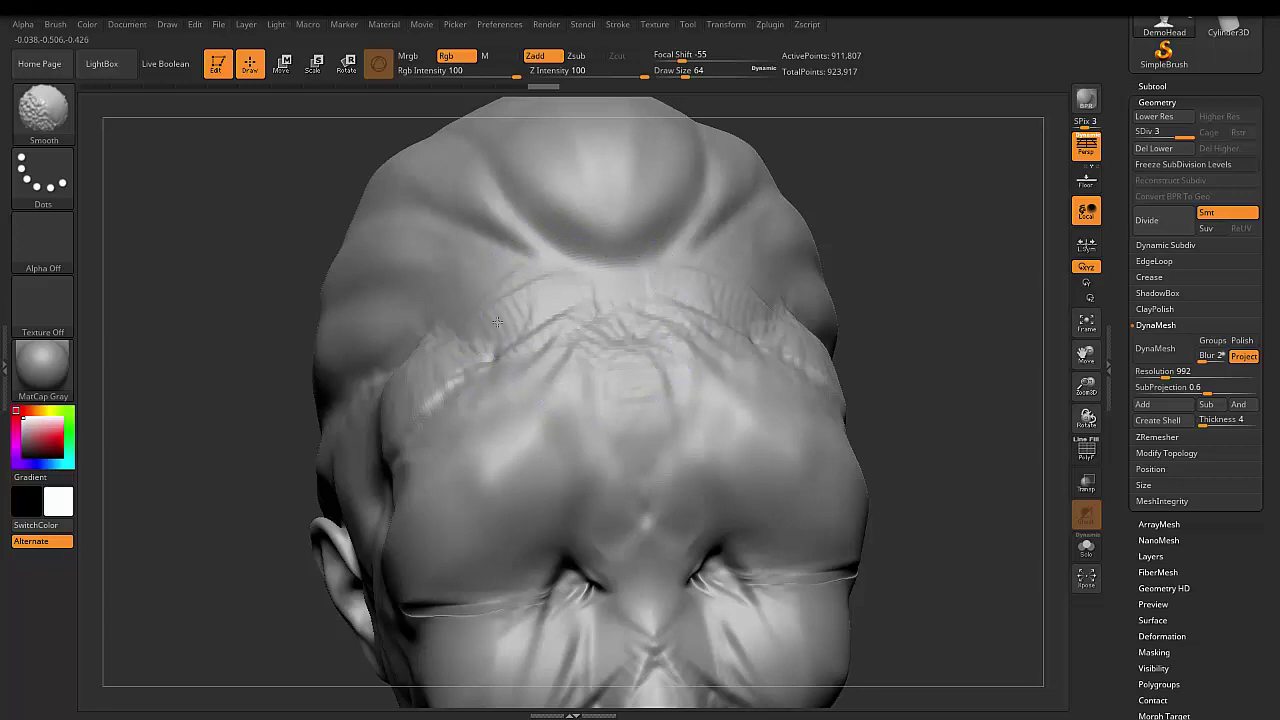
shift+drag(477, 283, 512, 318)
shift+drag(636, 362, 614, 363)
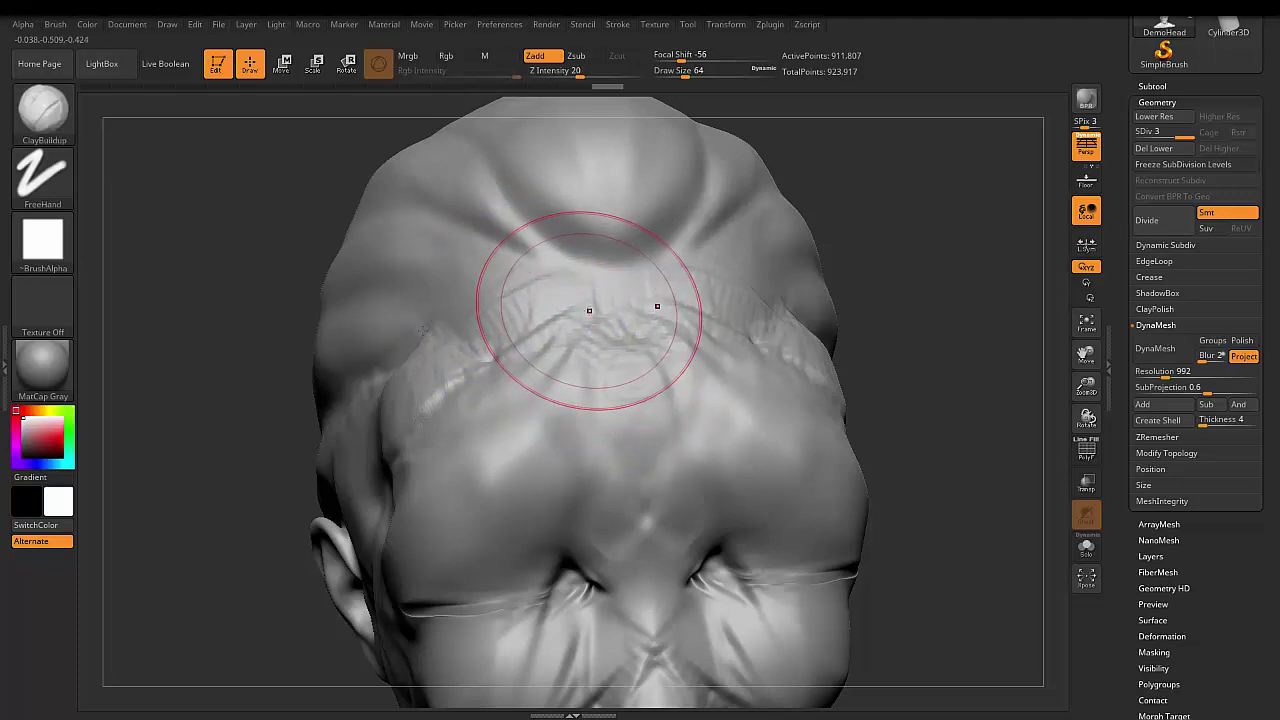
mouse_move(543, 251)
shift+mouse_down()
mouse_move(650, 357)
mouse_move(637, 424)
shift+mouse_up()
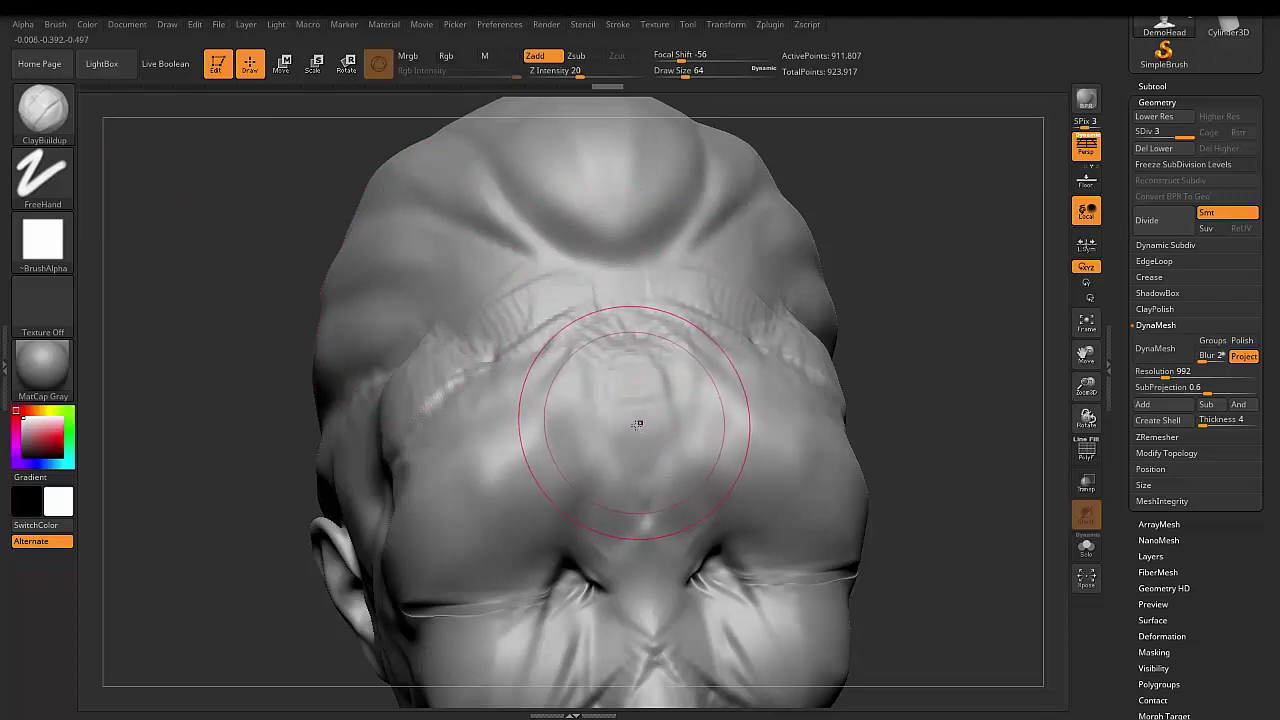
key(ctrl+z)
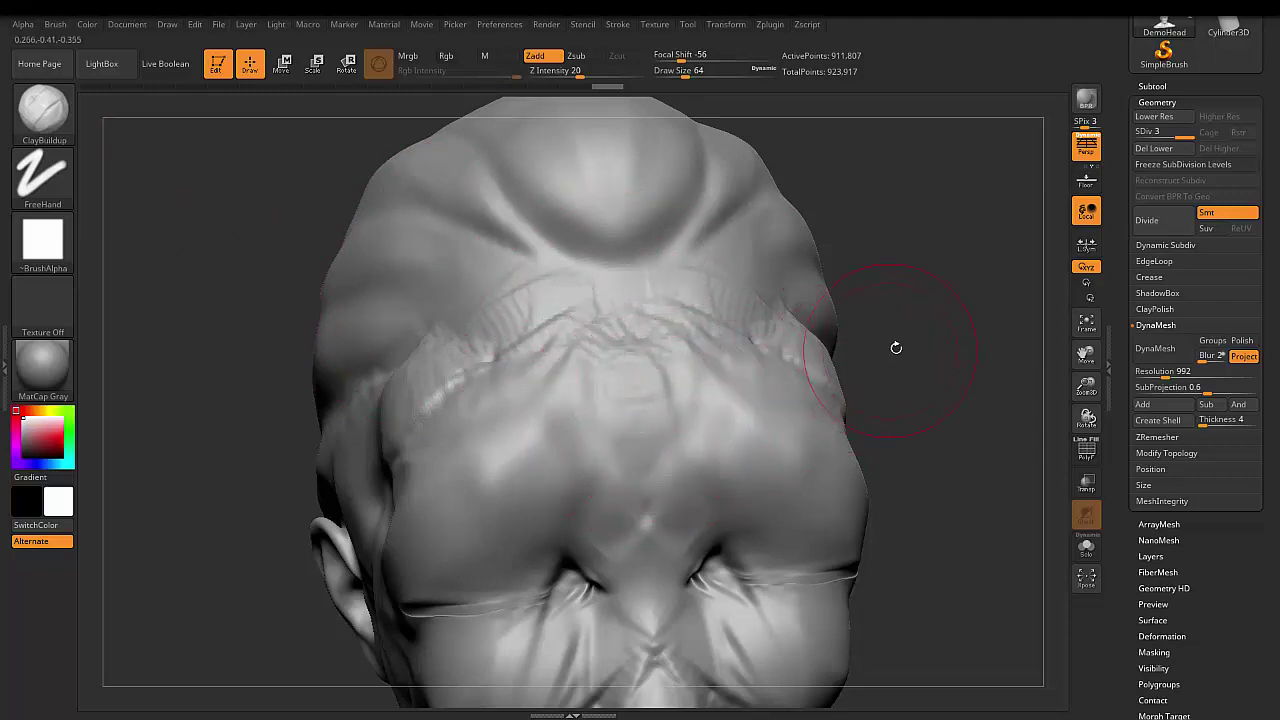
Rotate to an oblique top view and smooth the crease near the temple.
drag(896, 347, 903, 350)
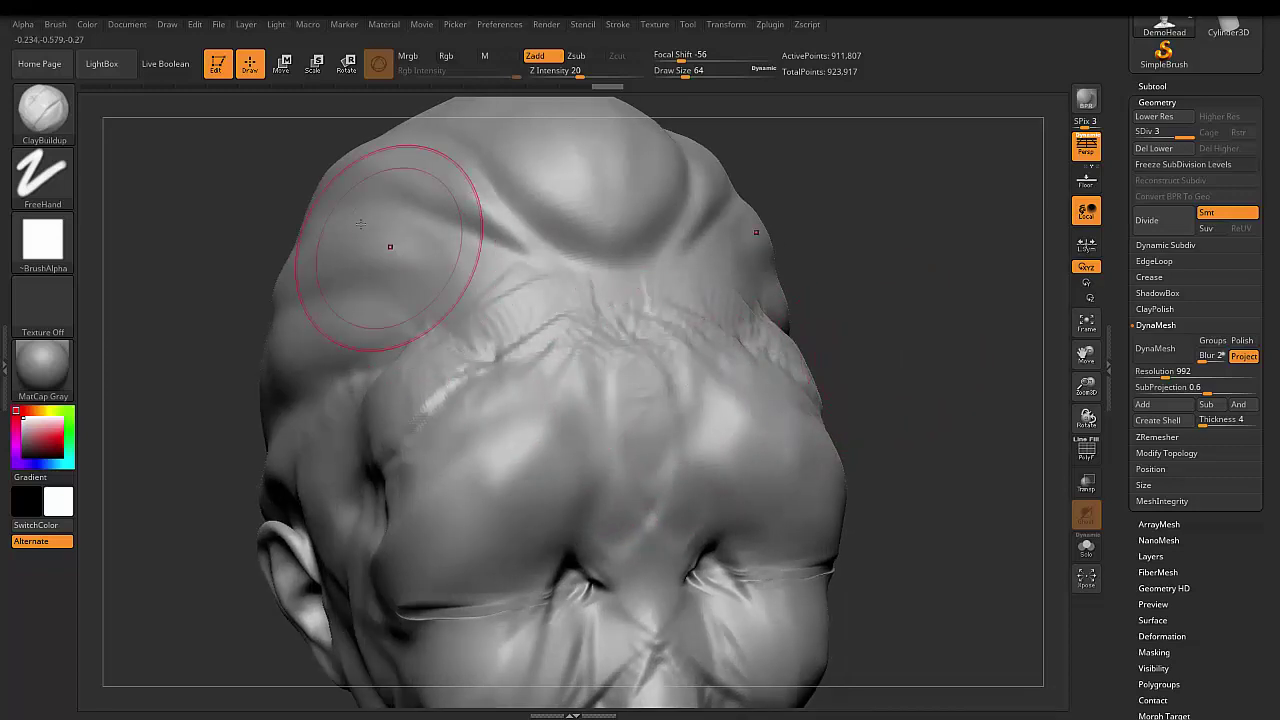
drag(191, 139, 100, 110)
click(57, 25)
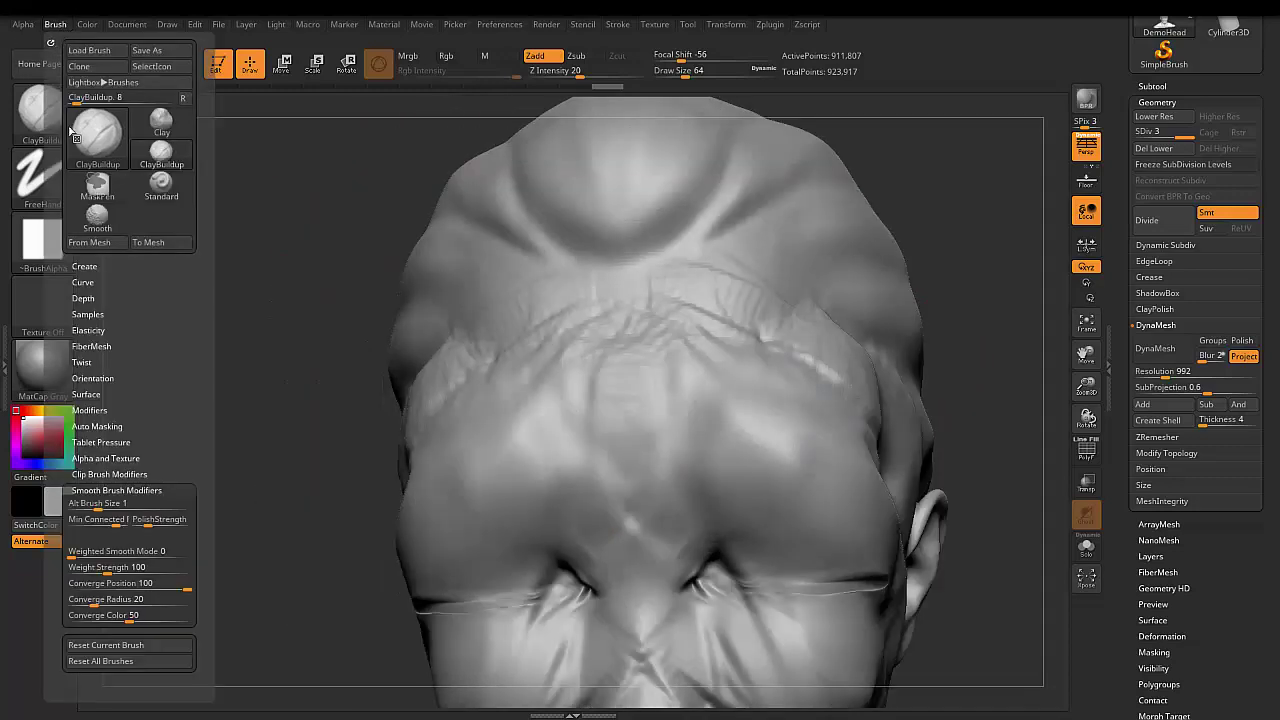
scroll(186, 396, down, 1)
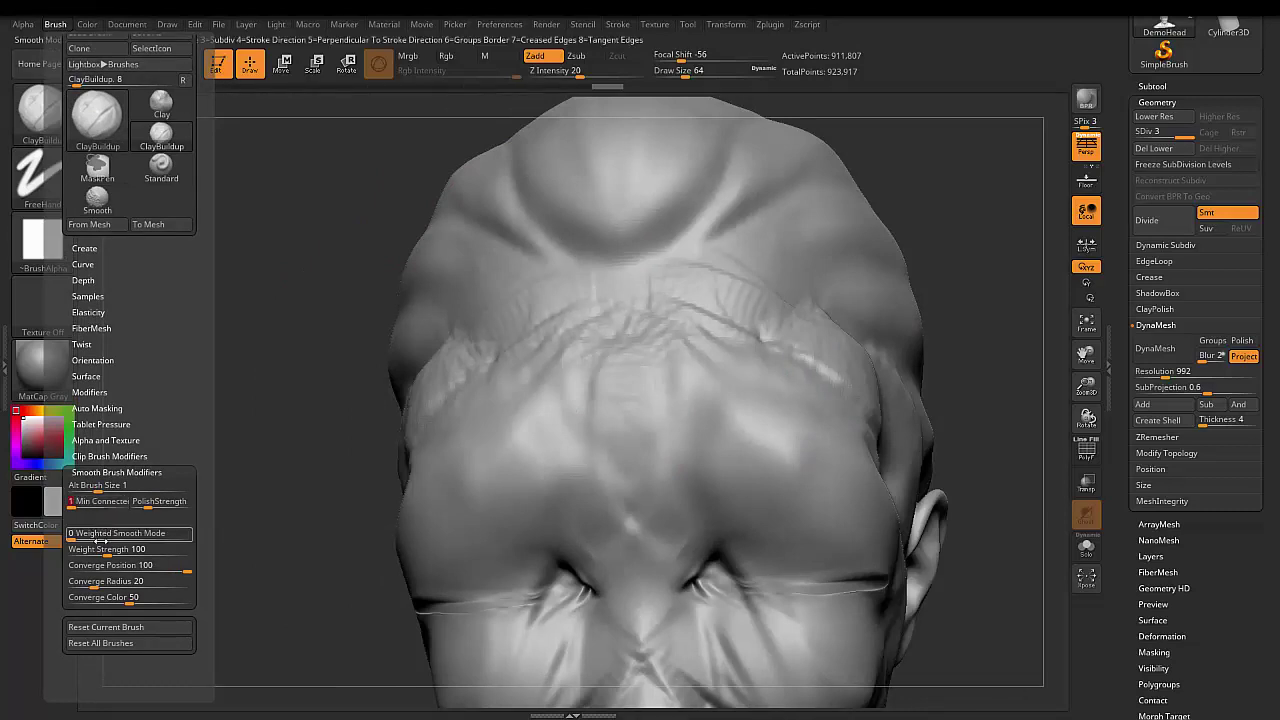
drag(423, 432, 371, 457)
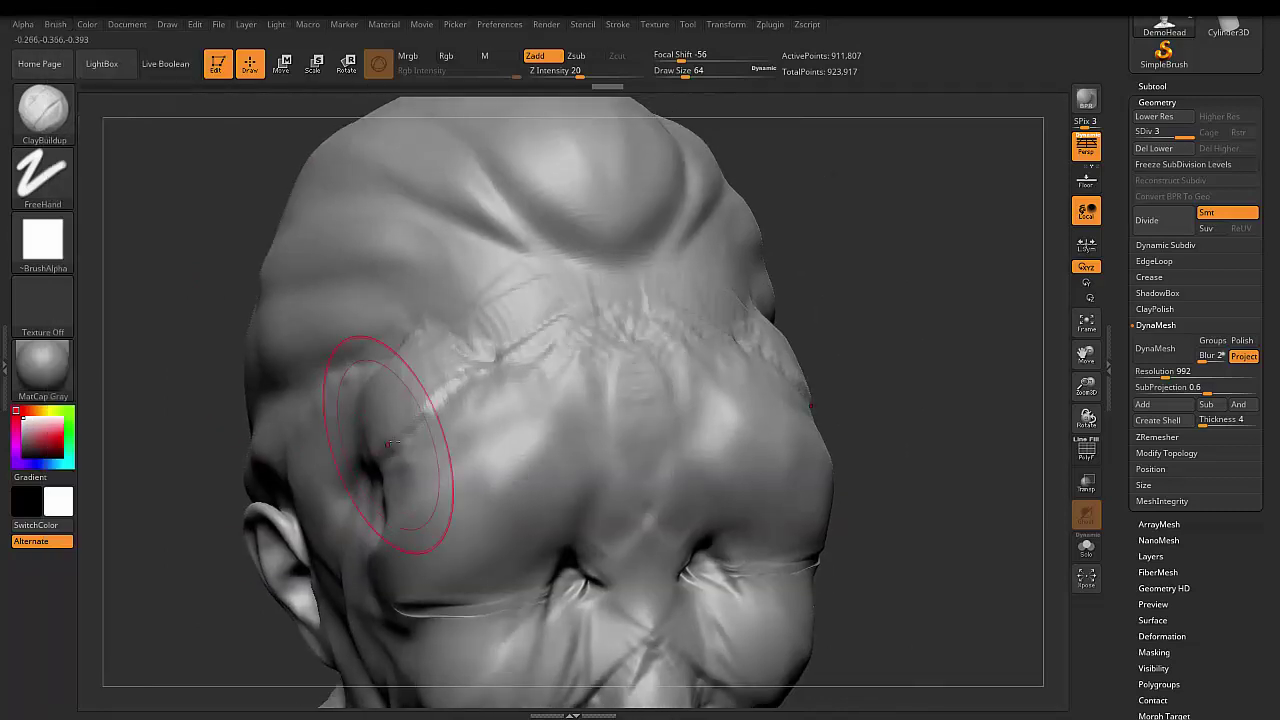
key(shift)
mouse_move(543, 320)
shift+mouse_down()
mouse_move(557, 326)
mouse_move(535, 311)
shift+mouse_up()
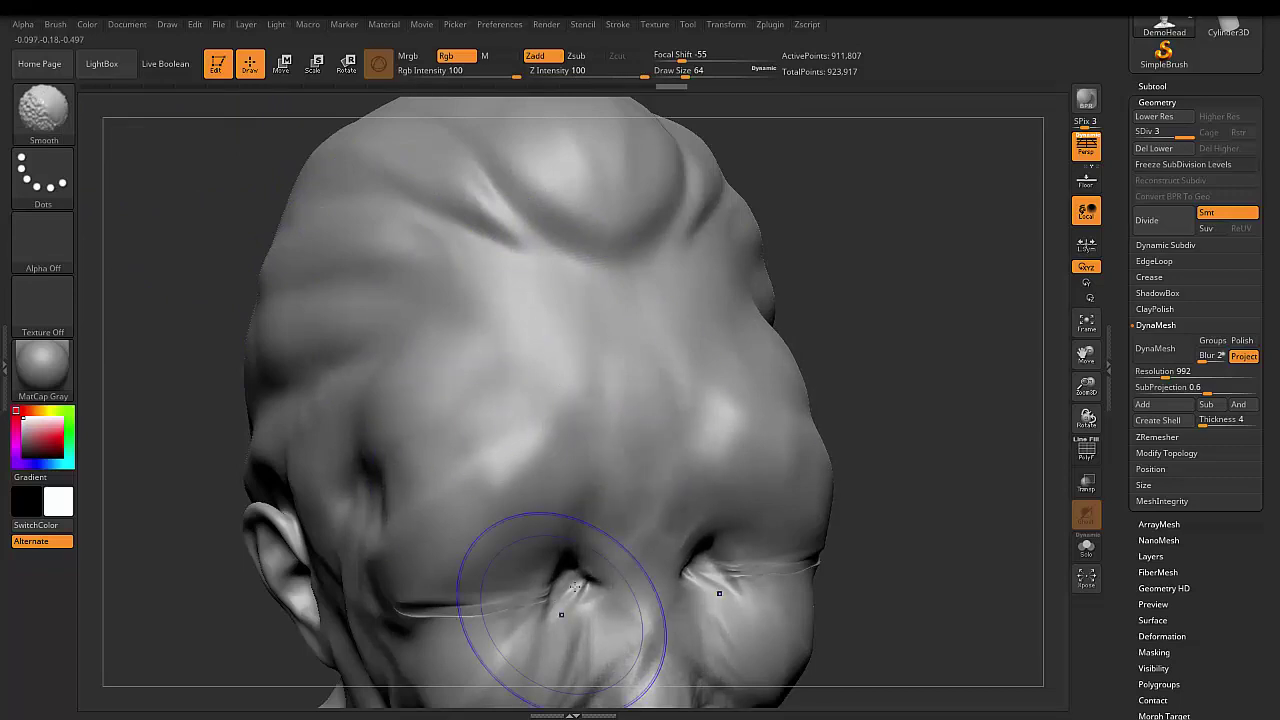
Check the brush settings, then return to a three-quarter view of the full bust.
drag(917, 314, 623, 277)
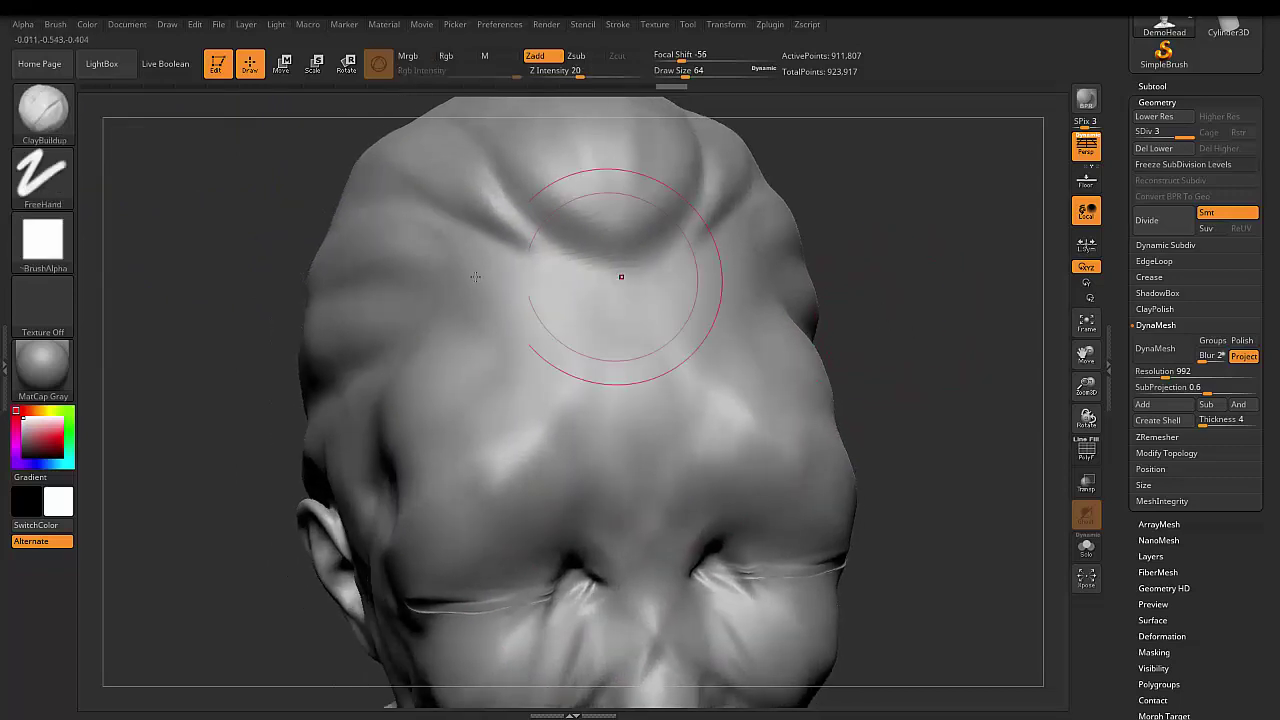
click(55, 24)
scroll(118, 560, down, 1)
drag(908, 346, 960, 366)
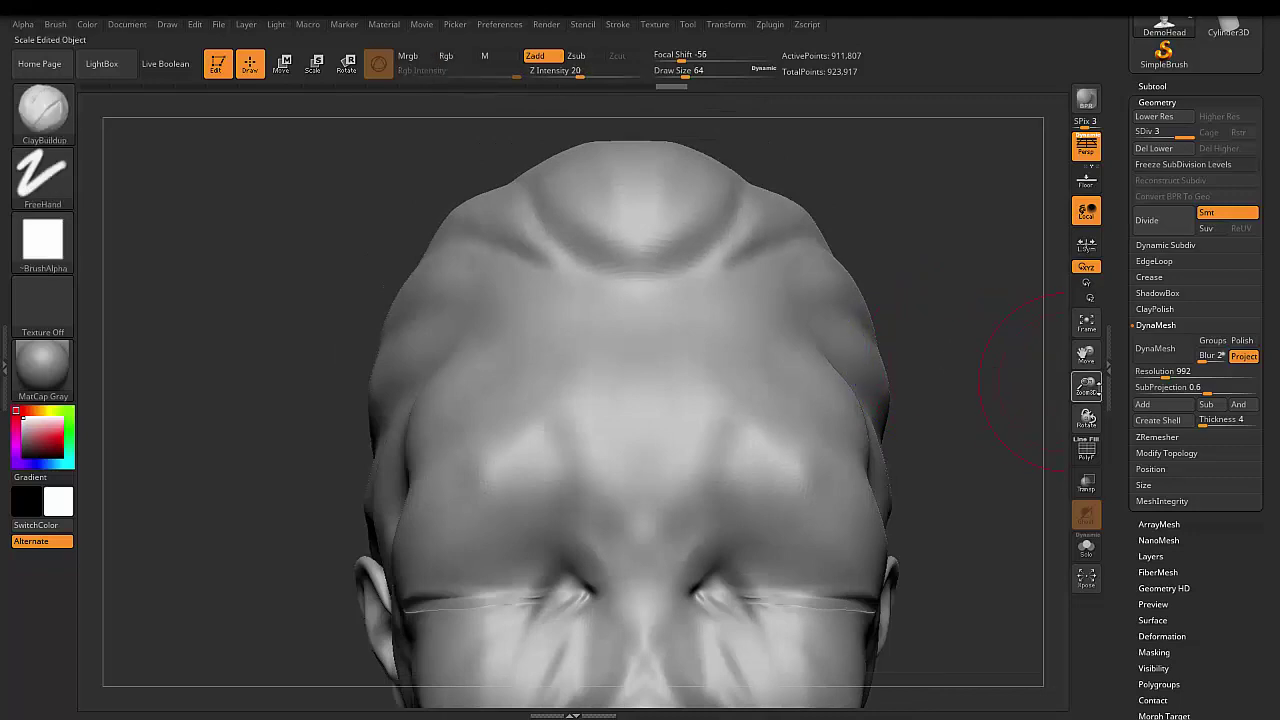
drag(1087, 386, 1087, 400)
mouse_move(1087, 352)
mouse_down()
mouse_move(1058, 314)
mouse_move(997, 373)
mouse_up()
mouse_move(893, 376)
mouse_down()
mouse_move(908, 392)
mouse_move(915, 370)
mouse_up()
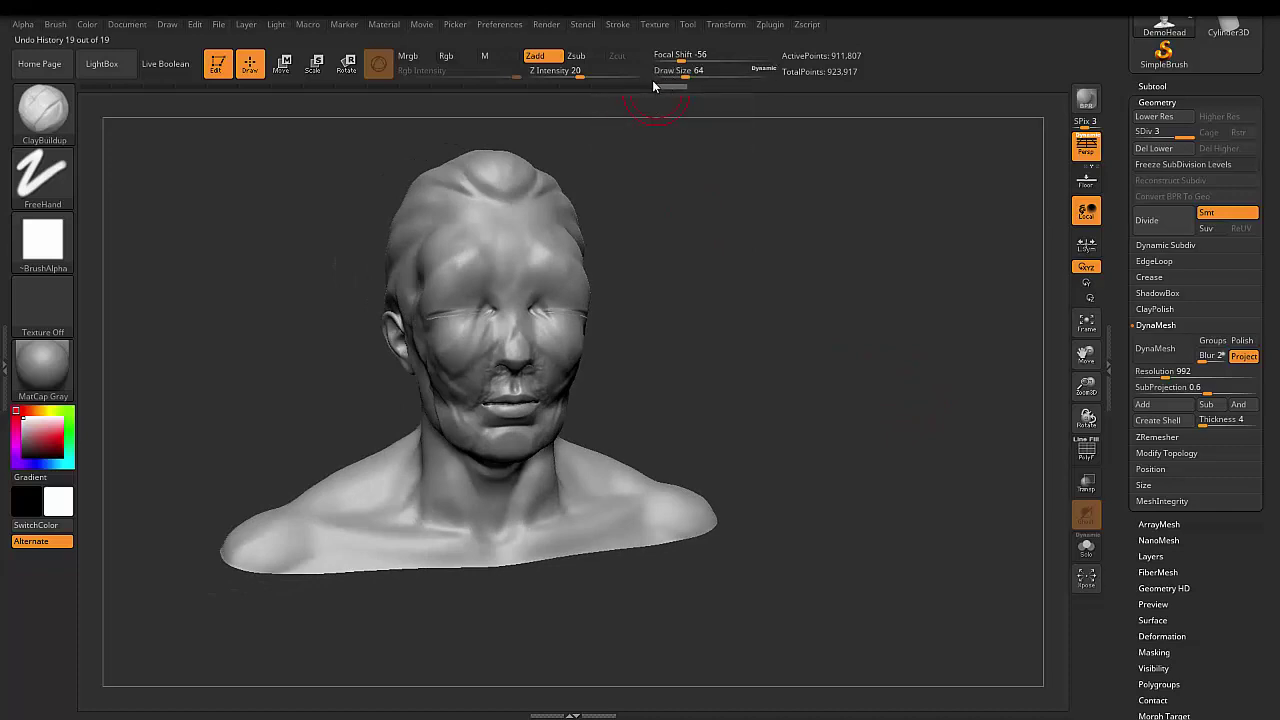
Drag the Undo History slider far left to restore the clean sculpt, then inspect it.
drag(595, 87, 160, 87)
drag(762, 330, 803, 346)
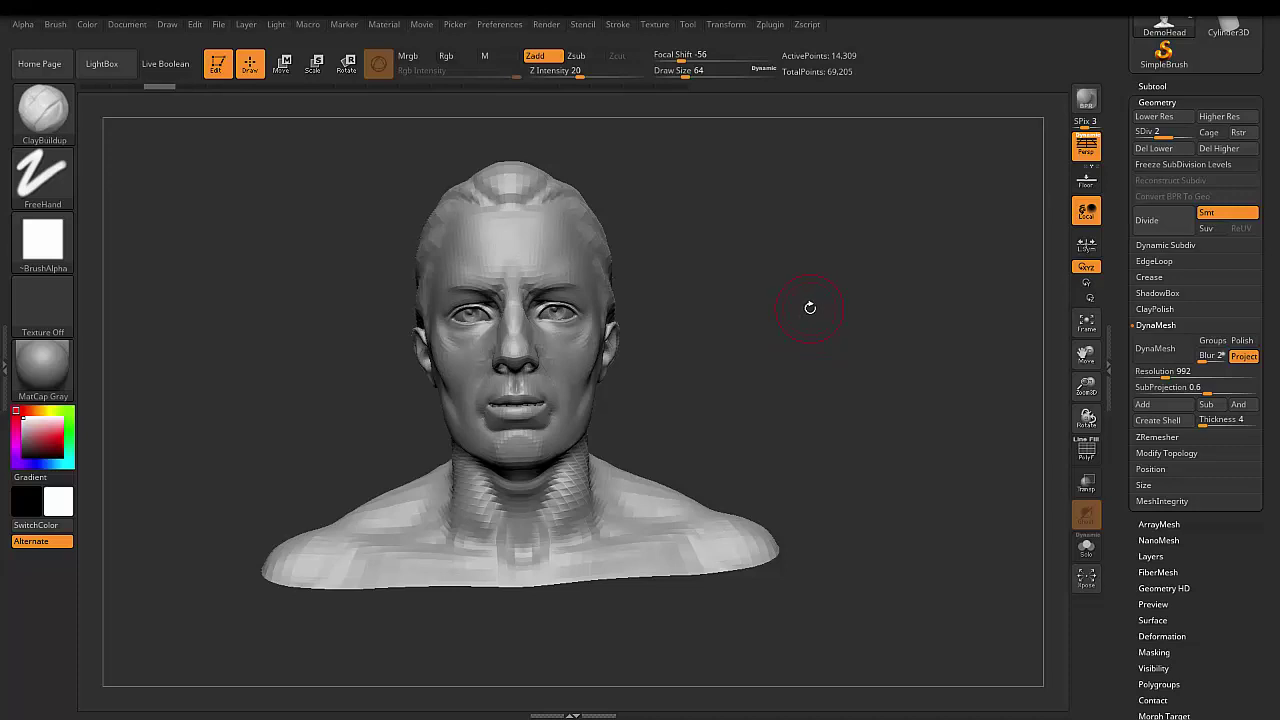
drag(807, 310, 814, 310)
drag(811, 325, 812, 327)
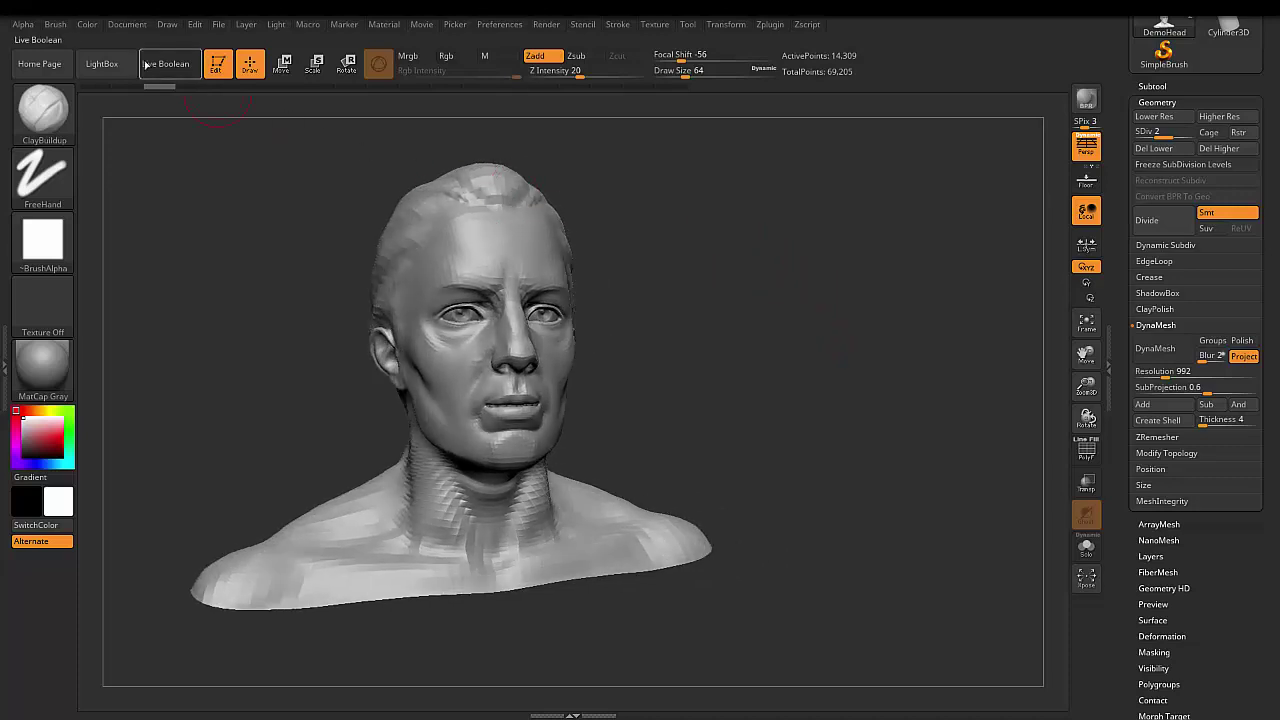
Load SuperAverageMan_low.ZTL from LightBox's Tool tab and pan the full-body figure into view.
click(104, 64)
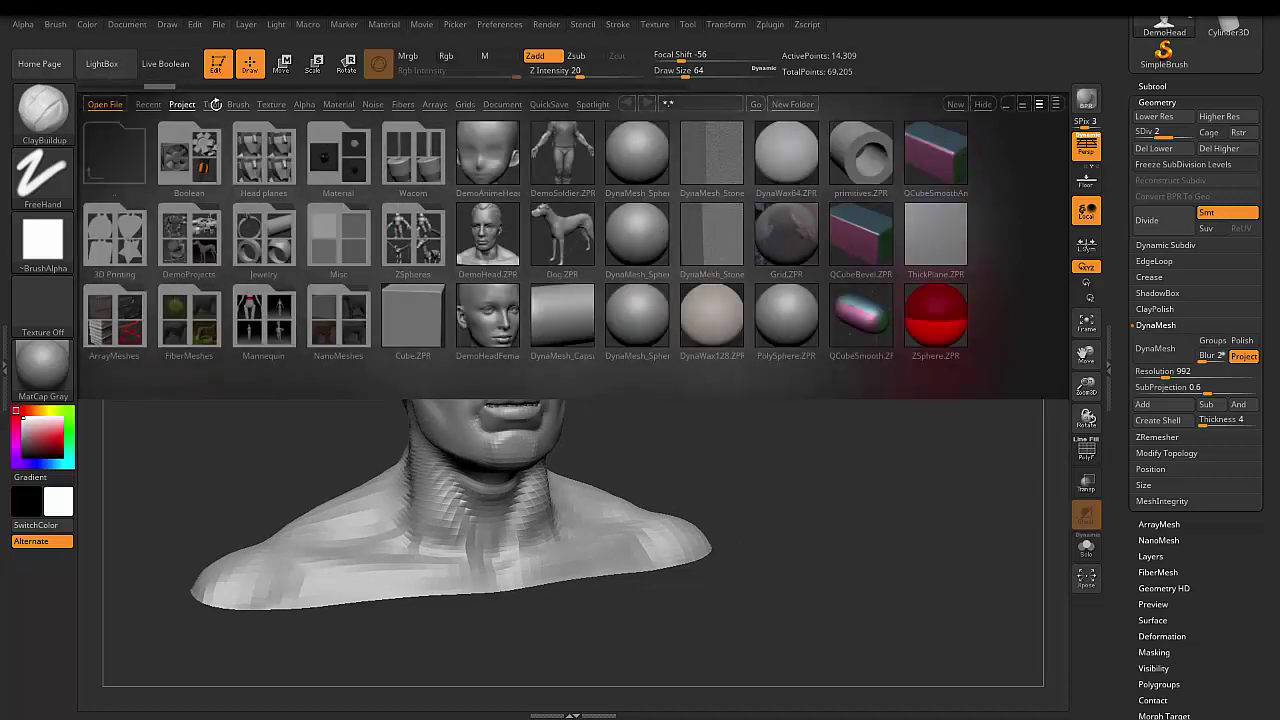
click(212, 104)
double_click(484, 152)
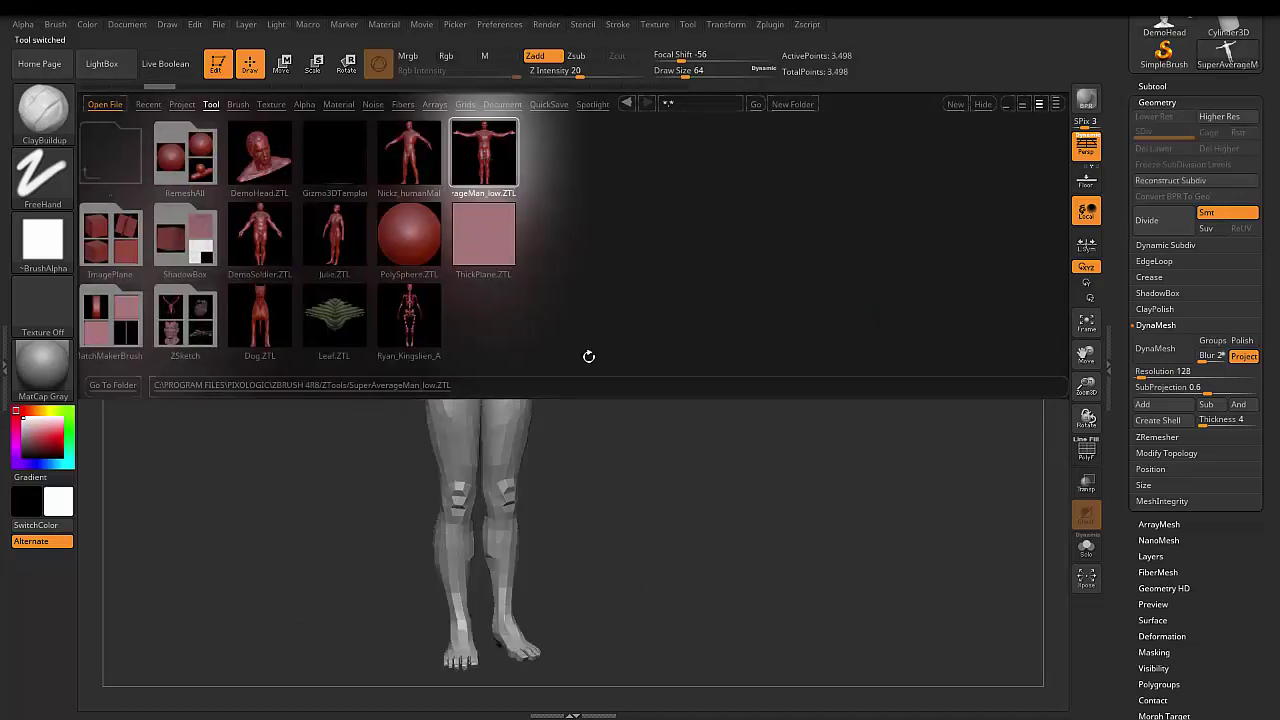
click(104, 64)
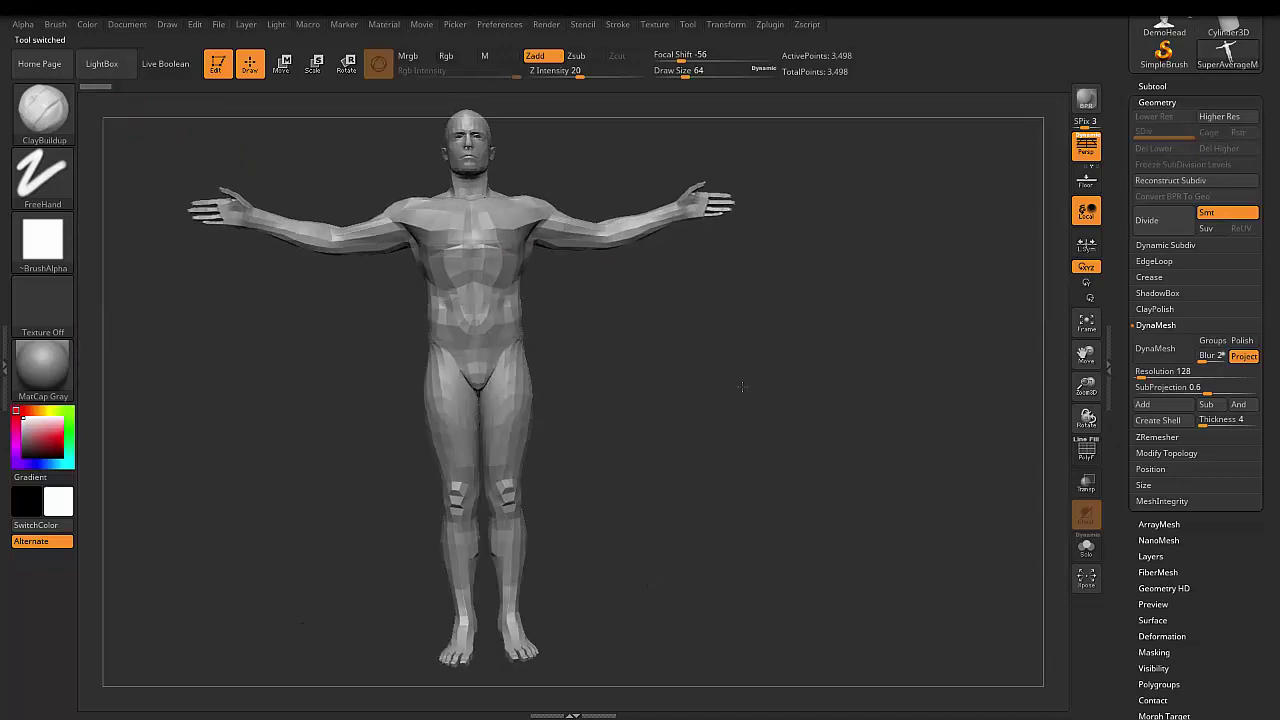
drag(1086, 352, 1083, 365)
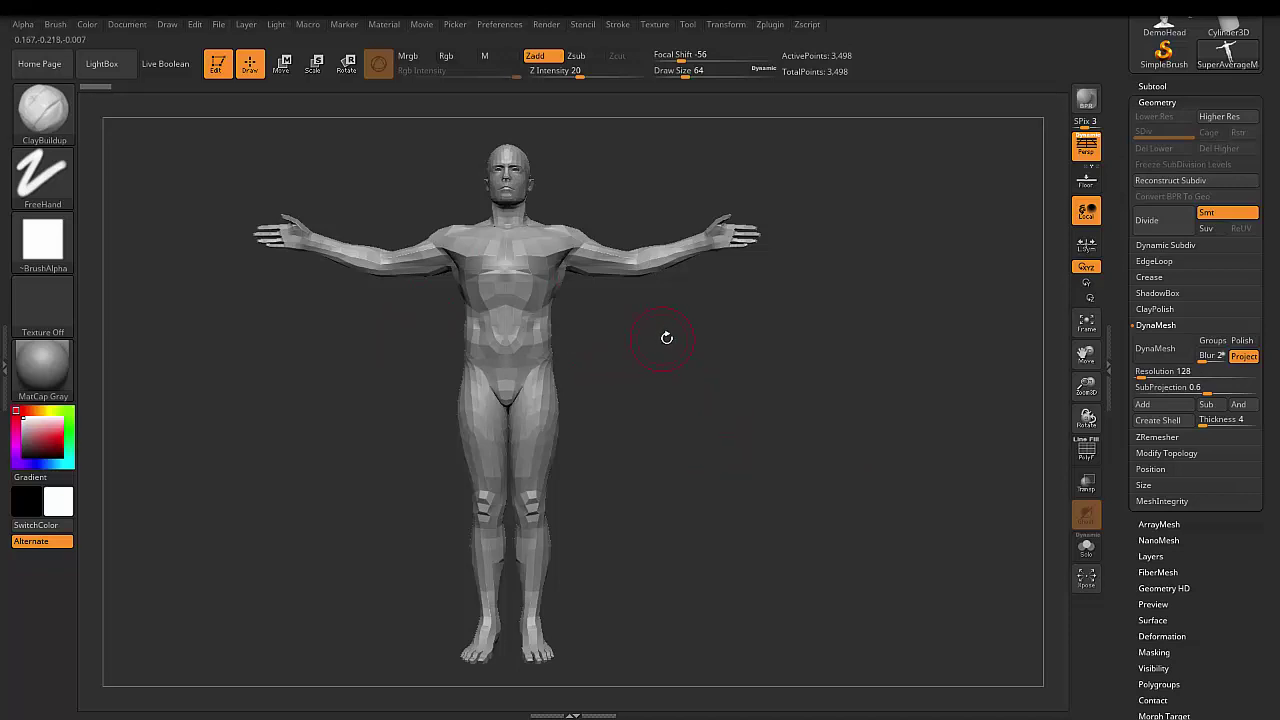
Mask and rotate one forearm at the elbow so the hand covers the face.
key(space)
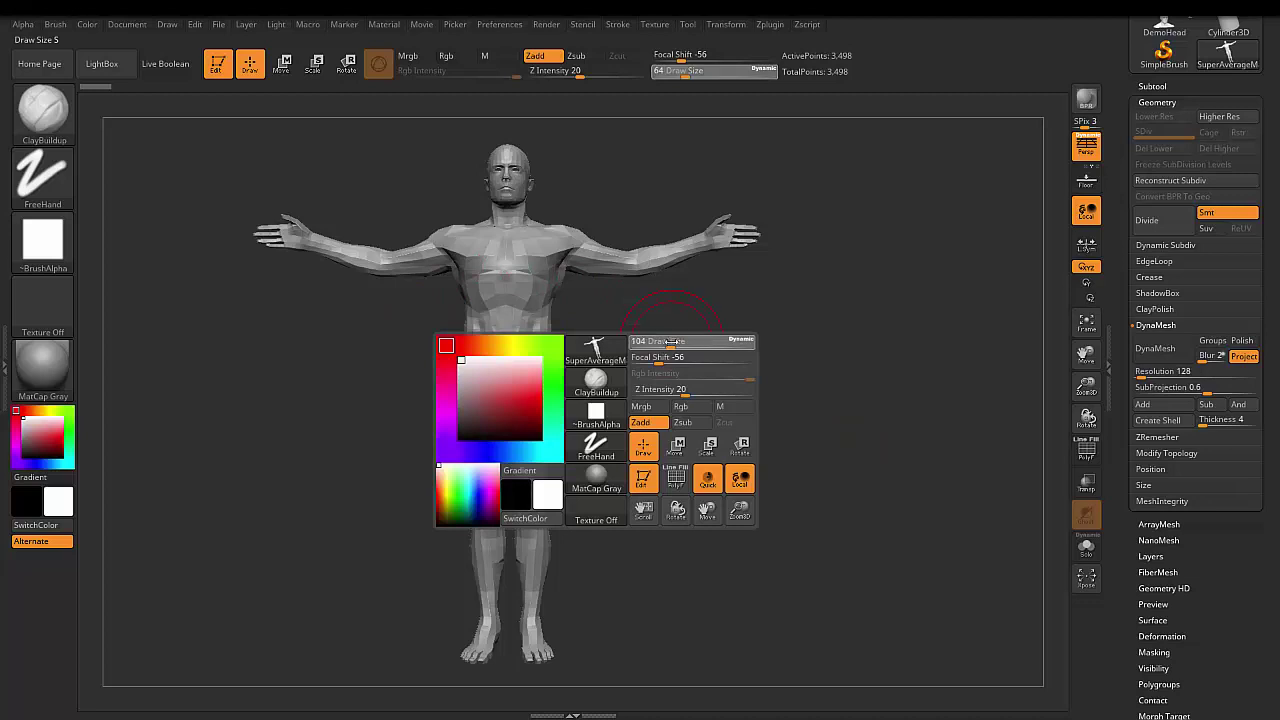
key(ctrl)
mouse_move(819, 181)
ctrl+mouse_down()
mouse_move(616, 348)
mouse_move(662, 435)
mouse_move(552, 330)
ctrl+mouse_up()
ctrl+click(662, 435)
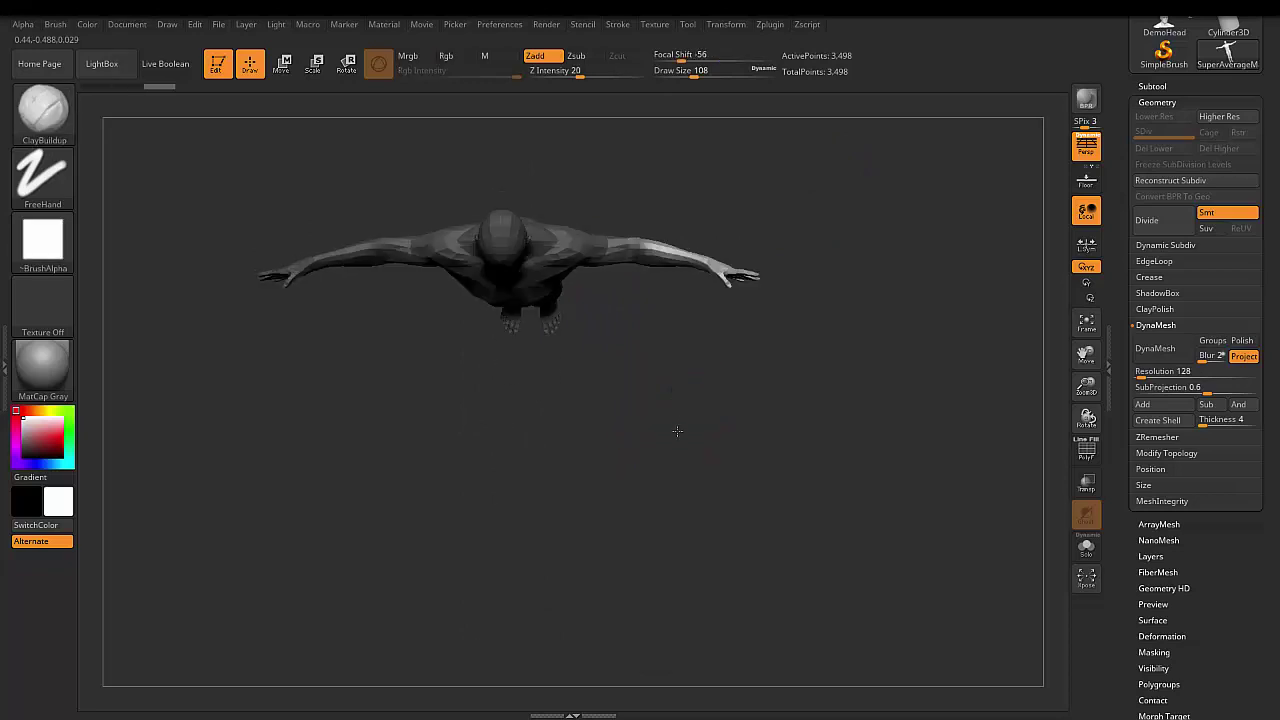
click(346, 63)
key(y)
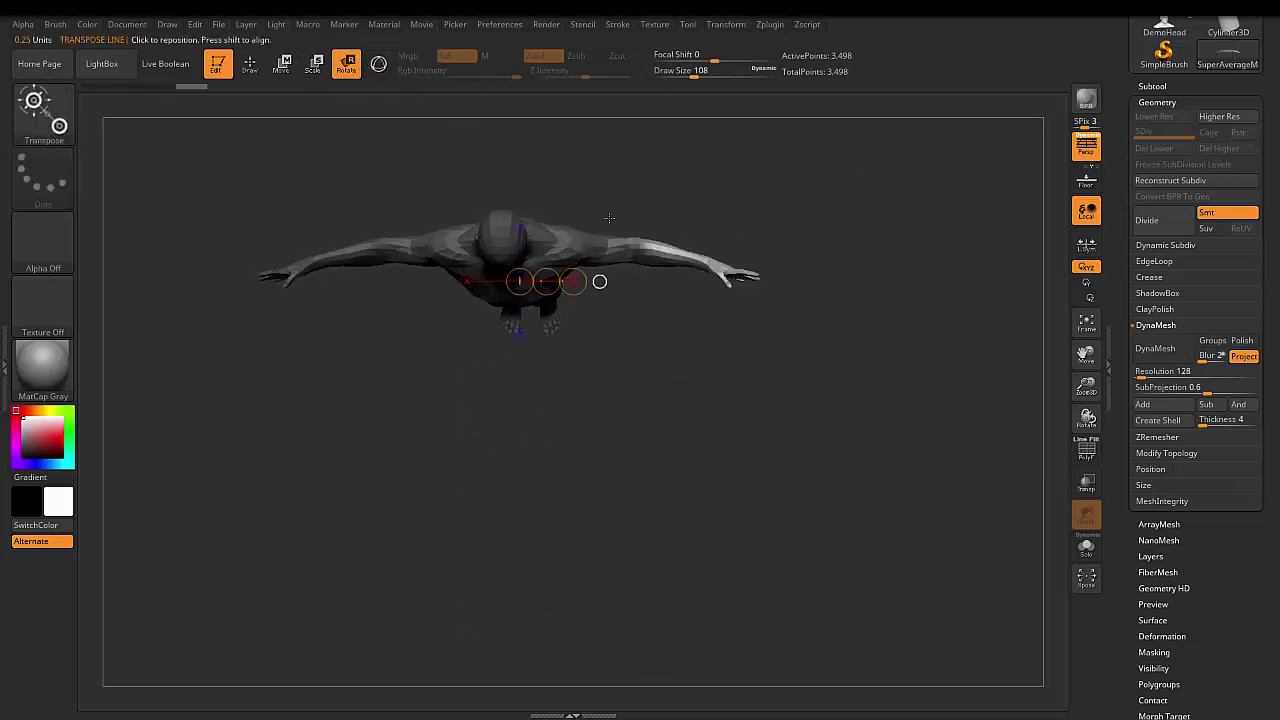
mouse_move(628, 248)
mouse_down()
mouse_move(753, 272)
mouse_move(660, 370)
mouse_move(723, 220)
mouse_up()
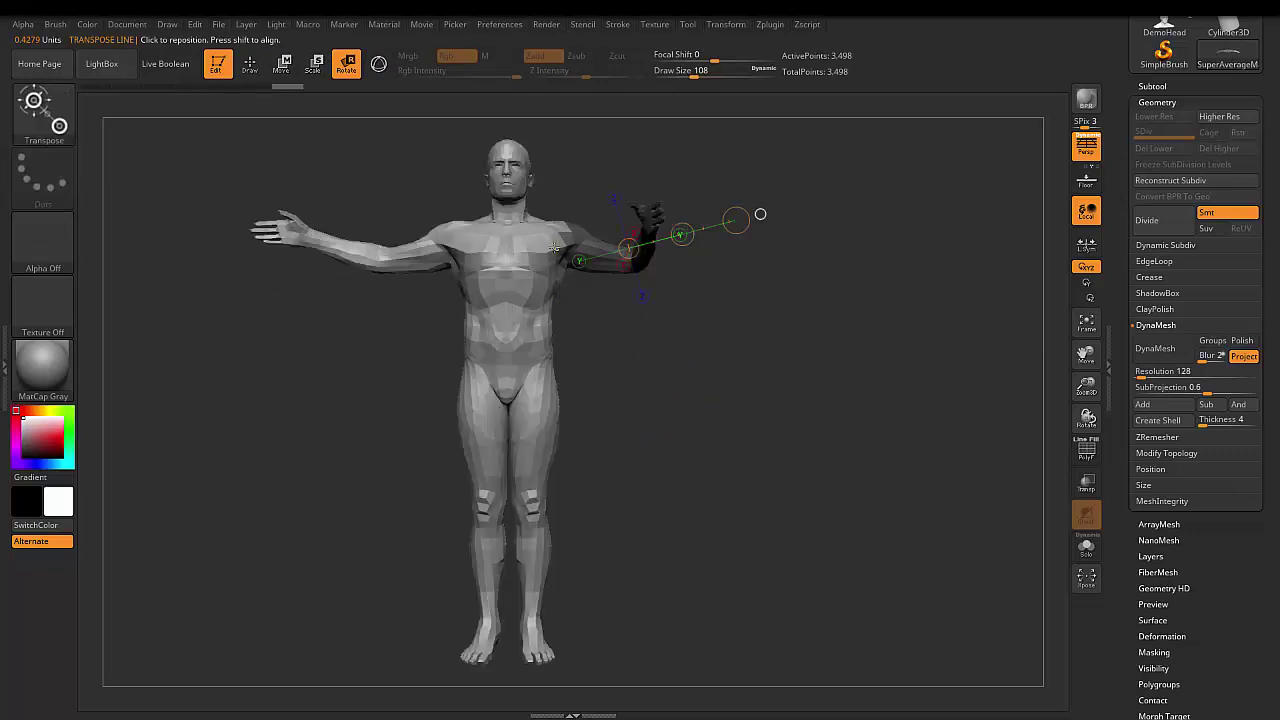
ctrl+click(634, 362)
drag(634, 362, 652, 278)
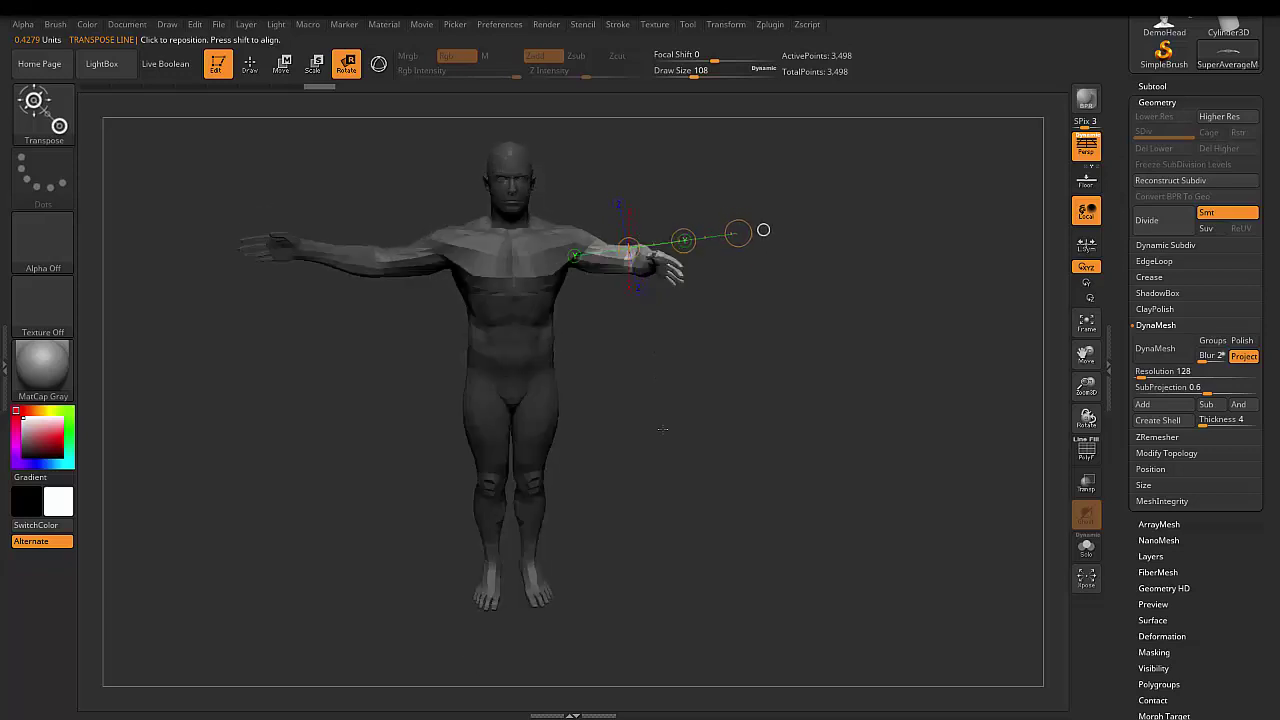
drag(578, 247, 640, 248)
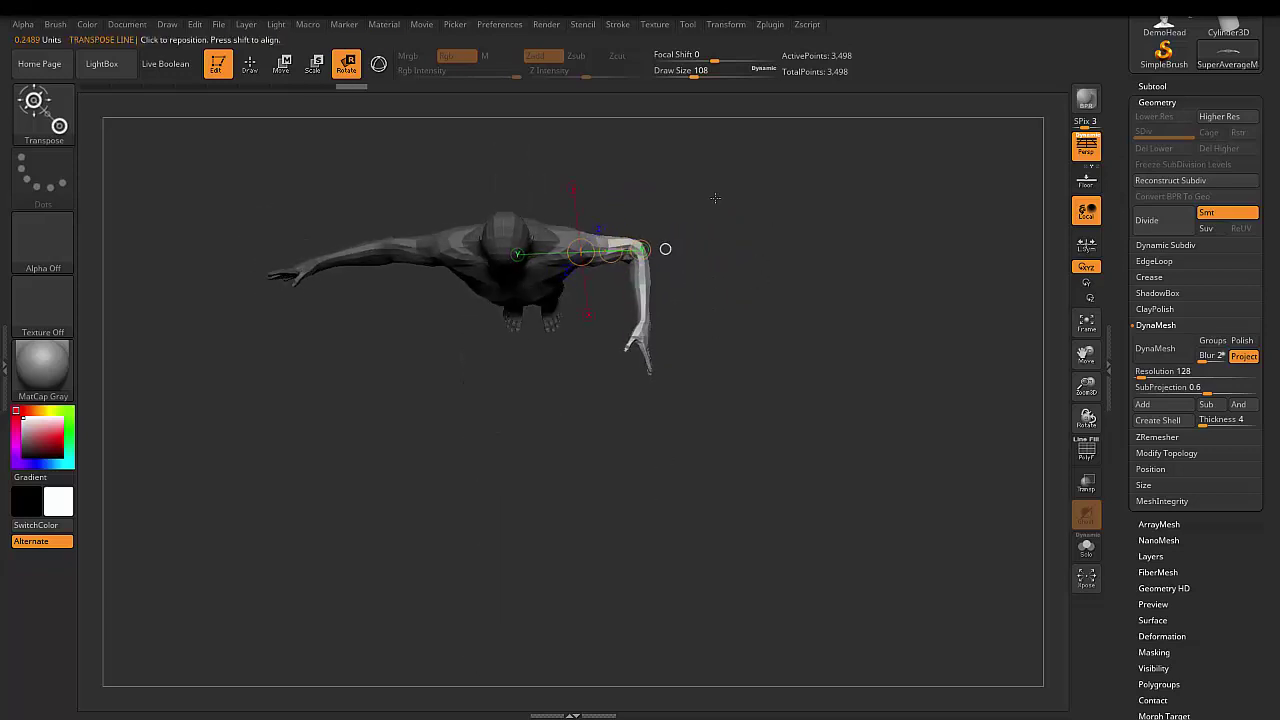
ctrl+drag(731, 164, 575, 293)
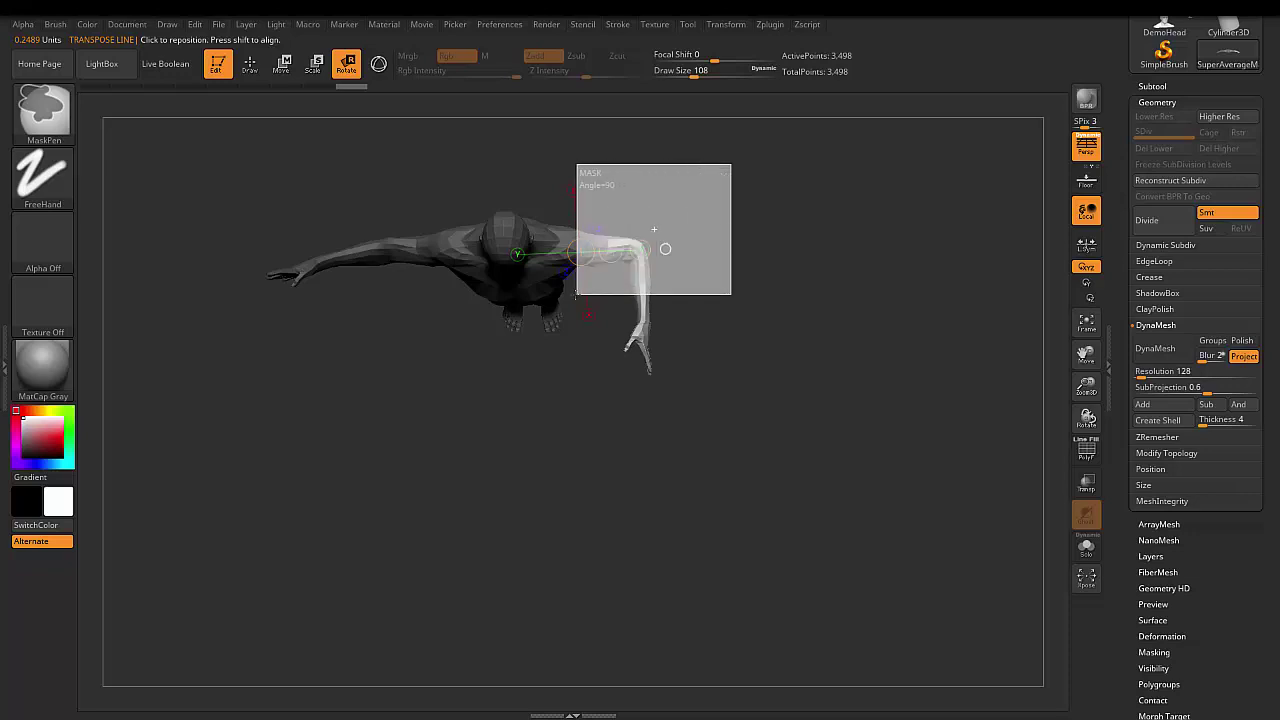
mouse_move(641, 250)
mouse_down()
mouse_move(633, 291)
mouse_move(600, 330)
mouse_up()
drag(665, 249, 666, 276)
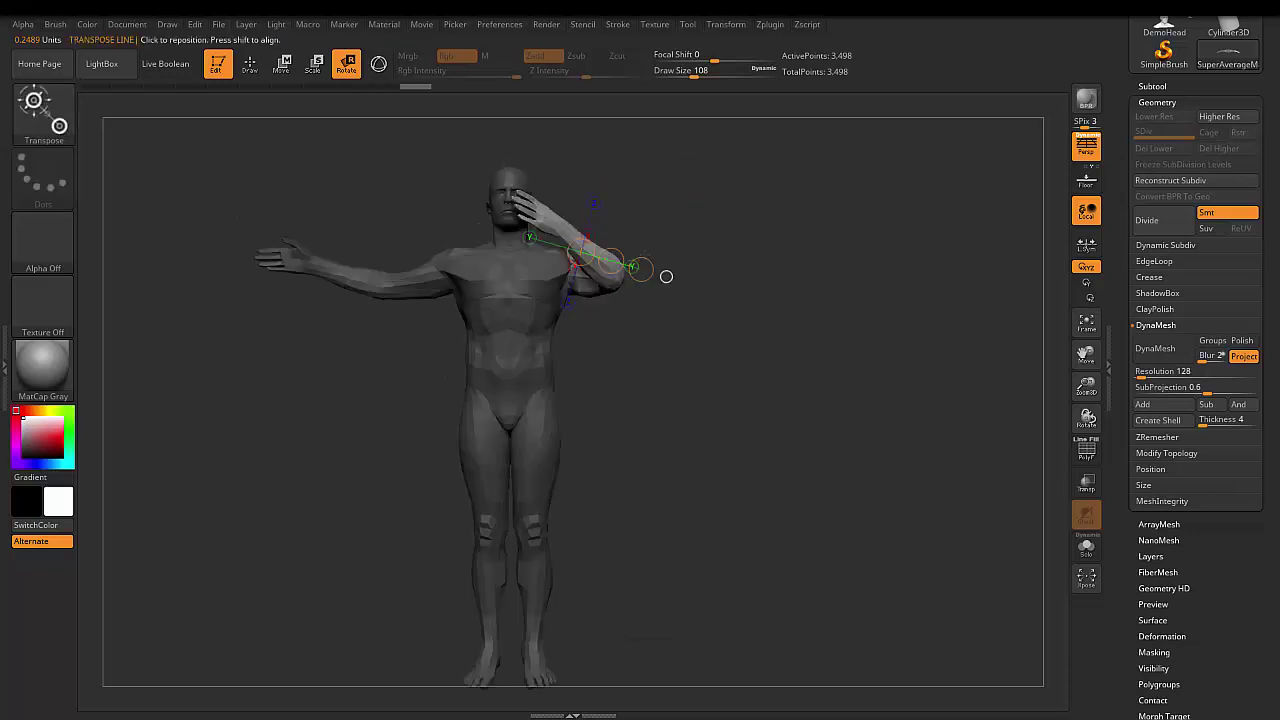
Mask the opposite arm and rotate it upward at the shoulder with a Transpose line.
ctrl+click(394, 234)
ctrl+drag(244, 198, 402, 350)
ctrl+click(398, 366)
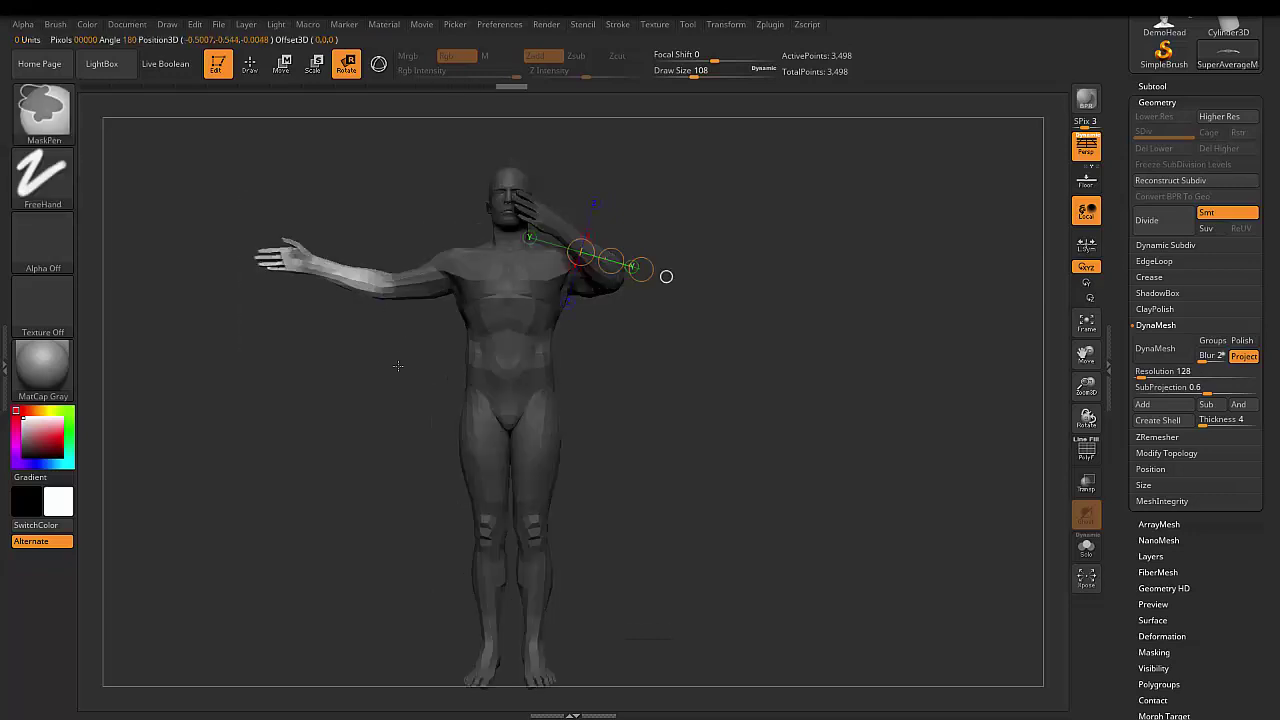
mouse_move(386, 281)
mouse_down()
mouse_move(280, 244)
mouse_move(330, 165)
mouse_move(320, 145)
mouse_move(390, 195)
mouse_move(351, 135)
mouse_move(320, 188)
mouse_up()
ctrl+click(320, 145)
Tilt the raised hand, then mask the lower leg and bend it back at the knee.
ctrl+click(404, 214)
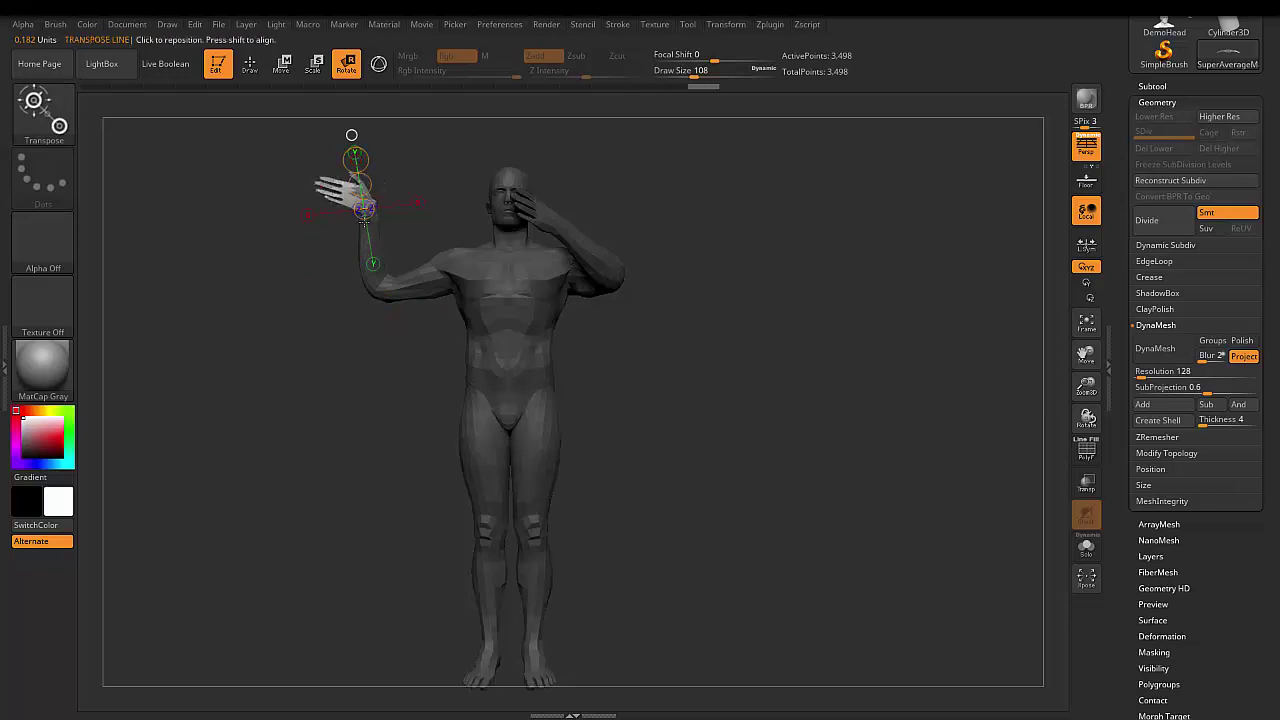
drag(1086, 355, 1032, 346)
ctrl+click(712, 420)
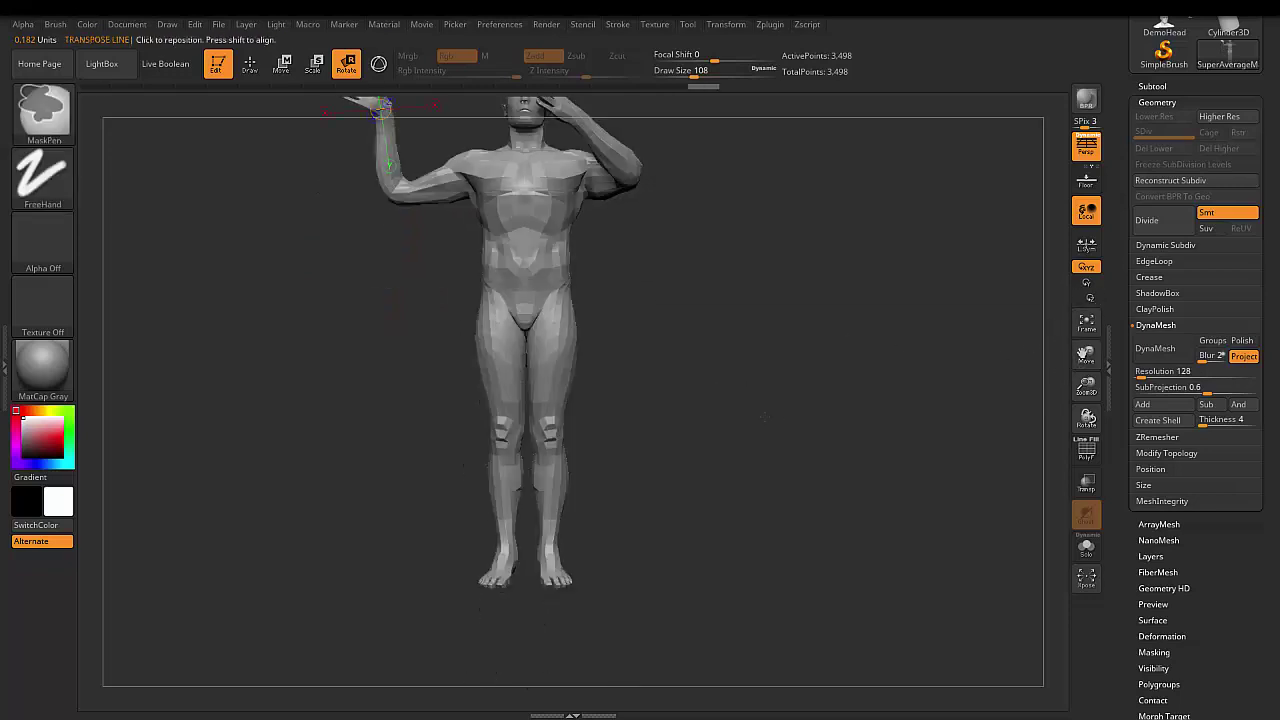
ctrl+drag(394, 611, 536, 403)
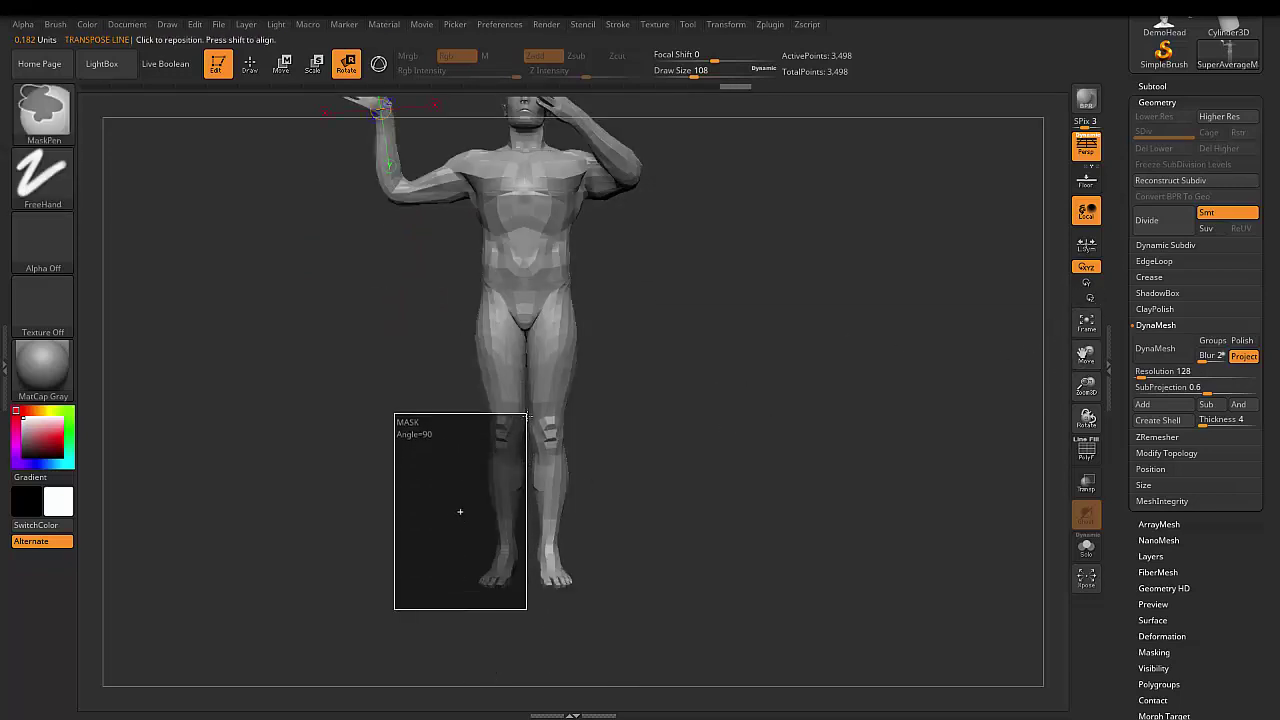
ctrl+click(426, 507)
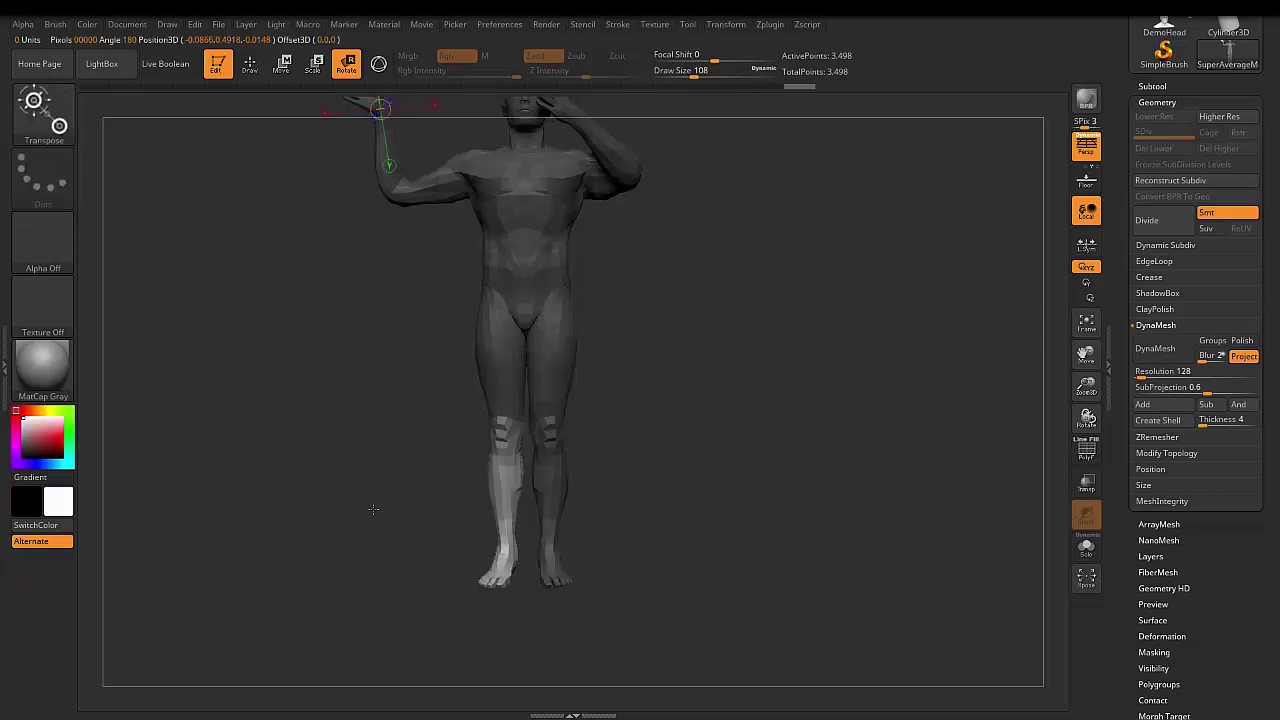
drag(426, 507, 452, 502)
drag(380, 422, 372, 581)
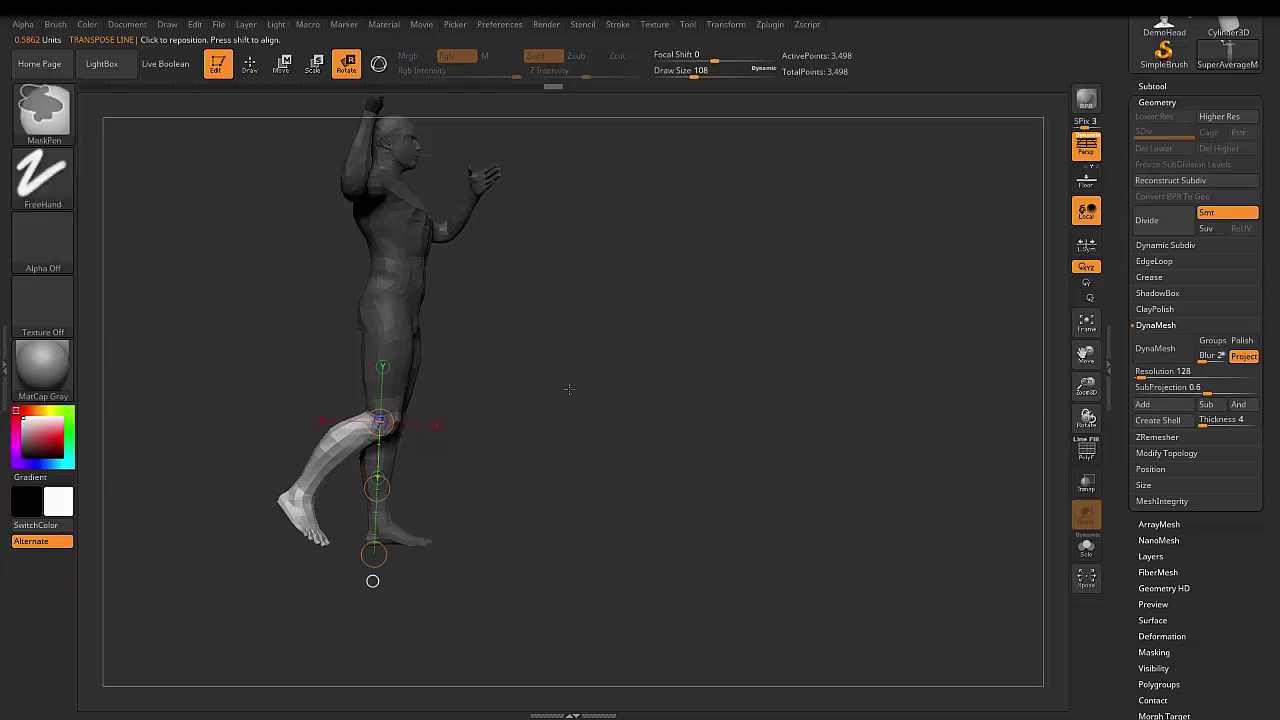
mouse_move(569, 391)
ctrl+mouse_down()
mouse_move(637, 420)
mouse_move(590, 405)
ctrl+mouse_up()
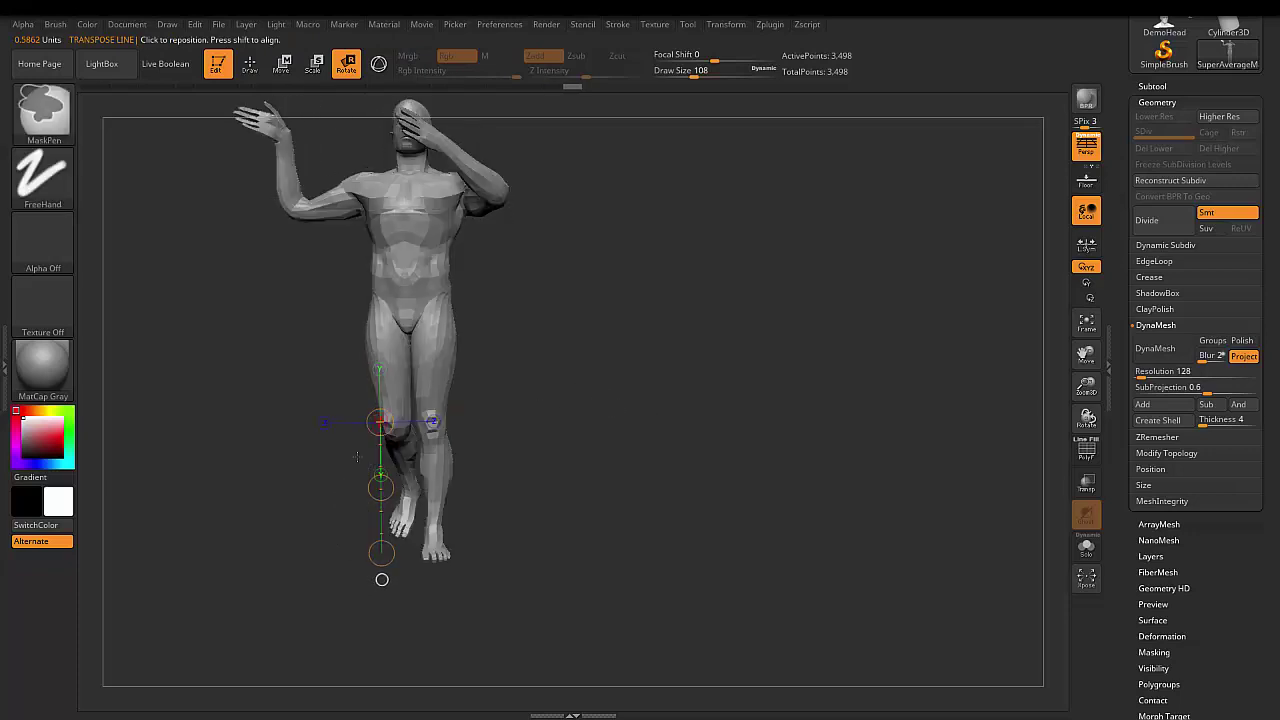
Re-mask the bent leg and swing it back at the hip, then switch to Draw mode.
ctrl+drag(366, 432, 364, 401)
ctrl+drag(405, 346, 405, 348)
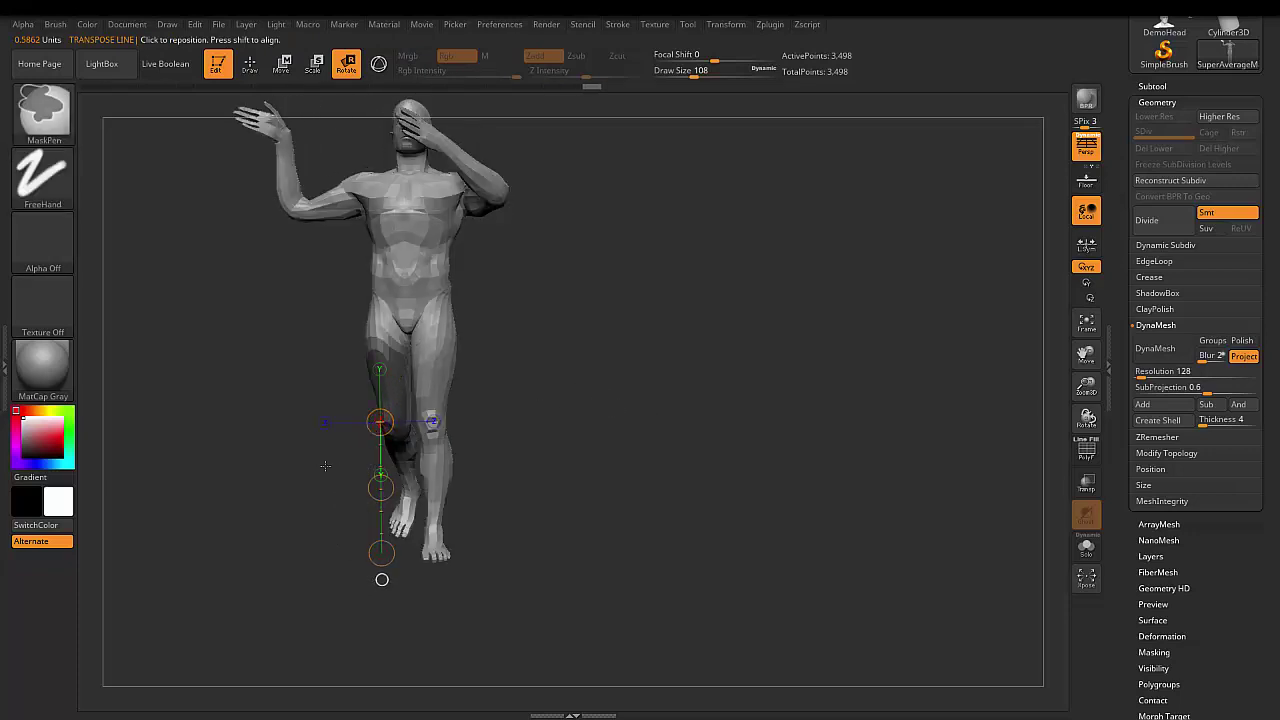
ctrl+drag(327, 466, 410, 370)
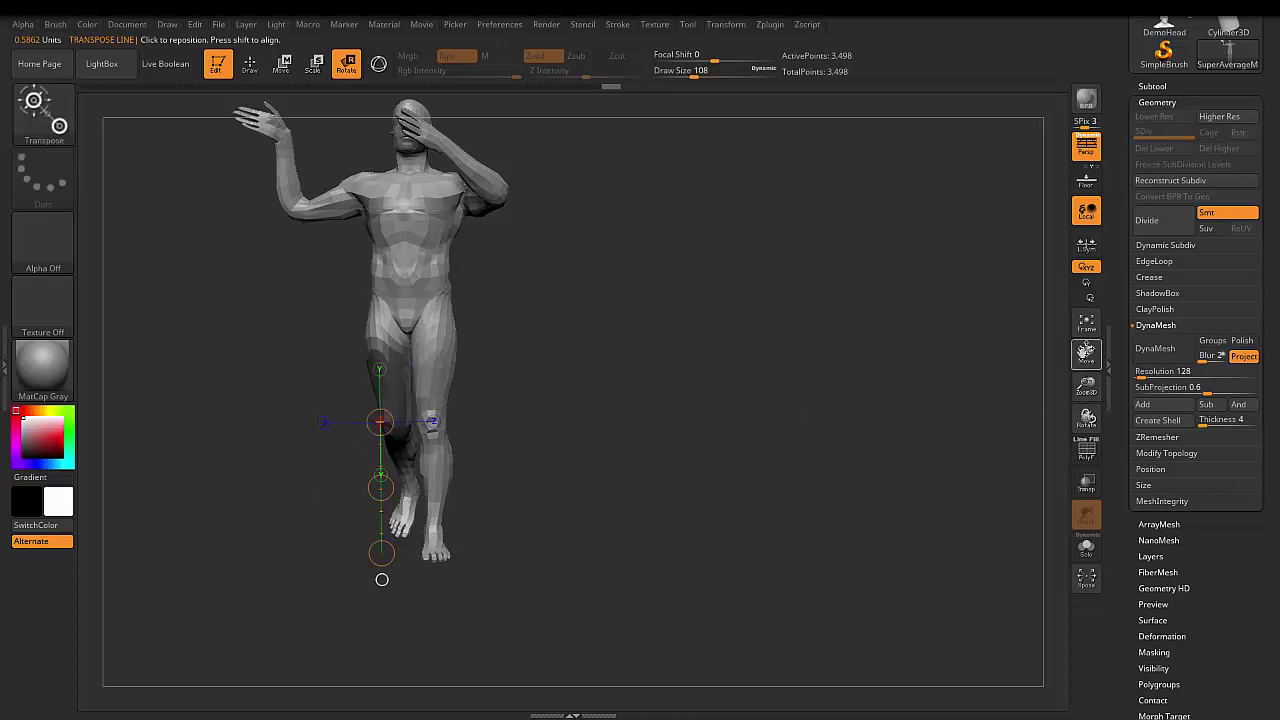
drag(1086, 355, 1153, 356)
ctrl+drag(432, 559, 569, 385)
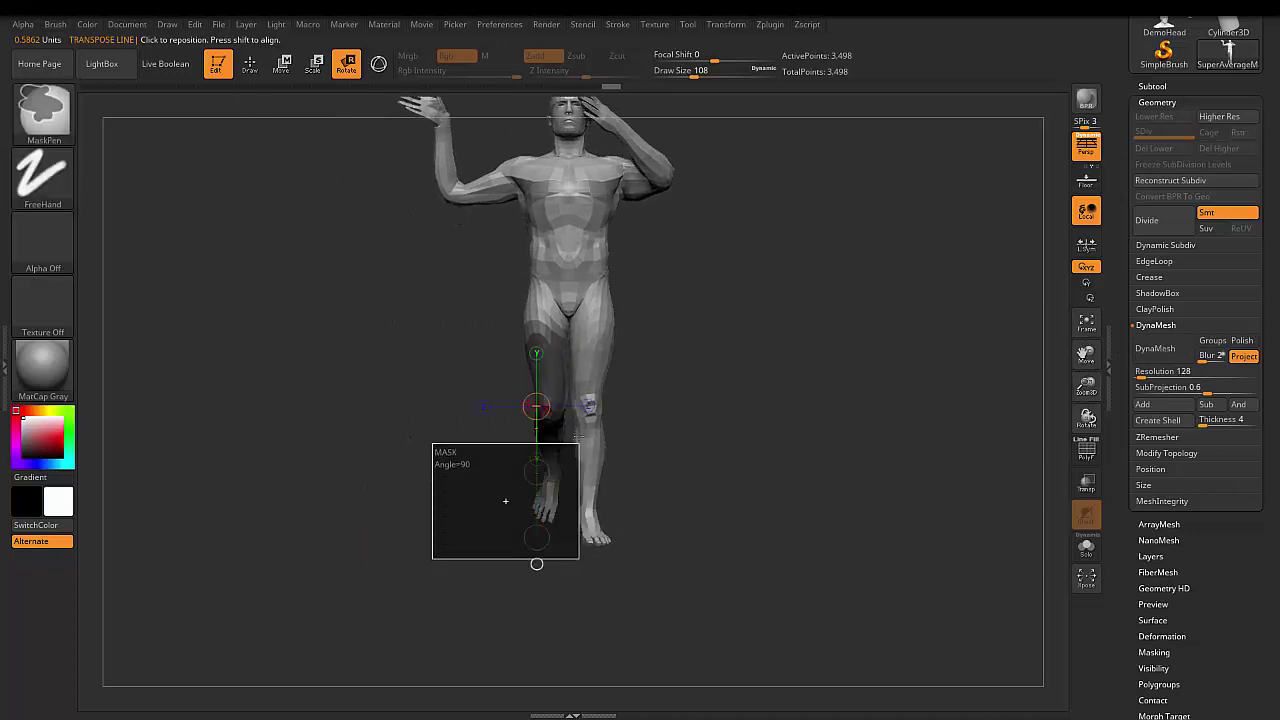
ctrl+drag(500, 471, 495, 455)
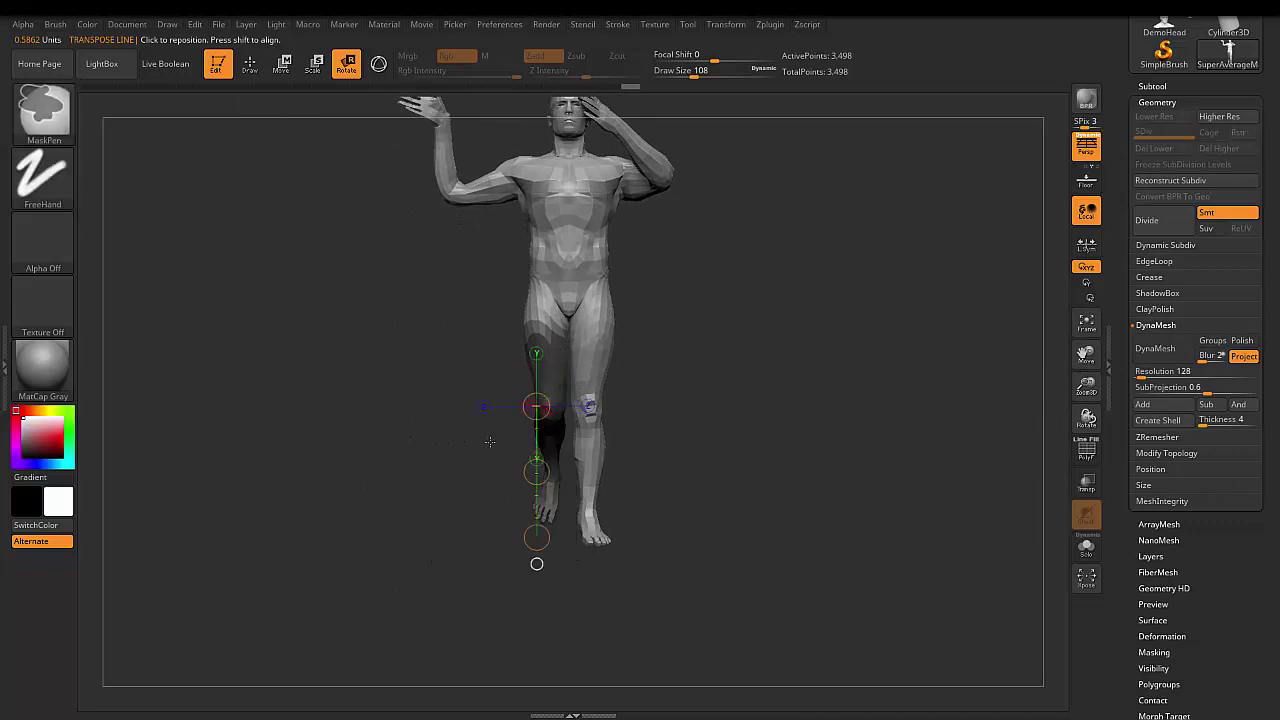
ctrl+click(467, 483)
drag(404, 503, 486, 507)
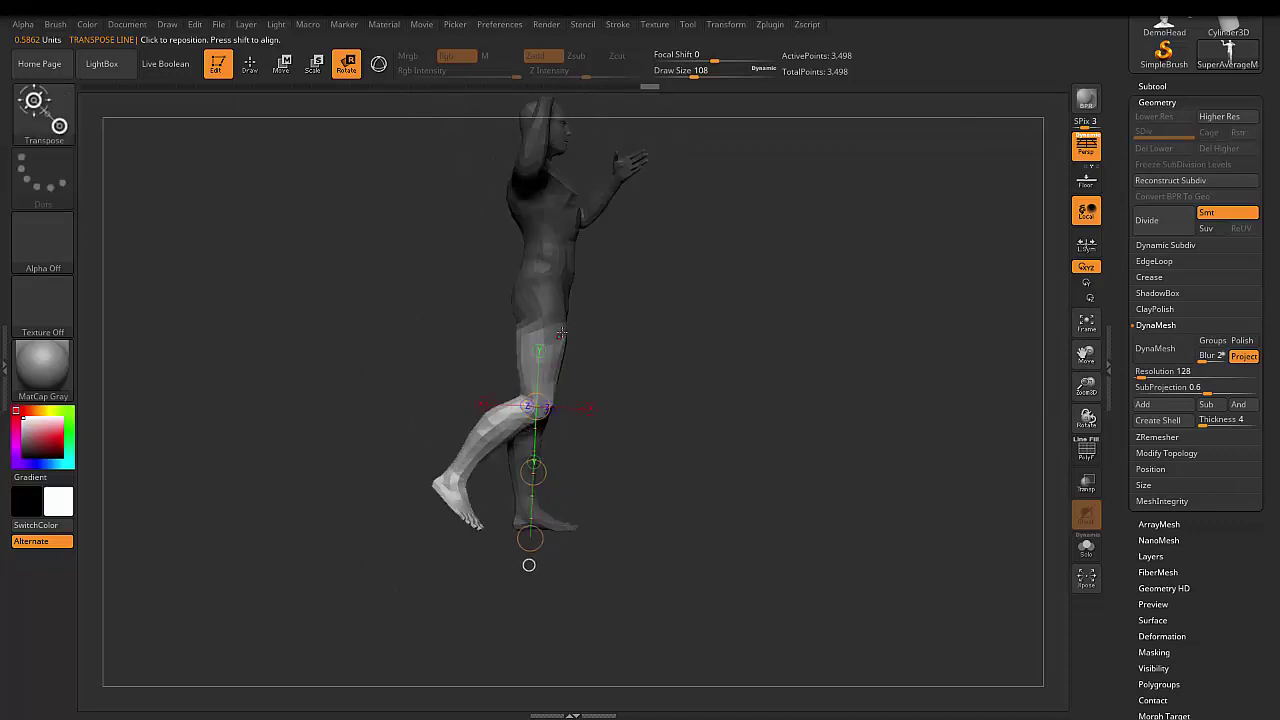
mouse_move(542, 324)
mouse_down()
mouse_move(529, 424)
mouse_move(675, 369)
mouse_move(727, 404)
mouse_up()
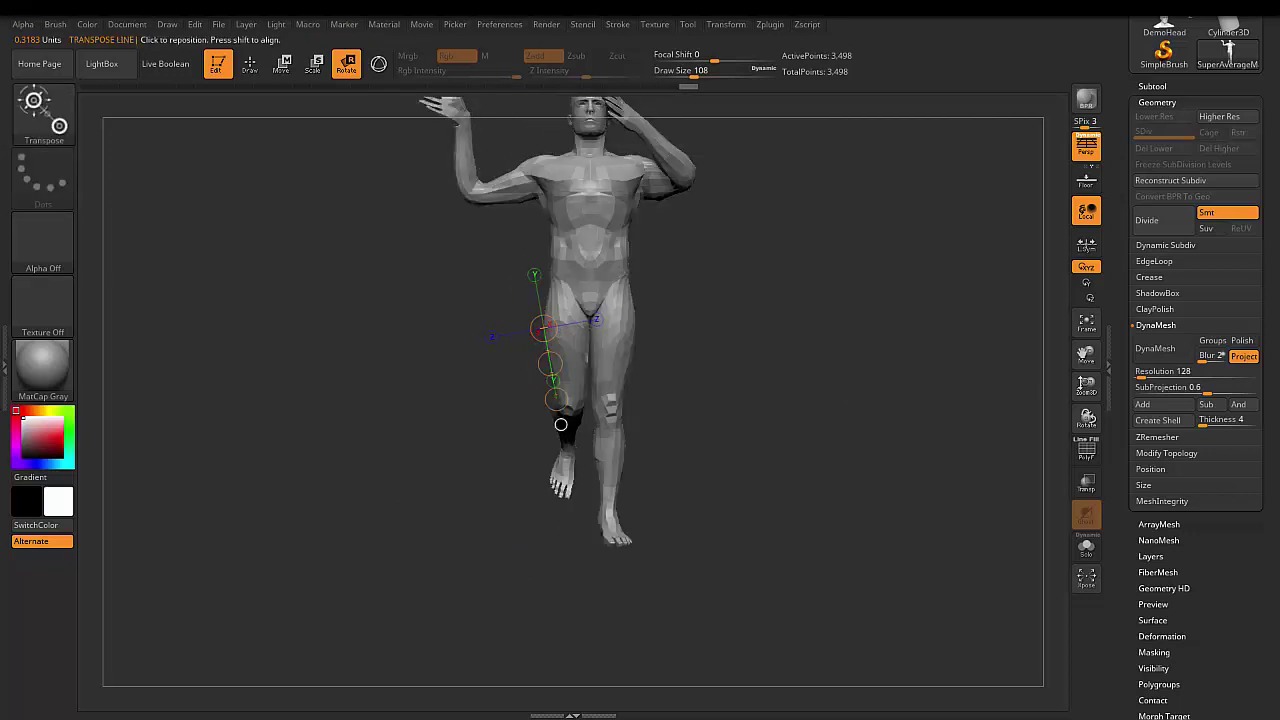
drag(1086, 352, 760, 476)
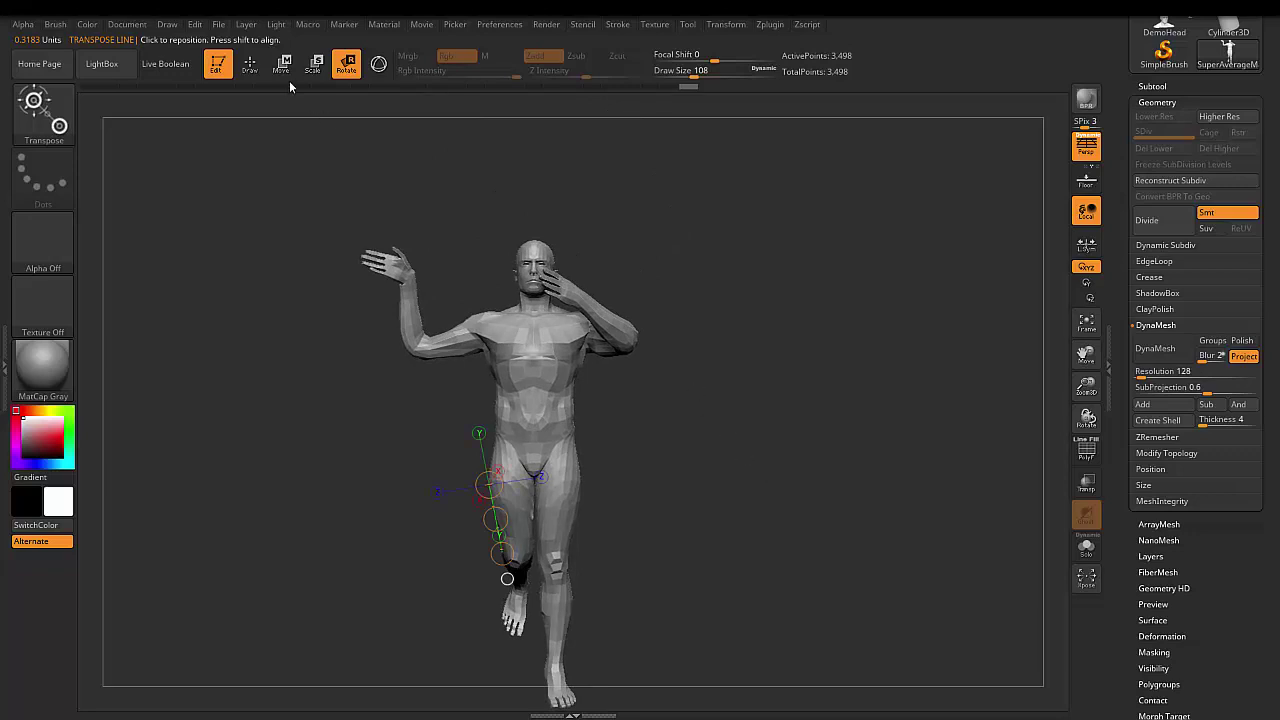
click(250, 63)
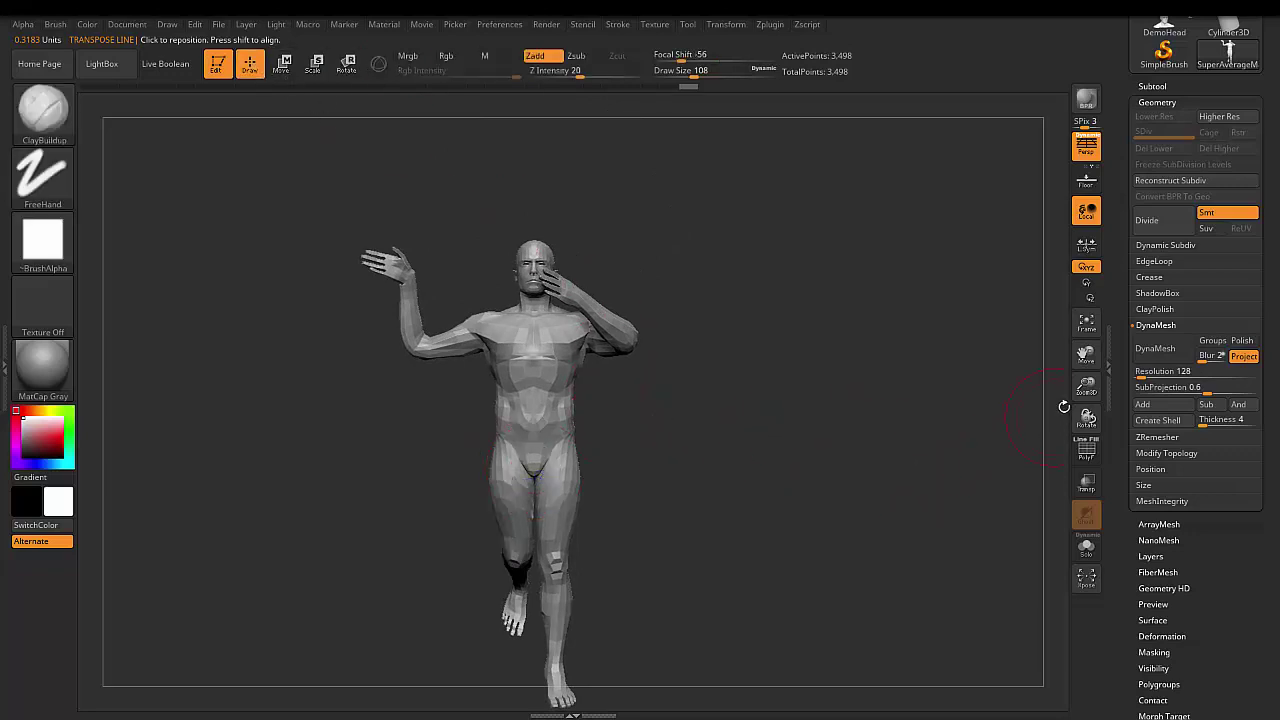
drag(1086, 386, 1086, 400)
drag(1086, 352, 1086, 324)
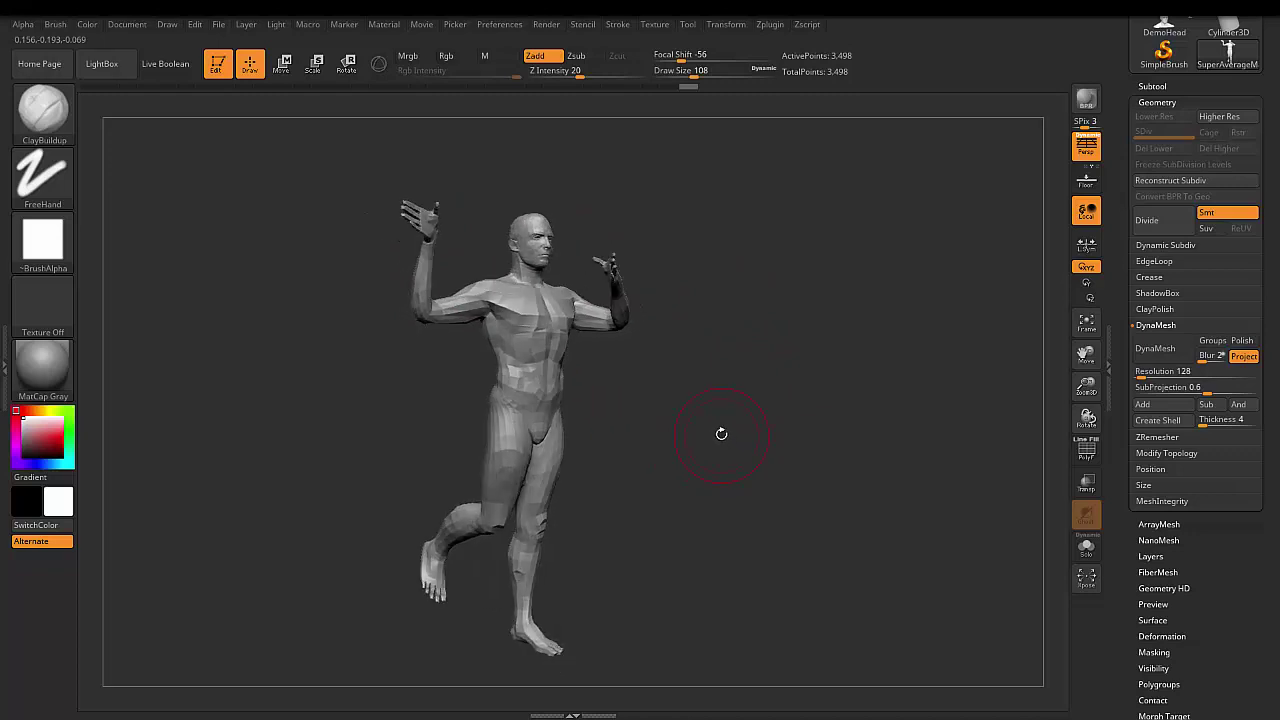
drag(712, 434, 689, 371)
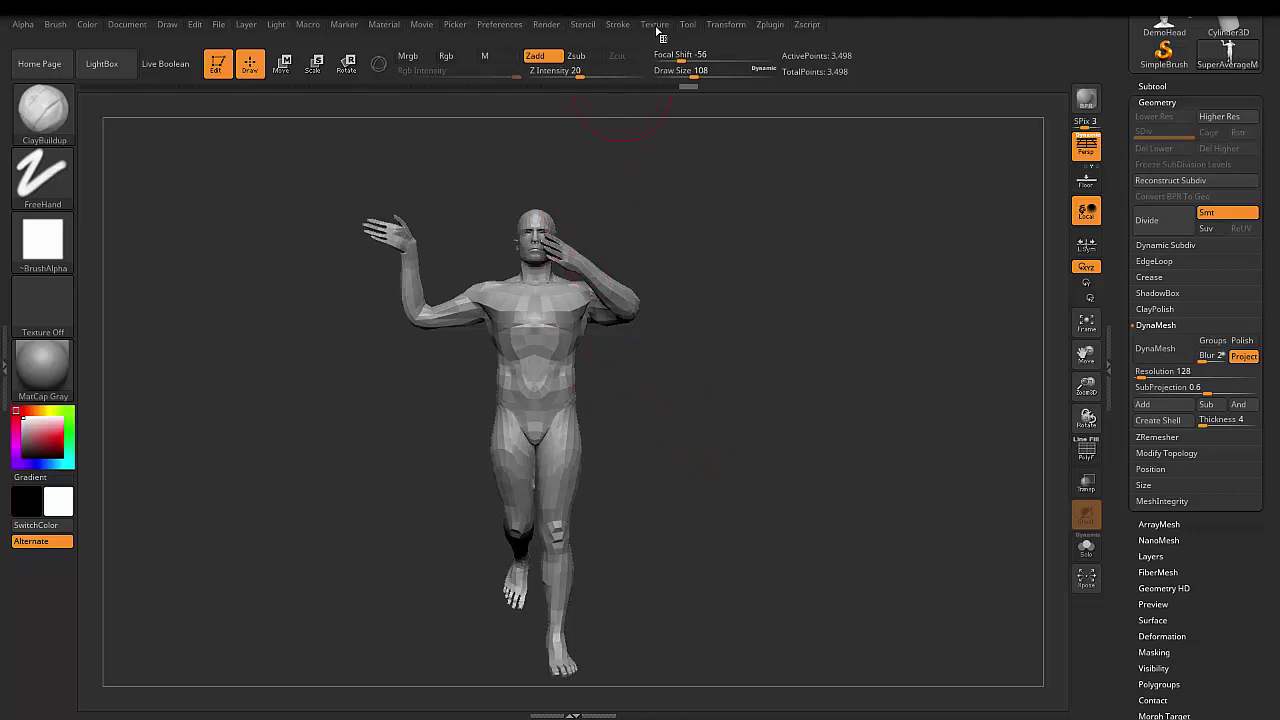
Activate X-axis symmetry in the Transform palette and orbit around the posed figure.
click(722, 30)
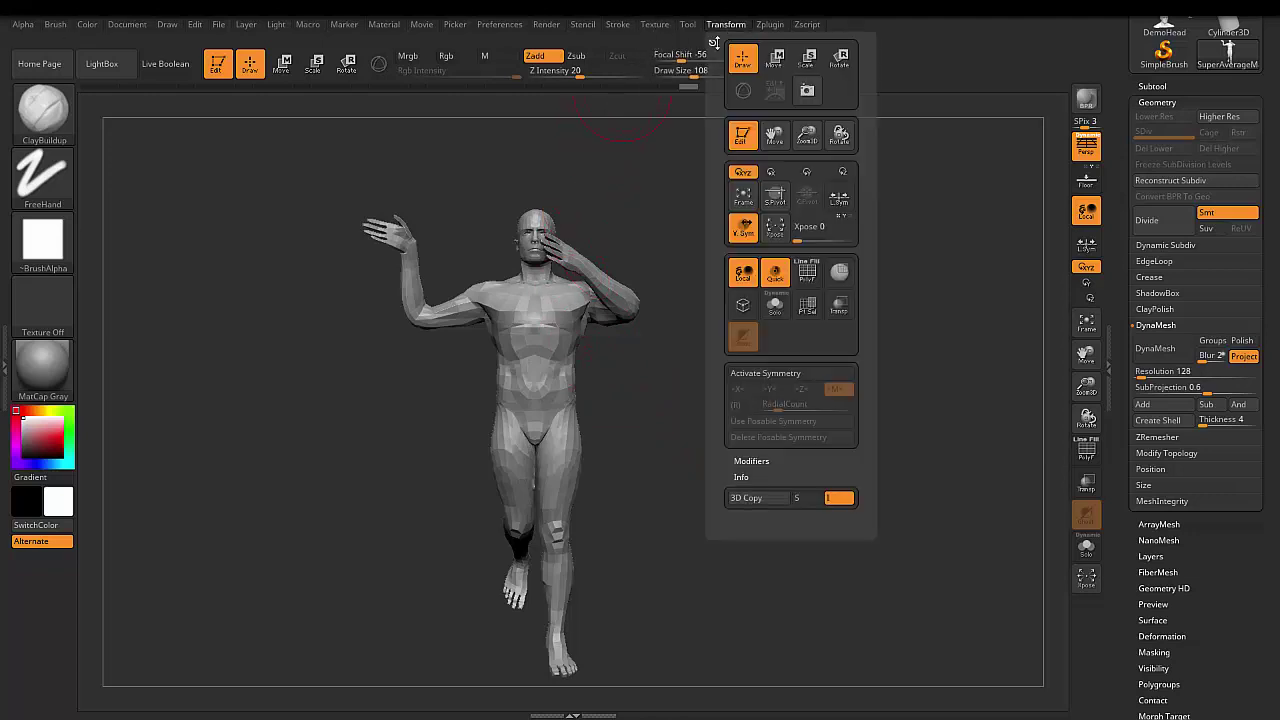
click(778, 377)
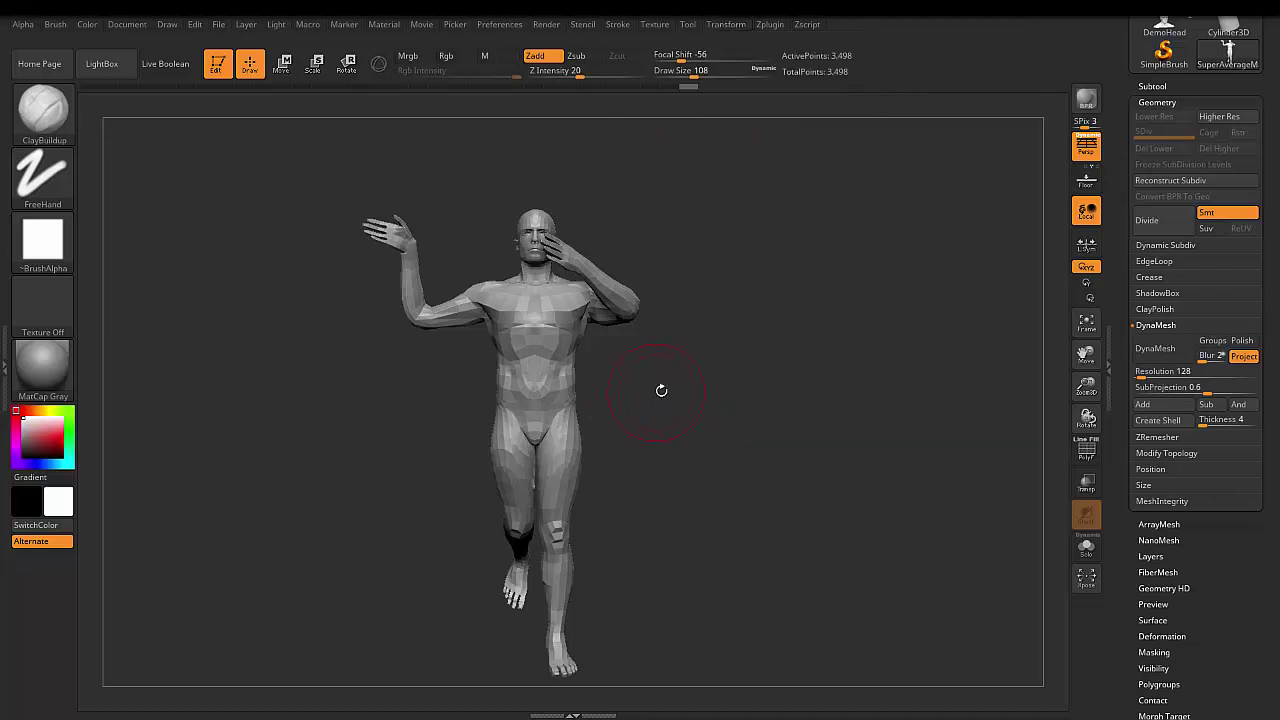
mouse_move(660, 388)
mouse_down()
mouse_move(670, 445)
mouse_move(654, 477)
mouse_up()
mouse_move(684, 434)
mouse_down()
mouse_move(717, 458)
mouse_move(673, 496)
mouse_up()
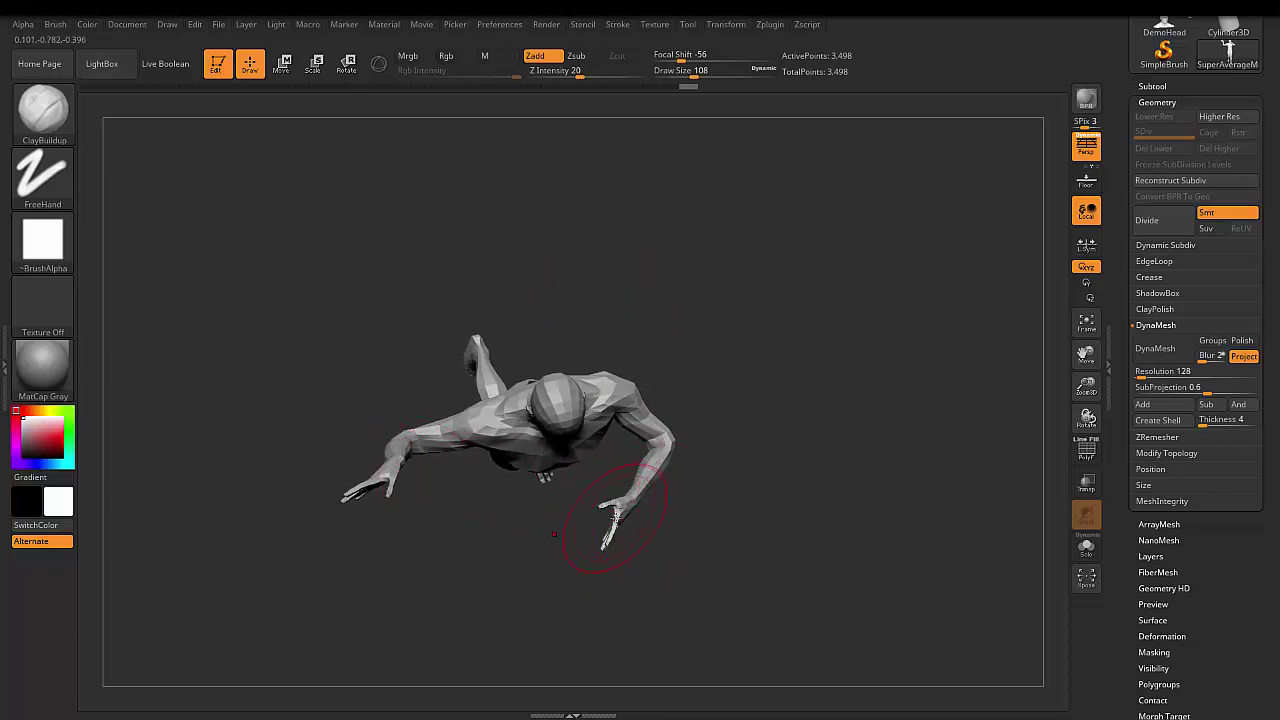
drag(649, 536, 652, 433)
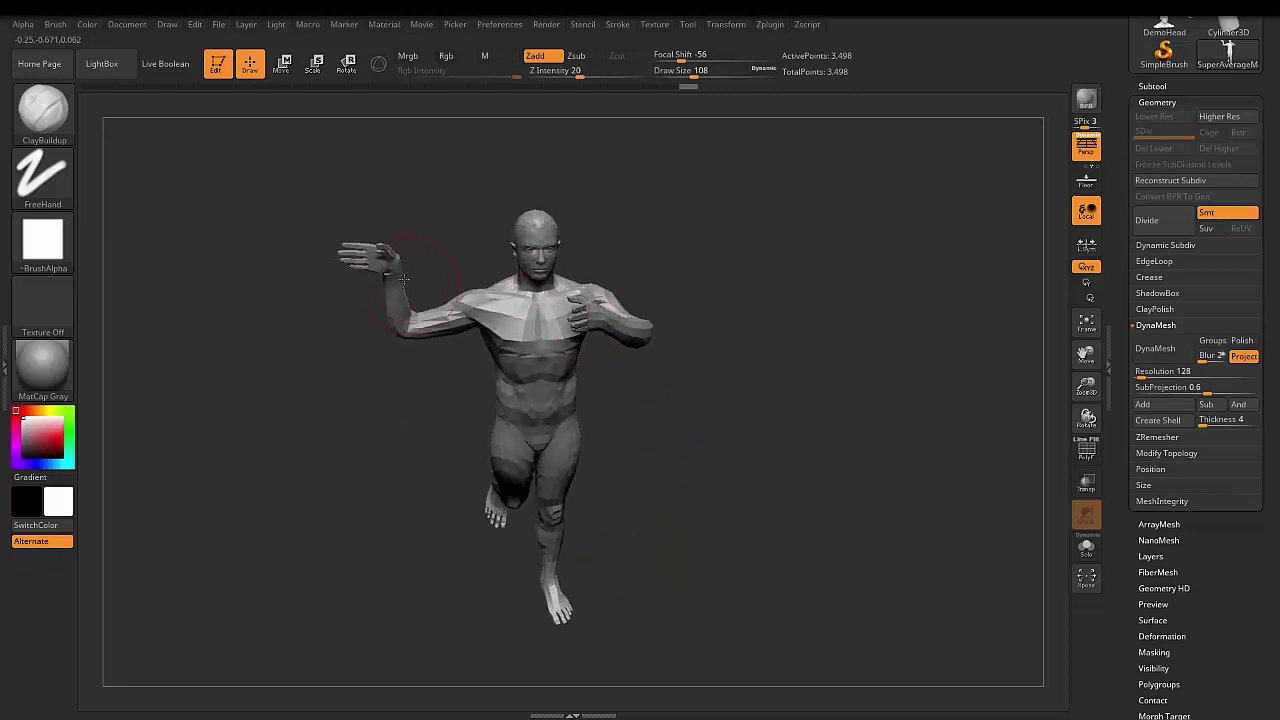
drag(680, 409, 654, 409)
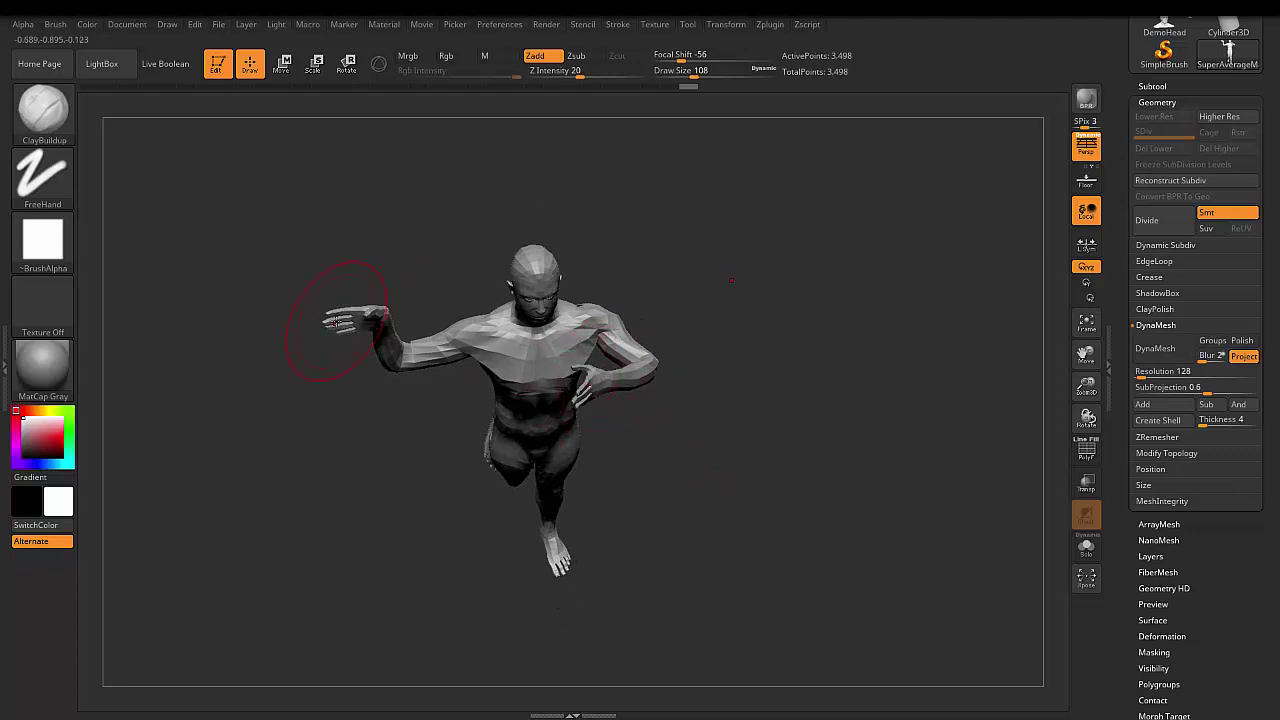
drag(715, 385, 740, 385)
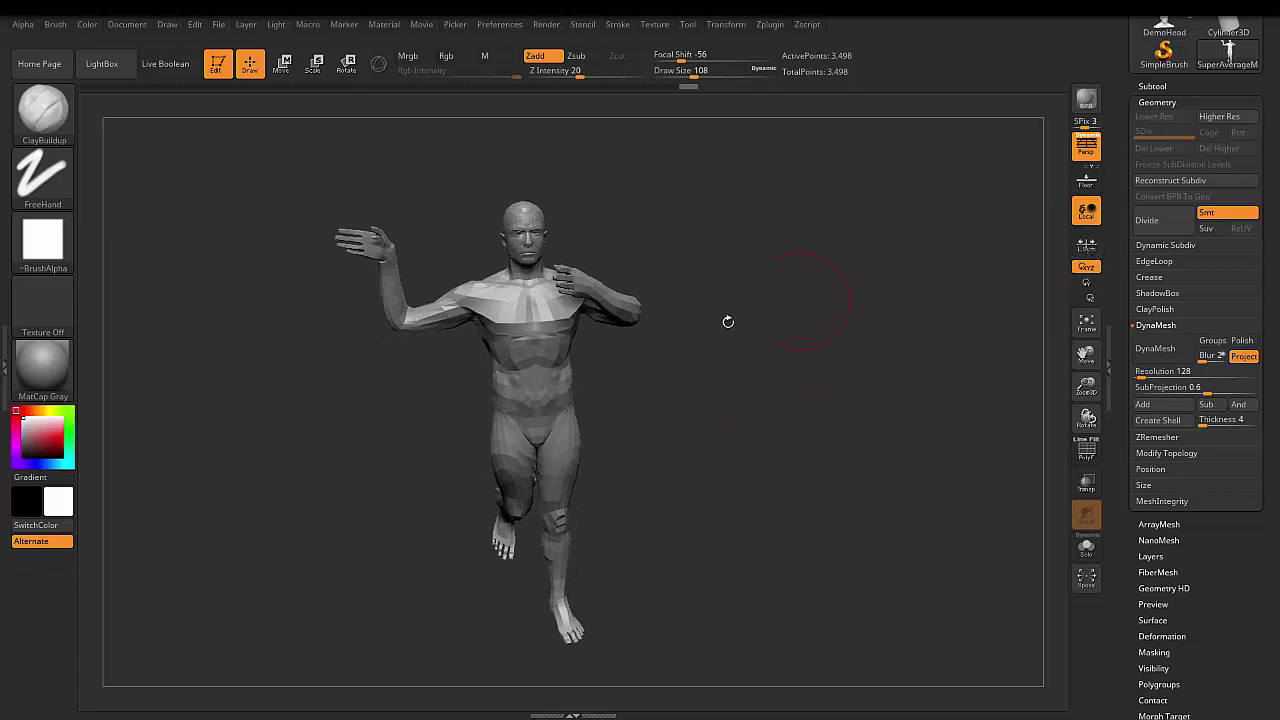
drag(748, 369, 752, 355)
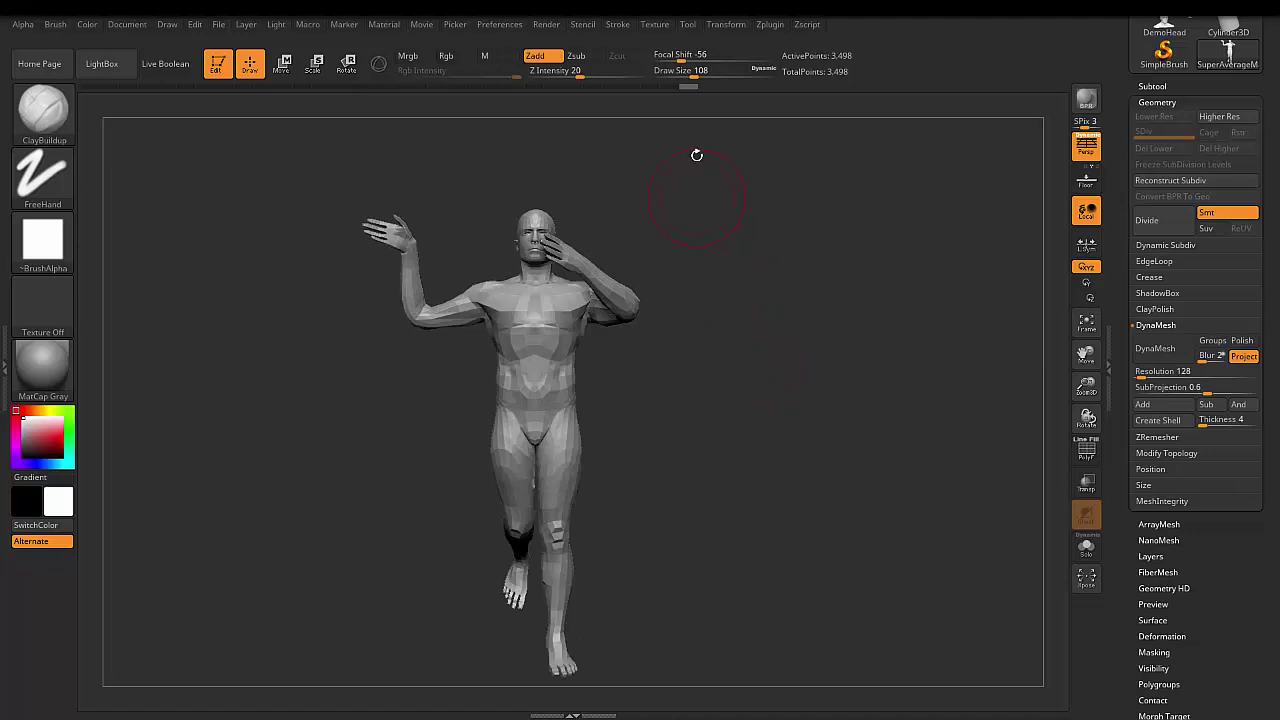
click(730, 25)
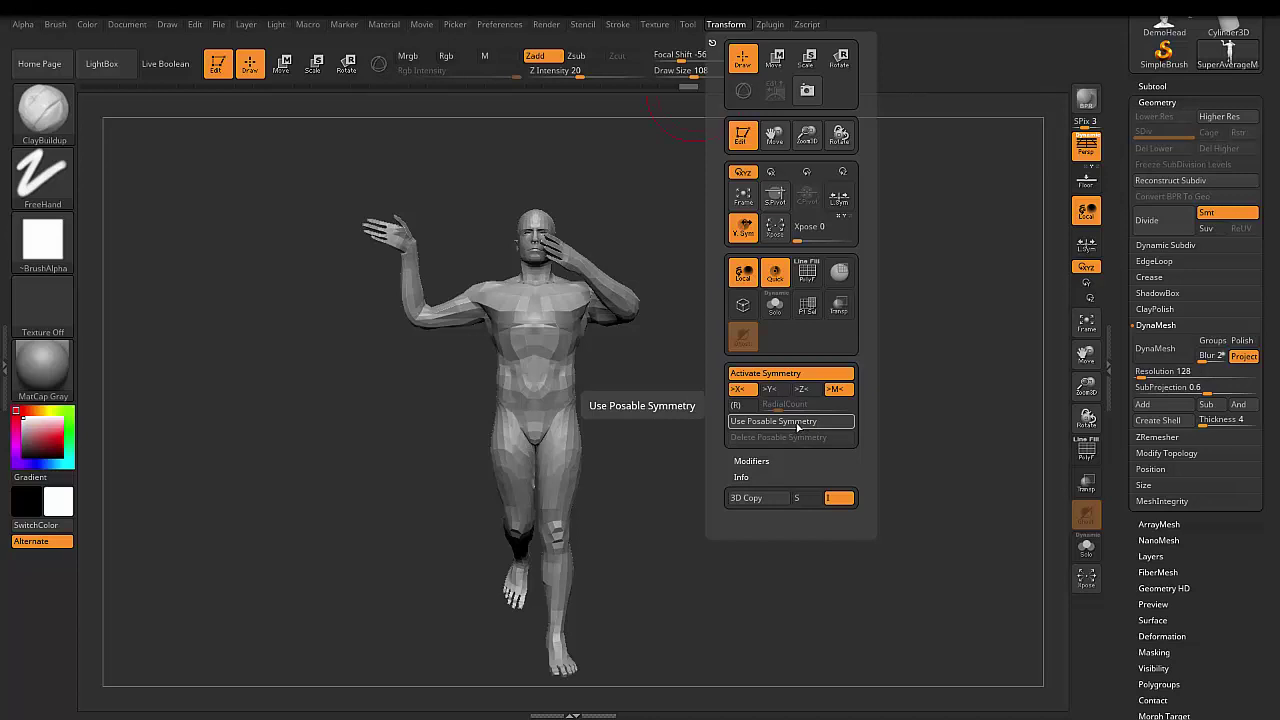
Apply Use Posable Symmetry (full symmetry found) and lower Draw Size to 17.
click(798, 424)
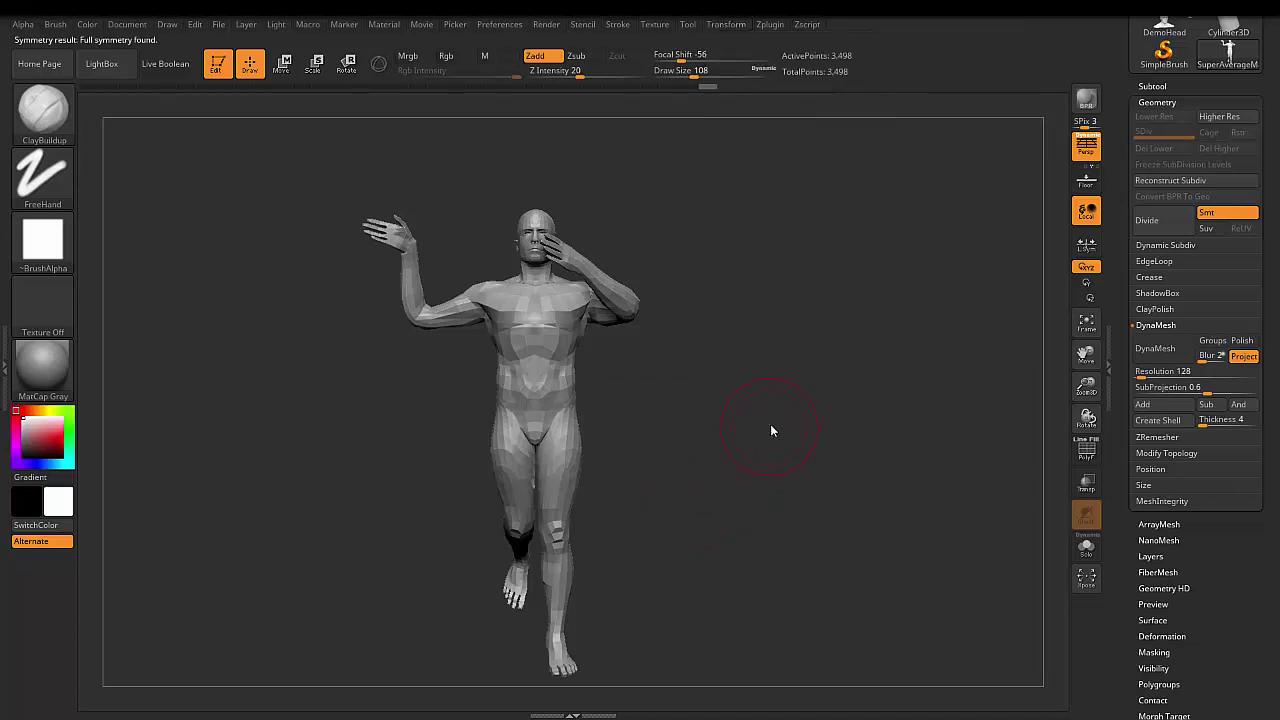
key(space)
drag(770, 430, 745, 430)
click(733, 28)
click(727, 26)
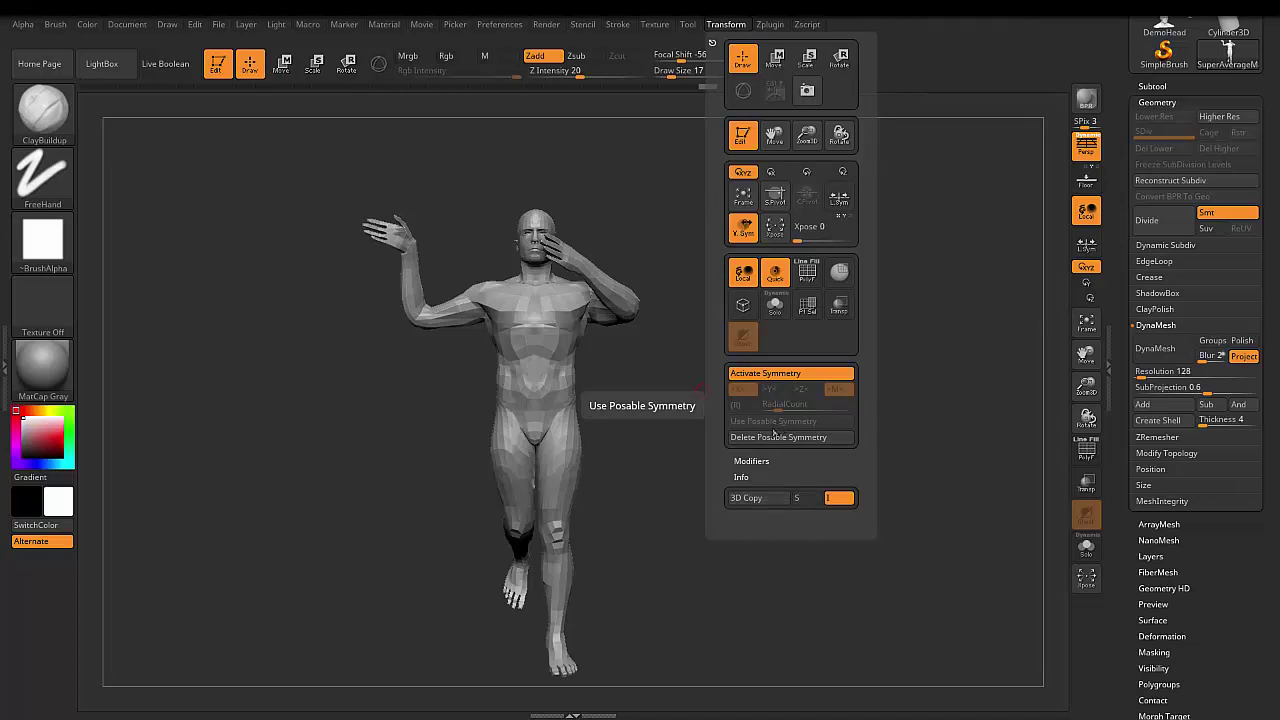
mouse_move(689, 471)
mouse_down()
mouse_move(676, 486)
mouse_move(777, 461)
mouse_up()
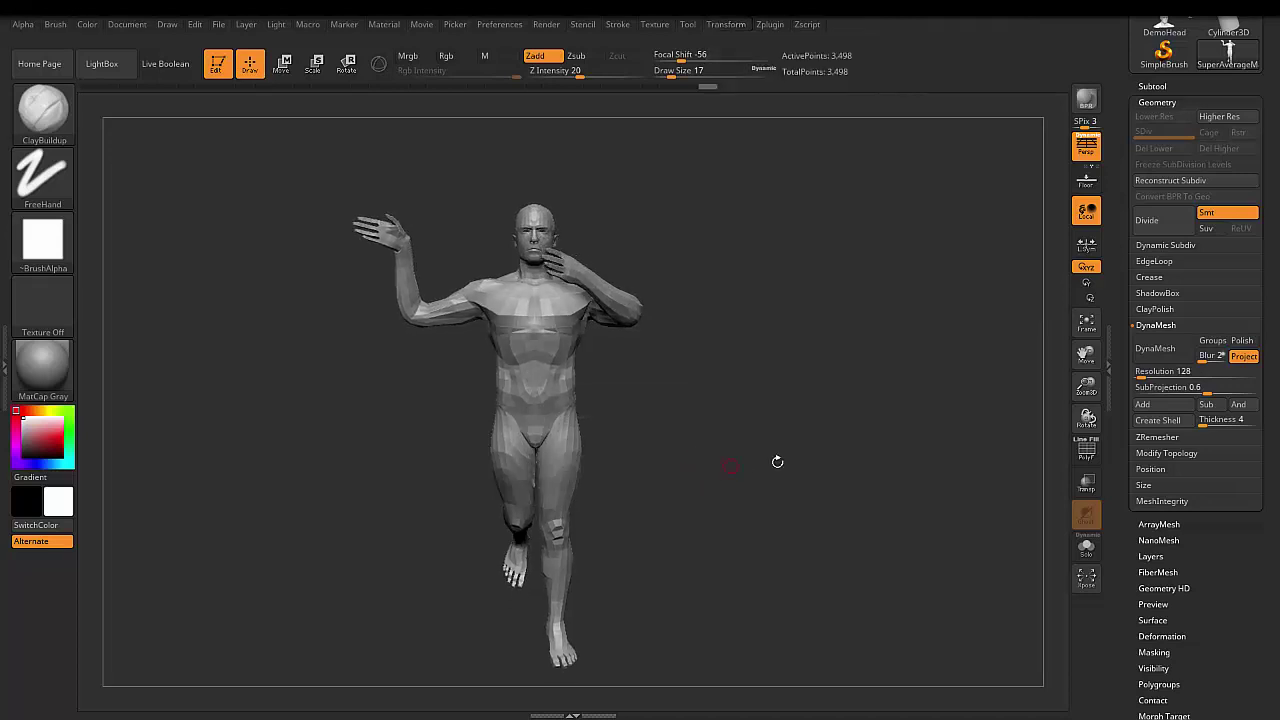
Zoom in on the chest and sculpt the fingers of the hand over the face.
drag(1086, 385, 1086, 353)
mouse_move(917, 434)
mouse_down()
mouse_move(806, 463)
mouse_move(817, 471)
mouse_move(756, 452)
mouse_up()
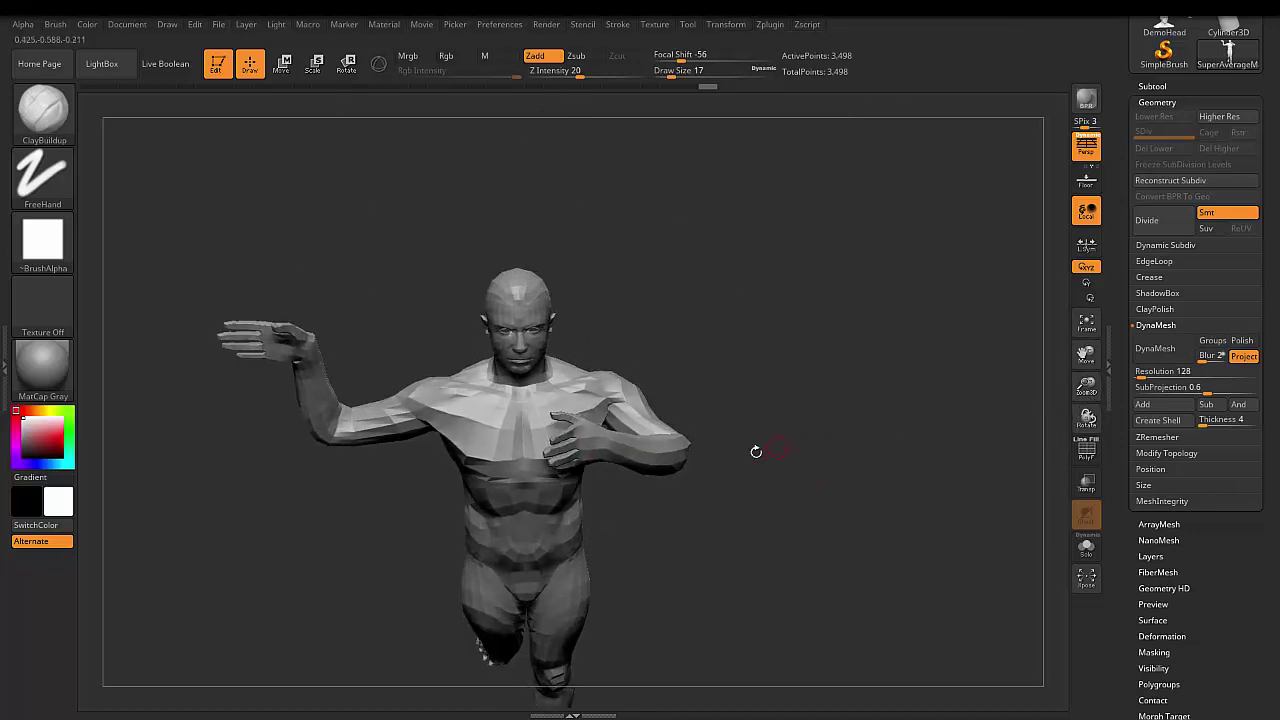
mouse_move(1086, 387)
mouse_down()
mouse_move(1086, 352)
mouse_move(1070, 365)
mouse_up()
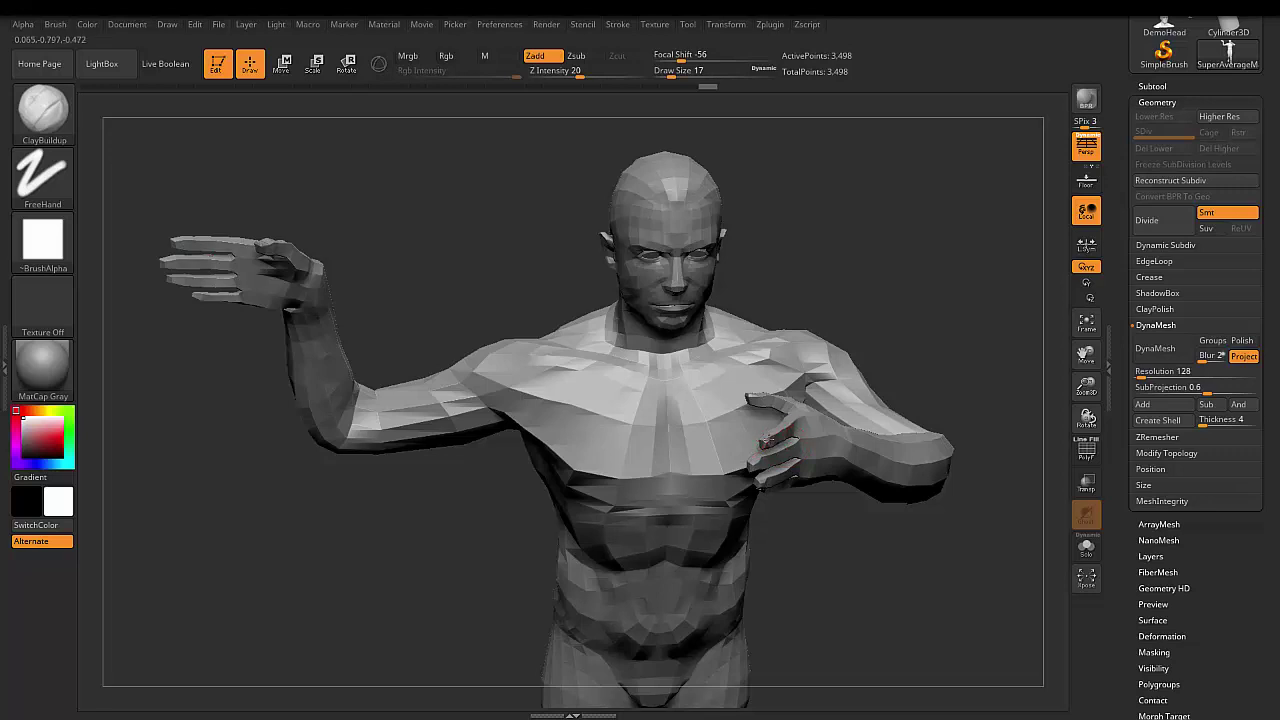
drag(782, 444, 772, 440)
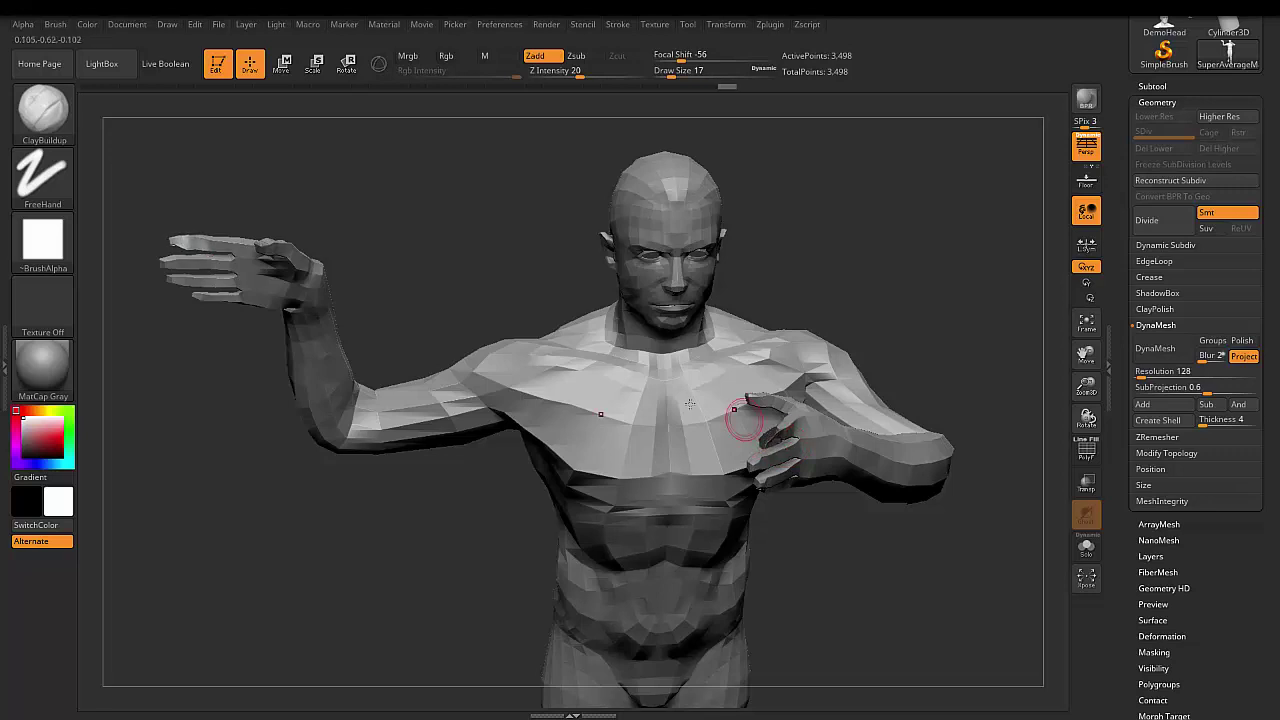
Raise Draw Size to 62 and sculpt both upper arms with mirrored strokes.
mouse_move(798, 547)
mouse_down()
mouse_move(805, 460)
mouse_move(790, 486)
mouse_up()
key(space)
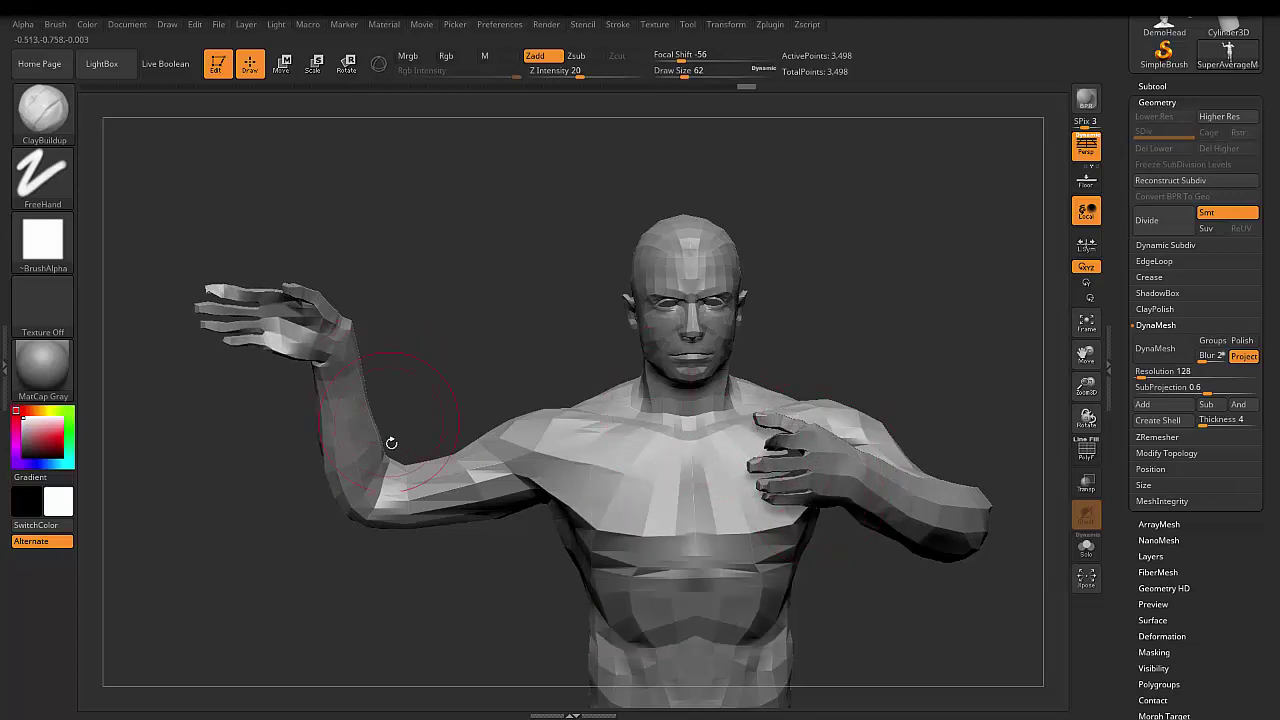
mouse_move(390, 445)
mouse_down()
mouse_move(460, 485)
mouse_move(442, 481)
mouse_up()
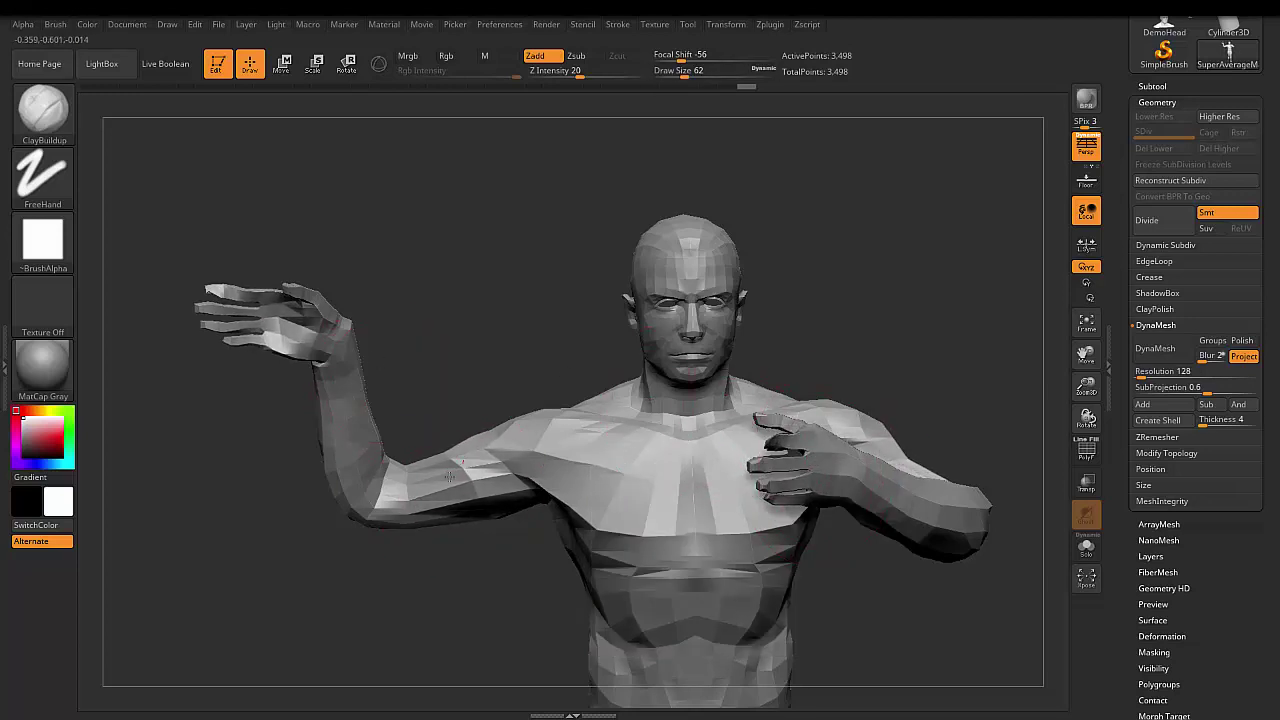
mouse_move(1086, 387)
mouse_down()
mouse_move(947, 361)
mouse_move(917, 397)
mouse_move(916, 344)
mouse_move(750, 385)
mouse_up()
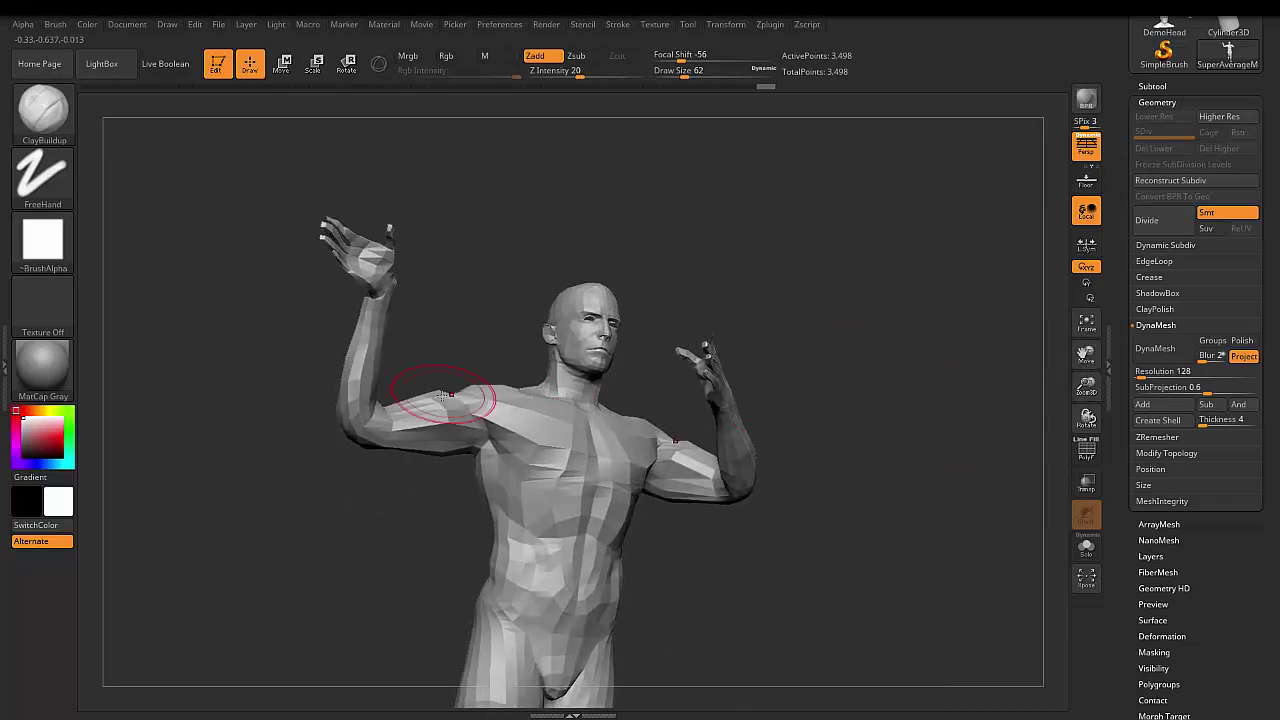
drag(443, 400, 411, 417)
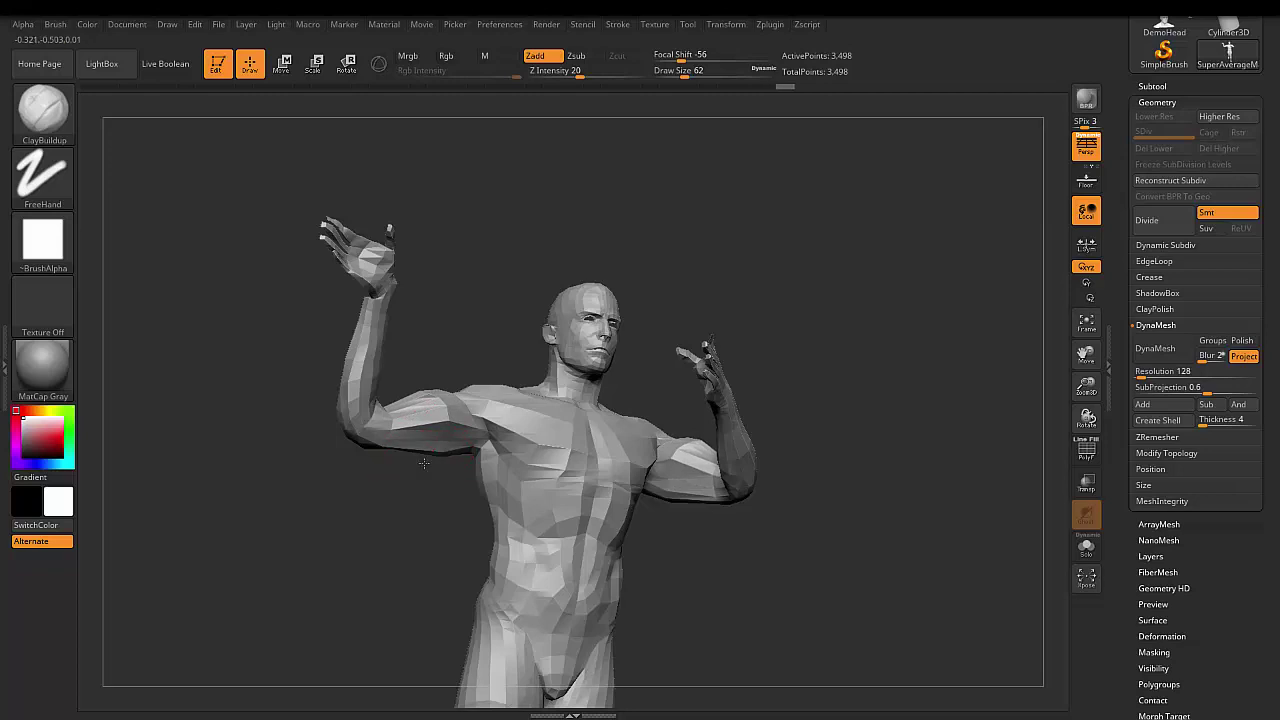
drag(423, 467, 440, 445)
drag(663, 543, 706, 553)
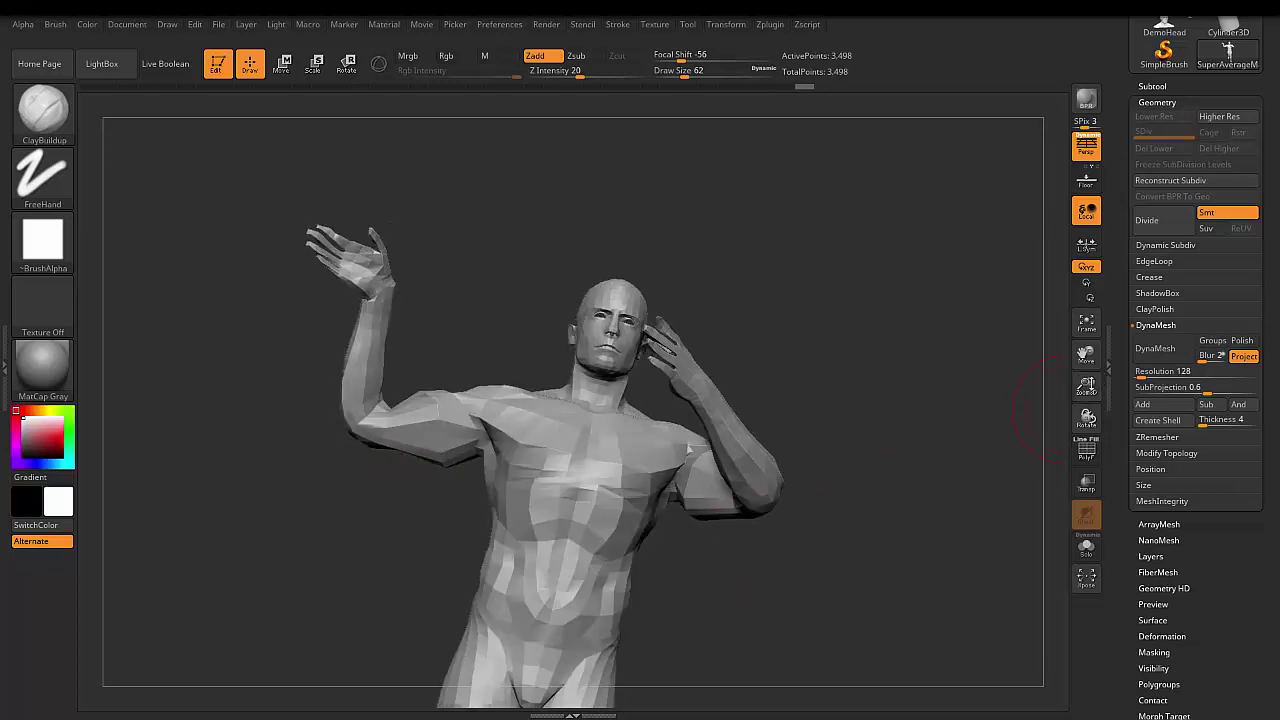
drag(1086, 385, 1086, 400)
mouse_move(1086, 355)
mouse_down()
mouse_move(917, 406)
mouse_move(847, 447)
mouse_move(857, 443)
mouse_move(777, 420)
mouse_up()
Pick the Move brush and pull the standing foot's heel into shape, checking from the side.
click(62, 120)
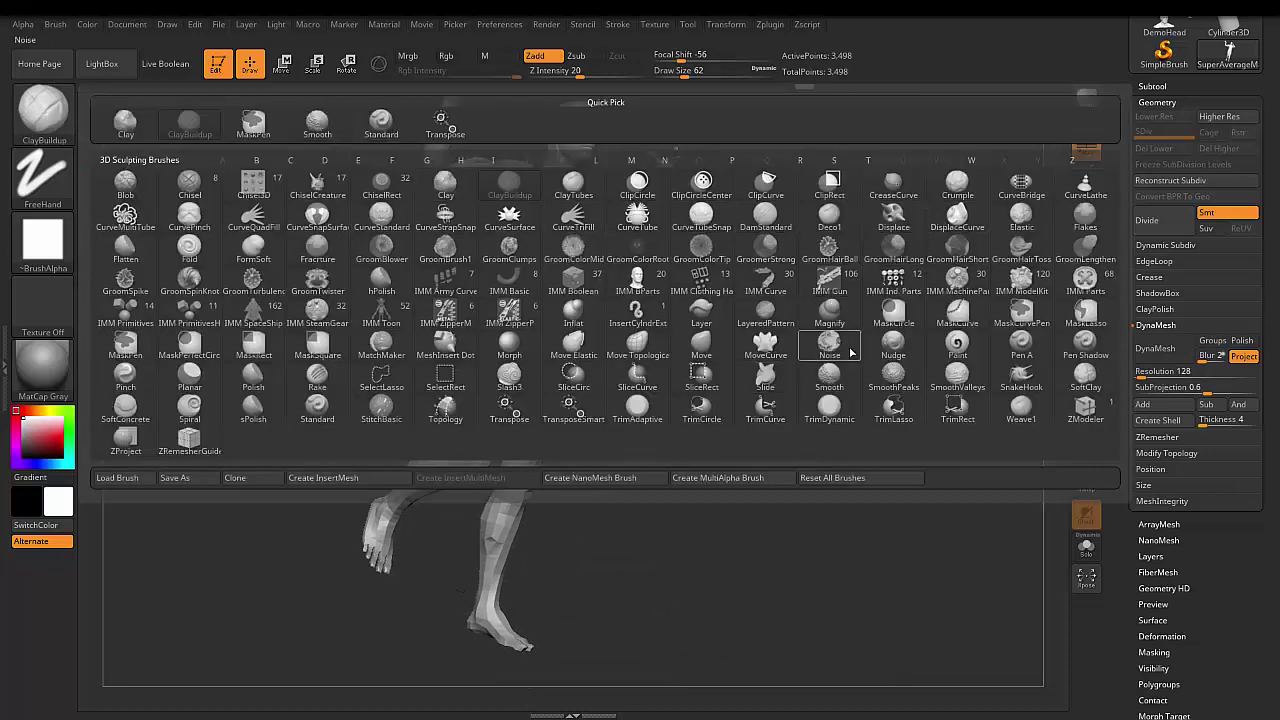
click(702, 346)
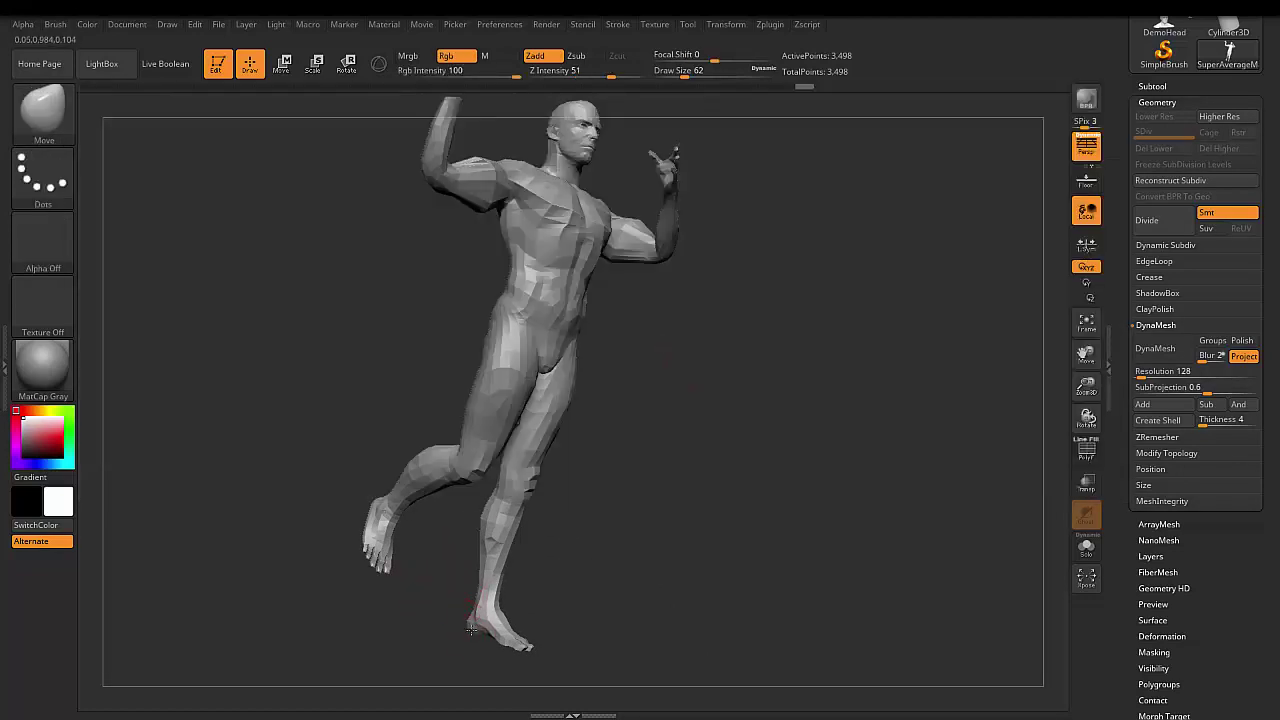
drag(466, 618, 448, 620)
drag(345, 576, 371, 471)
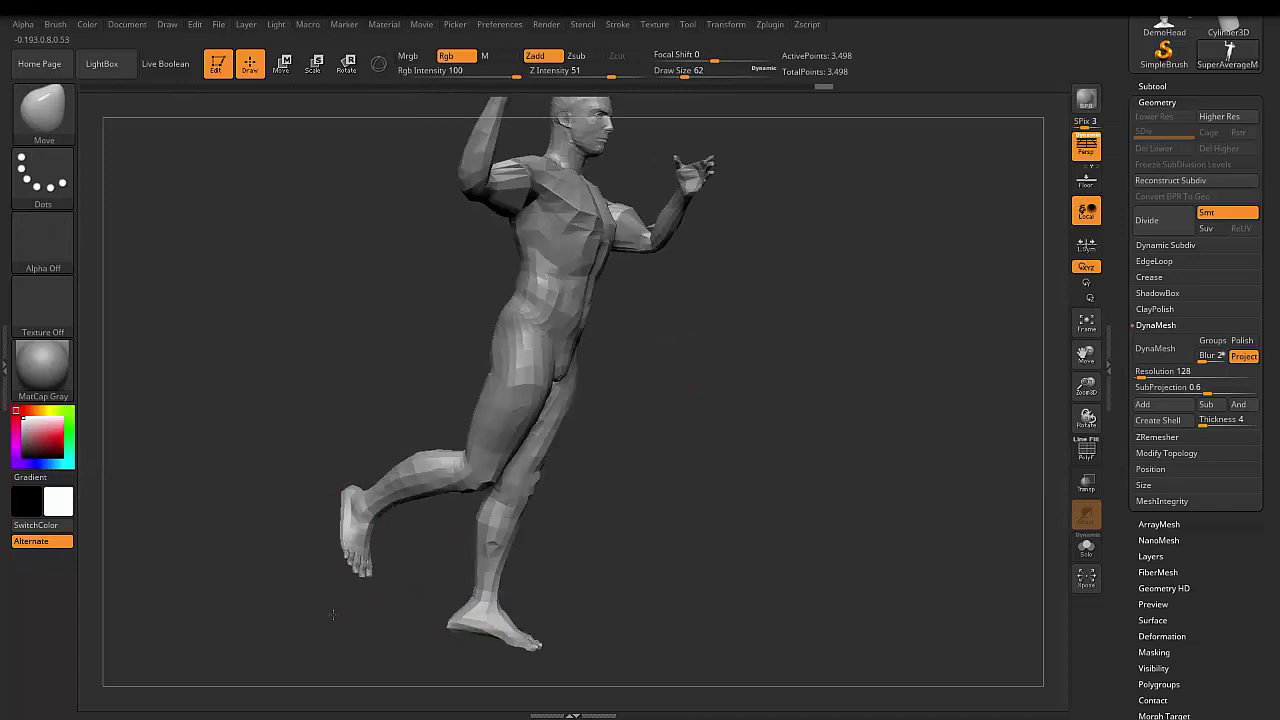
mouse_move(776, 483)
mouse_down()
mouse_move(742, 490)
mouse_move(743, 514)
mouse_move(561, 588)
mouse_up()
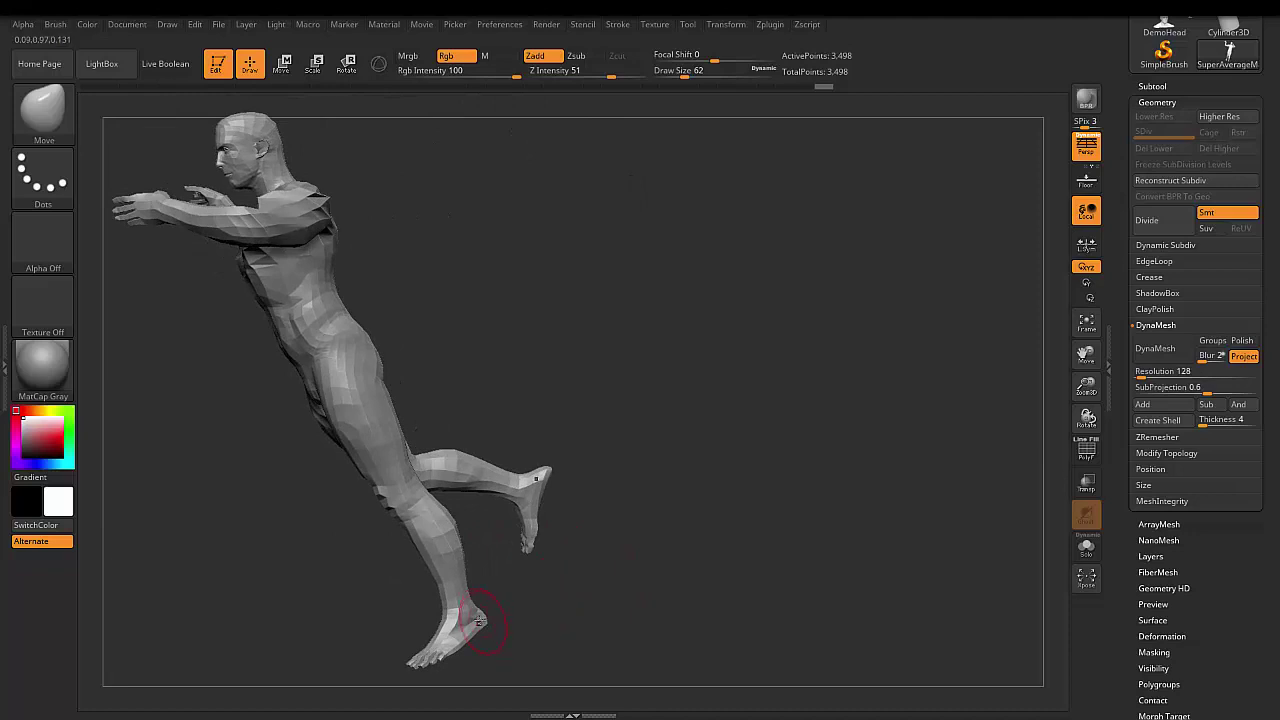
drag(658, 538, 726, 498)
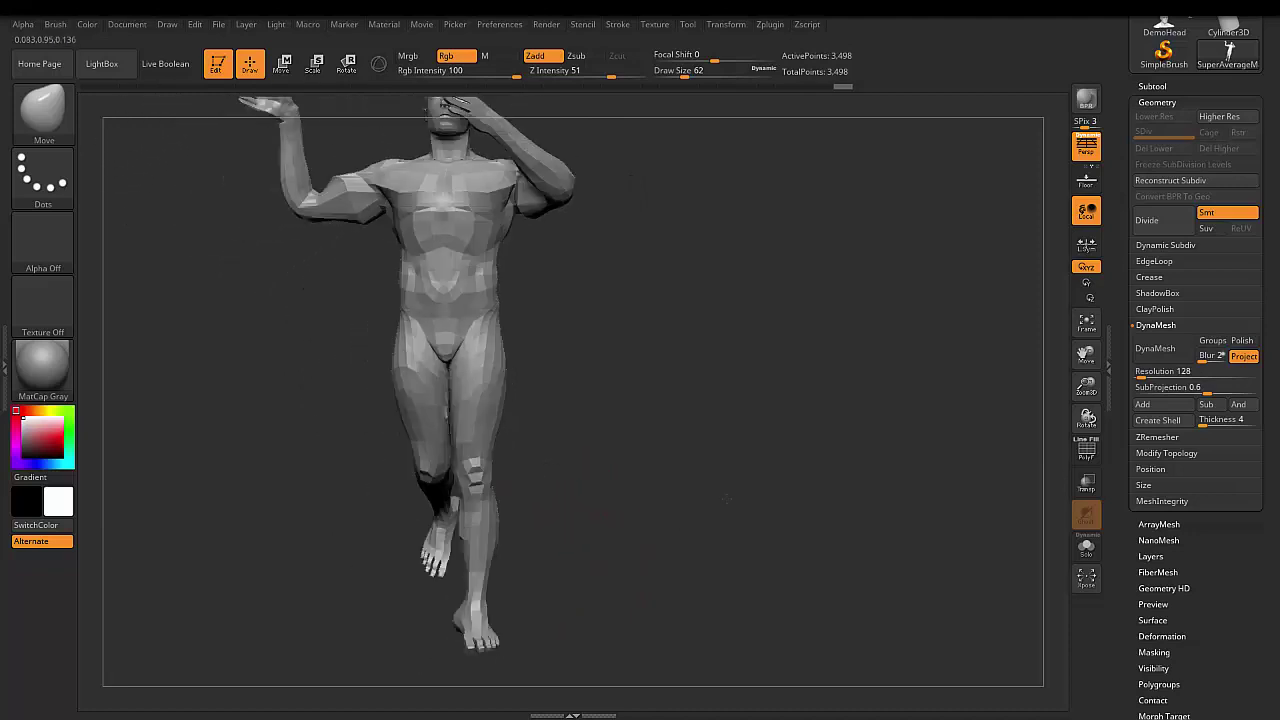
mouse_move(1082, 388)
mouse_down()
mouse_move(828, 432)
mouse_move(800, 387)
mouse_up()
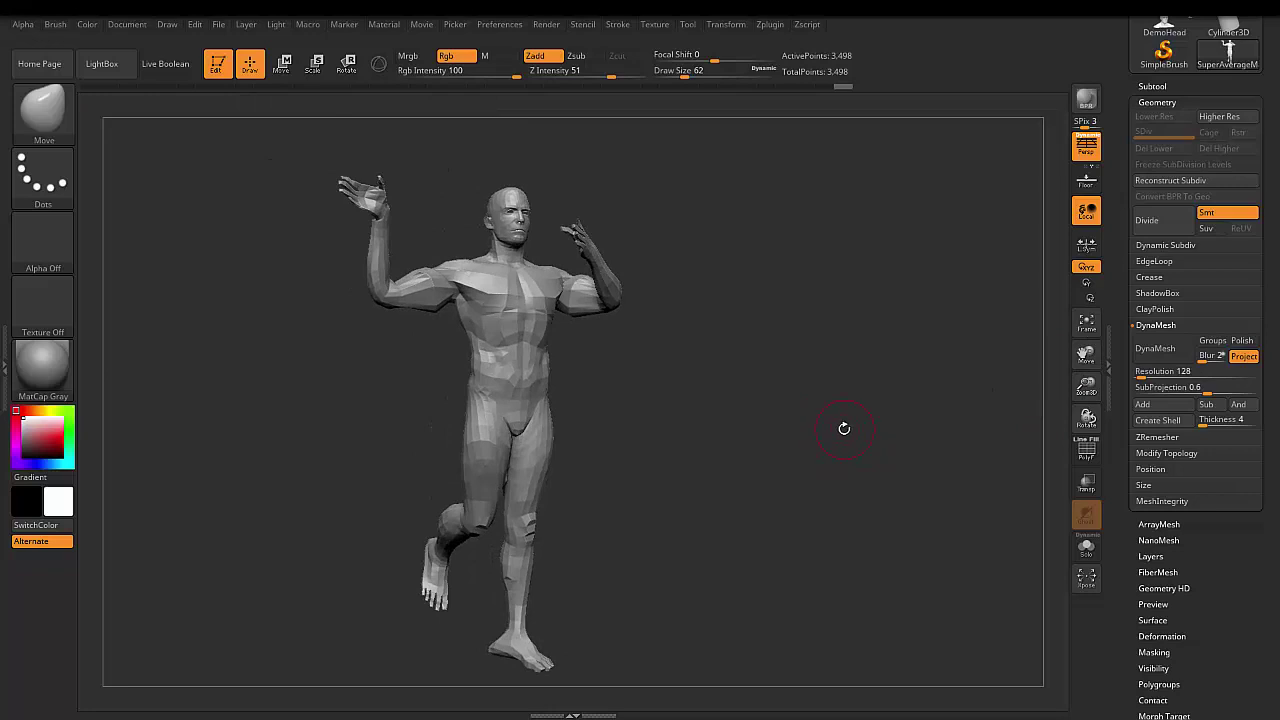
Divide the figure once in Tool > Geometry, reaching 13,953 points at subdivision level 2.
click(1147, 220)
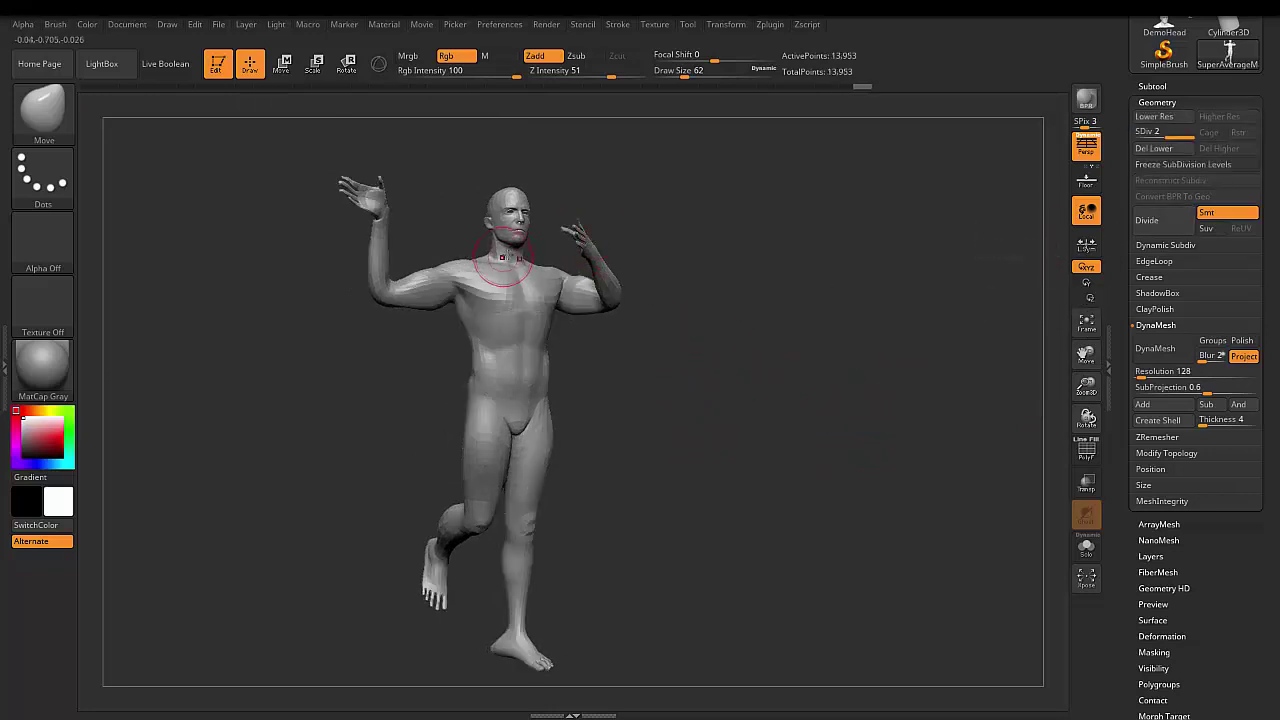
drag(737, 260, 731, 272)
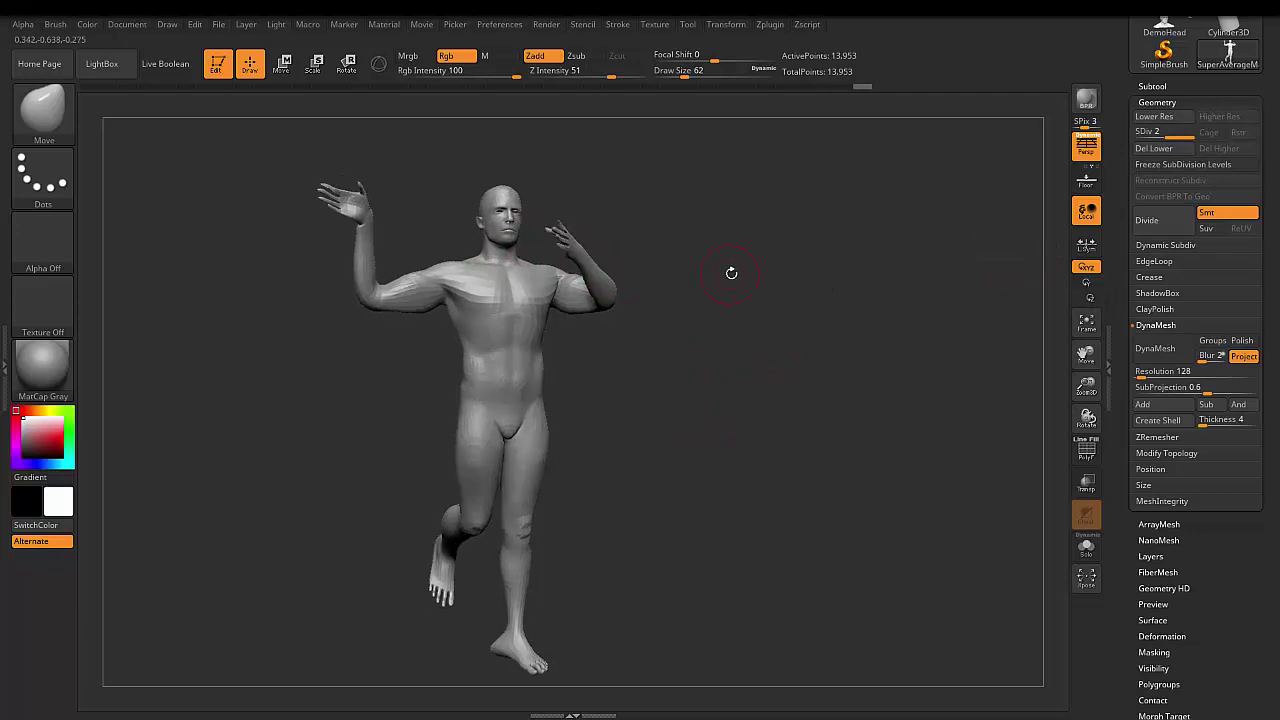
click(730, 25)
drag(699, 307, 702, 320)
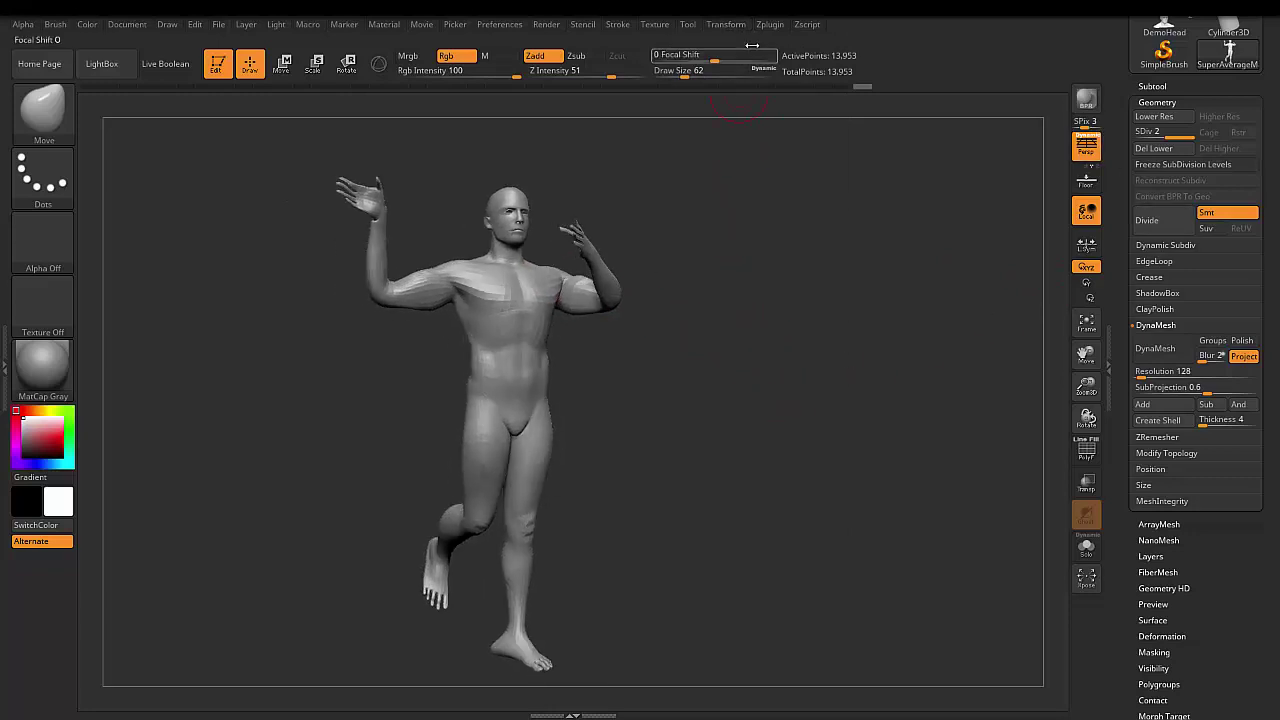
click(727, 24)
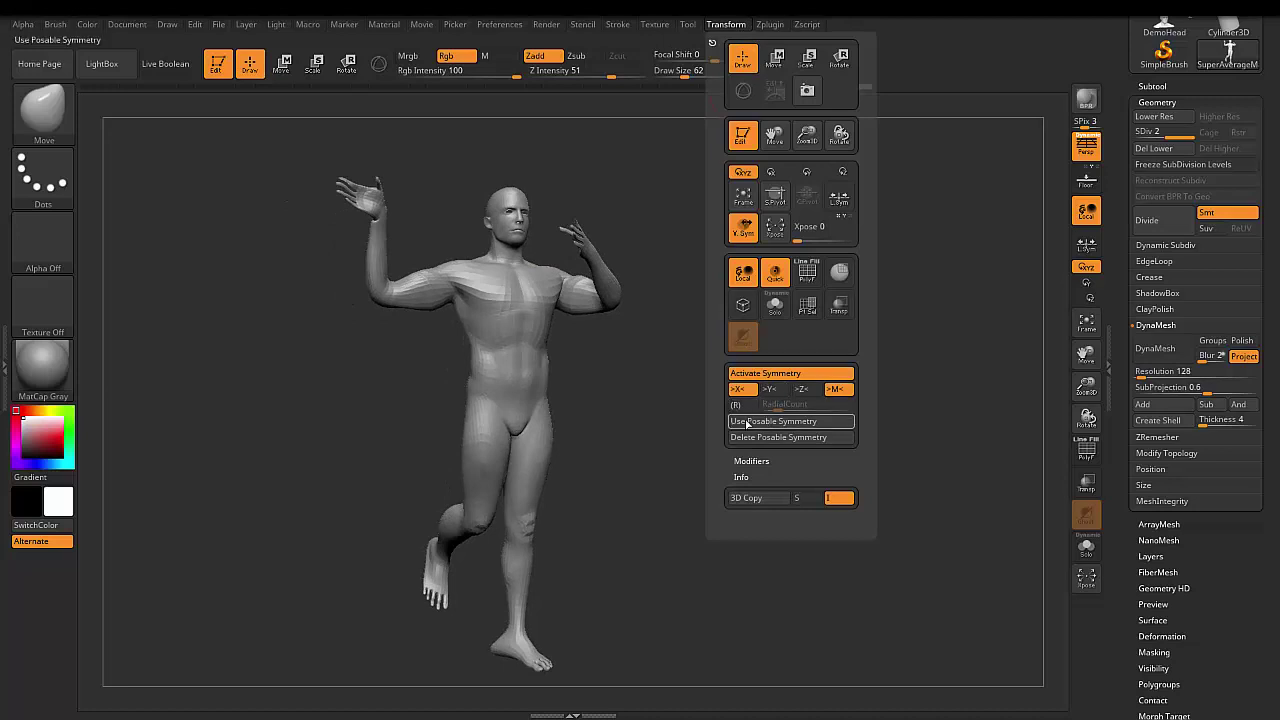
Reapply Use Posable Symmetry, then Move-pull the shoulder, chest and raised hands with mirrored strokes.
click(776, 425)
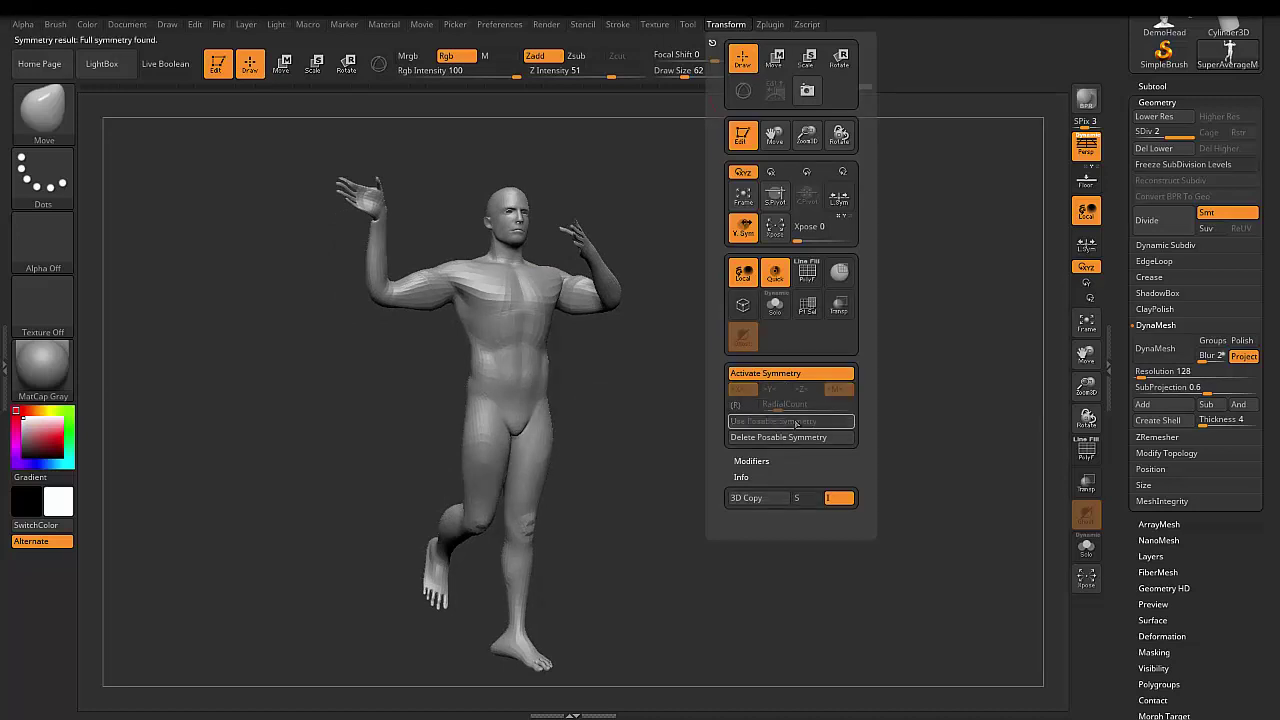
drag(658, 333, 623, 317)
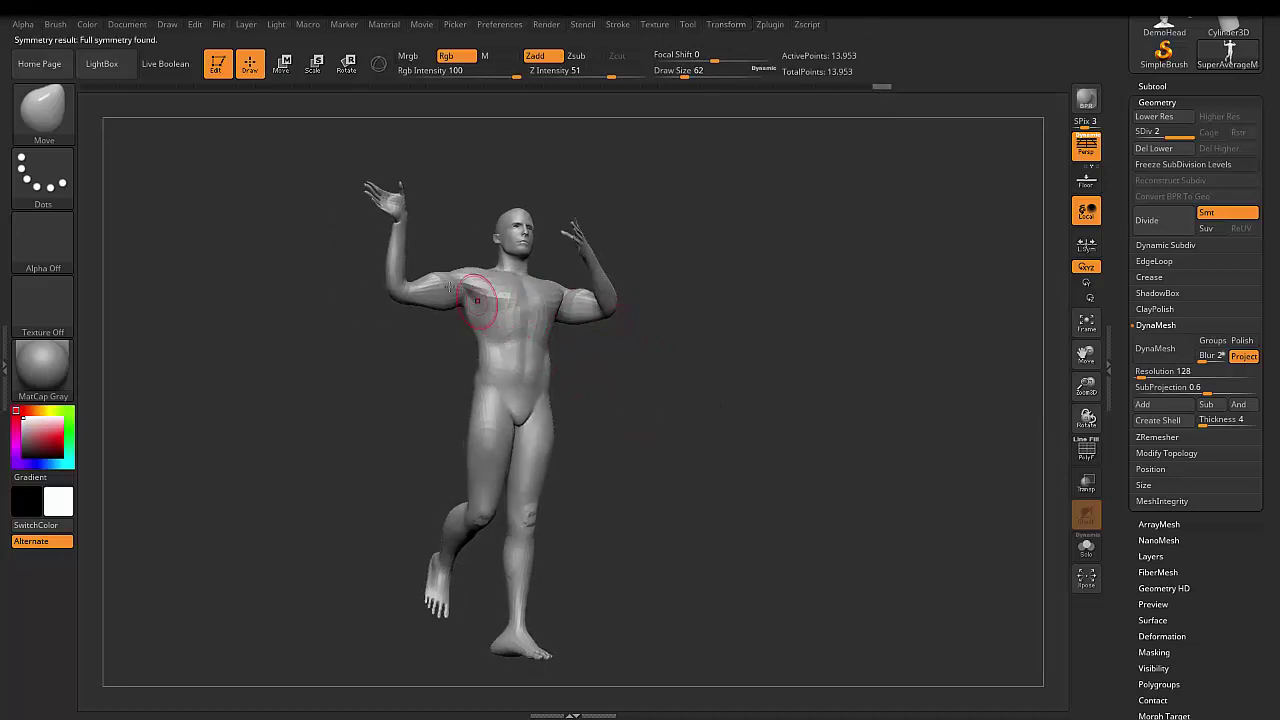
mouse_move(442, 286)
mouse_down()
mouse_move(437, 277)
mouse_move(410, 312)
mouse_up()
mouse_move(373, 211)
mouse_down()
mouse_move(366, 186)
mouse_move(400, 196)
mouse_up()
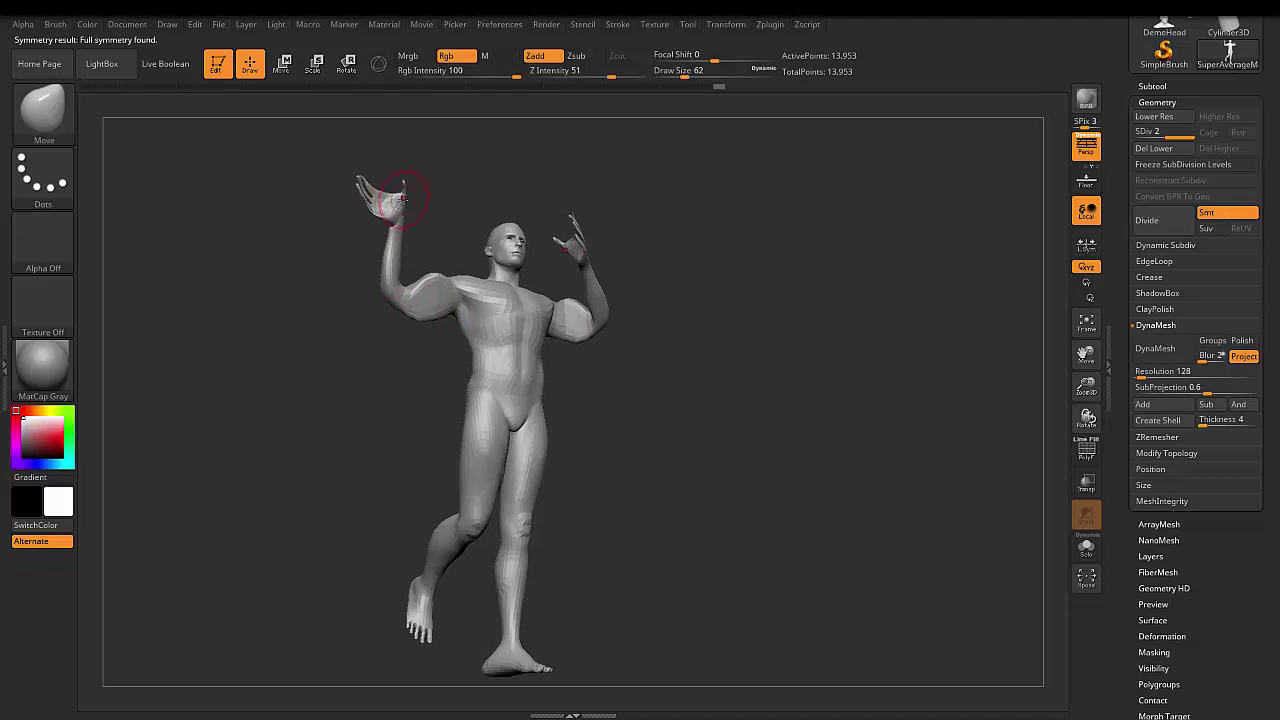
drag(746, 346, 760, 373)
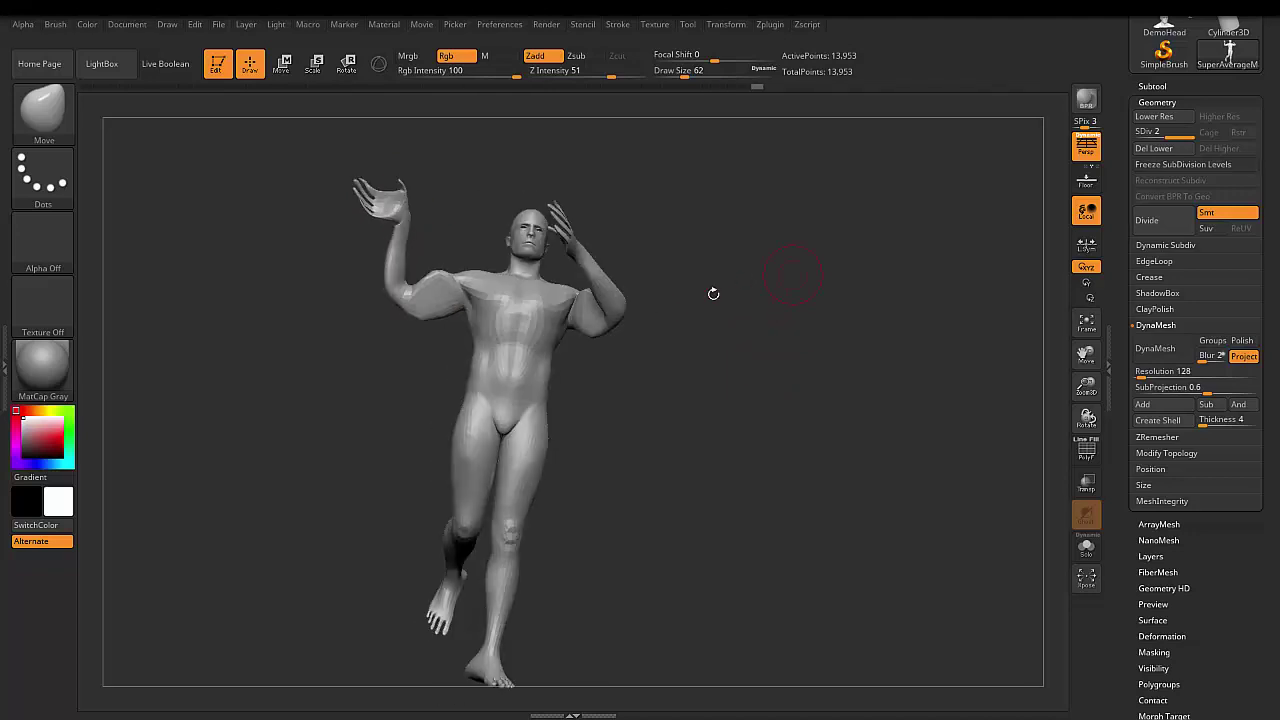
drag(1086, 390, 1115, 355)
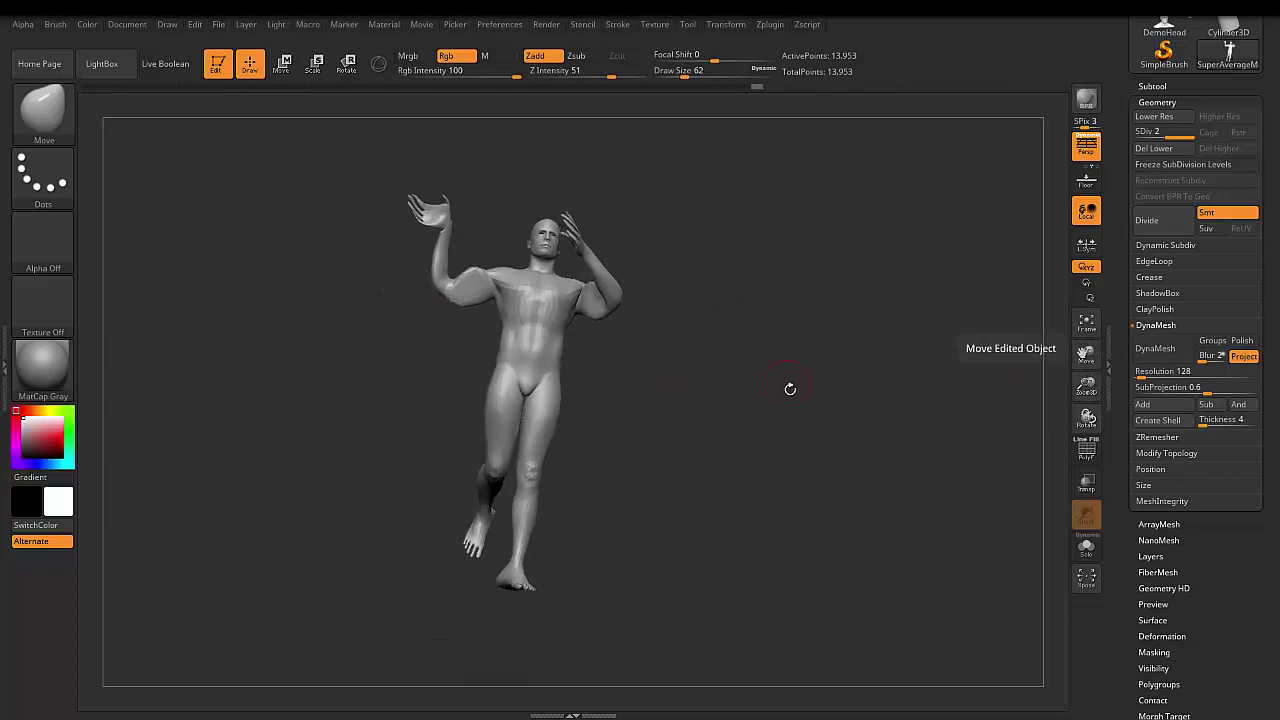
mouse_move(789, 389)
mouse_down()
mouse_move(771, 408)
mouse_move(786, 410)
mouse_up()
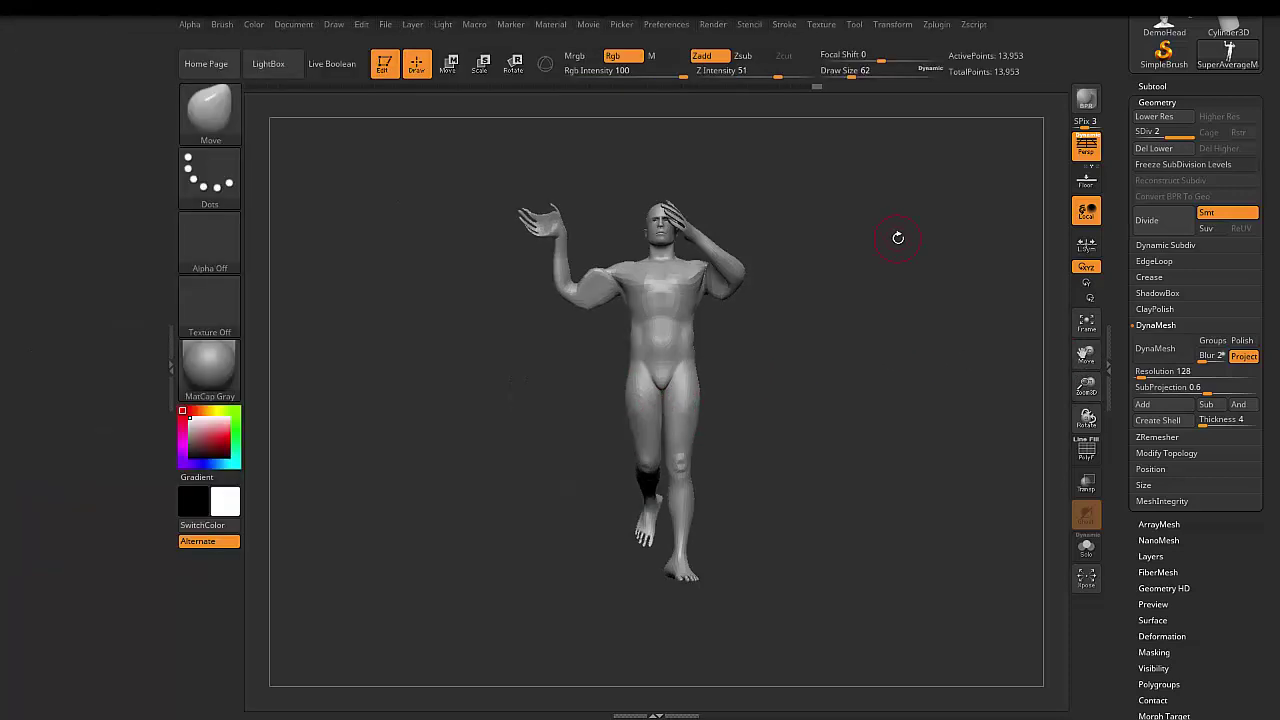
Enable Customize under Preferences > Config and dock the Preferences palette in the left tray.
click(892, 24)
drag(843, 140, 775, 197)
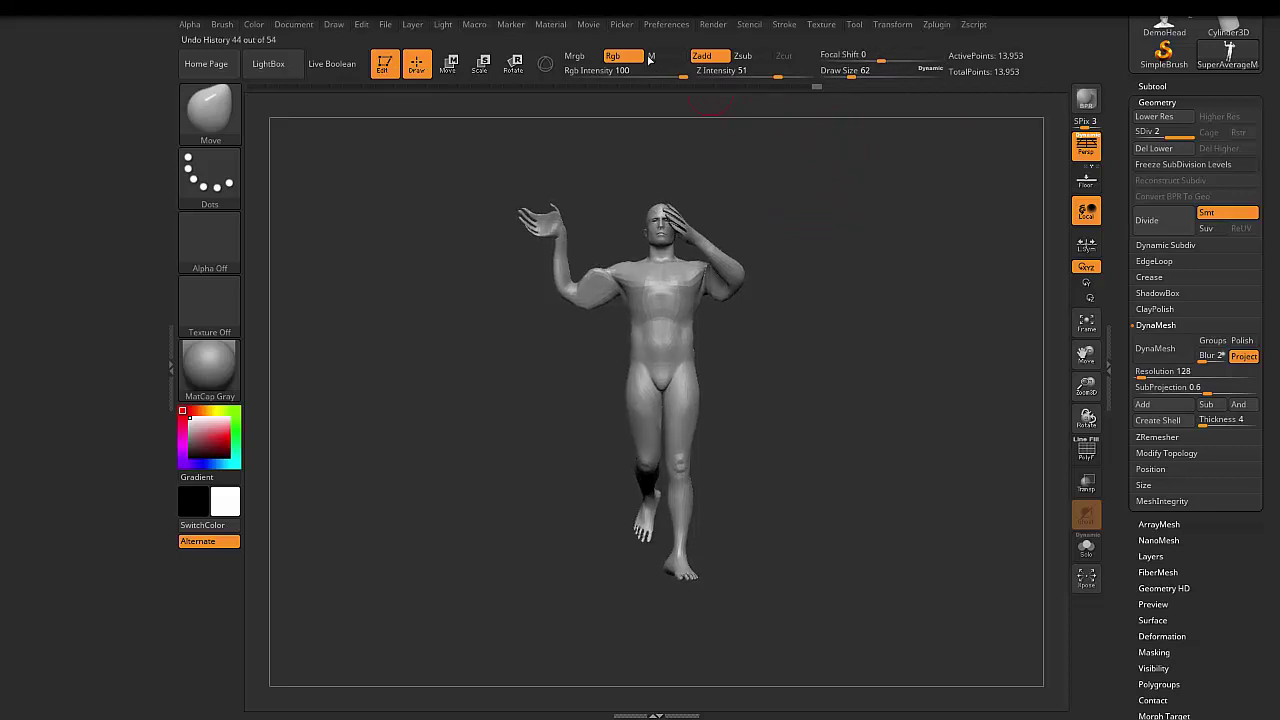
click(679, 26)
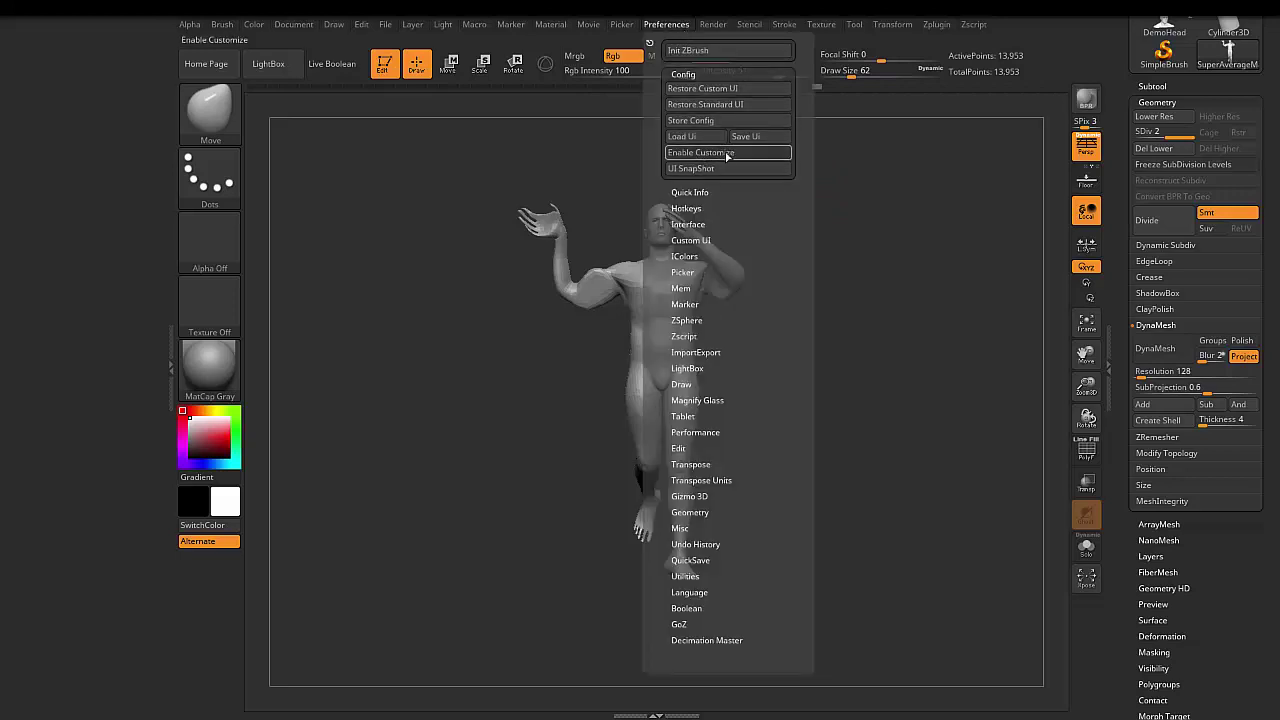
click(735, 153)
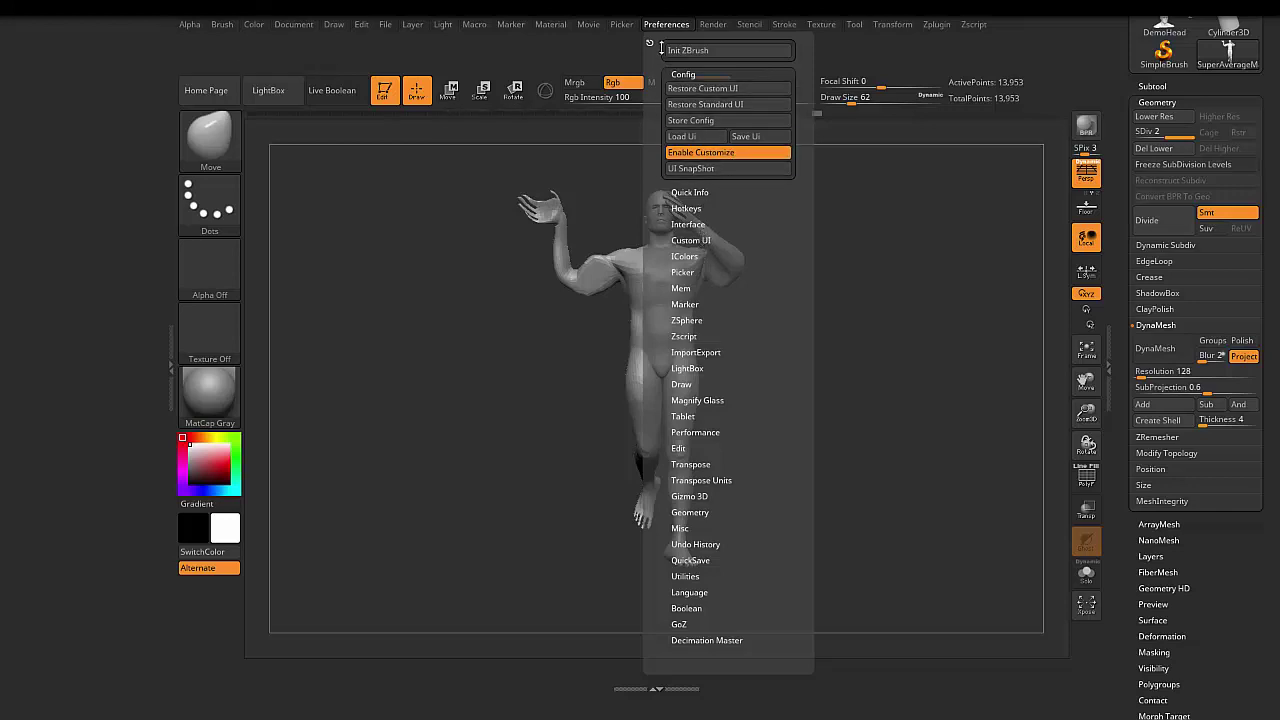
mouse_move(648, 40)
mouse_down()
mouse_move(443, 143)
mouse_move(91, 186)
mouse_up()
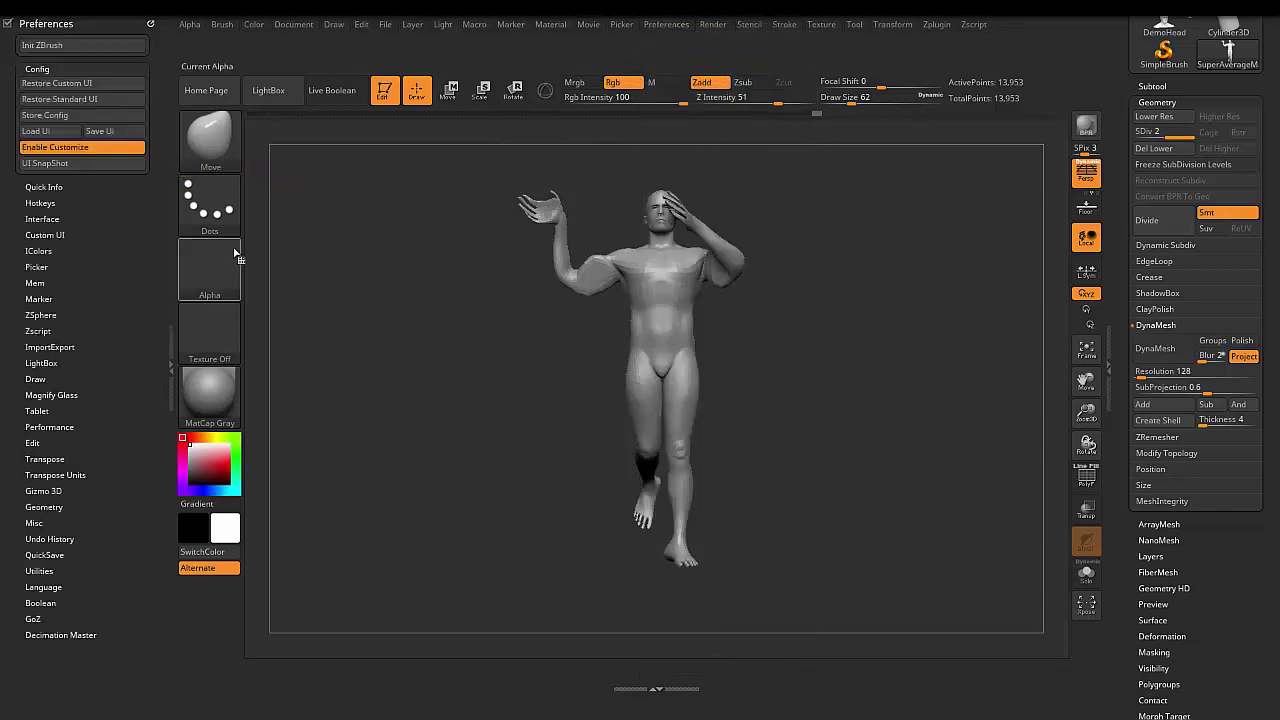
Expand the Custom UI section in the docked Preferences palette.
click(58, 231)
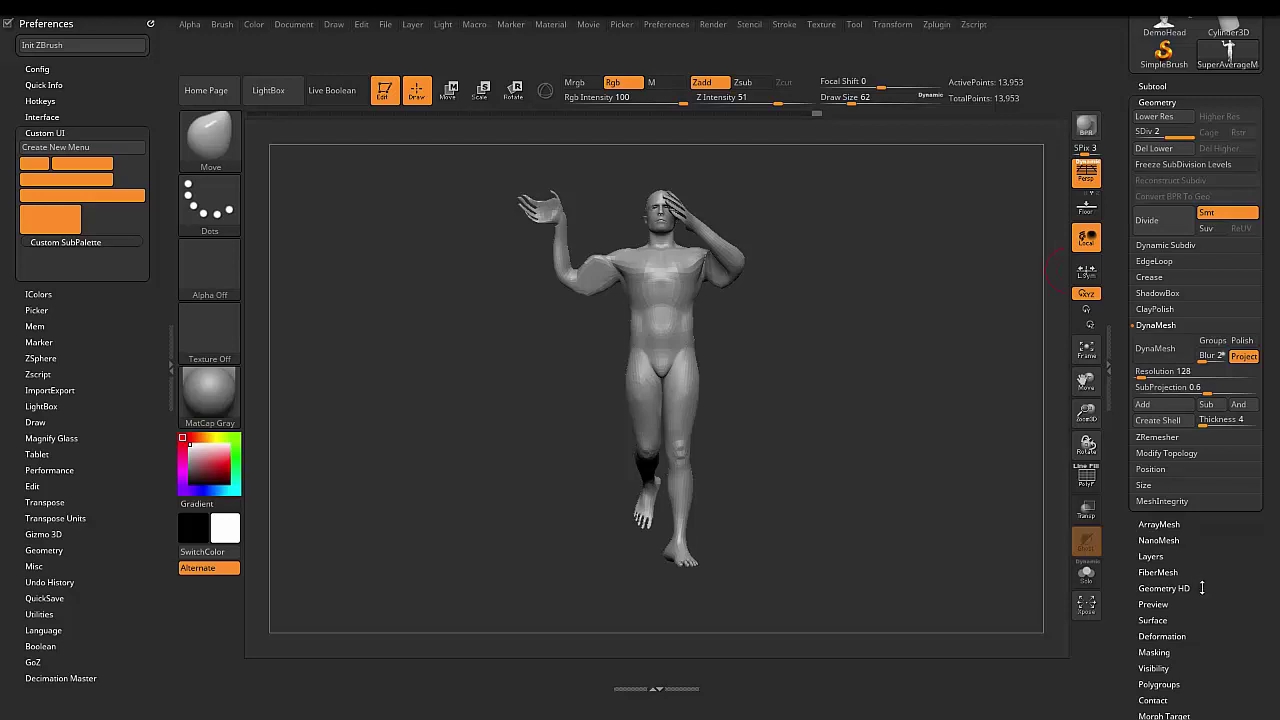
Create a new custom menu titled 'test', check it in the menu bar, and close Preferences.
click(71, 148)
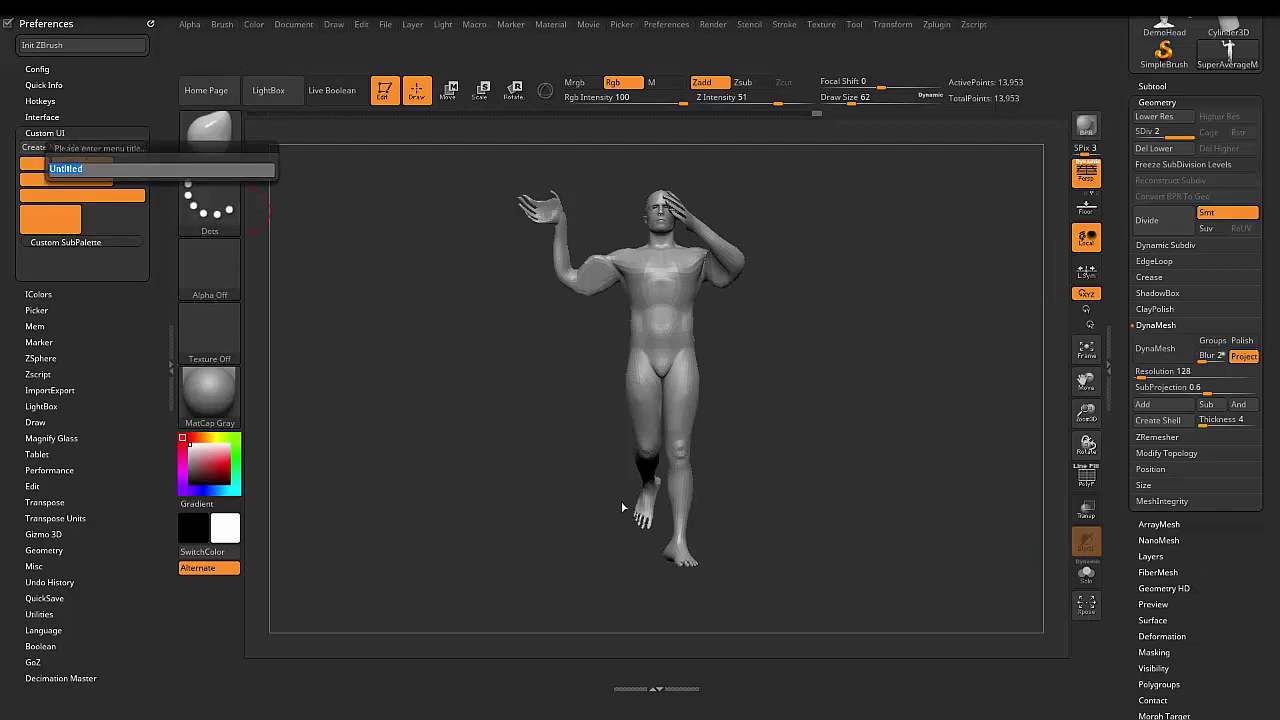
text(te)
key(Return)
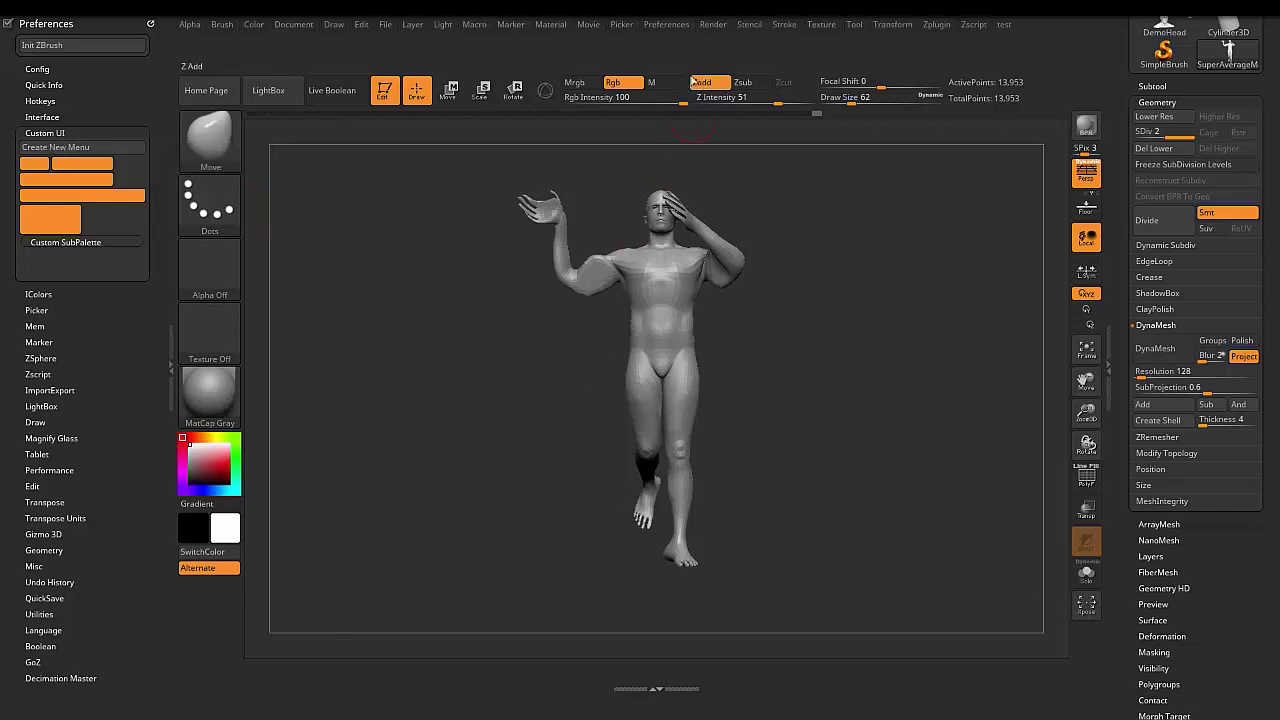
click(1005, 28)
click(150, 23)
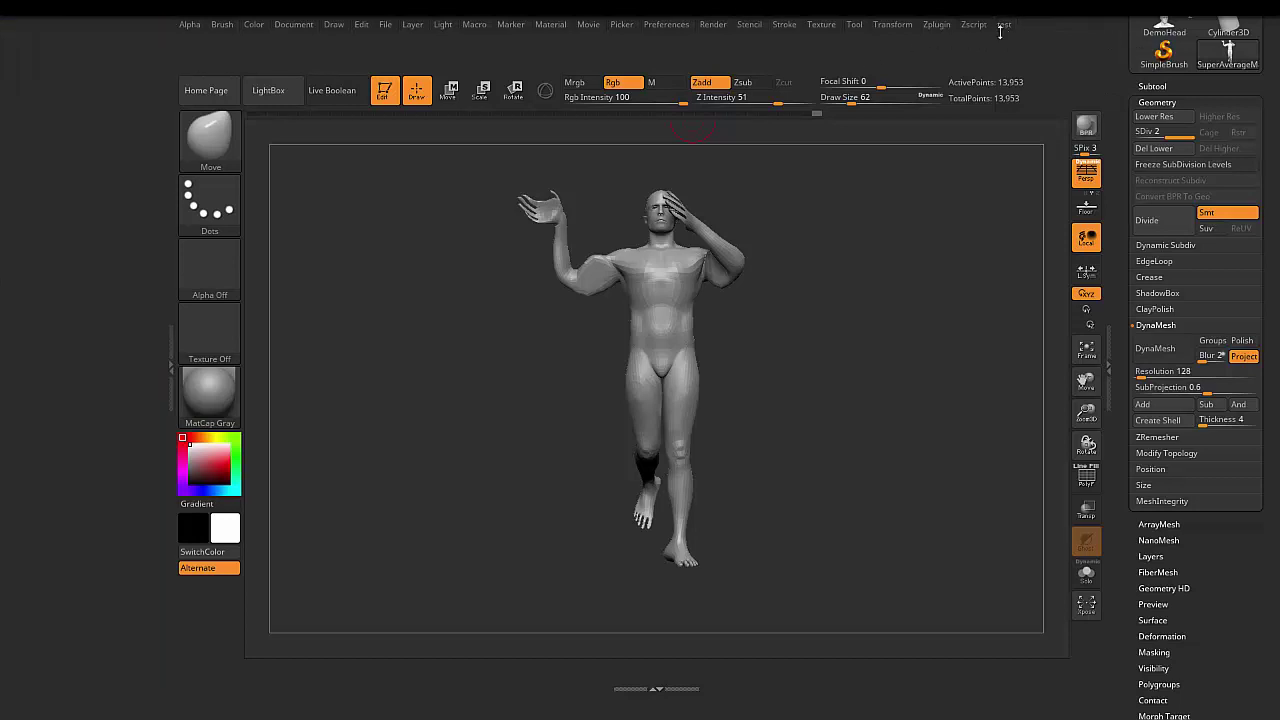
Dock the test menu in the left tray and copy the DynaMesh button into it.
click(1003, 28)
drag(1003, 36, 30, 122)
key(ctrl)
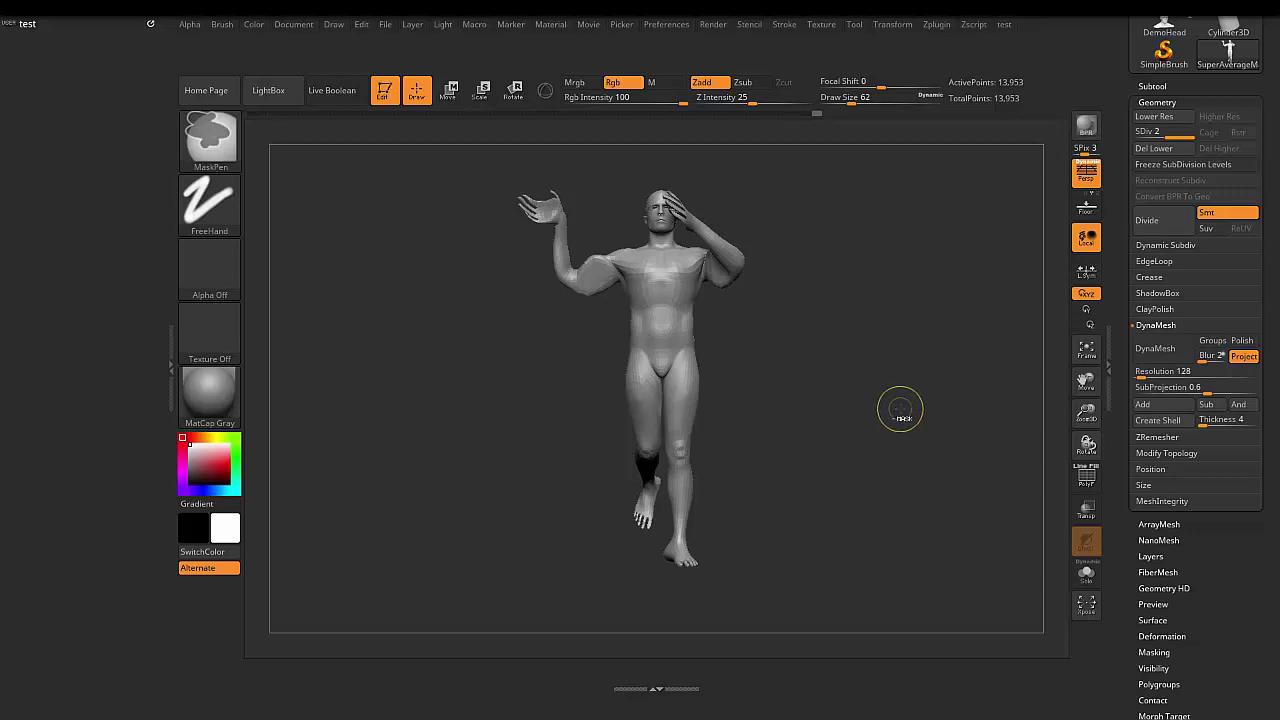
mouse_move(1160, 348)
mouse_down()
mouse_move(998, 342)
mouse_move(48, 40)
mouse_move(58, 45)
mouse_up()
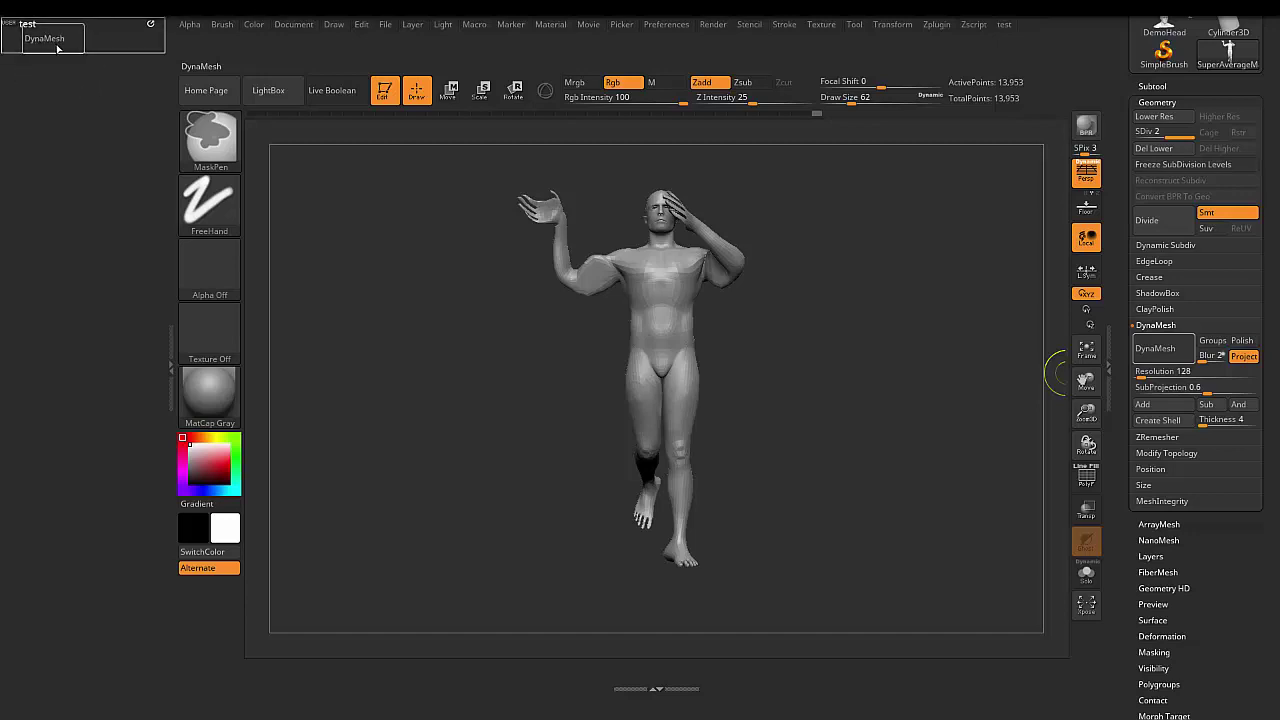
mouse_move(58, 45)
mouse_down()
mouse_move(54, 75)
mouse_move(54, 46)
mouse_move(50, 57)
mouse_move(1006, 26)
mouse_up()
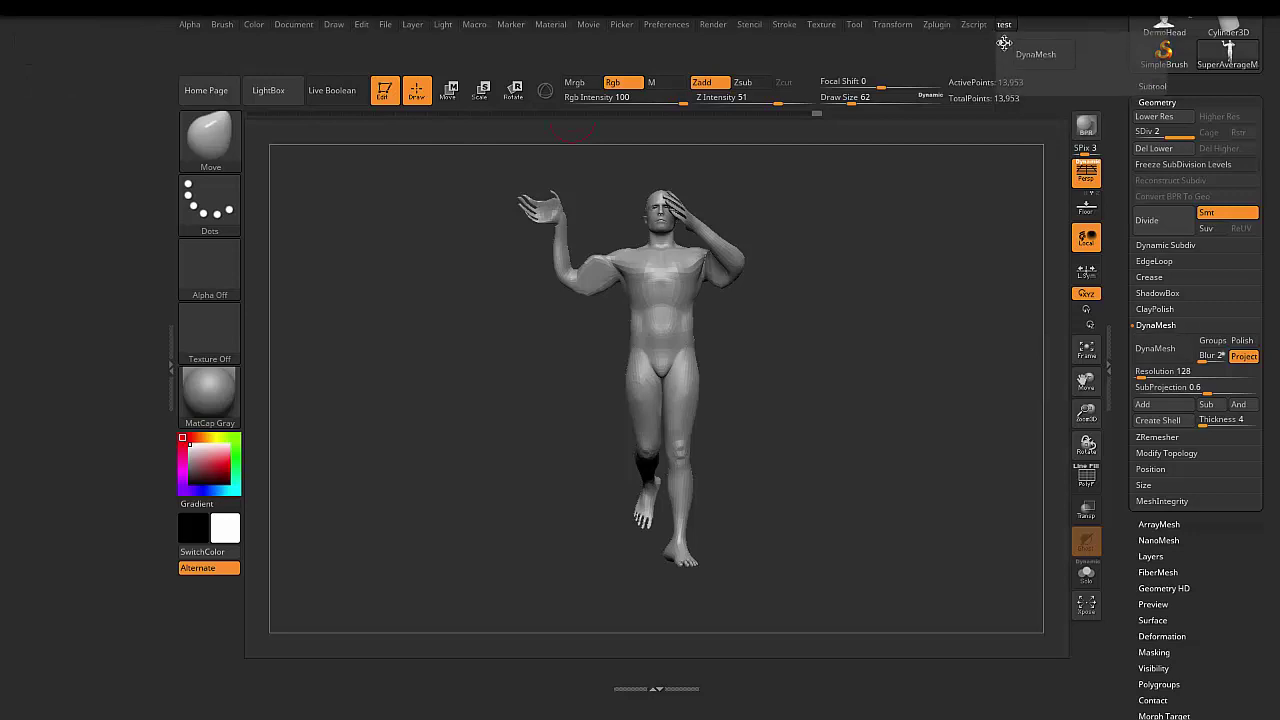
ctrl+alt+drag(1004, 42, 30, 40)
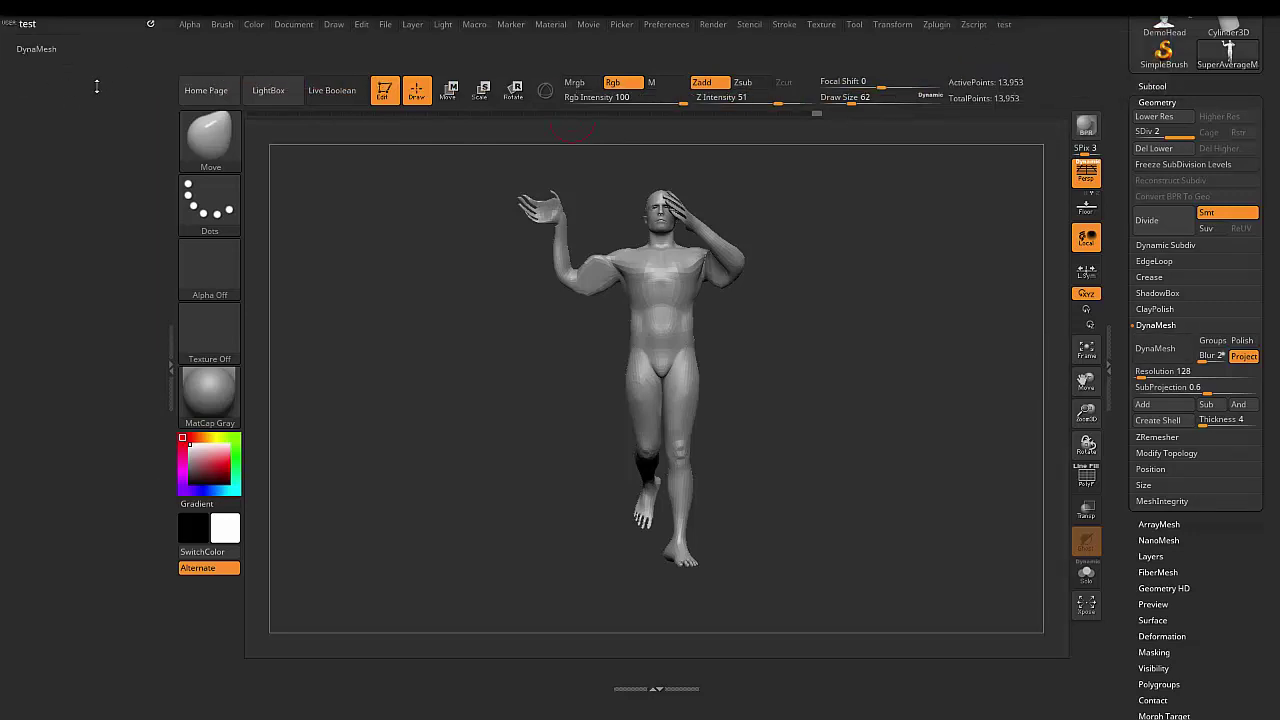
Add the Resolution slider, ZRemesher and Target Polygons Count slider to the test menu.
ctrl+alt+drag(1165, 371, 1042, 347)
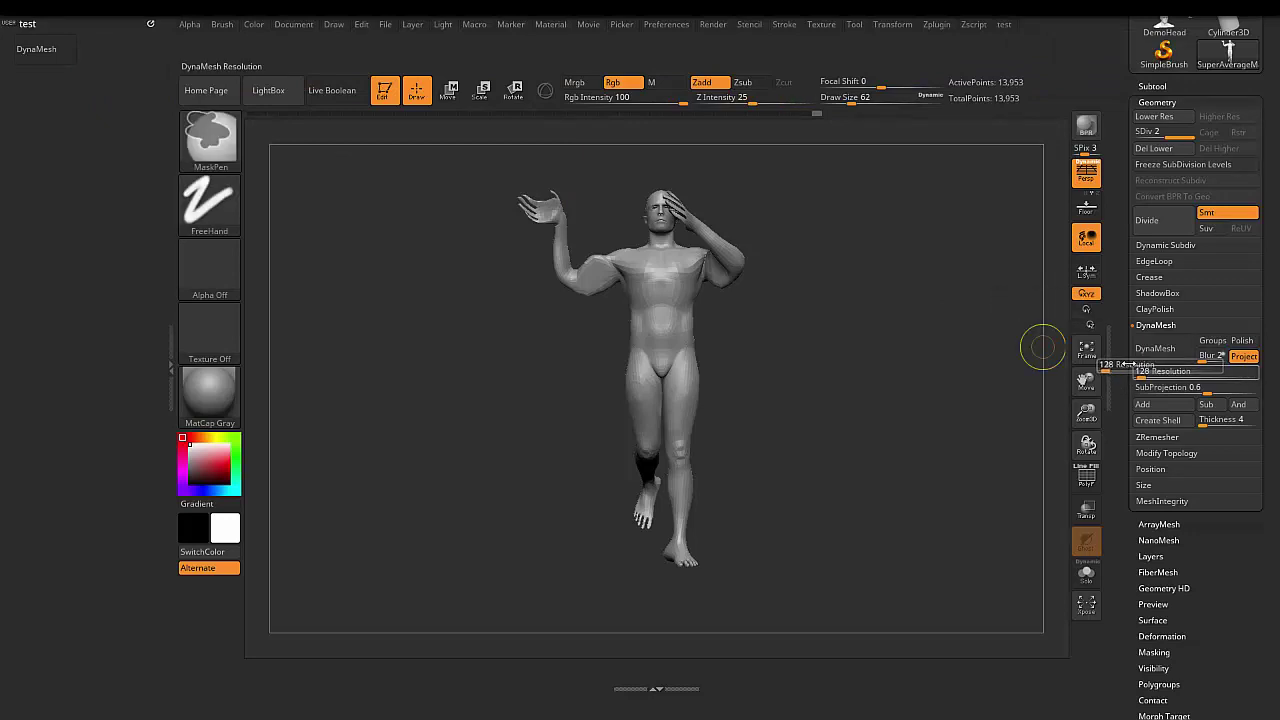
mouse_move(1103, 365)
mouse_down()
mouse_move(545, 257)
mouse_move(35, 56)
mouse_move(44, 62)
mouse_up()
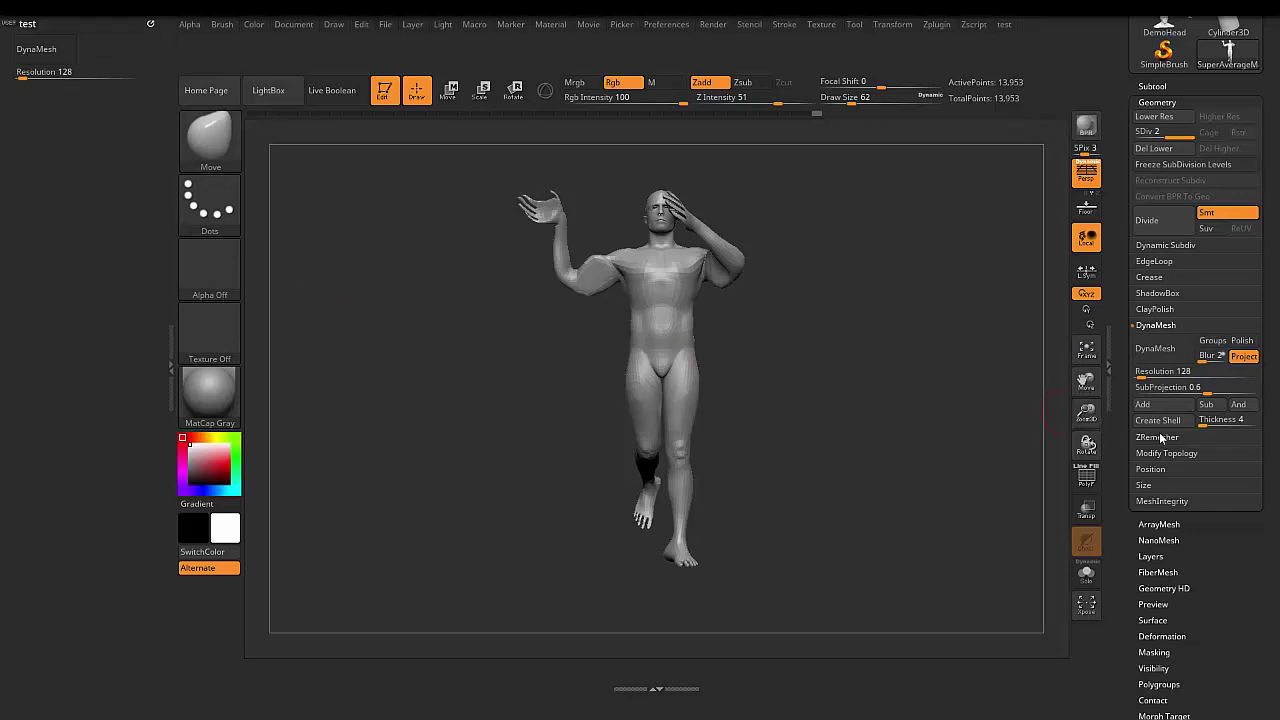
click(1158, 437)
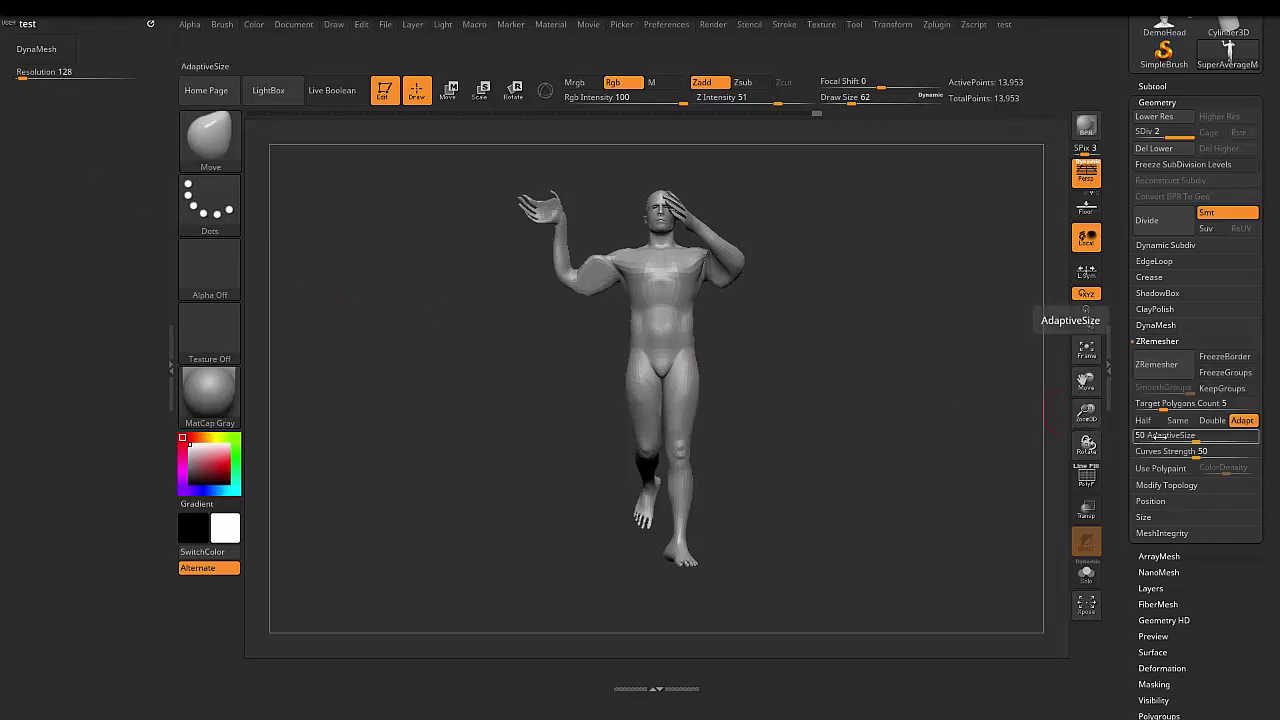
key(ctrl)
click(1162, 370)
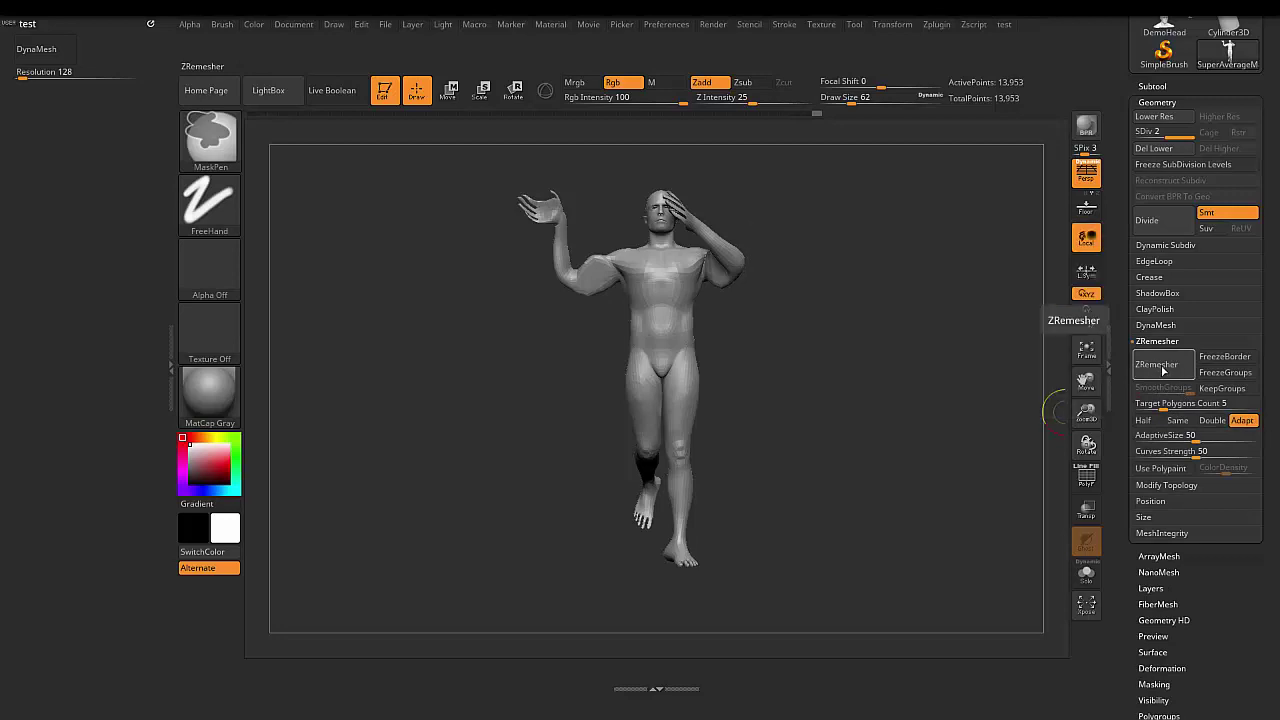
mouse_move(1166, 368)
ctrl+alt+mouse_down()
mouse_move(118, 112)
mouse_move(60, 80)
ctrl+alt+mouse_up()
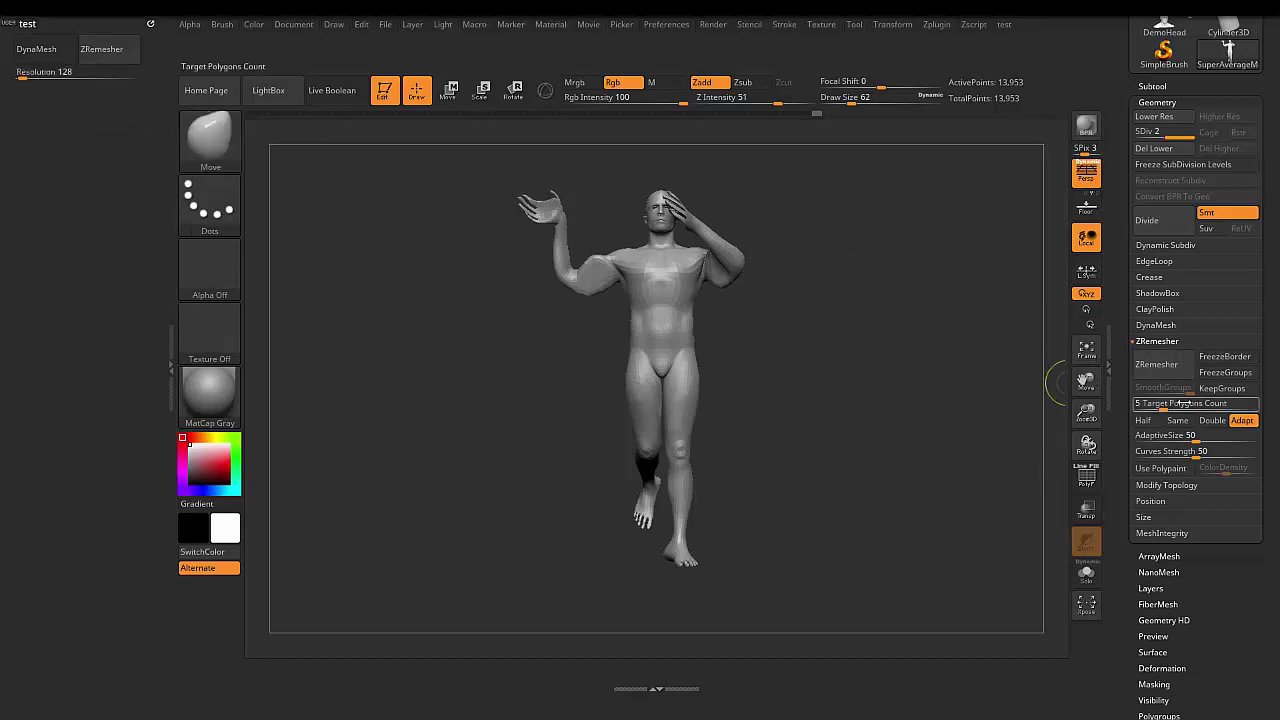
mouse_move(1185, 403)
ctrl+alt+mouse_down()
mouse_move(651, 288)
mouse_move(60, 74)
mouse_move(70, 88)
ctrl+alt+mouse_up()
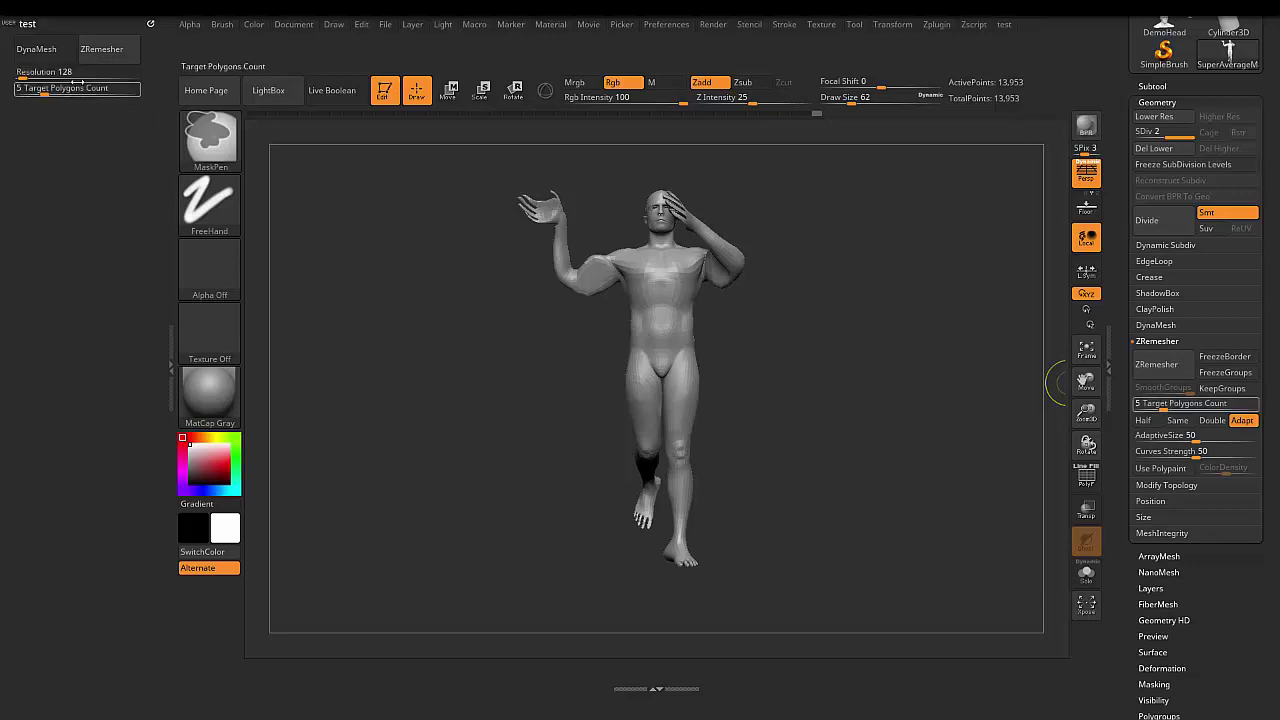
ctrl+alt+drag(104, 49, 84, 74)
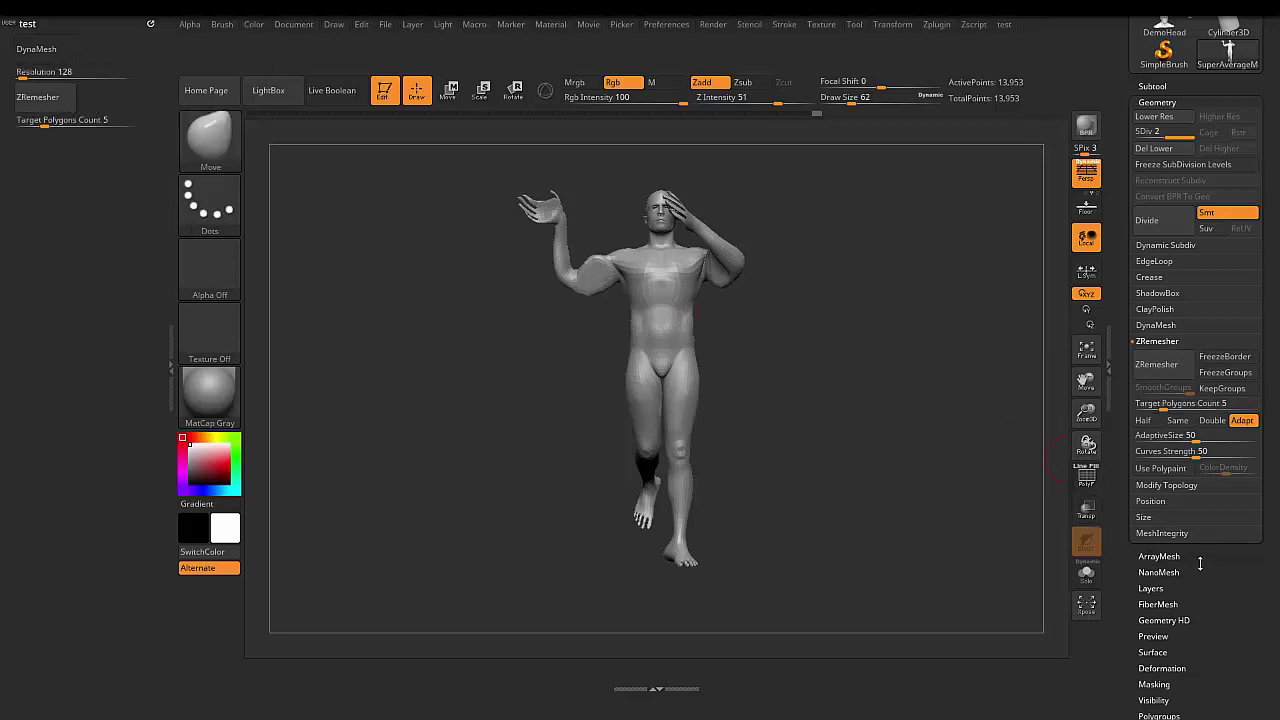
scroll(1214, 590, up, 2)
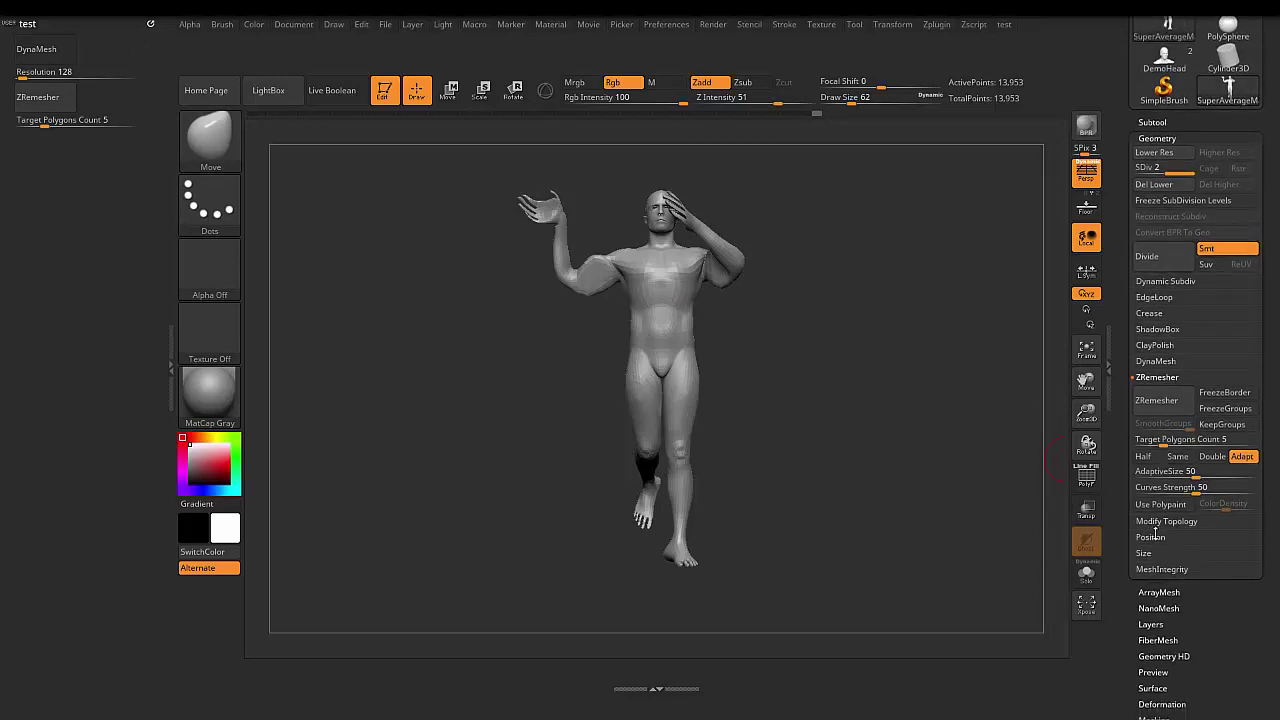
Copy Del Hidden from Modify Topology into the test menu next to DynaMesh.
click(1168, 521)
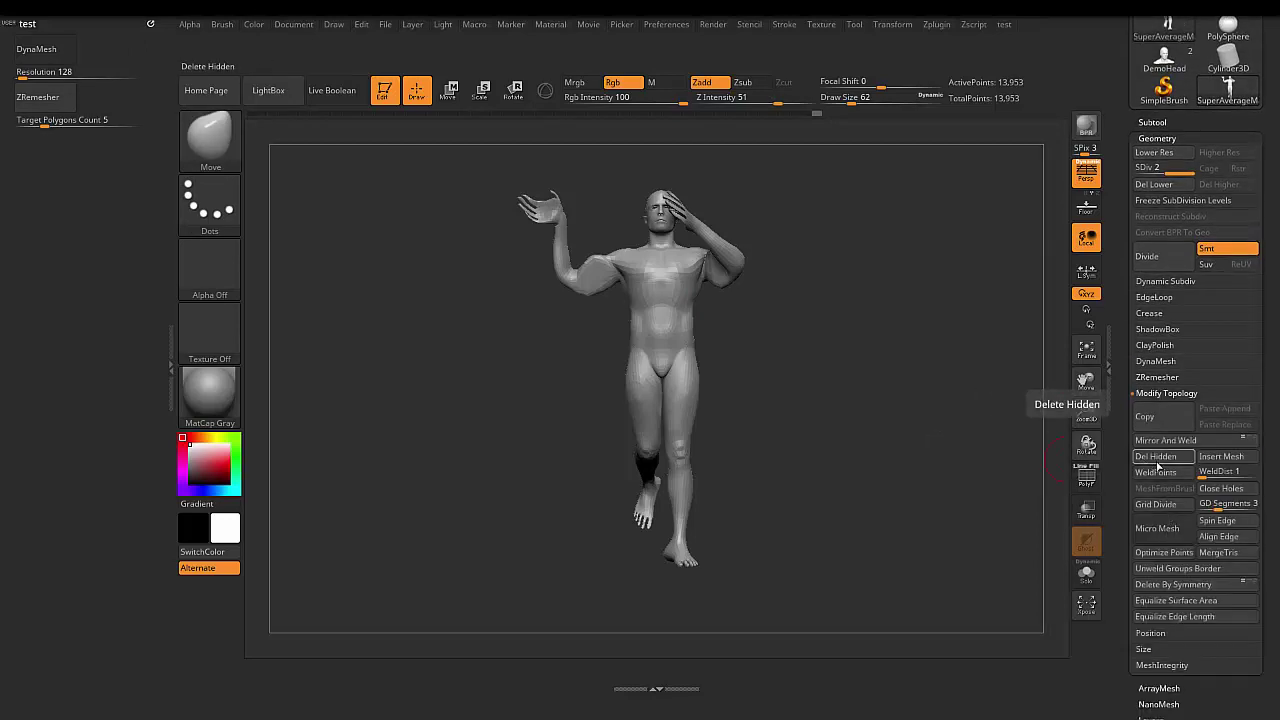
mouse_move(1165, 457)
ctrl+alt+mouse_down()
mouse_move(47, 132)
mouse_move(61, 140)
ctrl+alt+mouse_up()
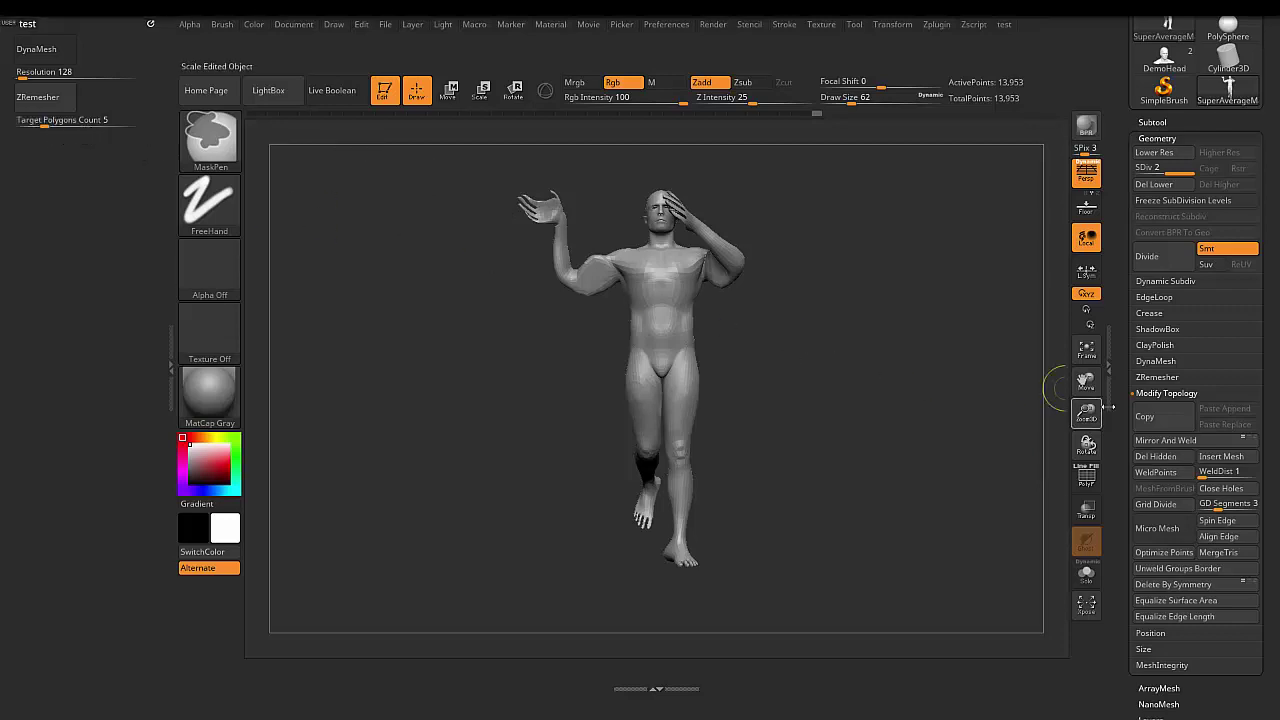
mouse_move(1155, 456)
ctrl+alt+mouse_down()
mouse_move(376, 241)
mouse_move(101, 43)
ctrl+alt+mouse_up()
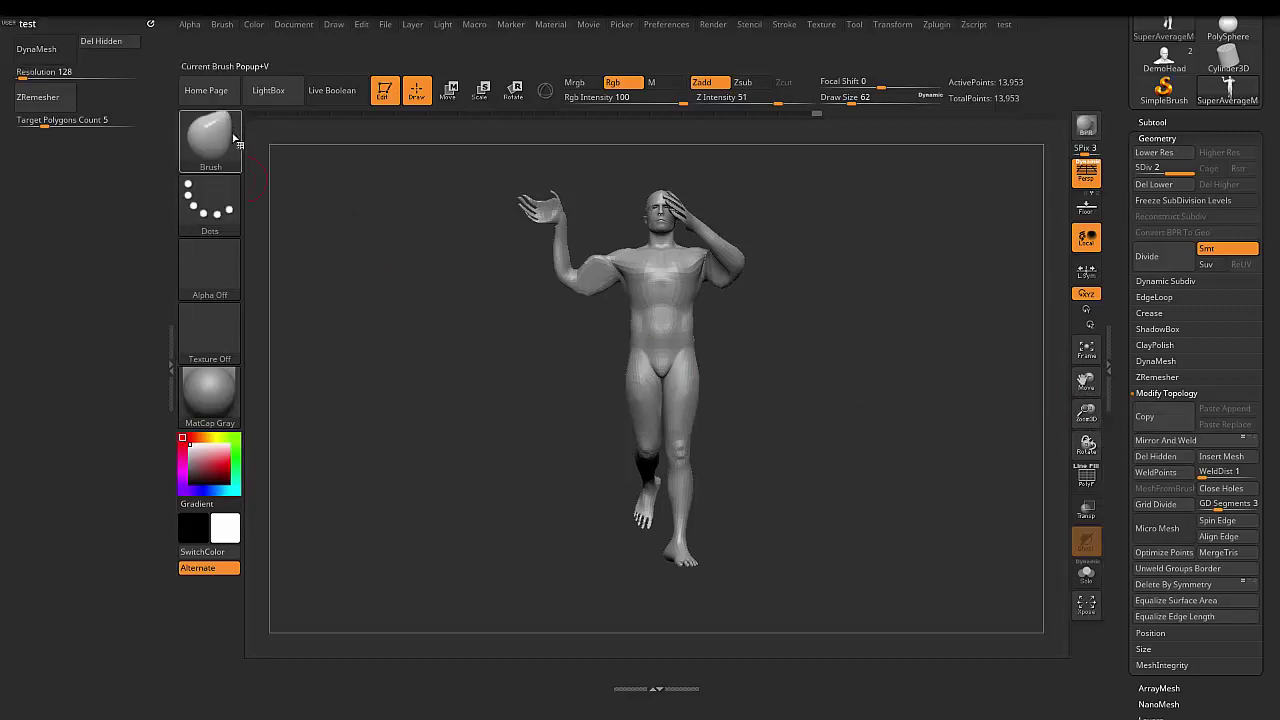
Copy the Move brush from the brush picker into the test menu.
click(225, 27)
click(214, 38)
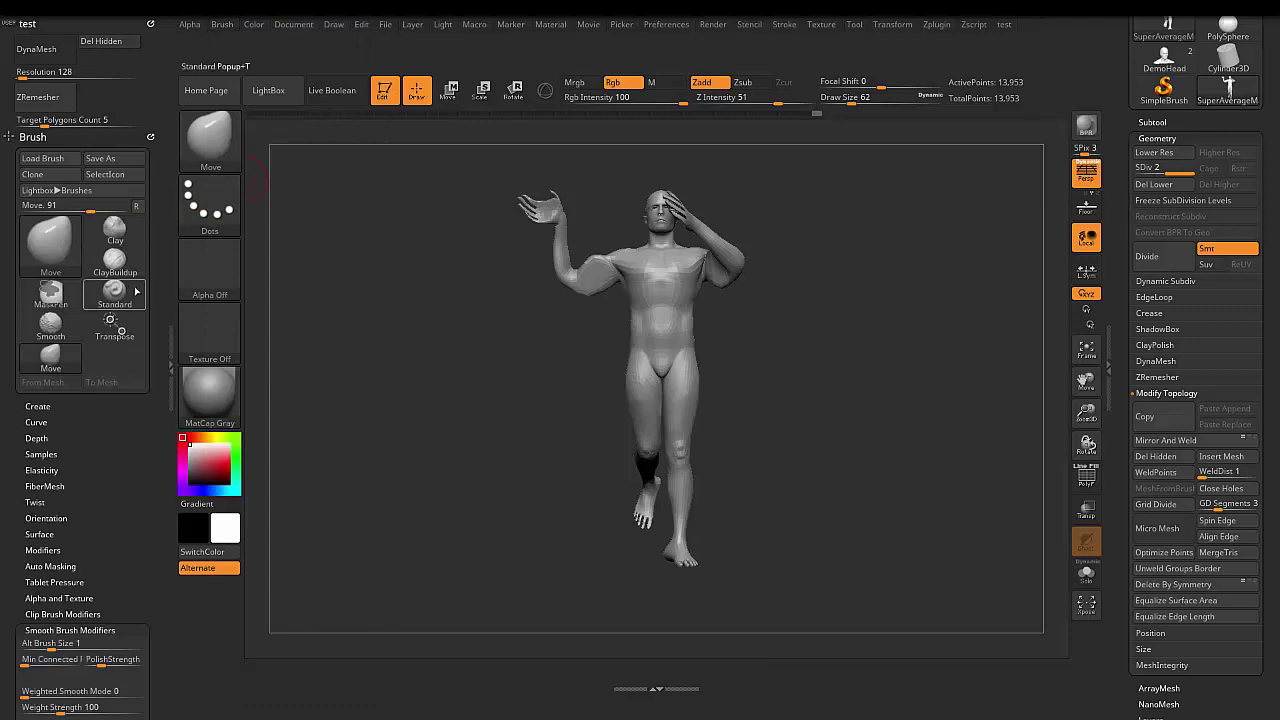
click(212, 132)
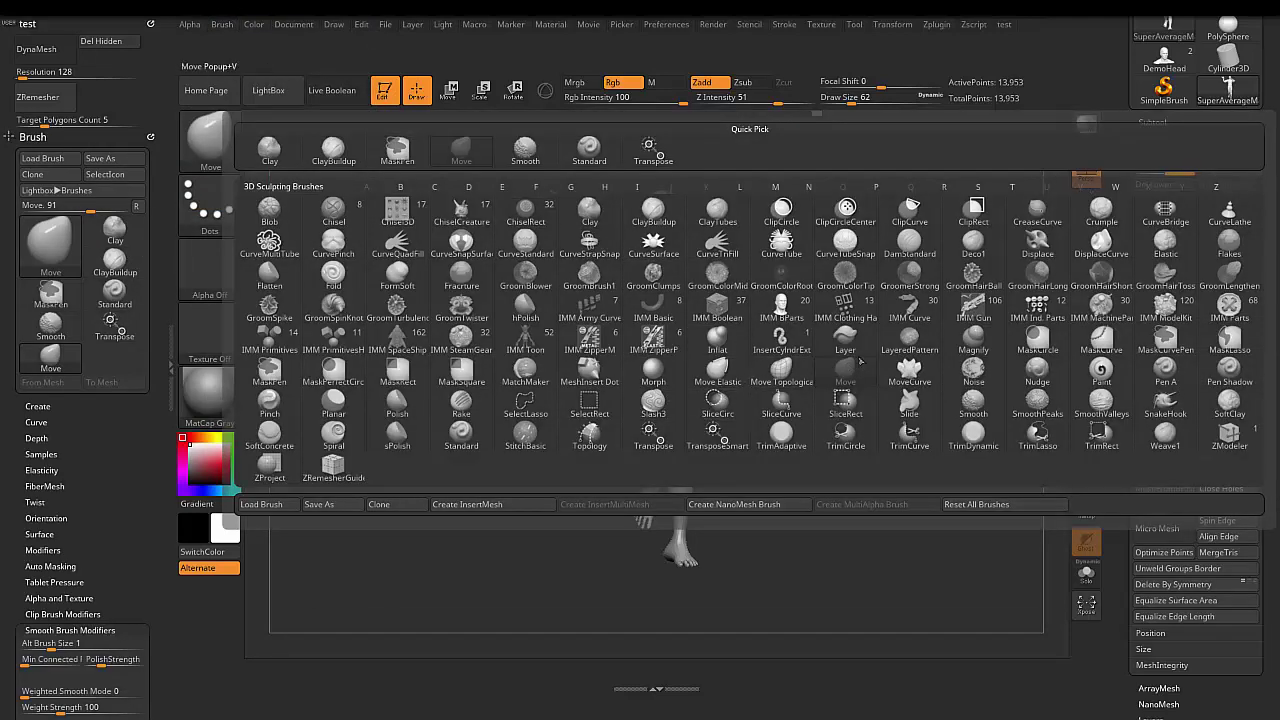
key(ctrl)
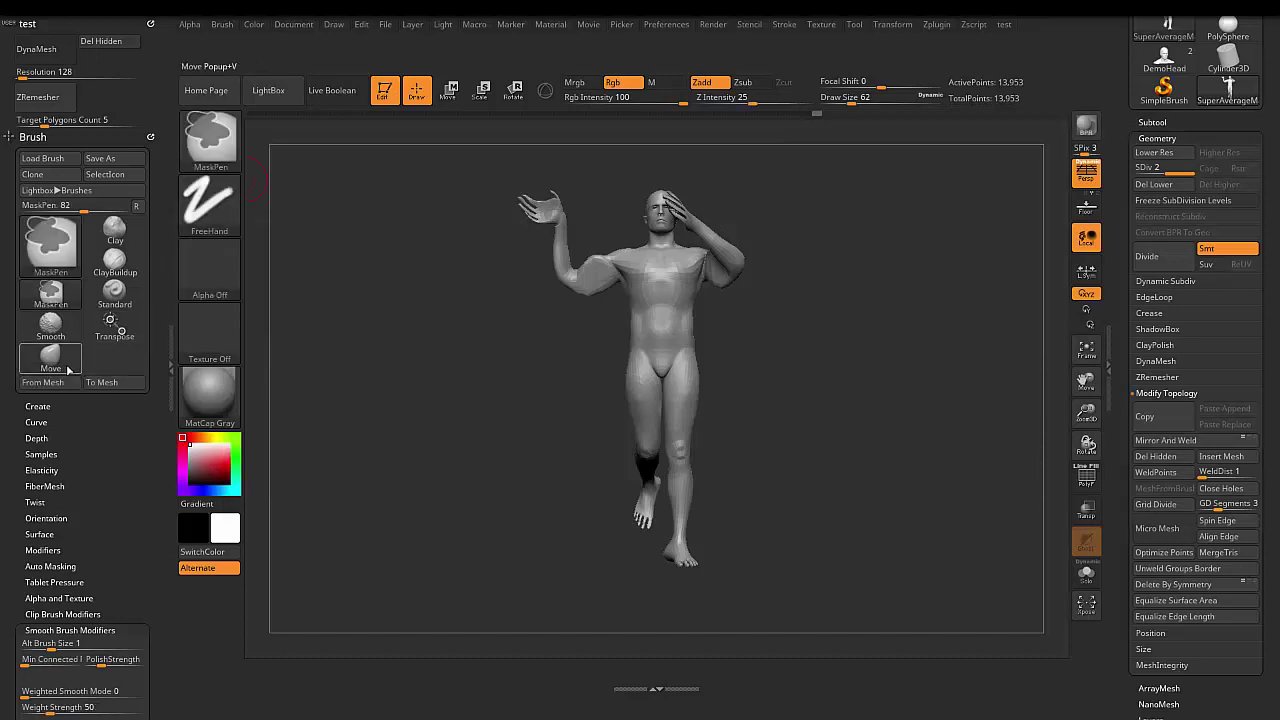
ctrl+alt+drag(60, 355, 110, 88)
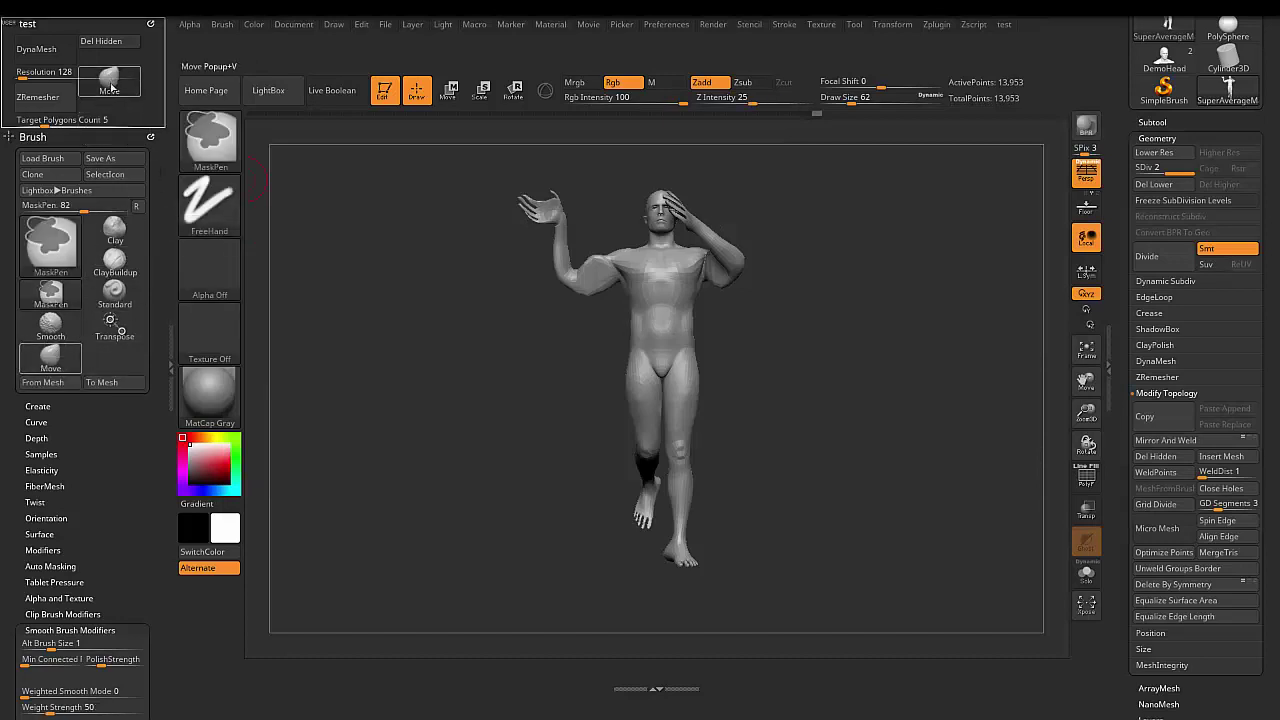
click(110, 92)
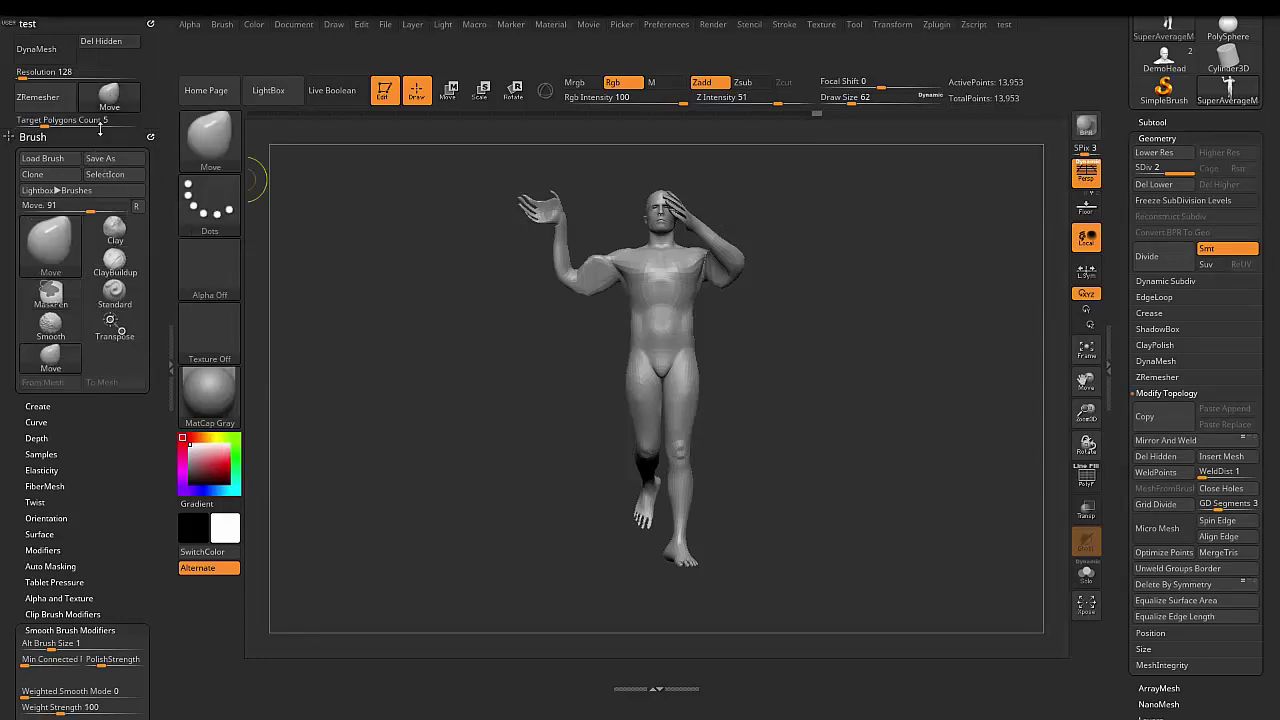
Add the Pinch and Slash3 brushes to the test menu.
click(210, 136)
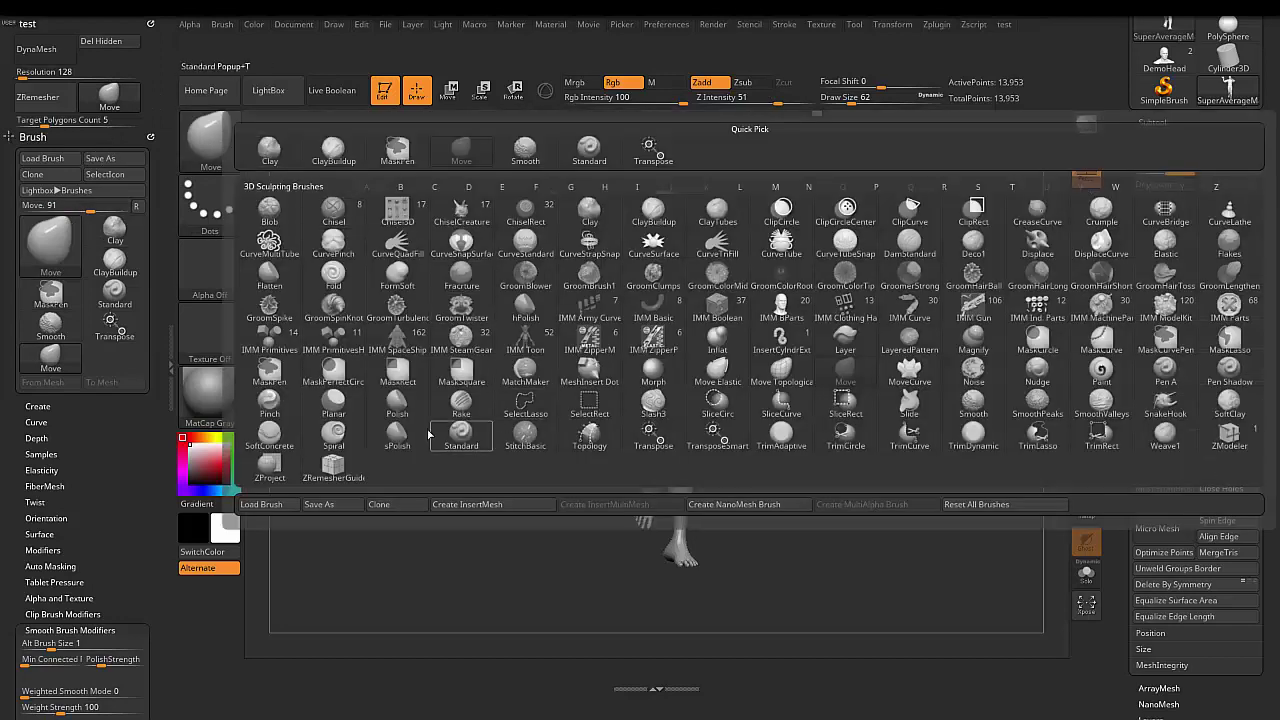
click(270, 403)
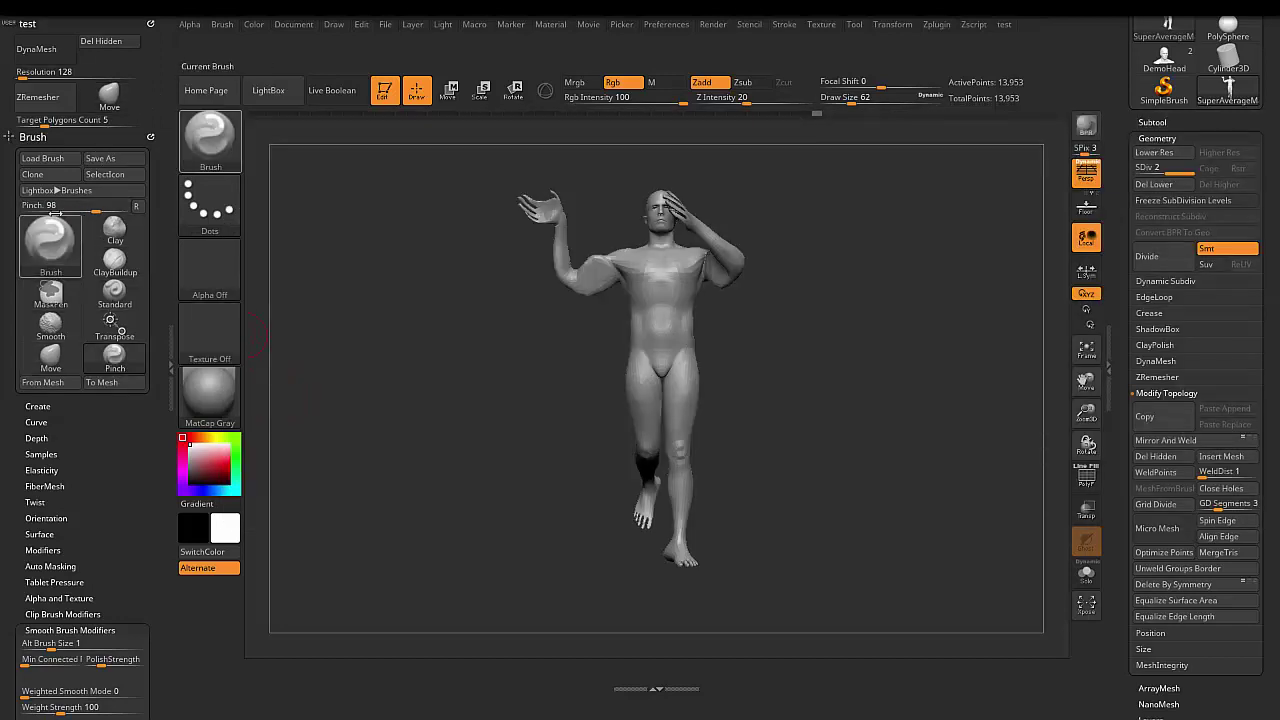
click(50, 295)
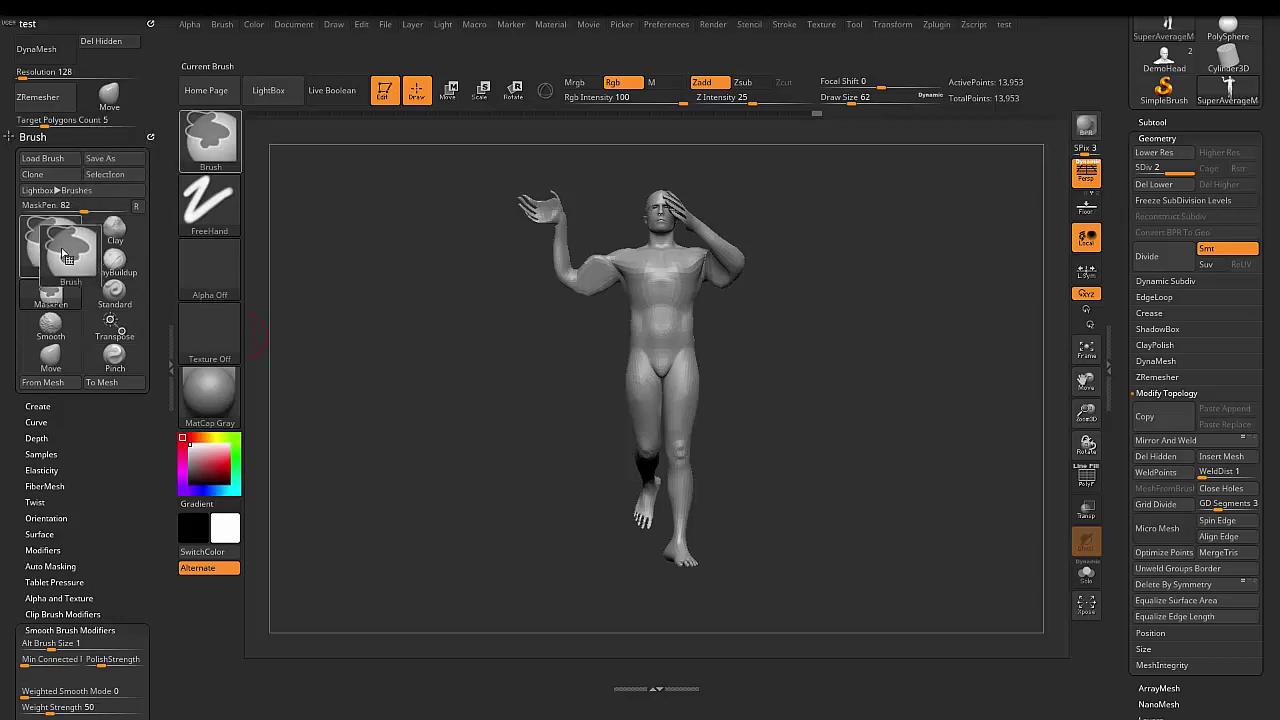
ctrl+alt+drag(115, 355, 133, 97)
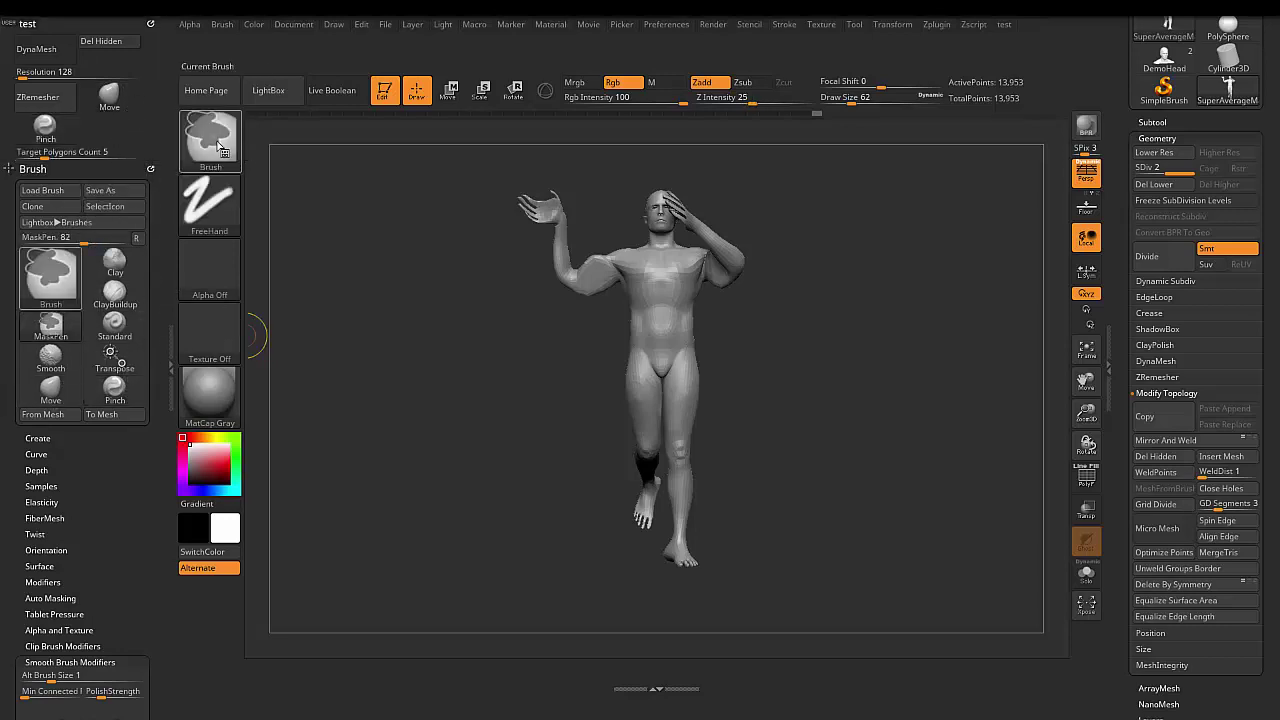
click(44, 125)
click(210, 140)
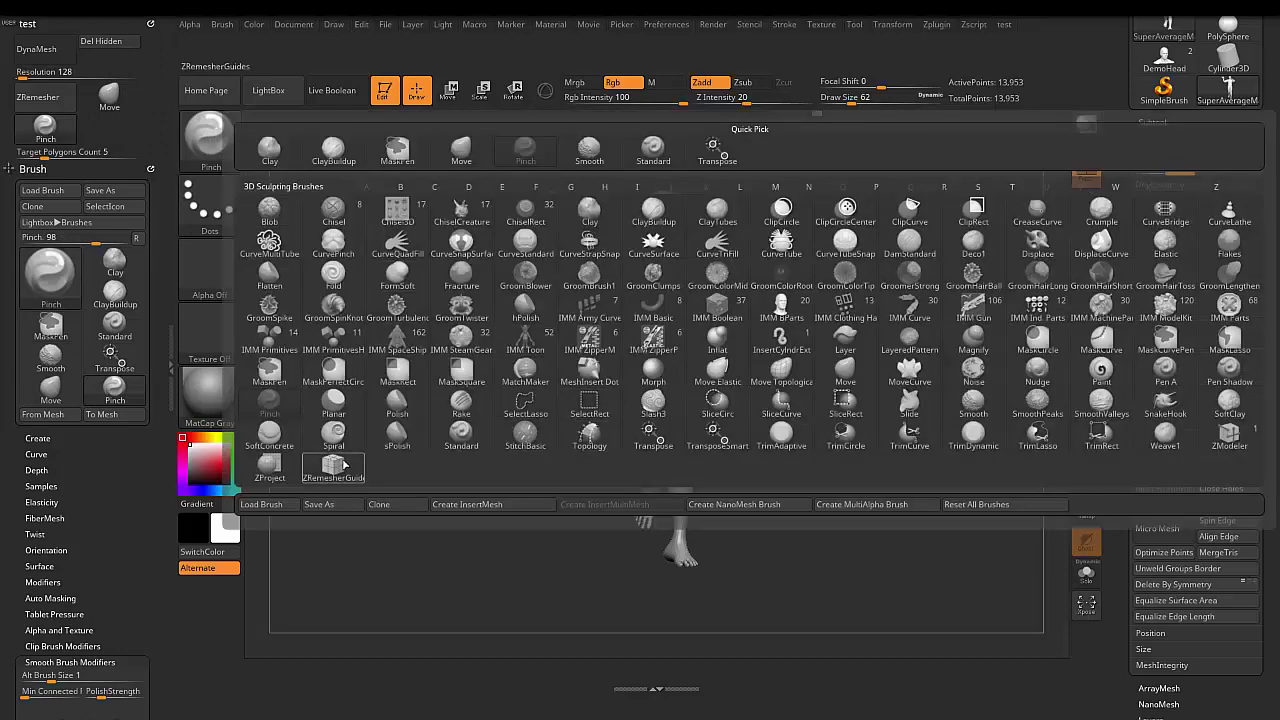
click(653, 405)
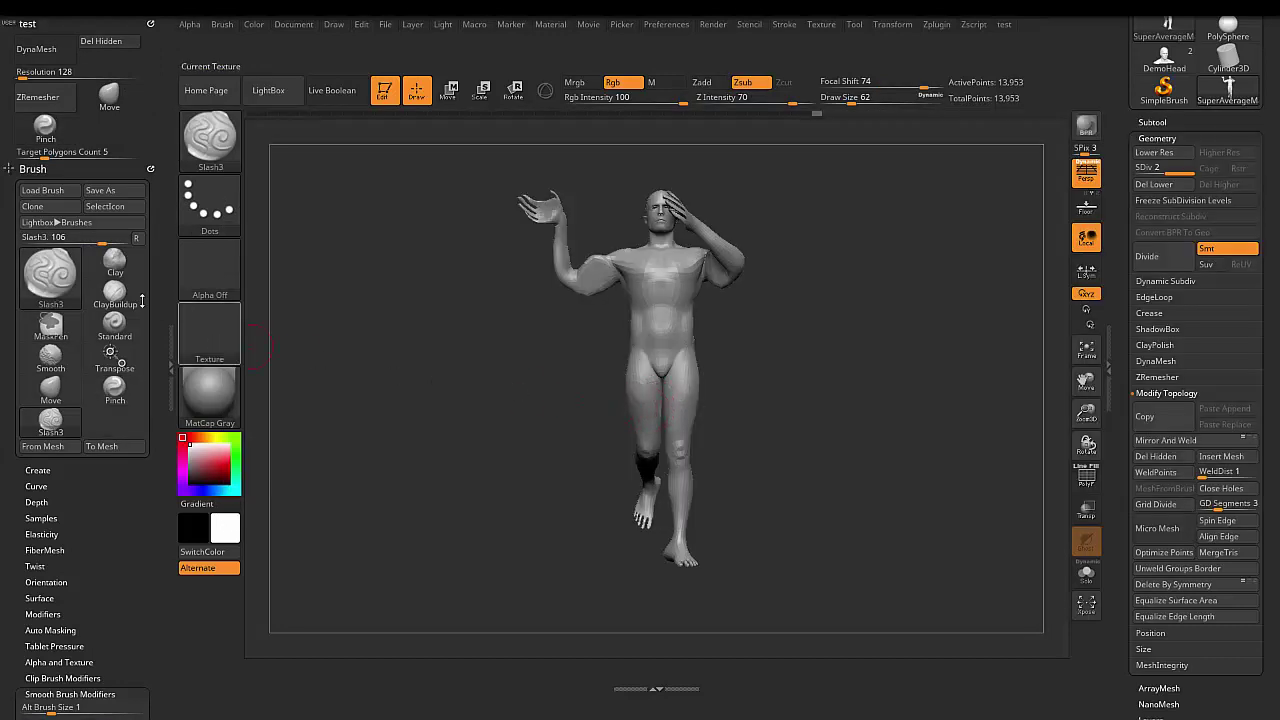
ctrl+alt+drag(50, 420, 129, 121)
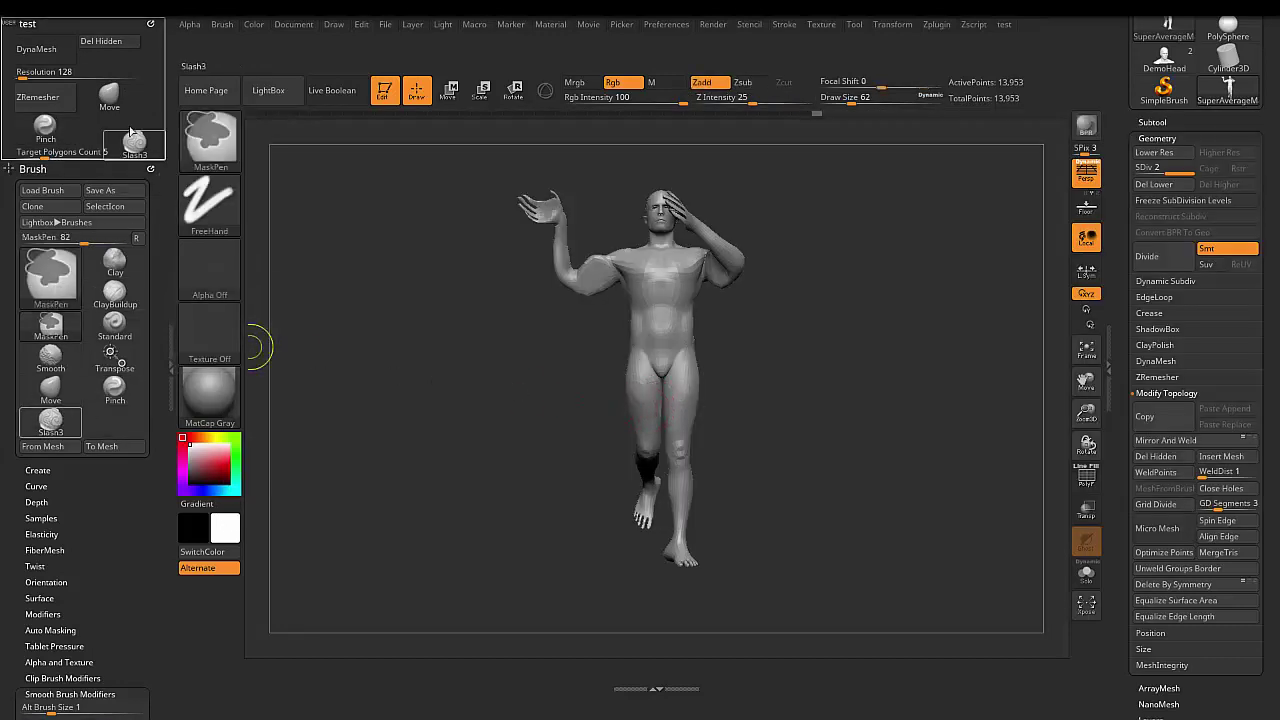
click(118, 128)
Collapse the docked Brush palette so only the test menu heading remains.
click(153, 168)
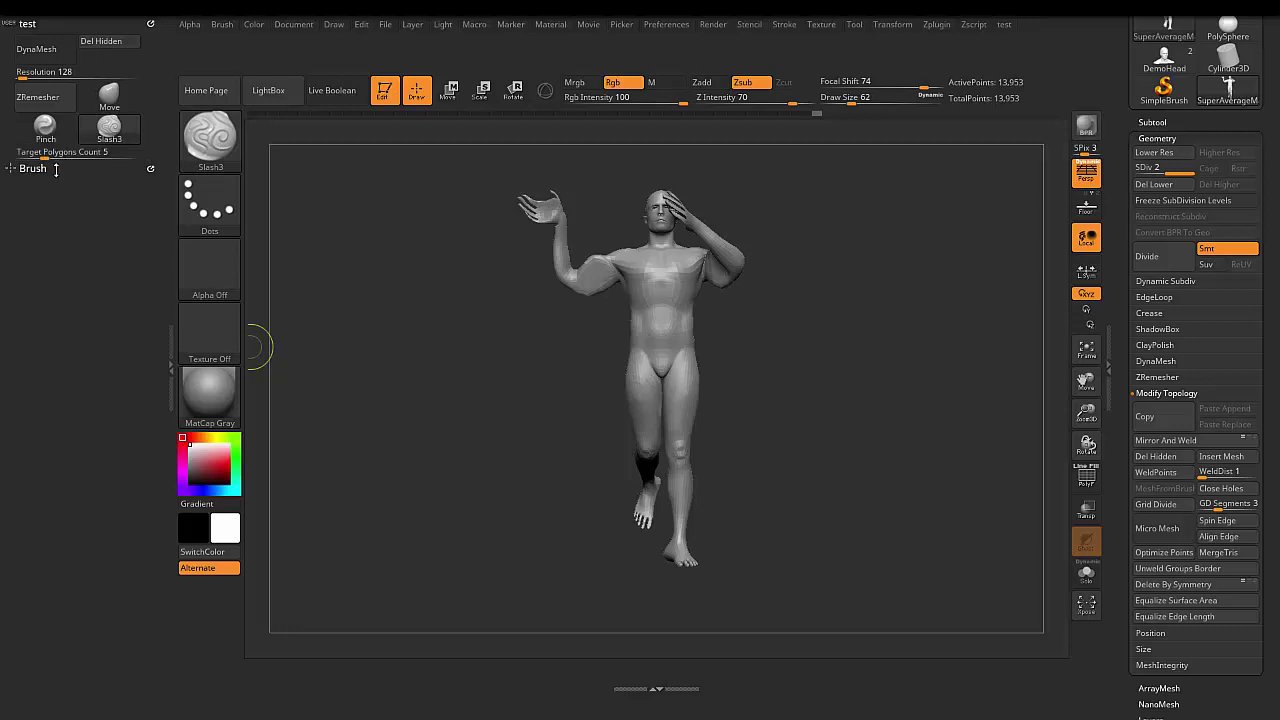
click(150, 168)
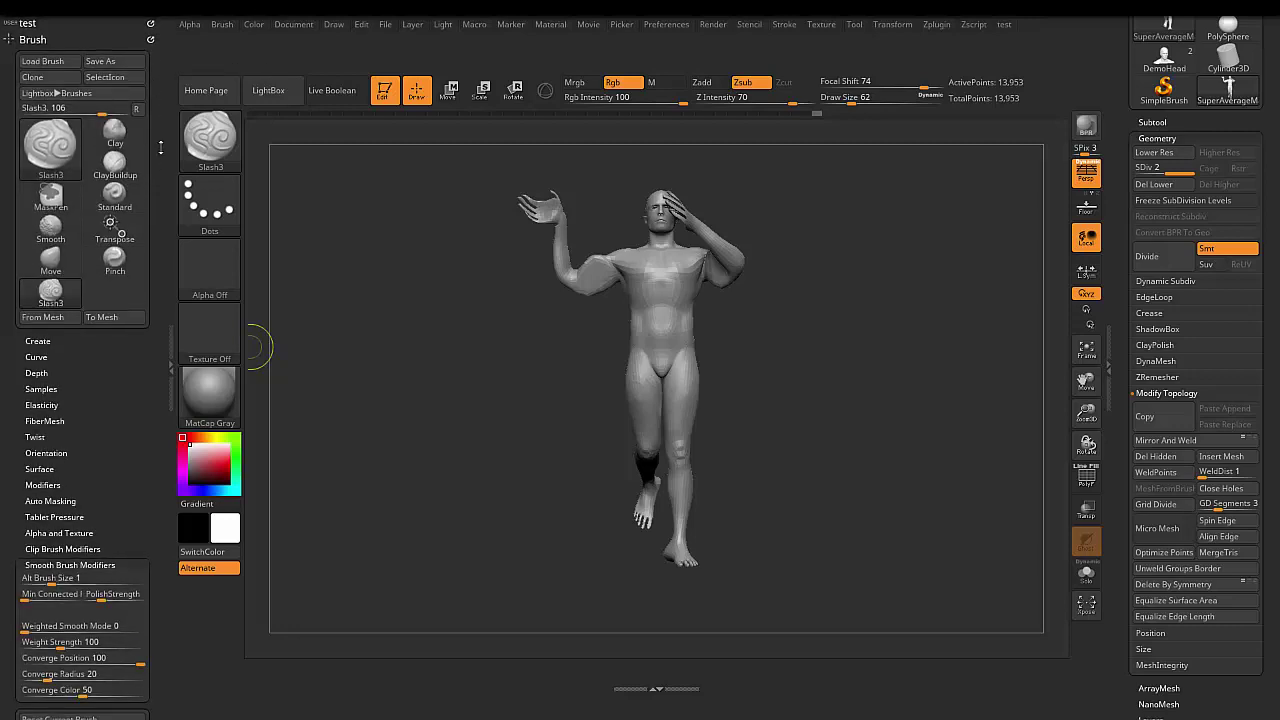
click(150, 39)
click(224, 25)
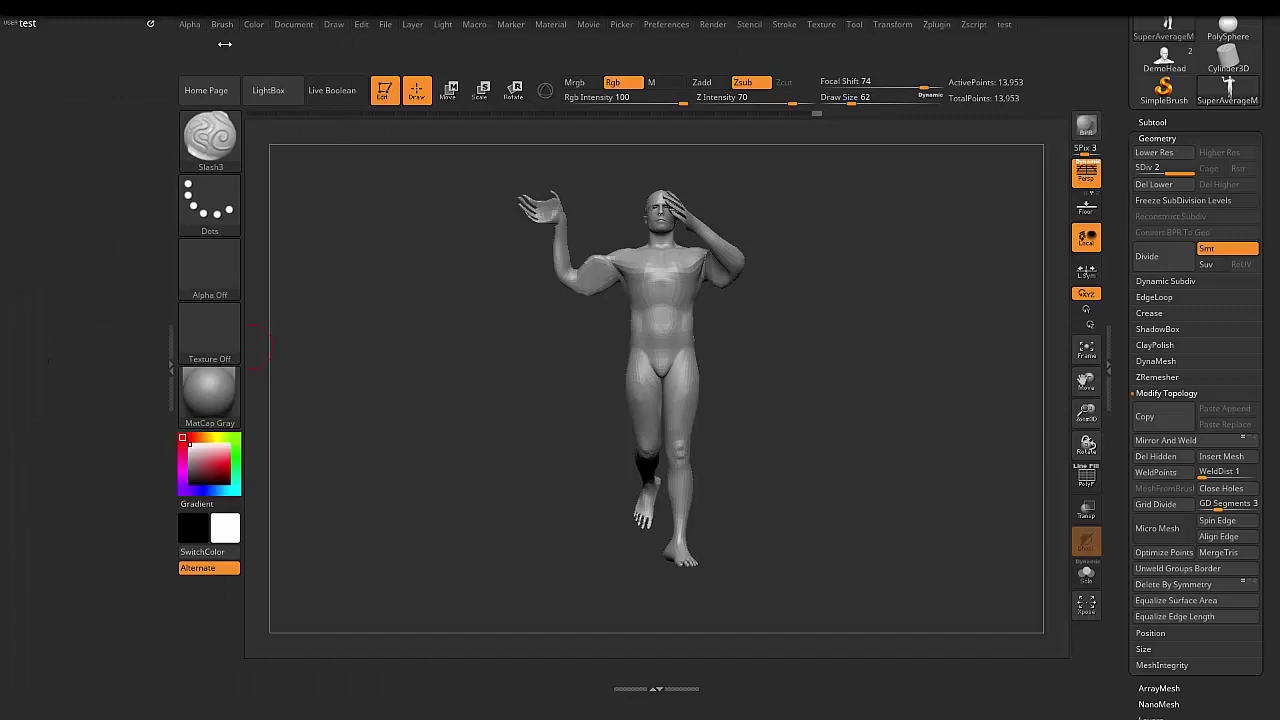
Expand the test menu in the tray, then open it as a dropdown from the menu bar.
click(150, 22)
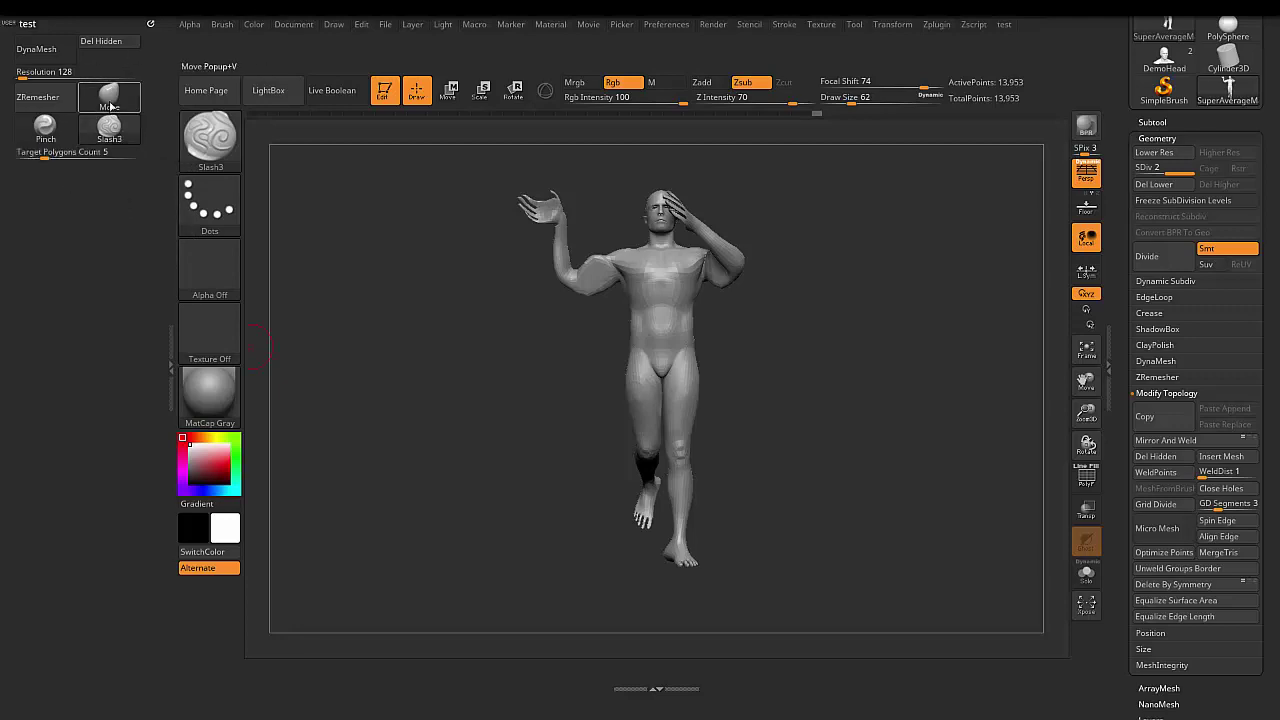
click(1008, 26)
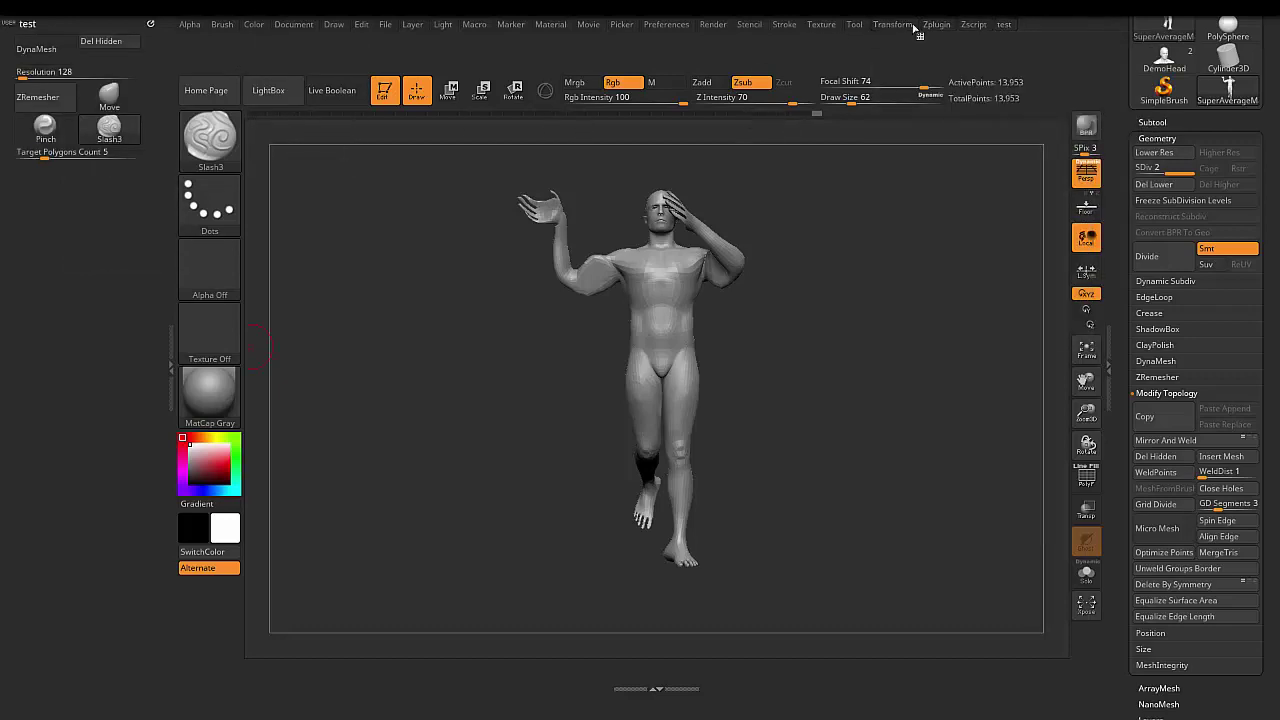
click(1008, 27)
click(1006, 25)
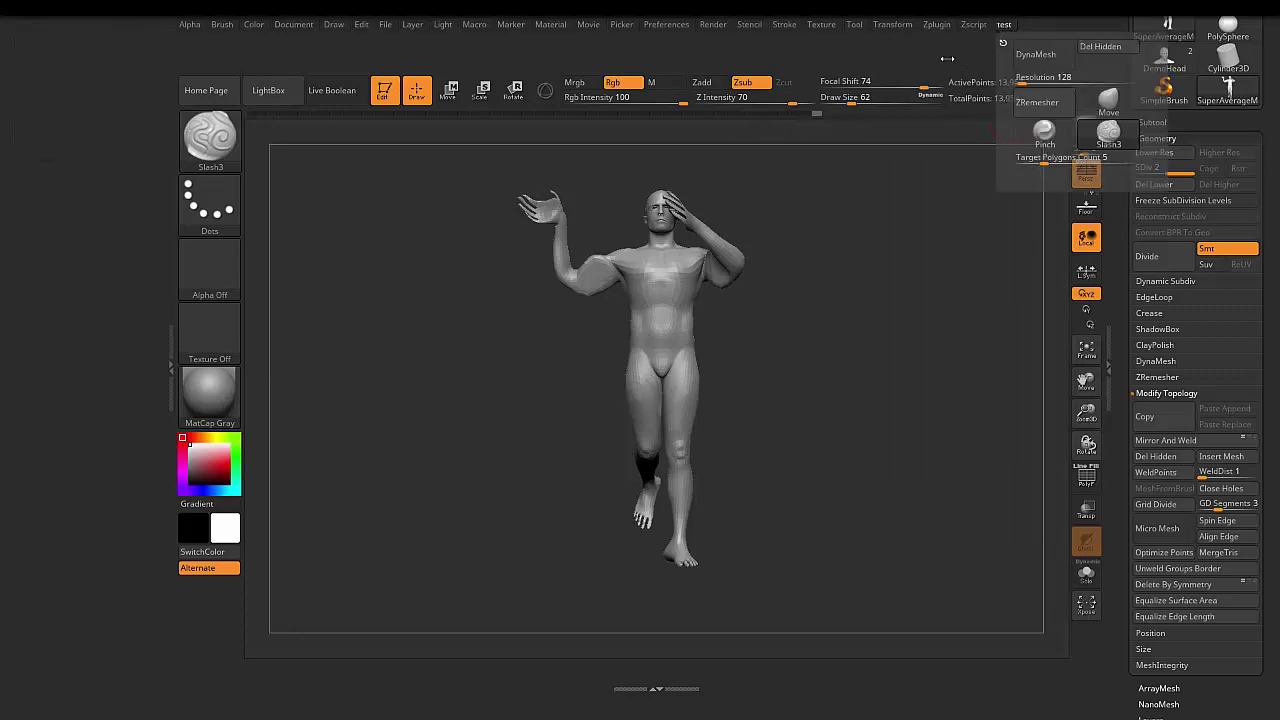
Hide the docked panel to widen the canvas and open the test menu.
click(163, 368)
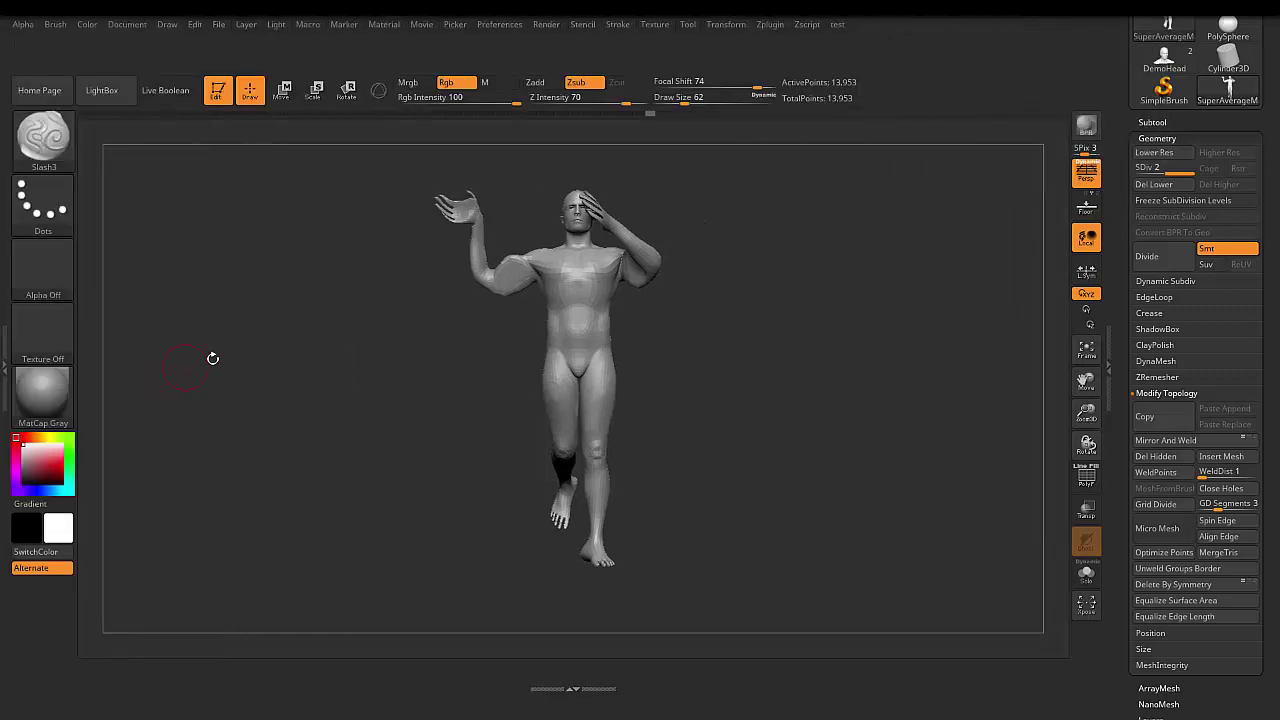
click(846, 27)
key(space)
key(space)
click(838, 25)
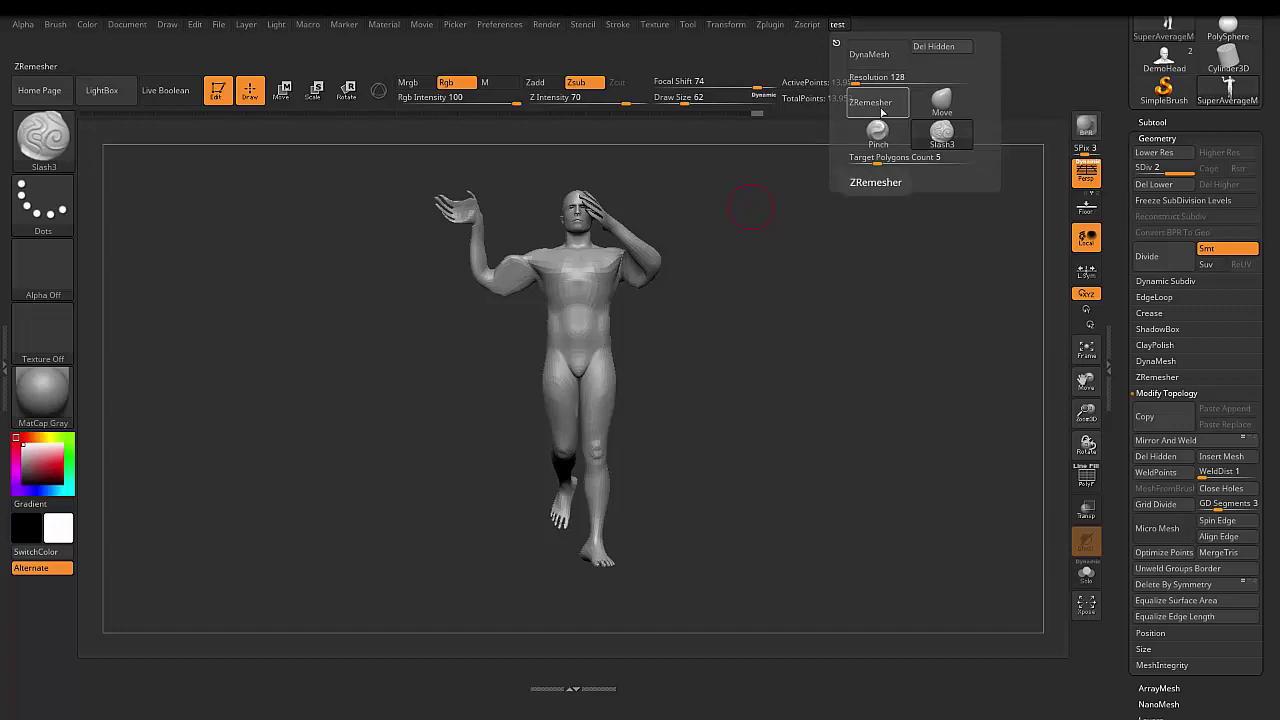
Turn on Enable Customize under Preferences > Config and reopen the test menu.
click(499, 24)
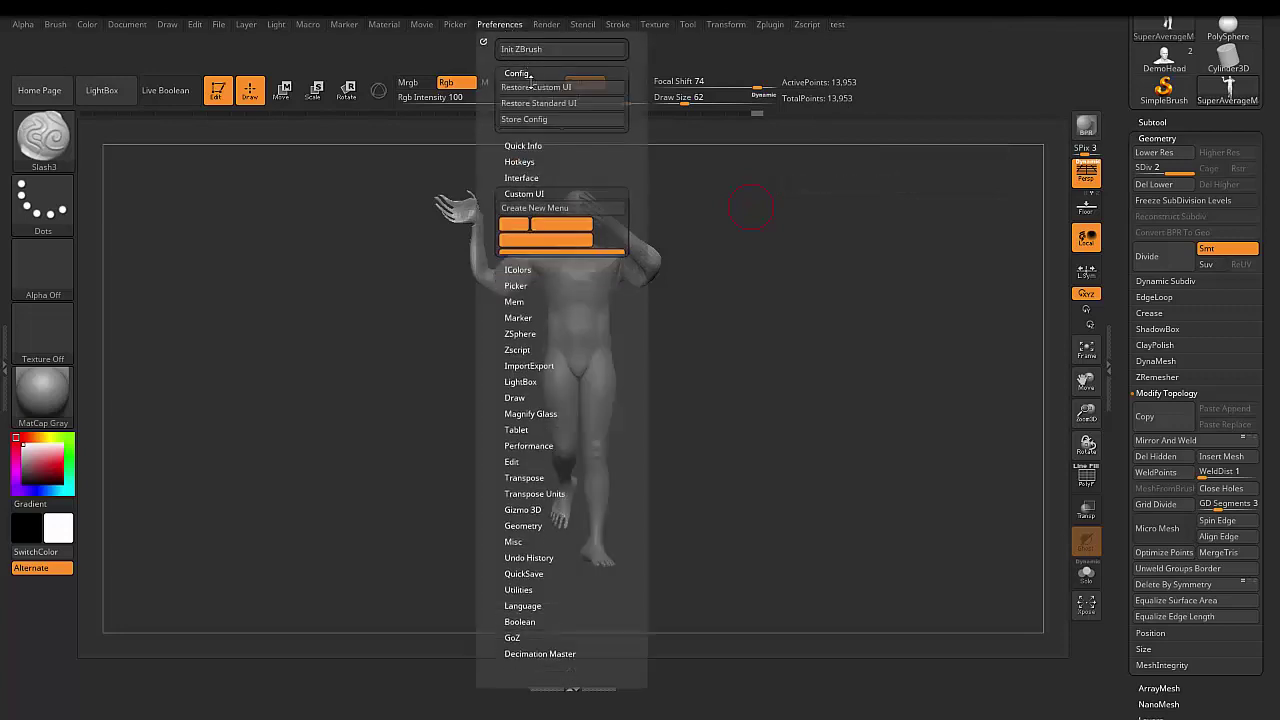
click(524, 74)
click(534, 151)
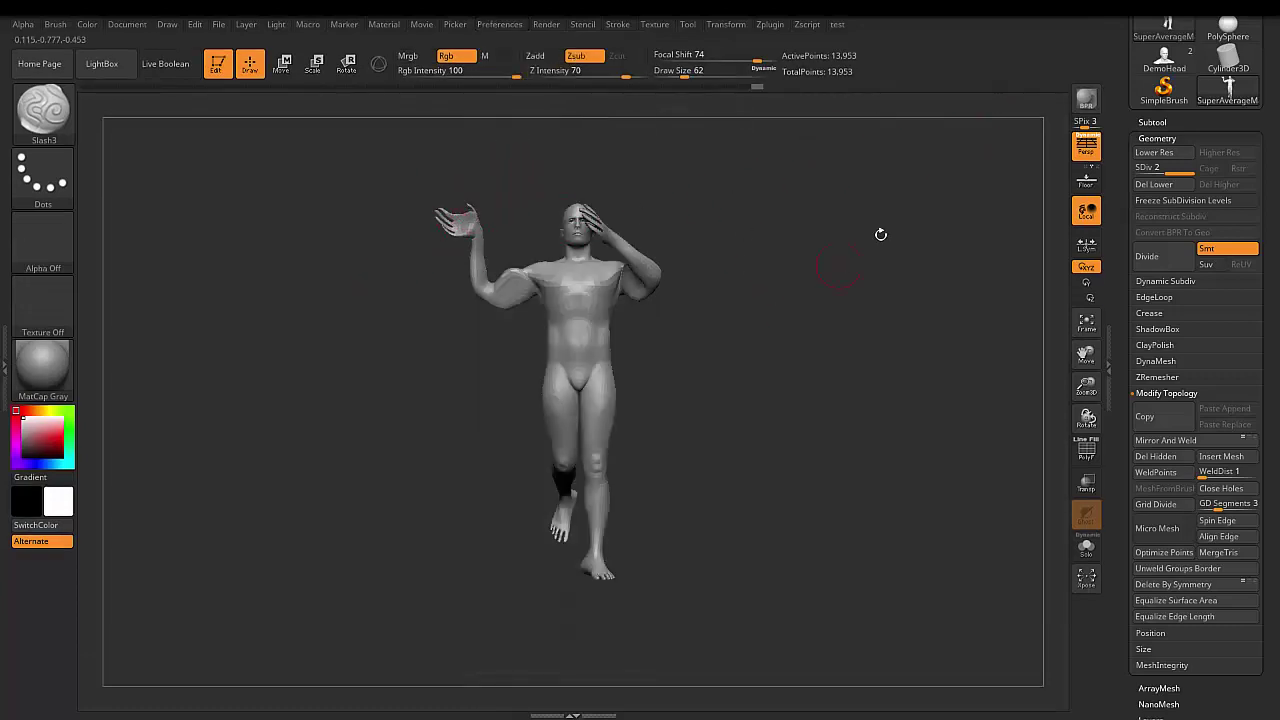
click(838, 24)
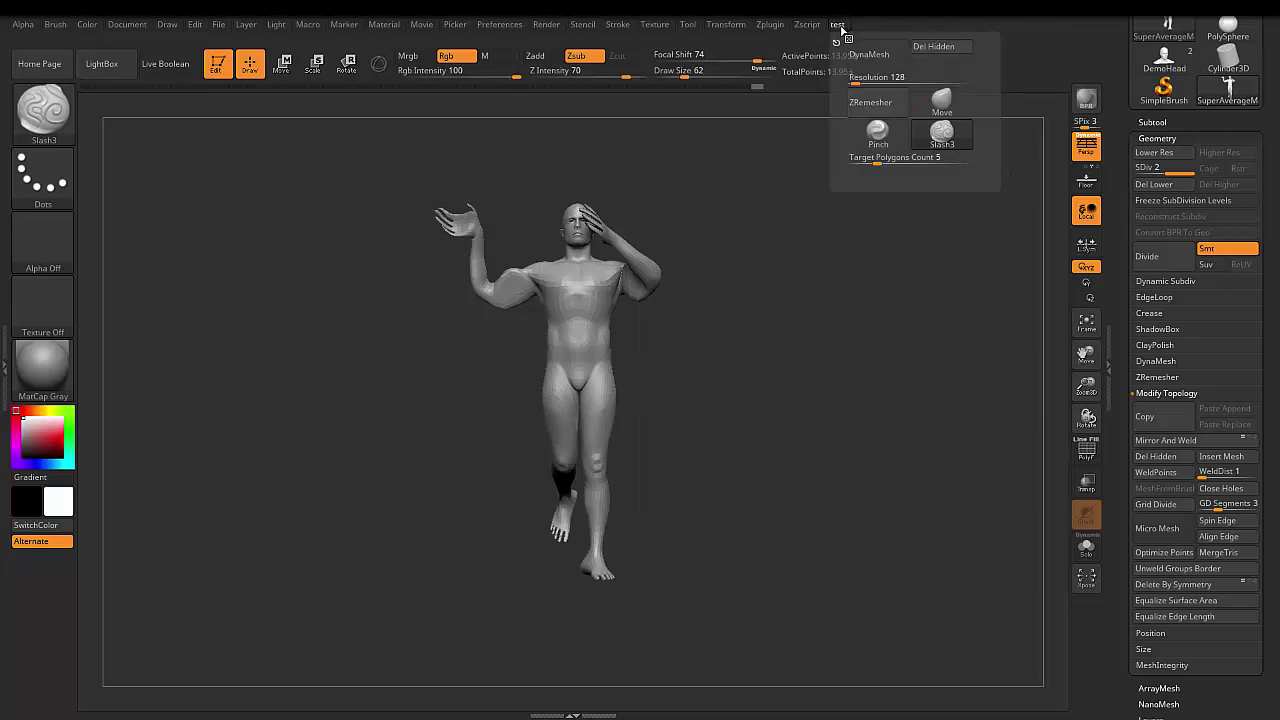
Toggle Enable Customize and the Custom UI section in Preferences.
click(511, 28)
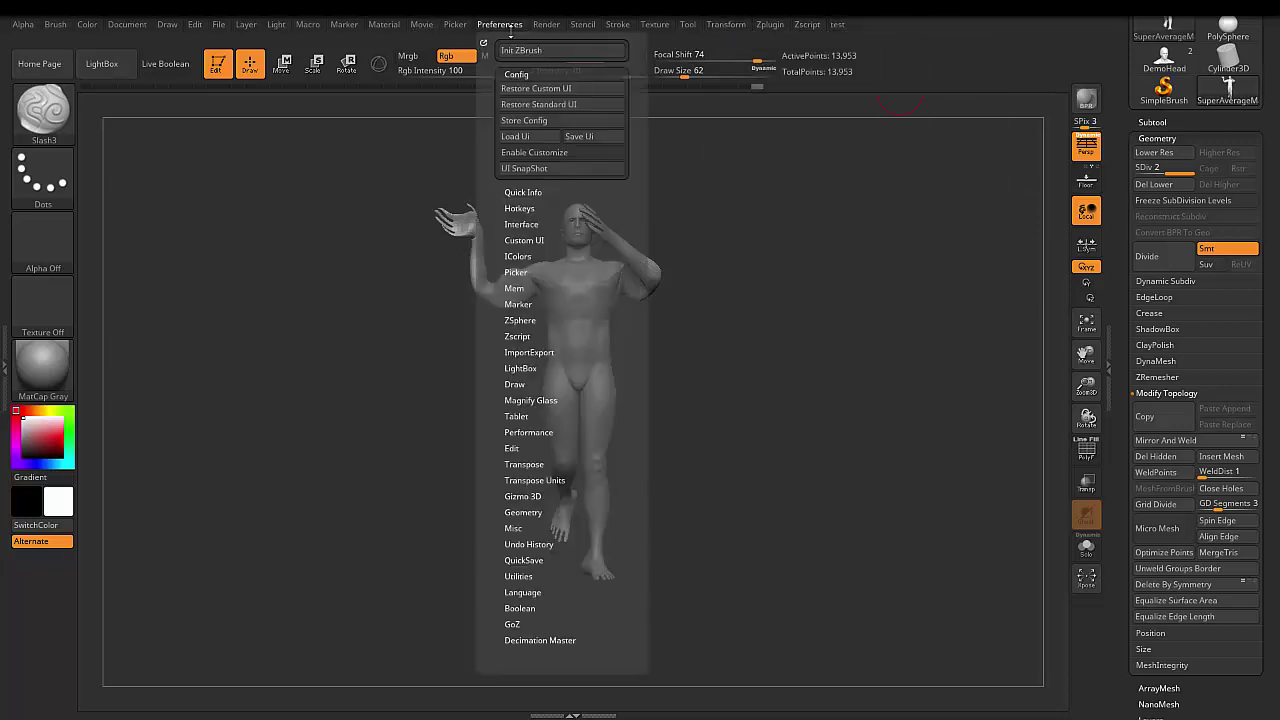
click(524, 240)
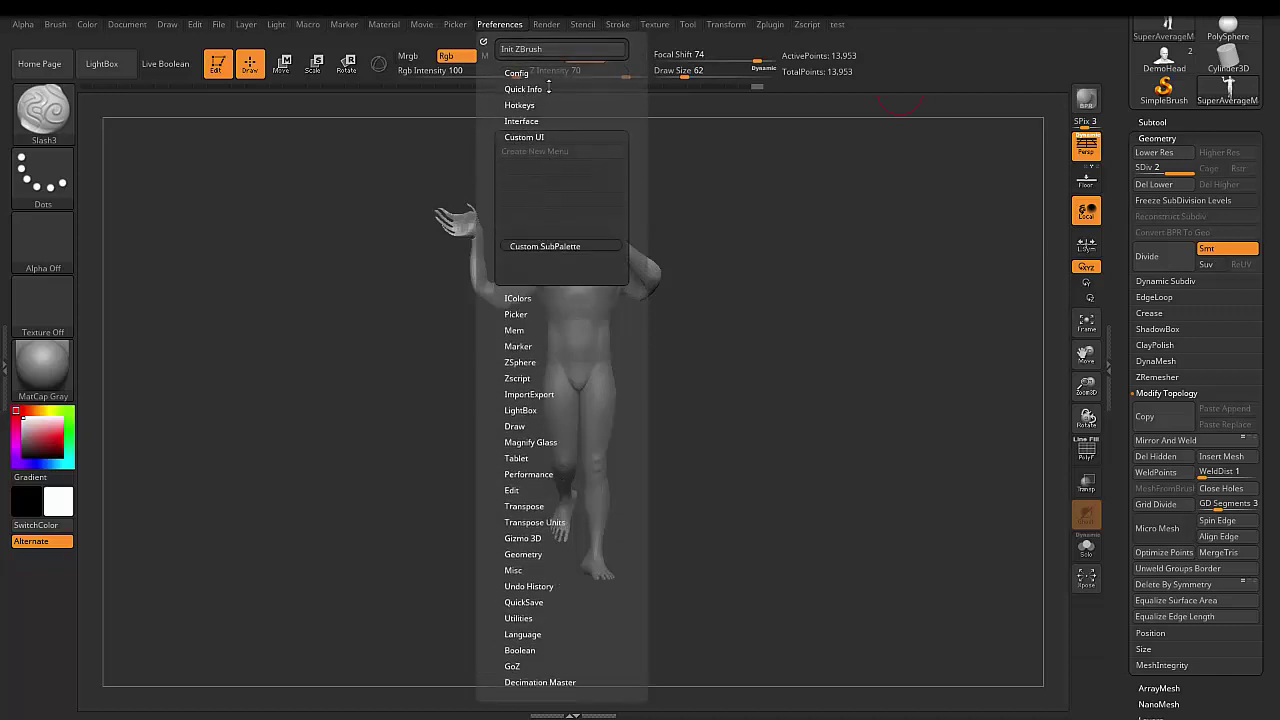
click(518, 73)
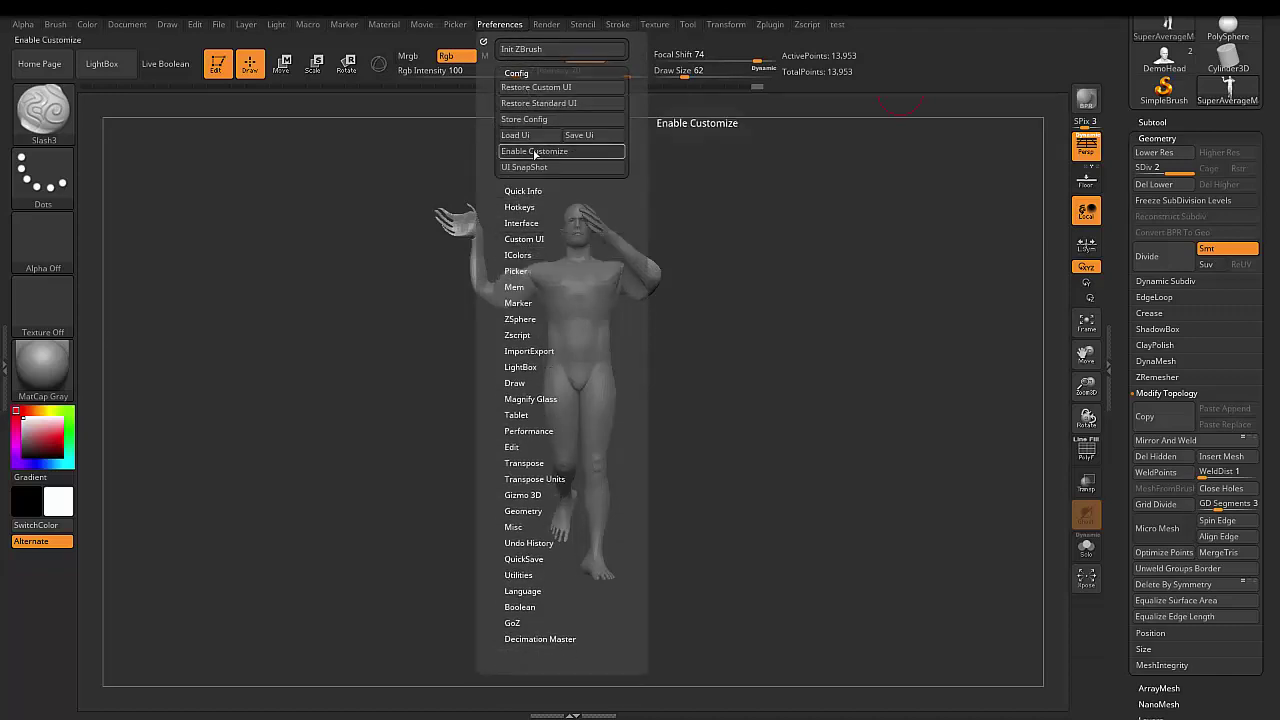
click(538, 152)
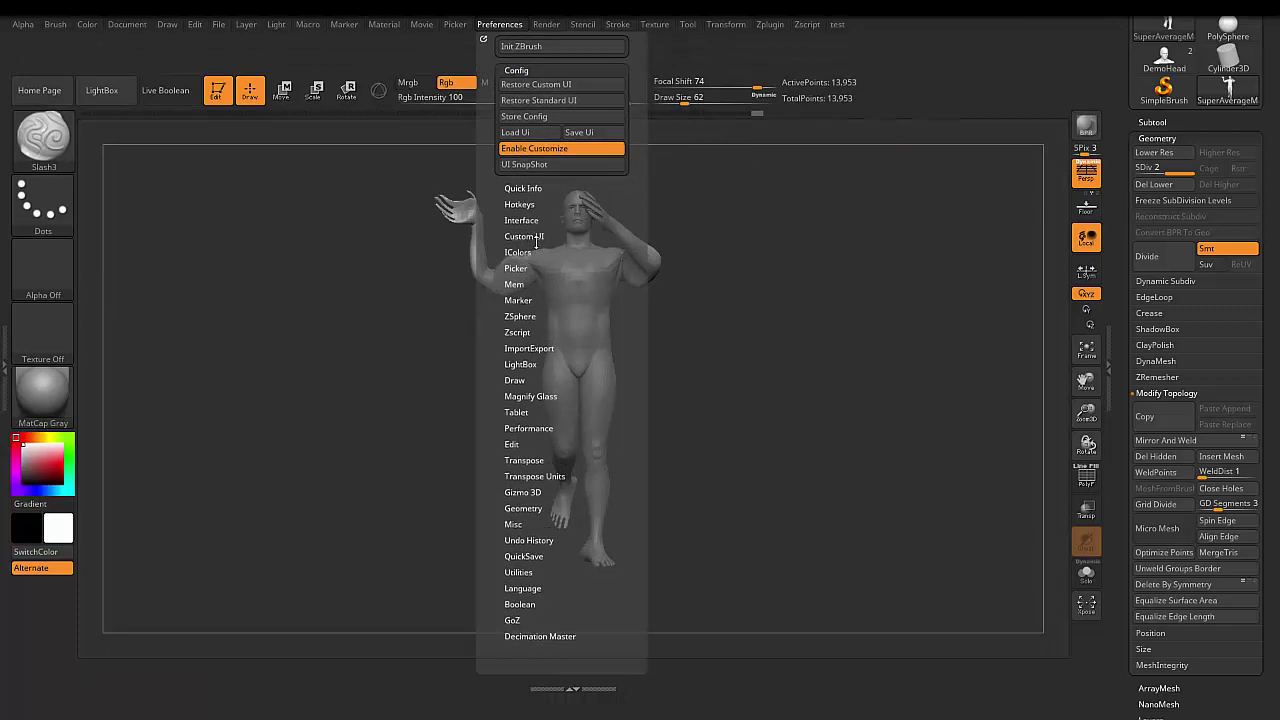
click(536, 239)
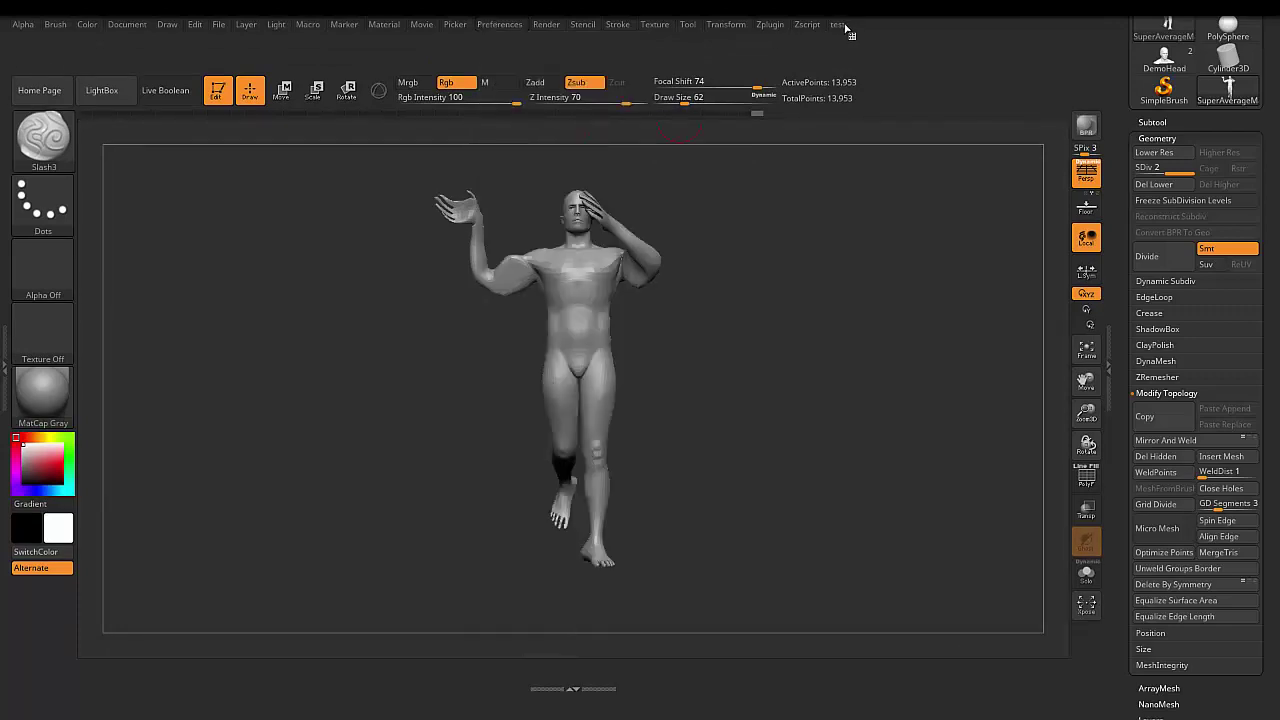
click(510, 30)
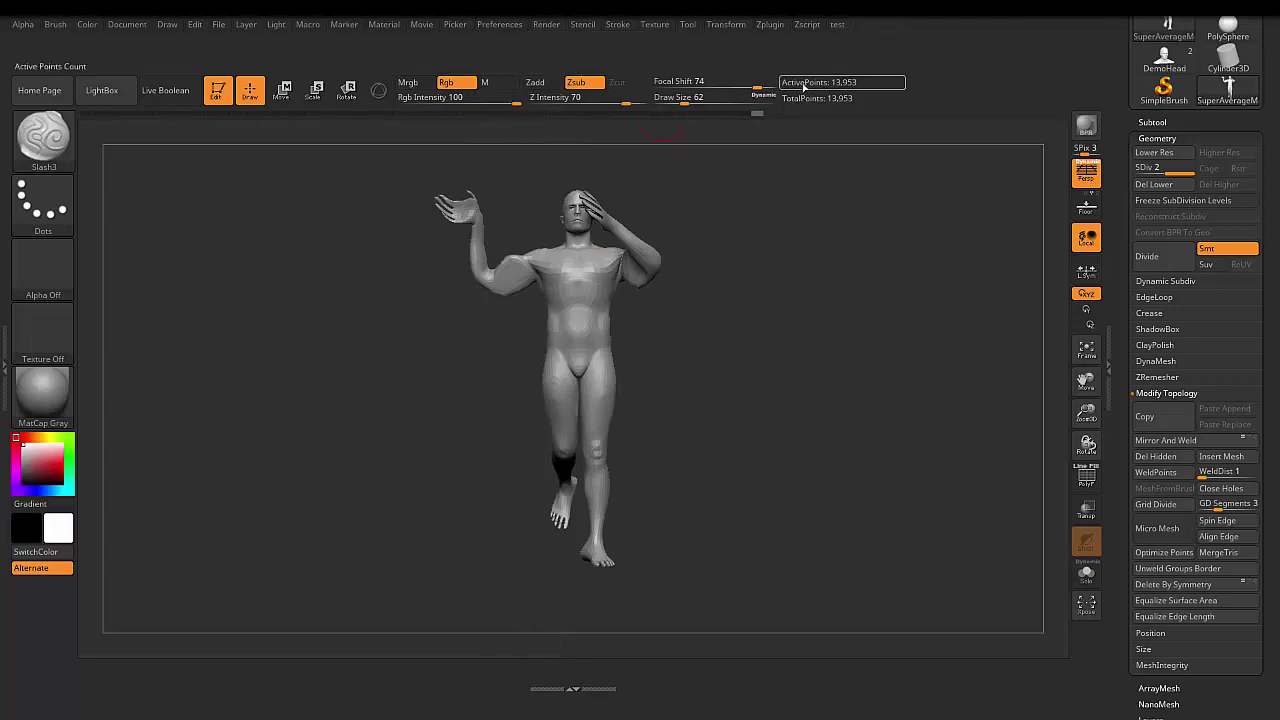
Open the test menu, then switch Enable Customize on and back off.
click(838, 26)
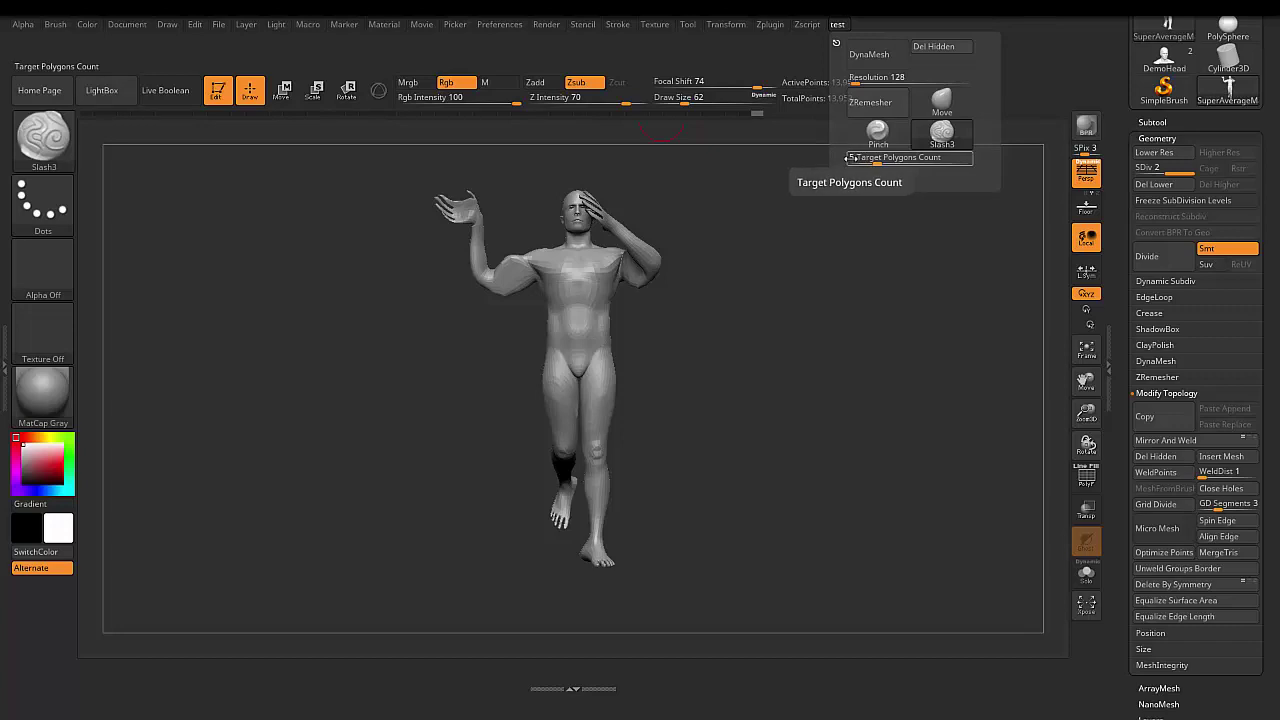
key(ctrl)
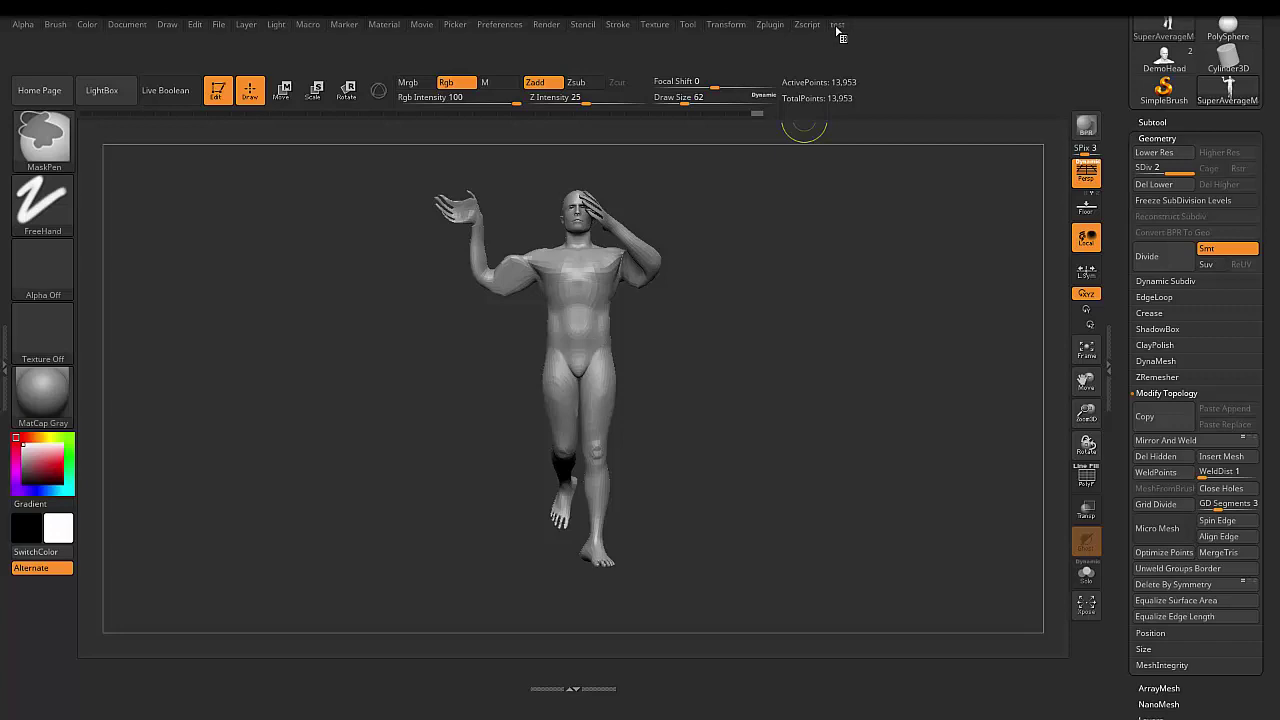
click(500, 24)
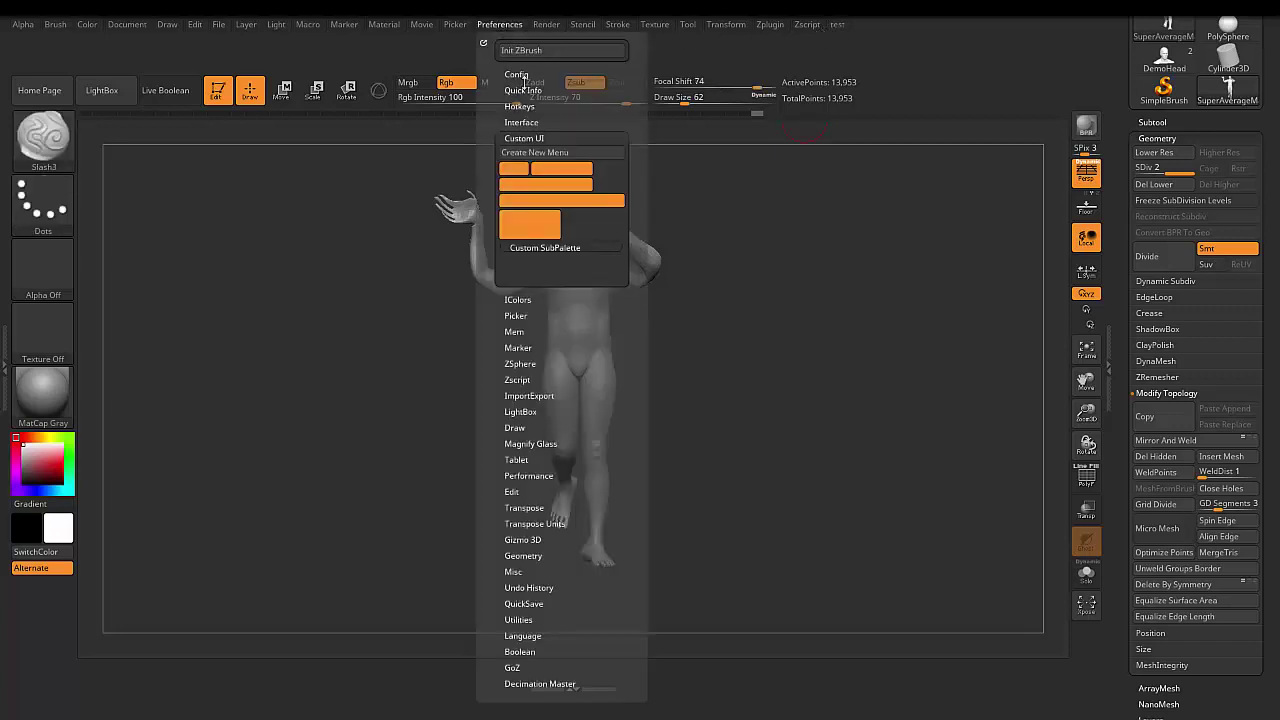
click(517, 75)
click(530, 155)
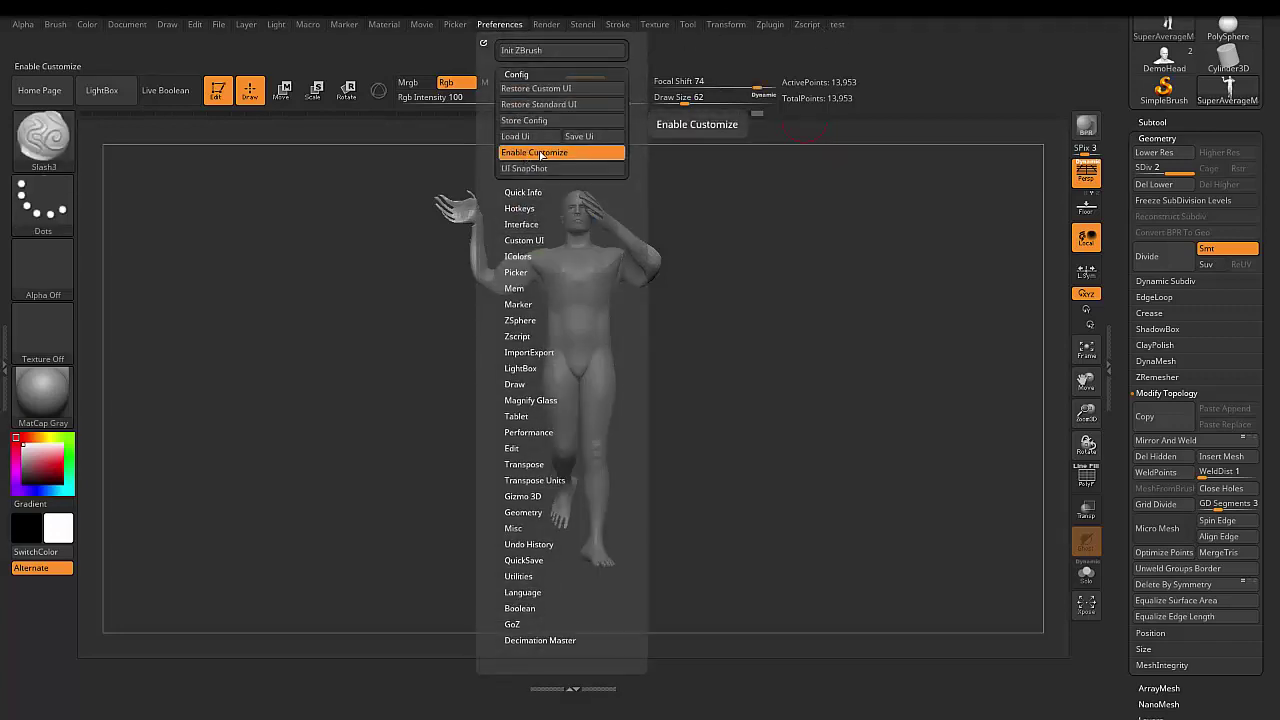
click(541, 155)
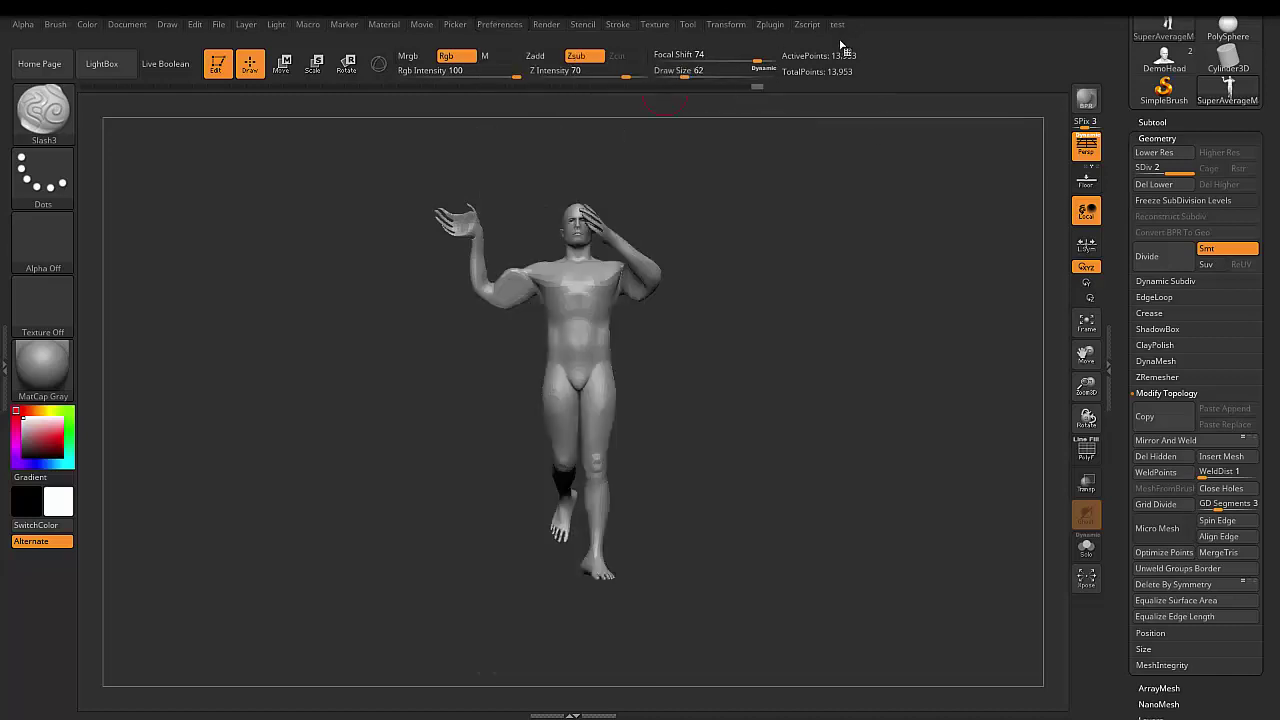
key(ctrl)
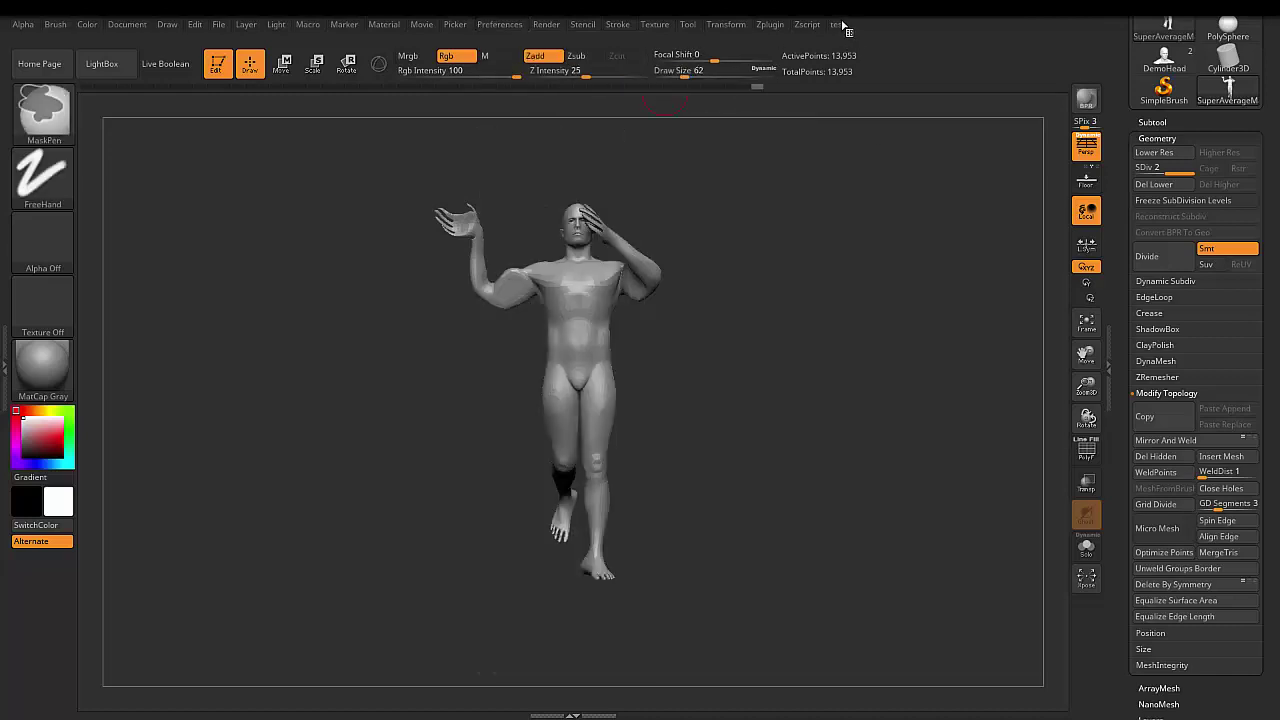
Assign Ctrl+T as the test menu's hotkey by Ctrl-clicking its title.
ctrl+alt+click(840, 25)
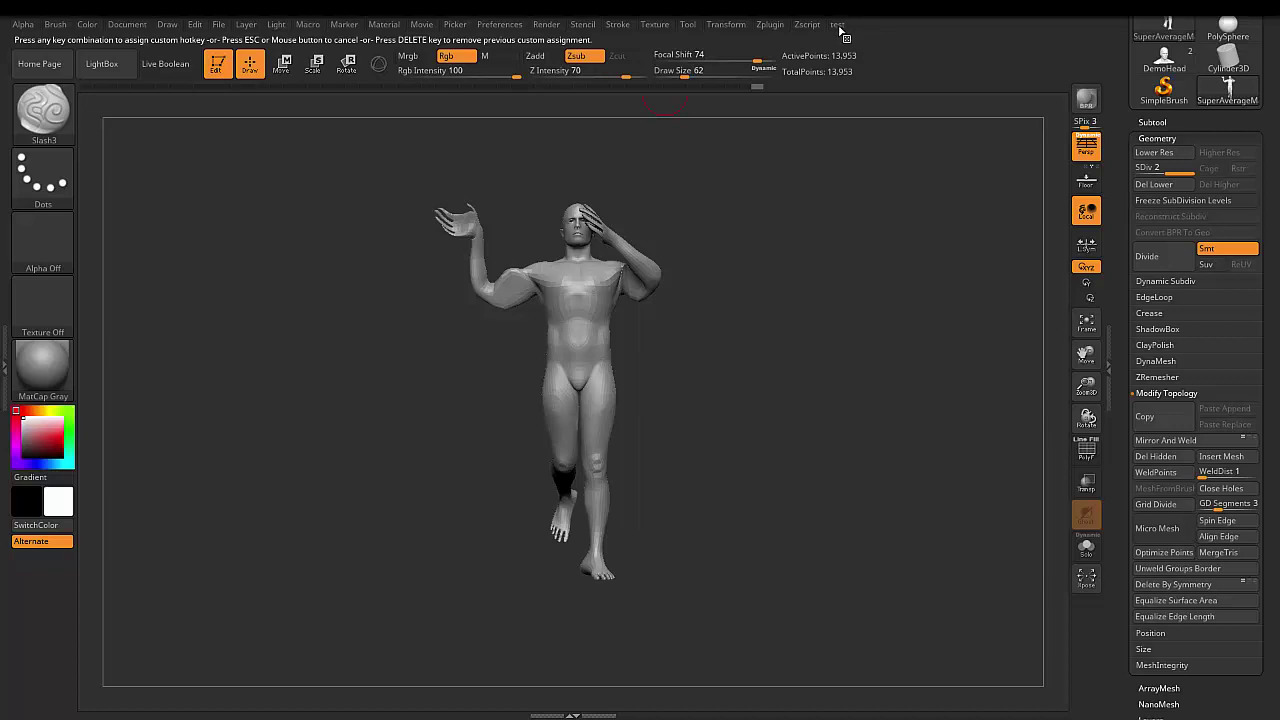
key(Escape)
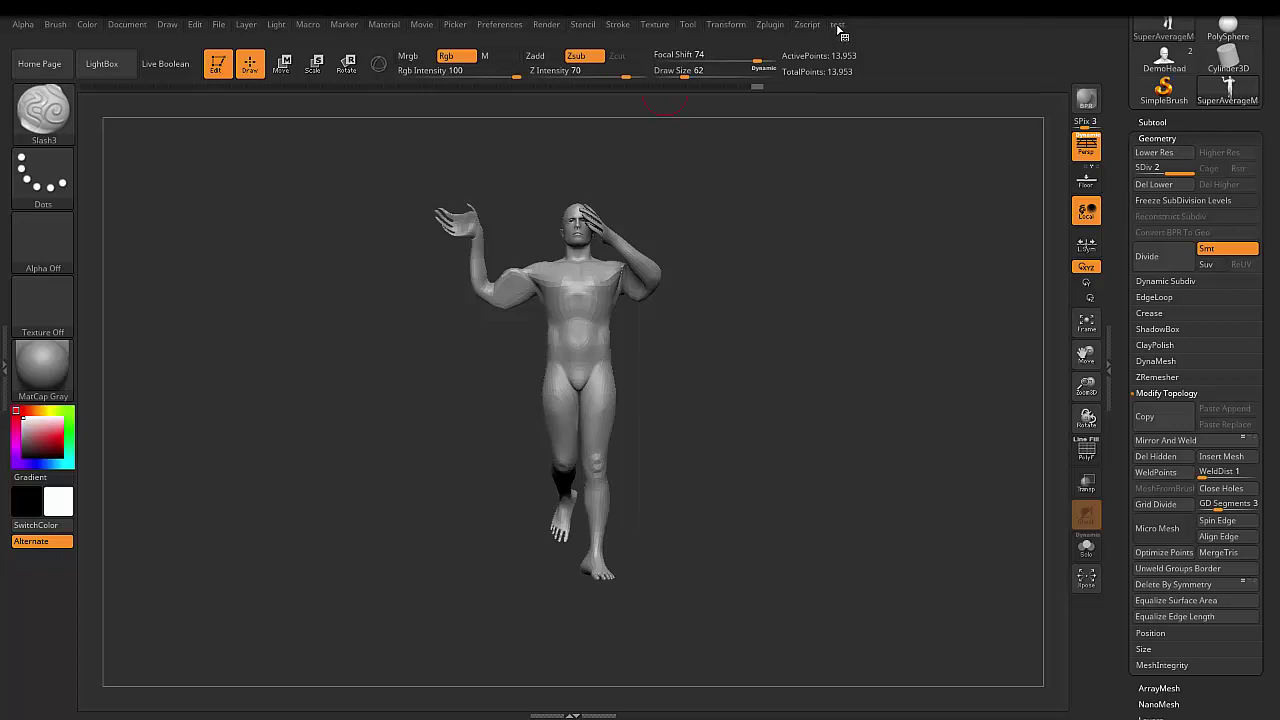
key(ctrl)
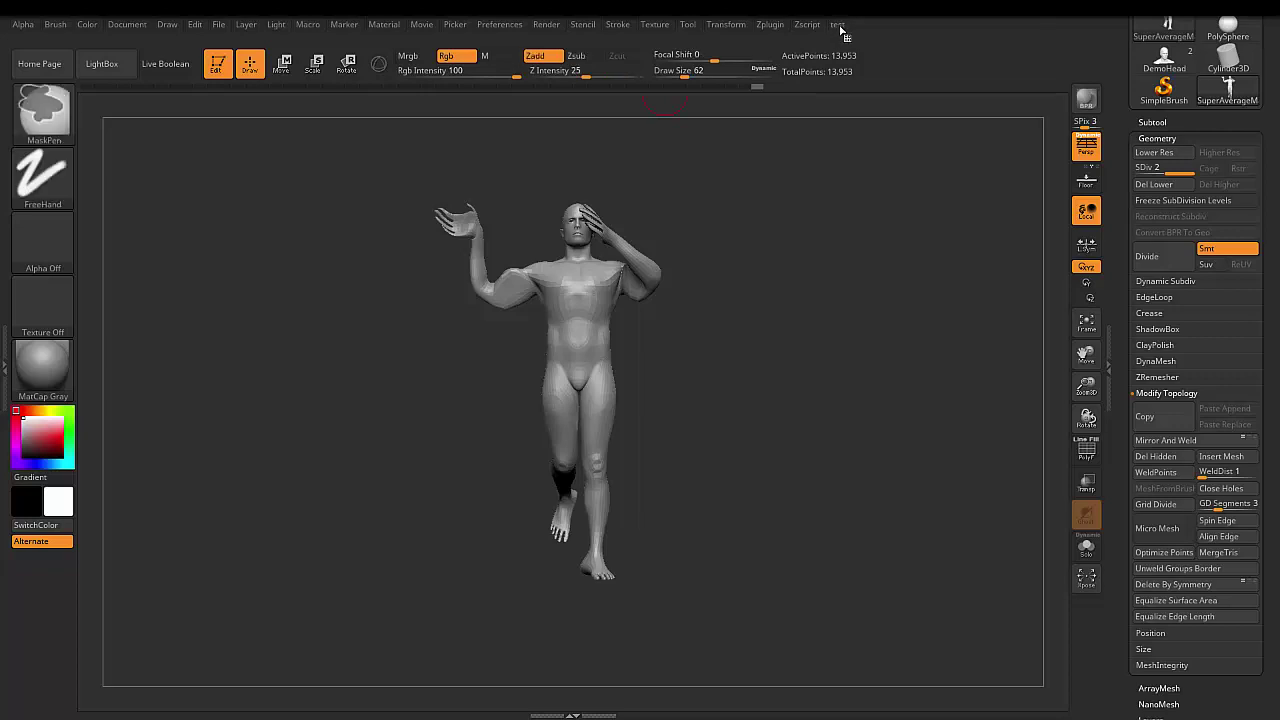
ctrl+alt+click(840, 27)
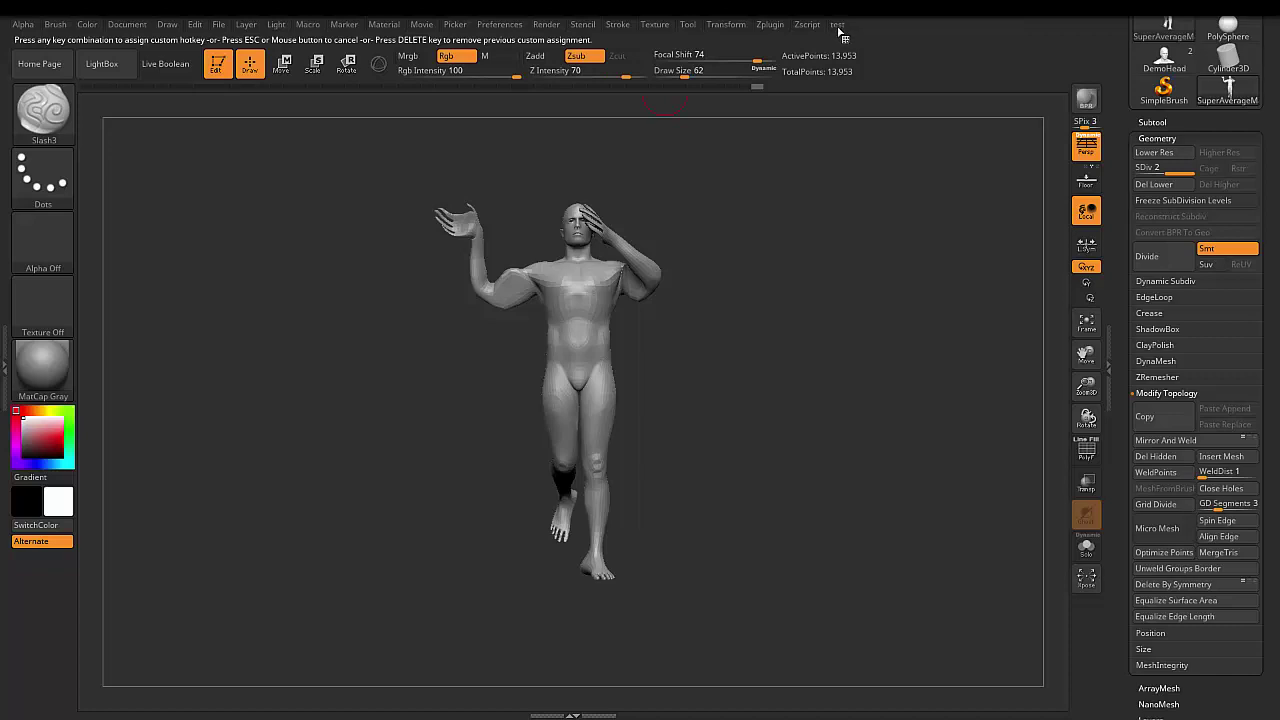
key(ctrl+t)
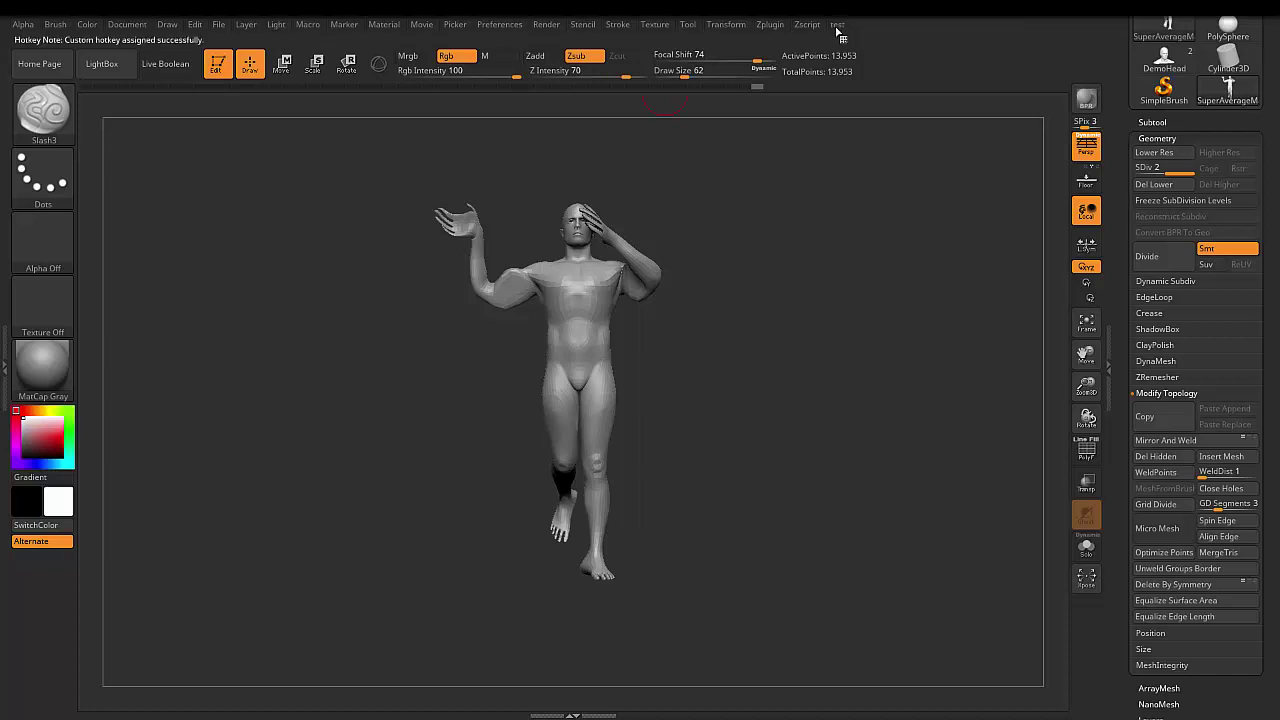
key(ctrl+t)
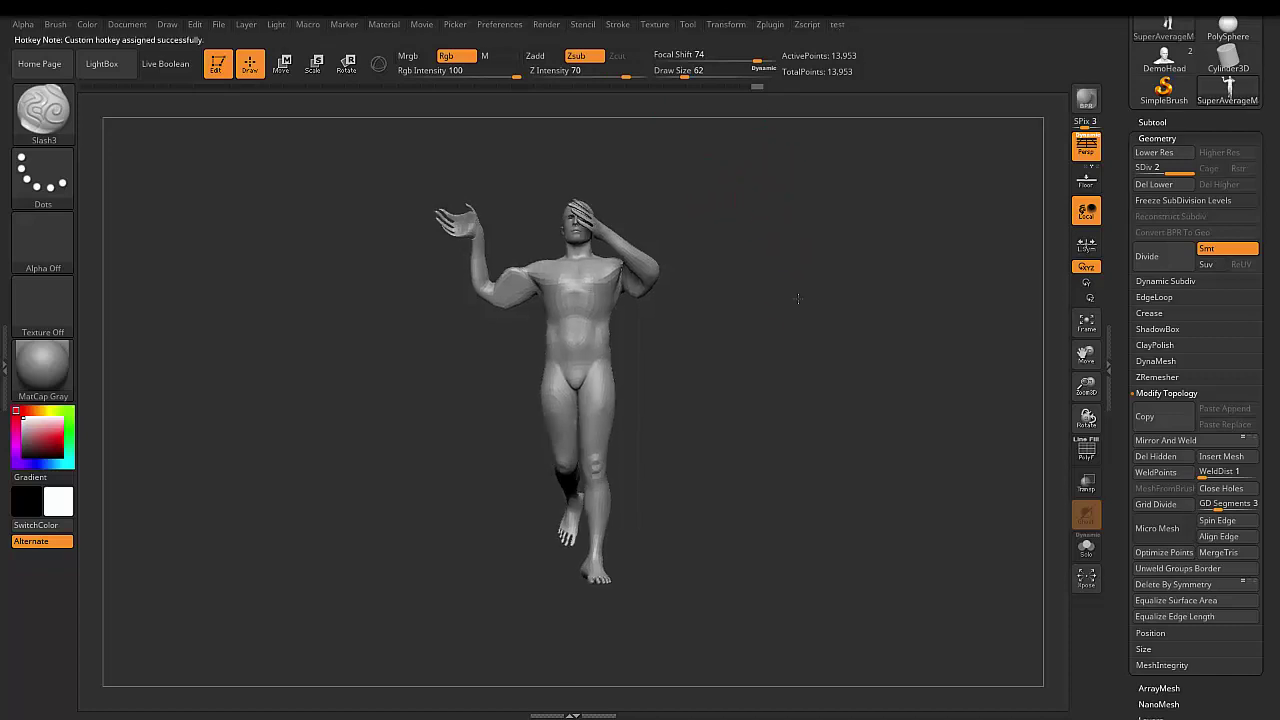
click(840, 24)
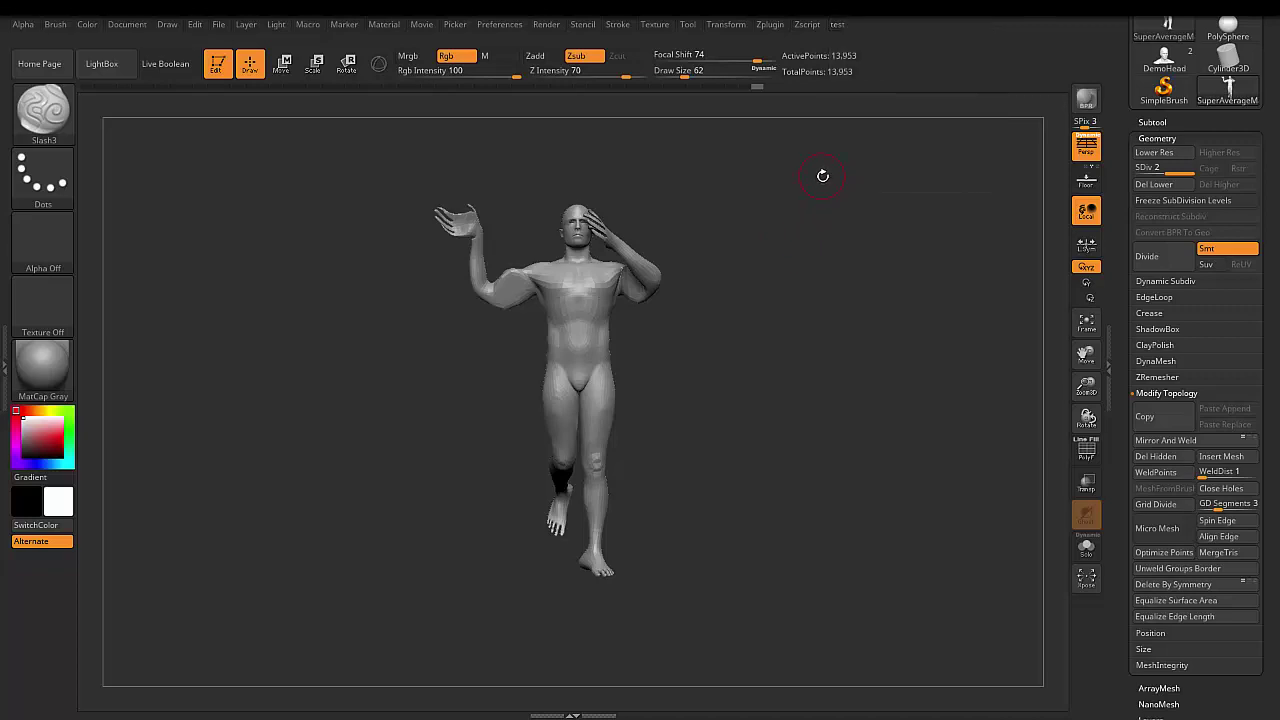
key(t)
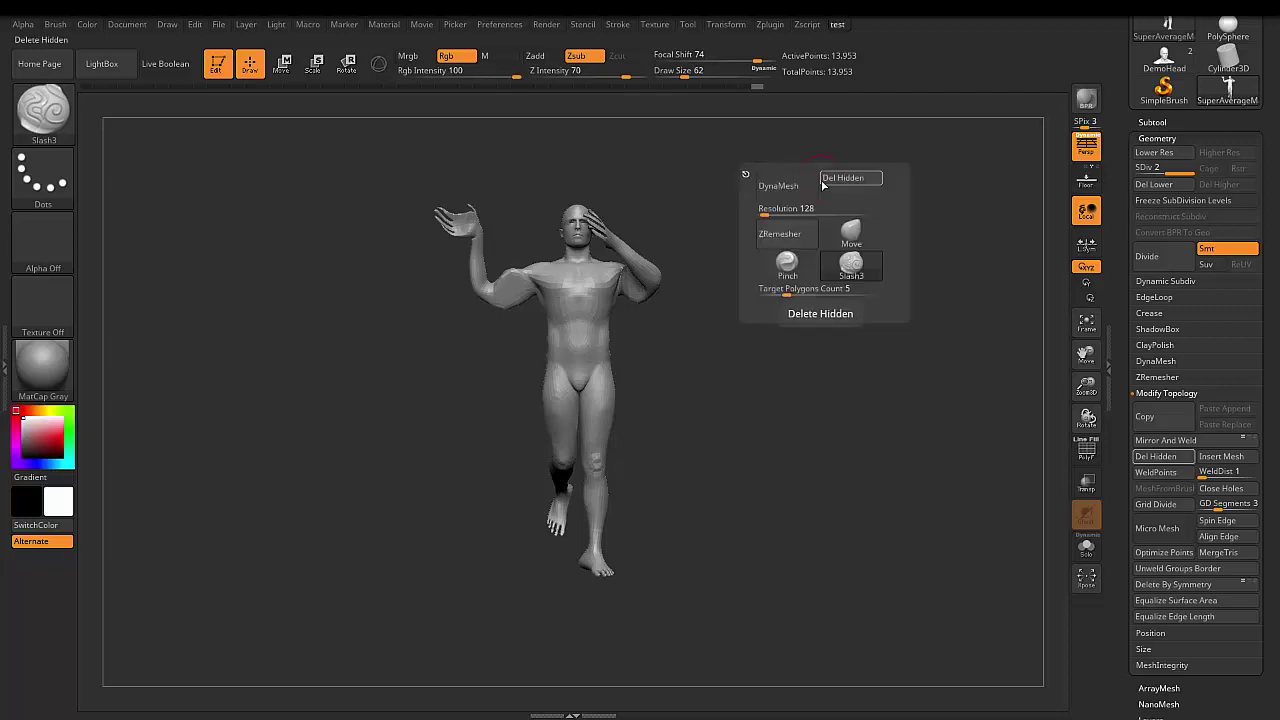
key(b)
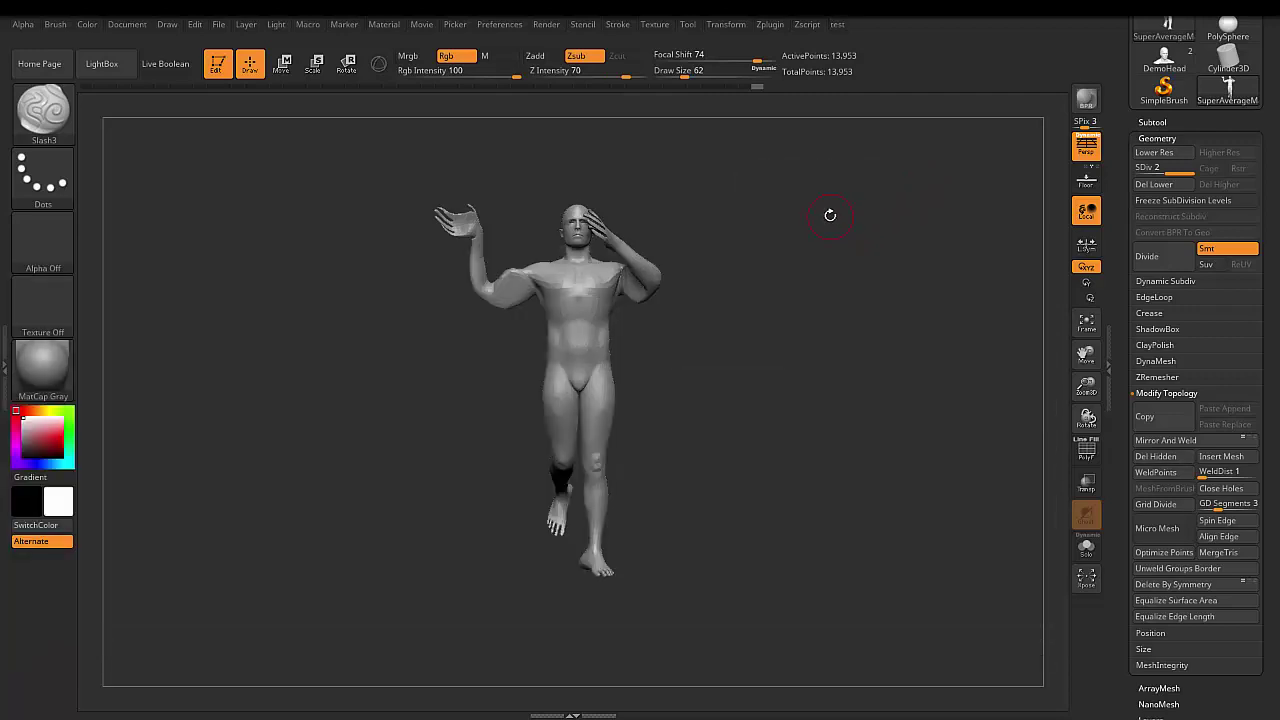
key(t)
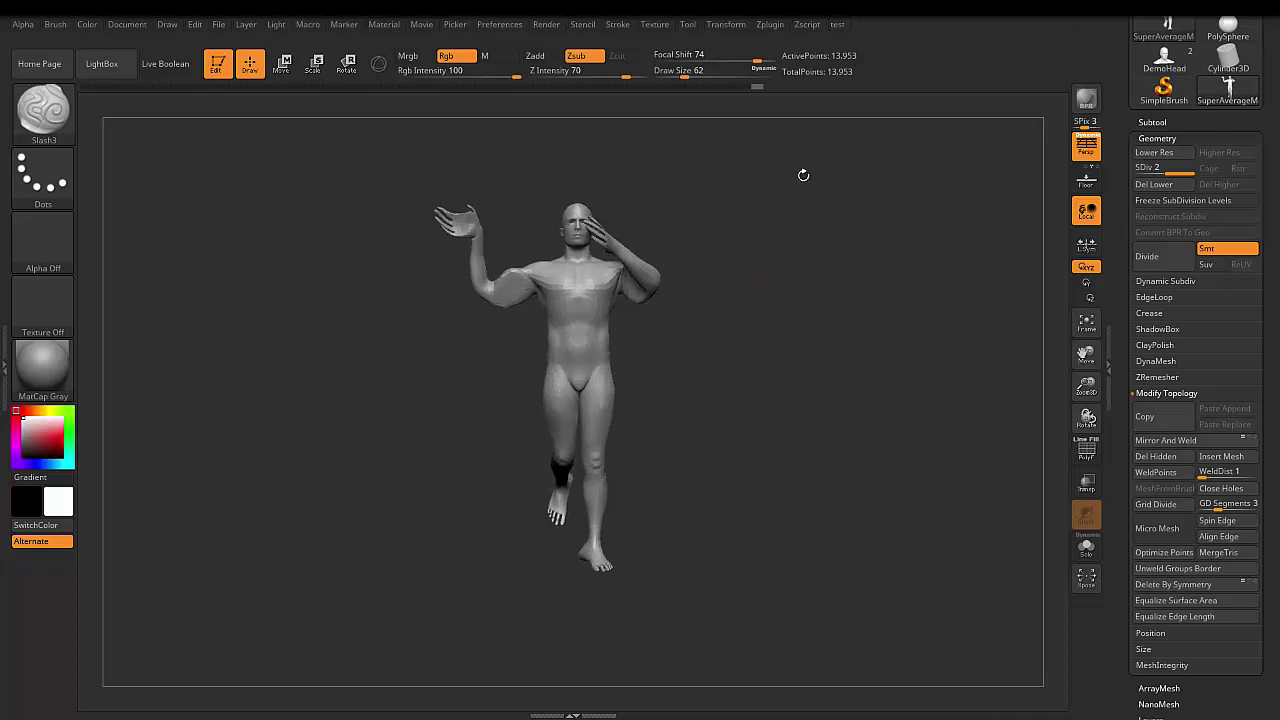
click(856, 134)
click(842, 147)
drag(837, 155, 823, 201)
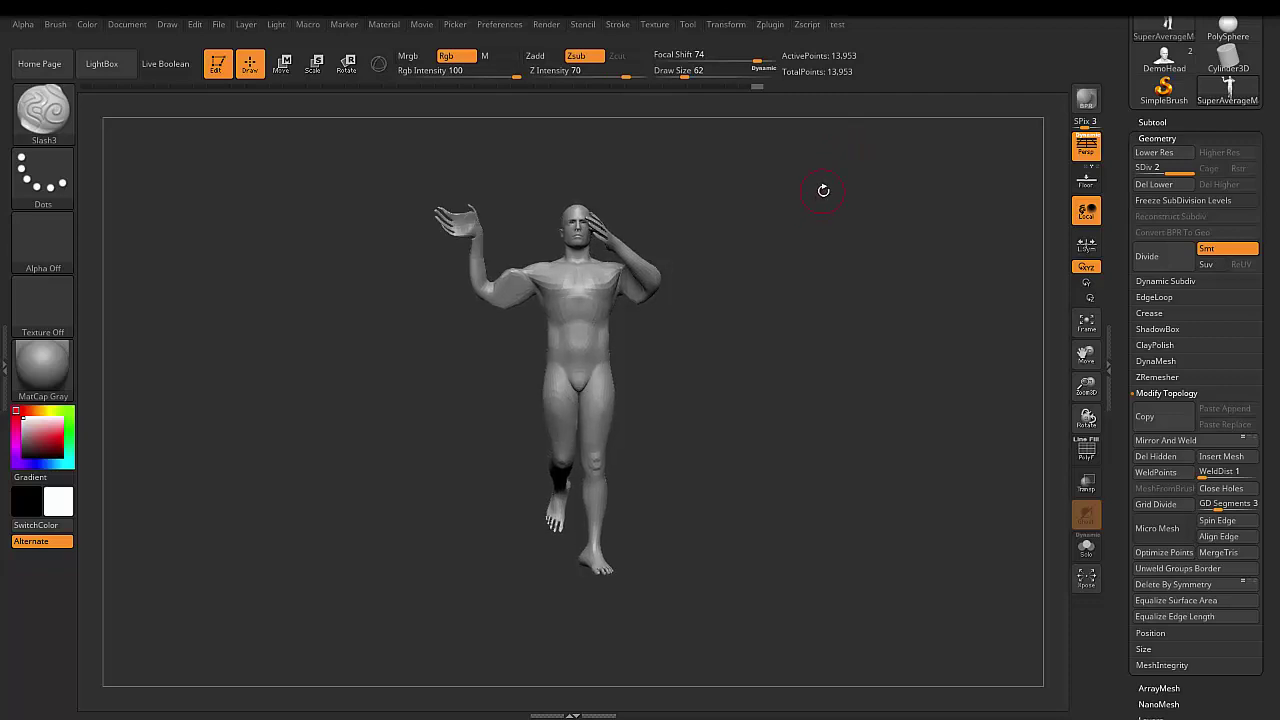
drag(820, 196, 818, 214)
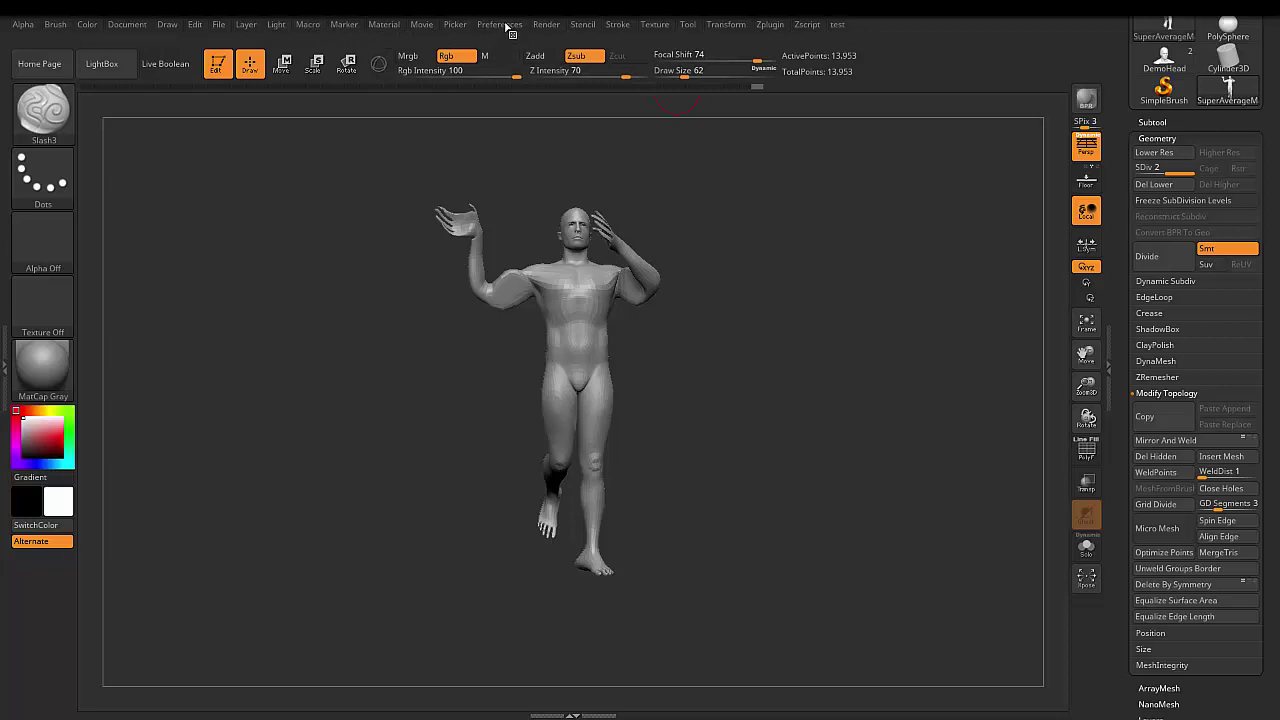
Run Store Config from Preferences > Config and confirm the master configuration save.
click(508, 28)
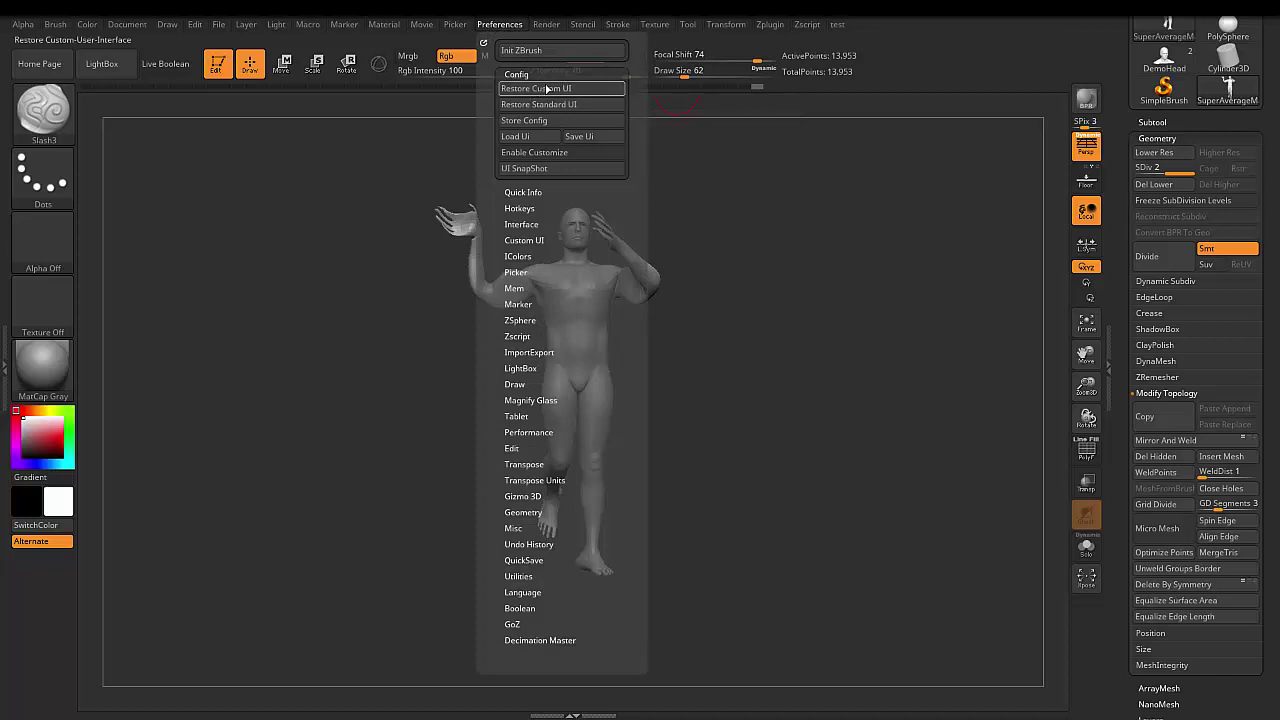
click(542, 122)
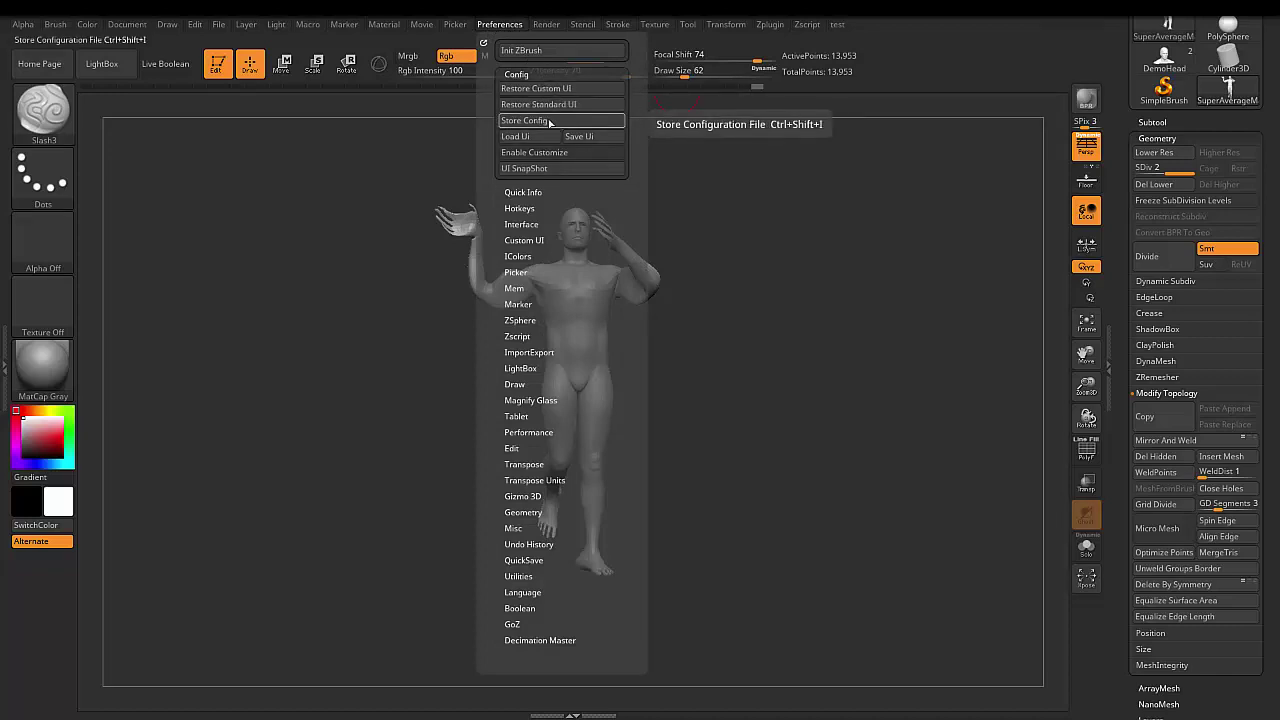
click(836, 28)
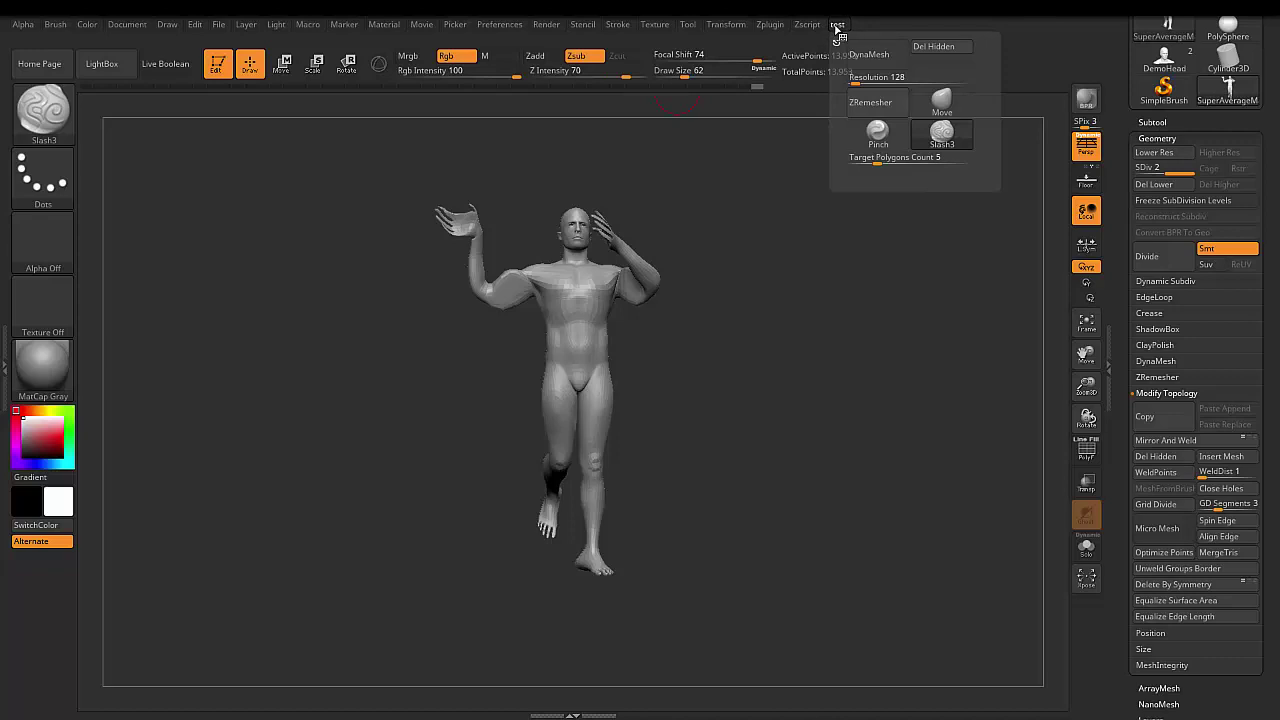
click(503, 26)
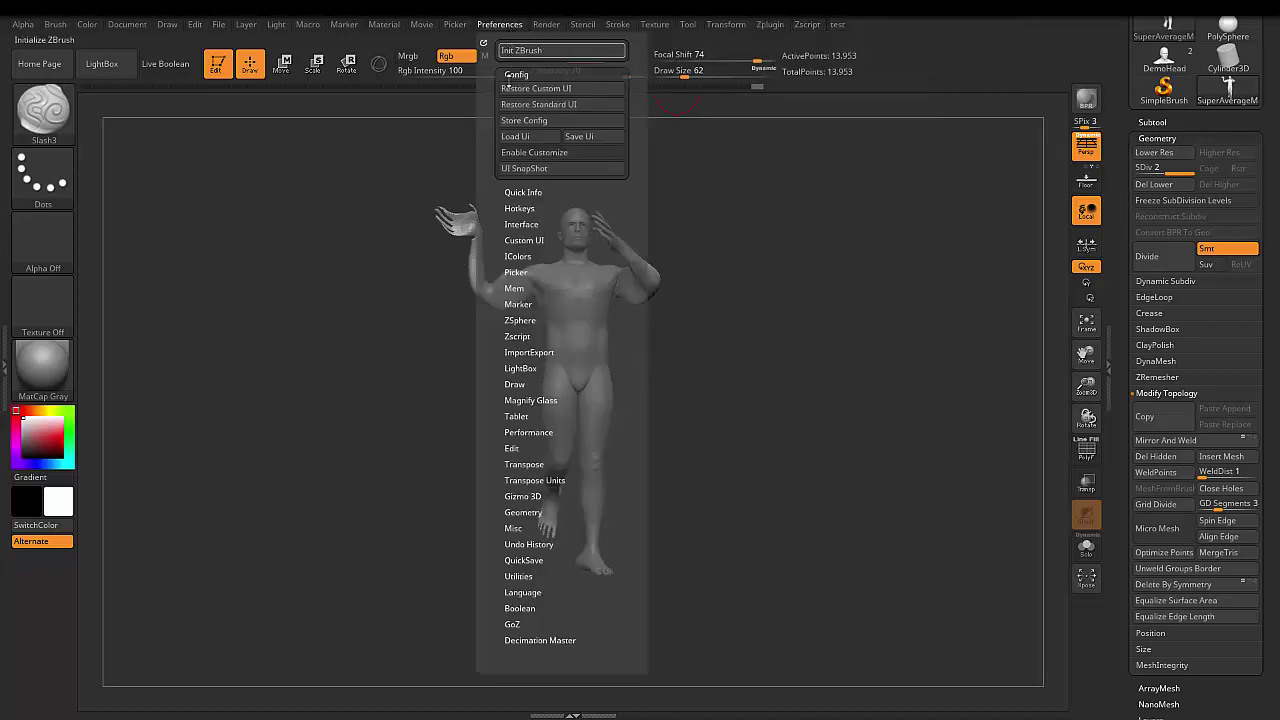
click(541, 124)
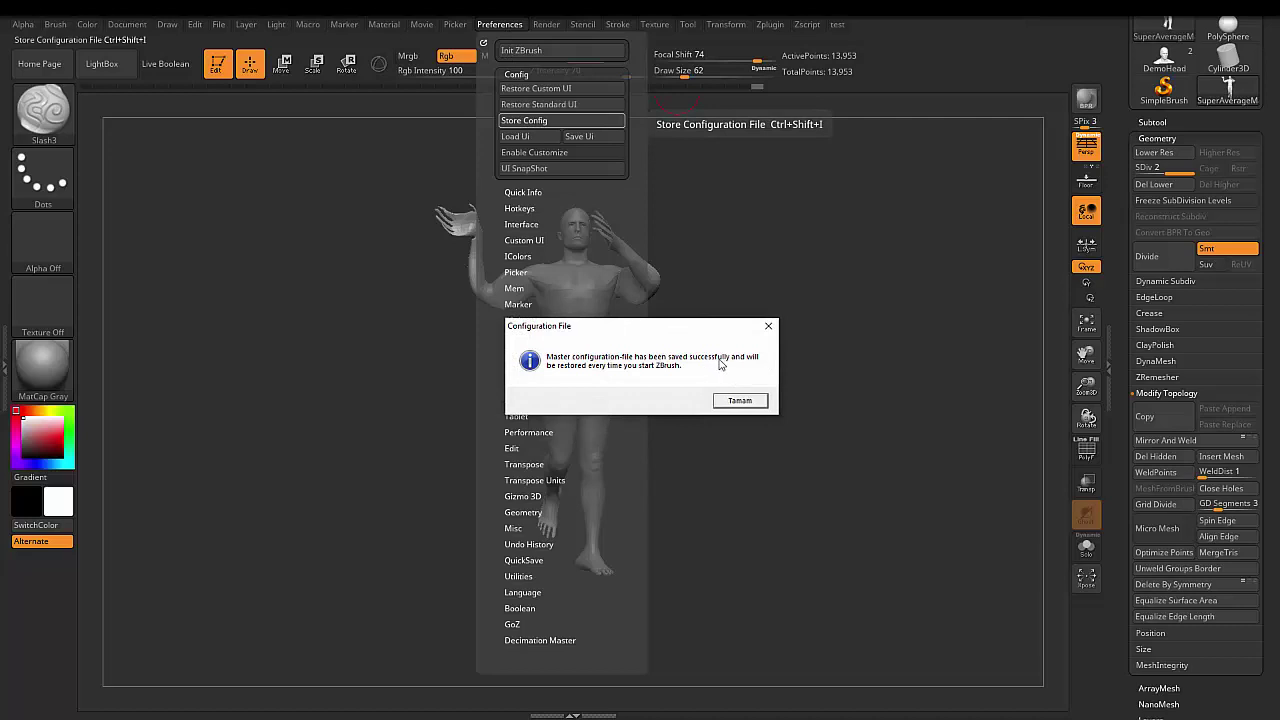
click(742, 403)
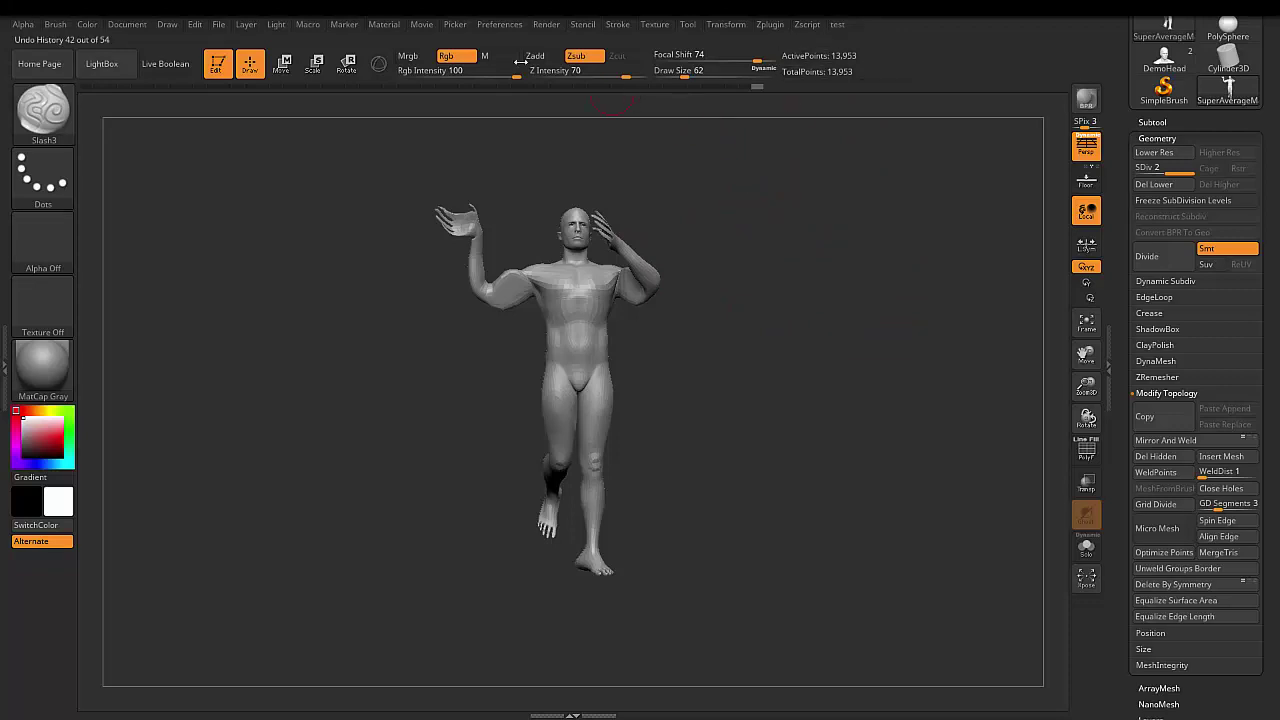
Store the current hotkeys as startup hotkeys, confirm, and test the 'test' popup menu with T.
click(499, 24)
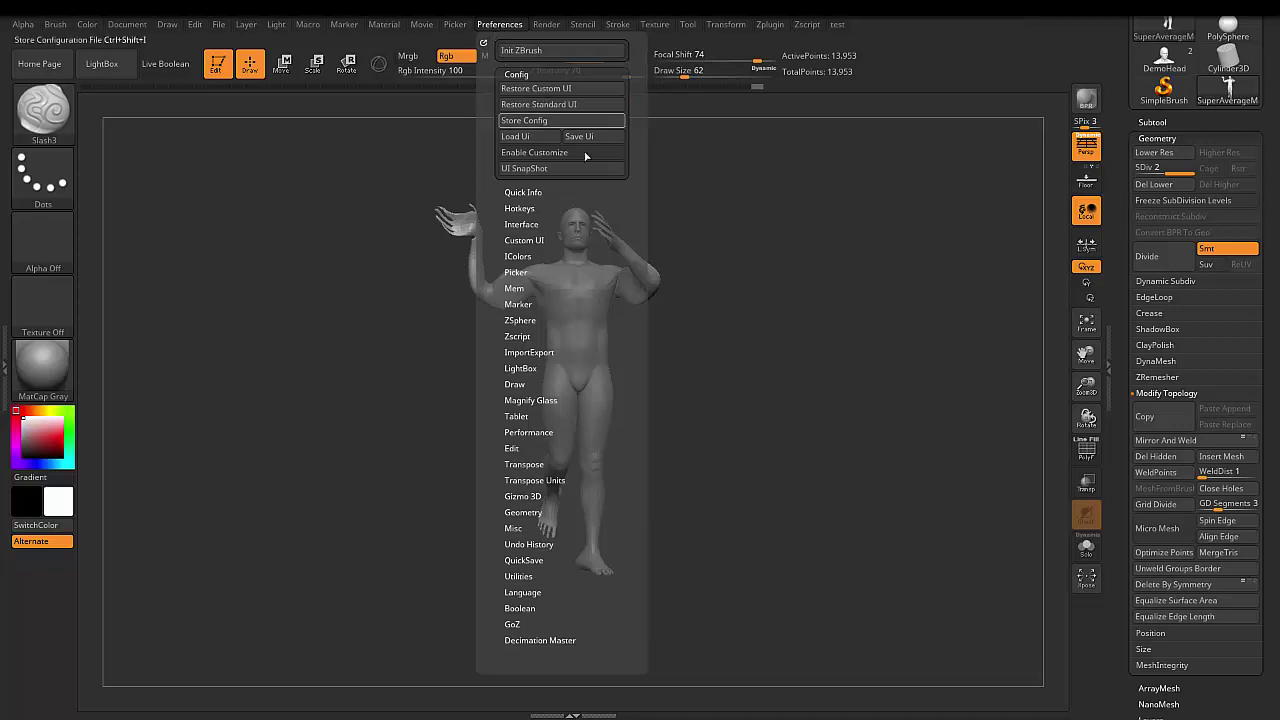
click(530, 204)
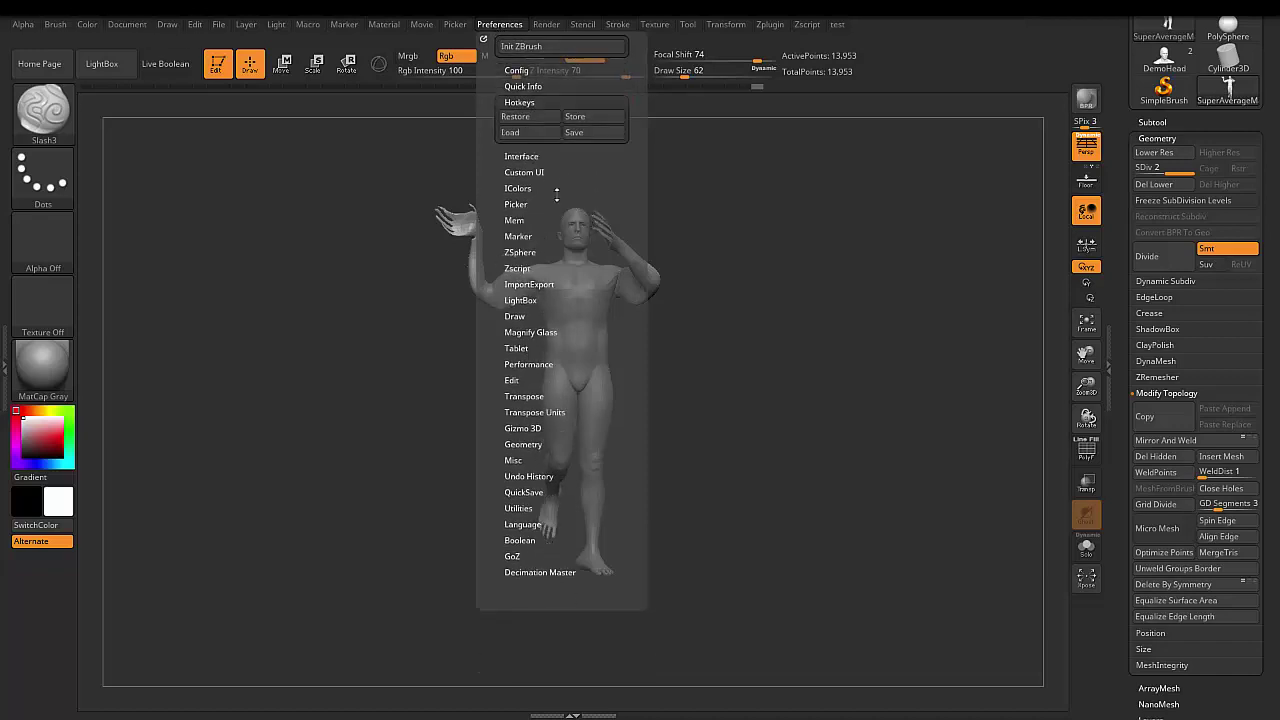
click(592, 121)
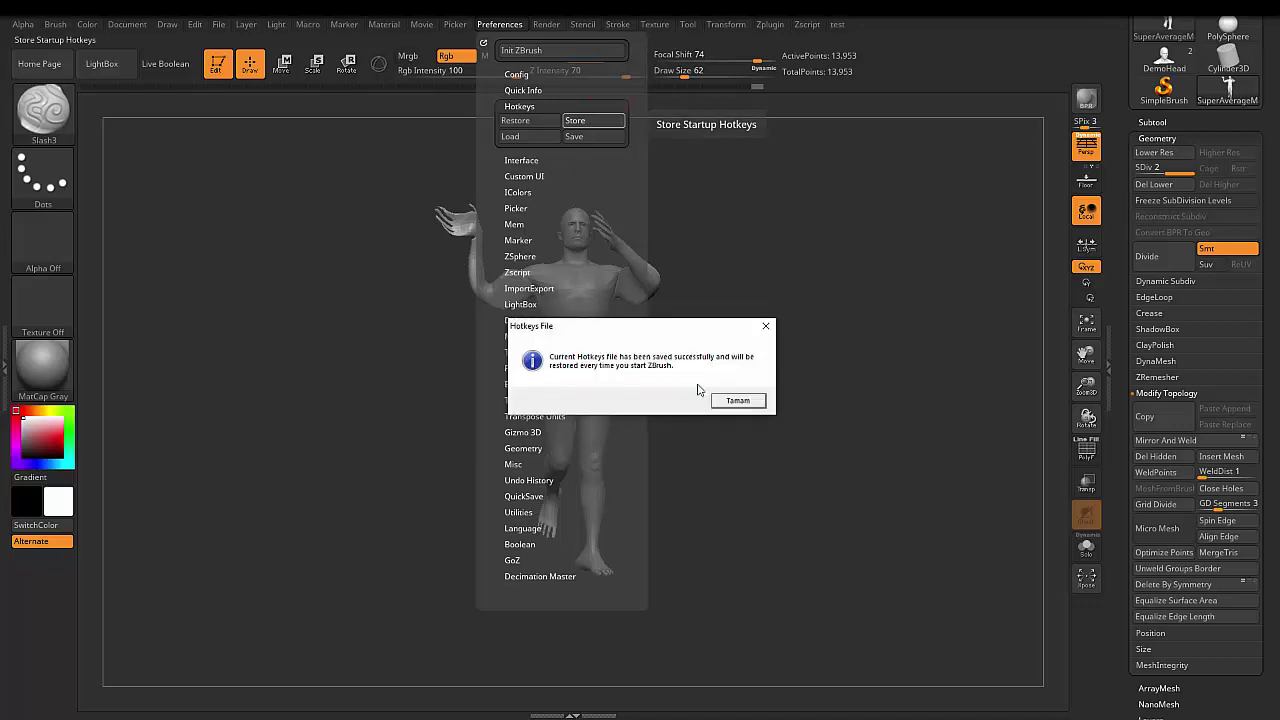
click(738, 400)
drag(735, 391, 753, 400)
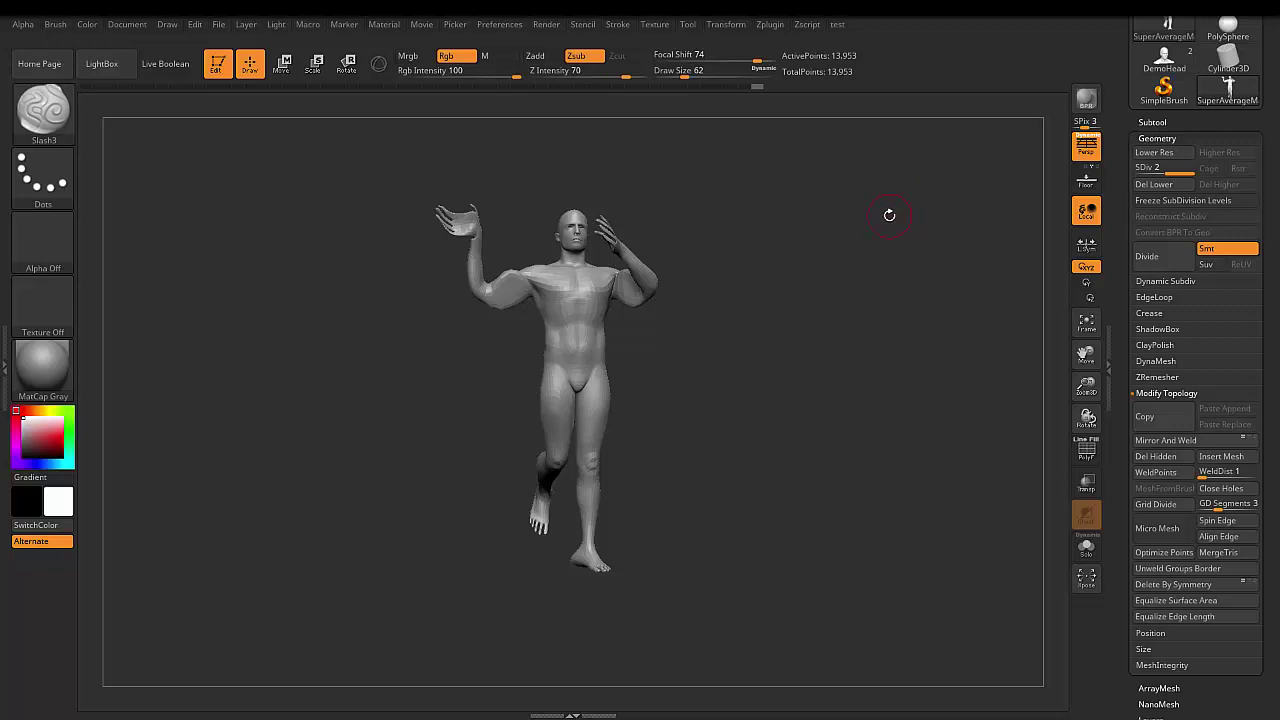
key(t)
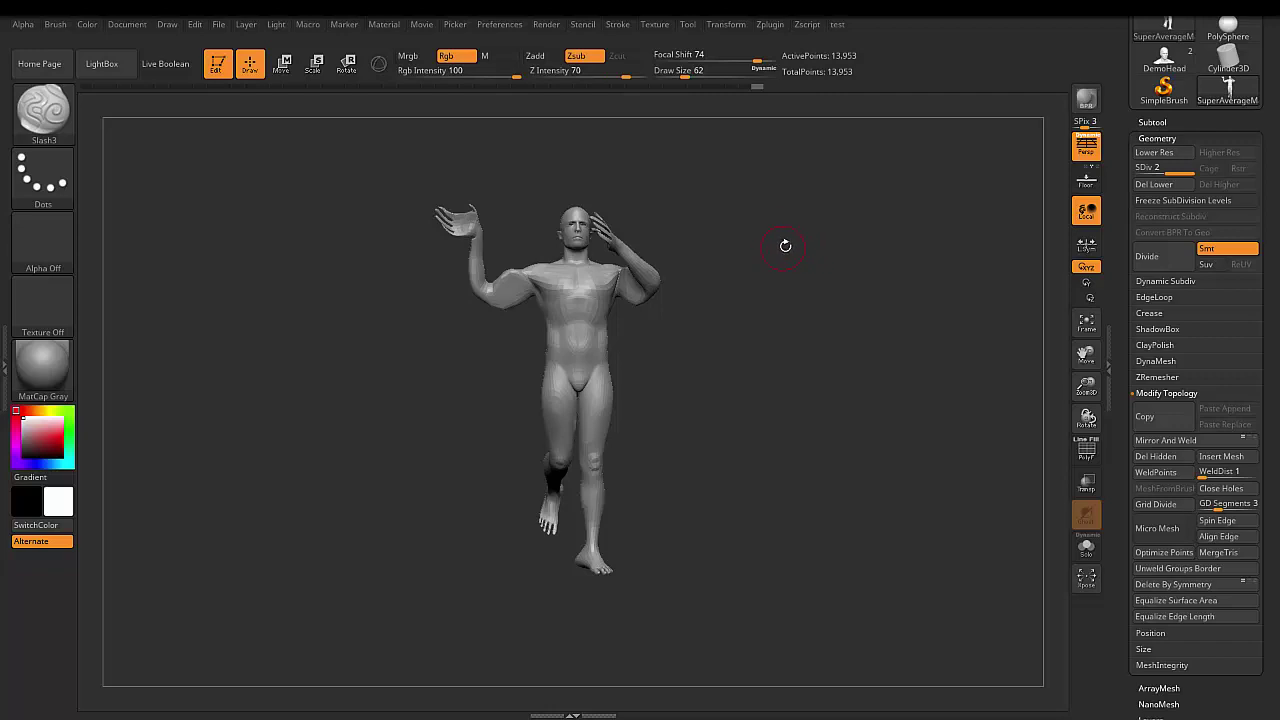
In File Explorer, navigate to C: > Kullanıcılar > Ortak > Ortak Belgeler > ZBrushData > ZStartup.
click(1237, 11)
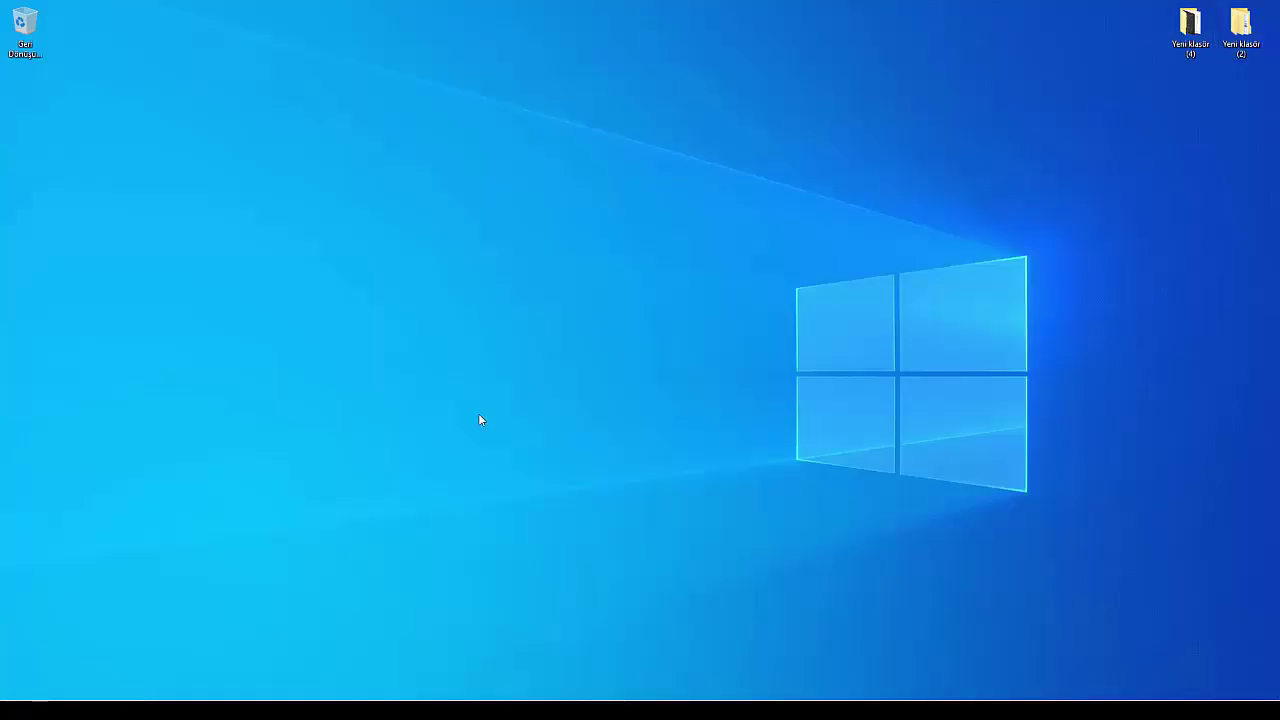
key(super+e)
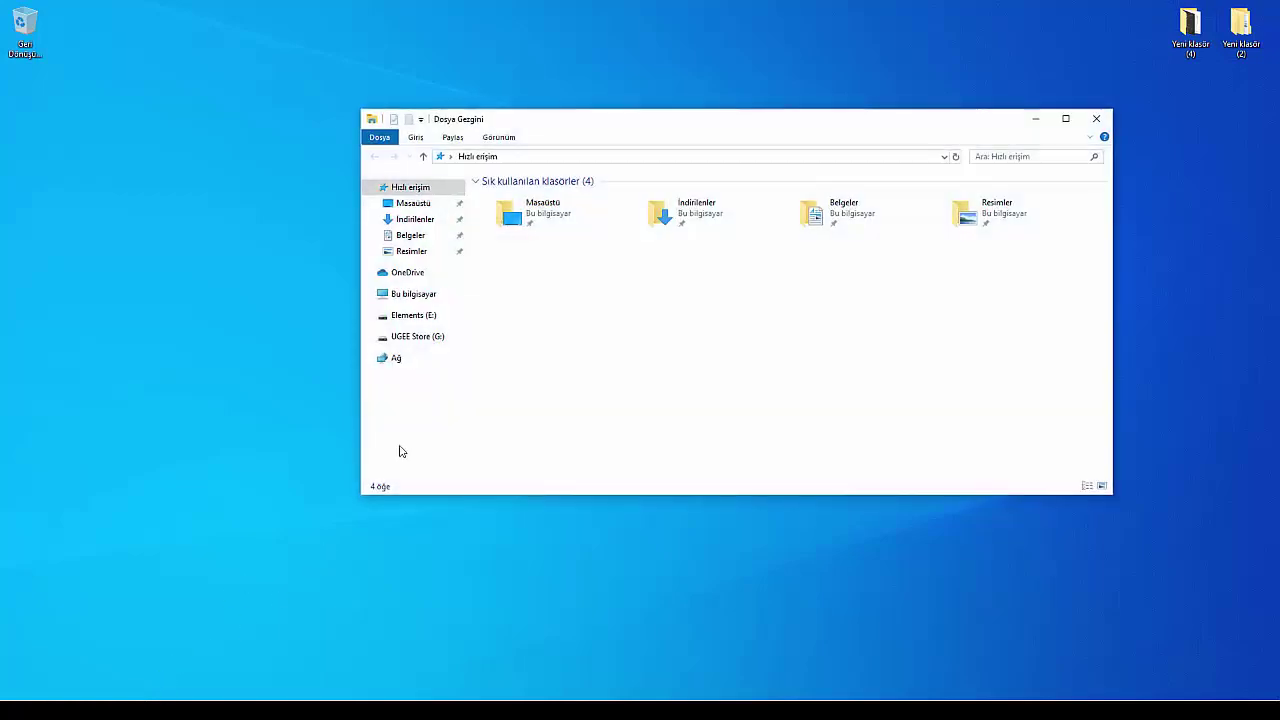
click(432, 297)
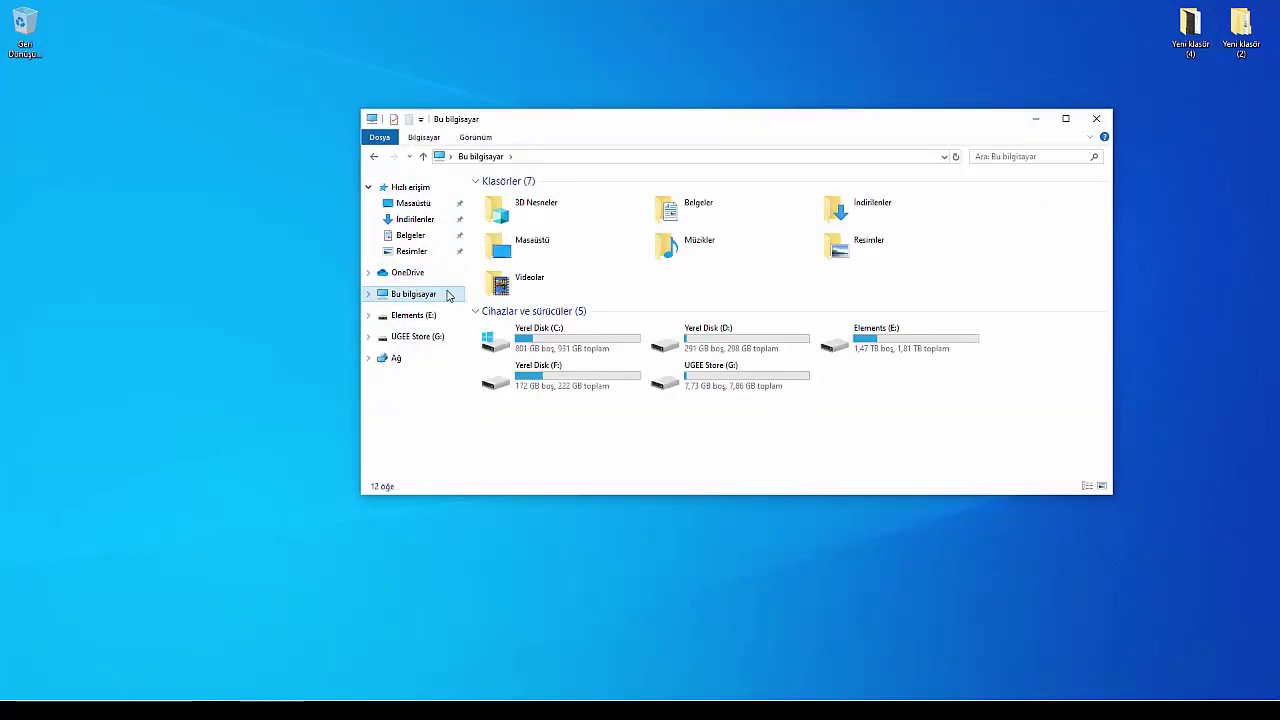
double_click(500, 342)
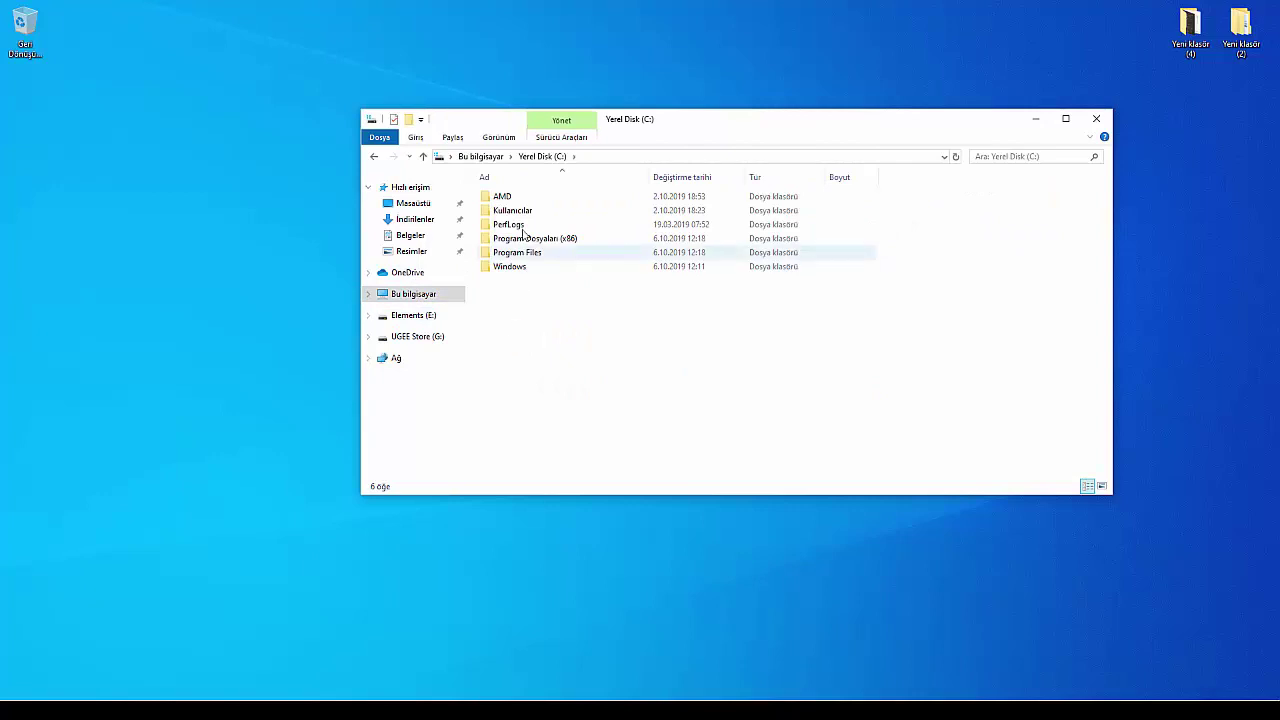
double_click(514, 211)
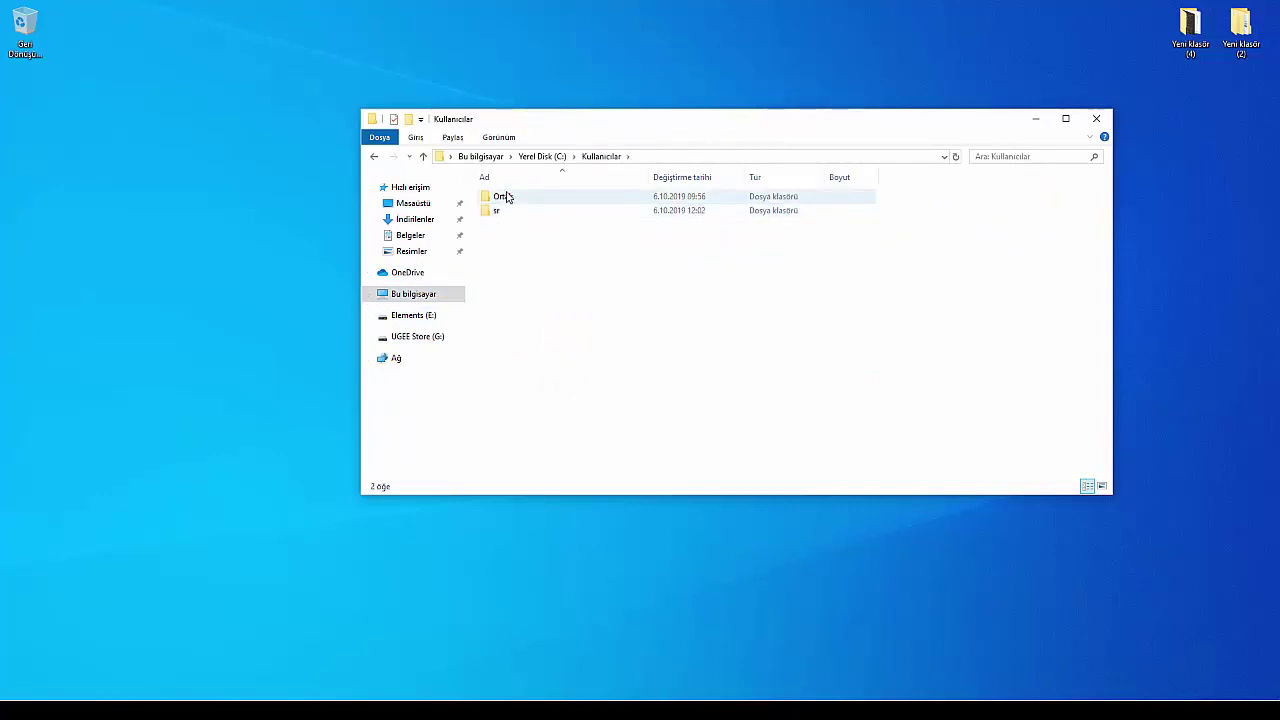
double_click(503, 196)
click(531, 200)
double_click(531, 200)
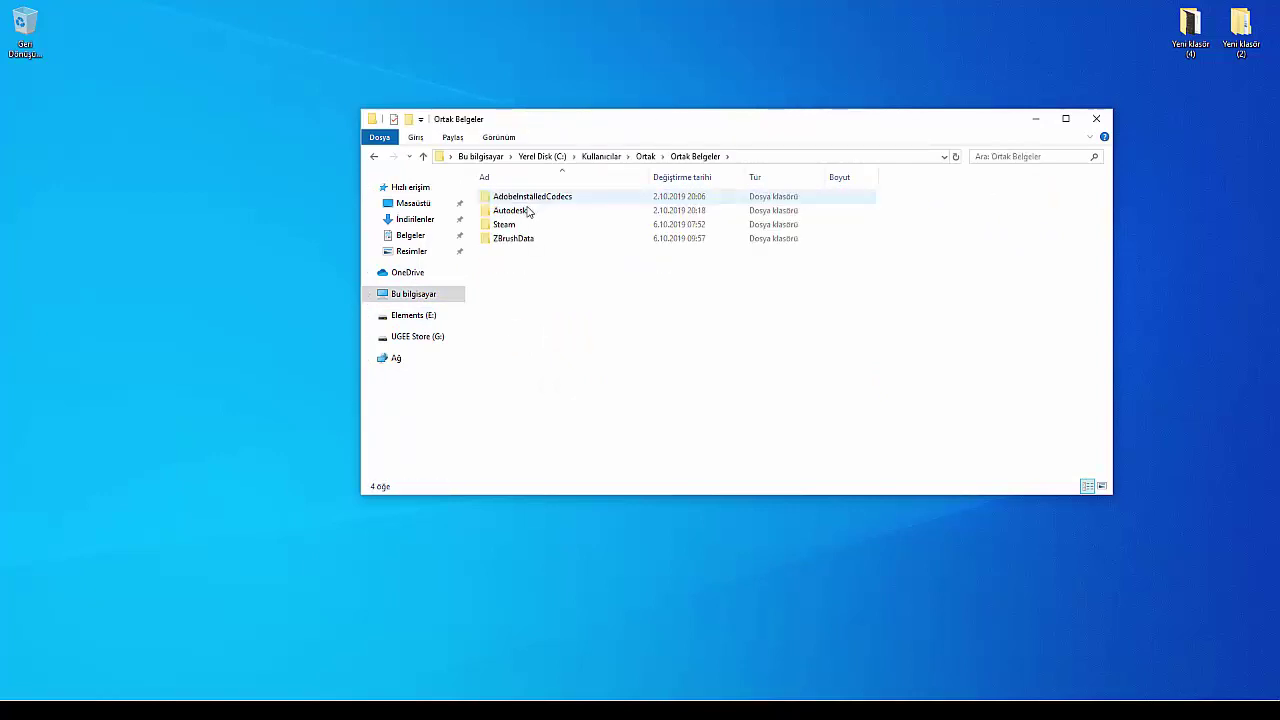
double_click(514, 240)
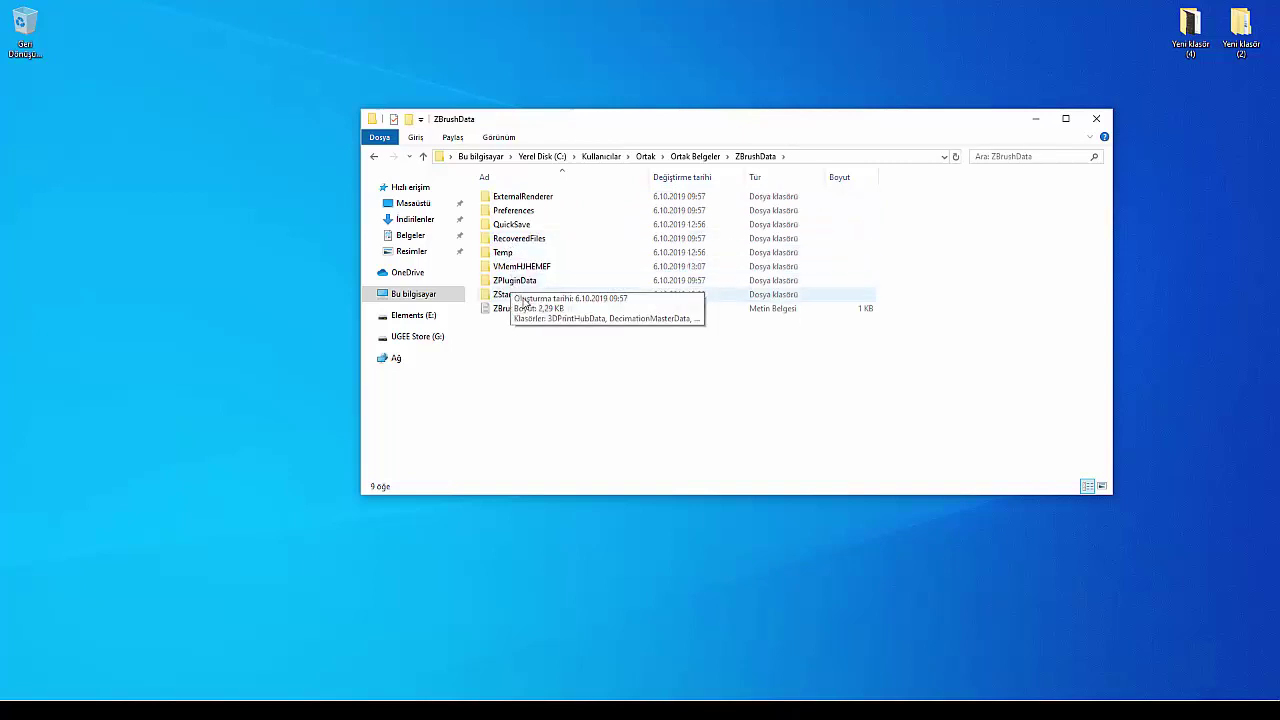
double_click(512, 293)
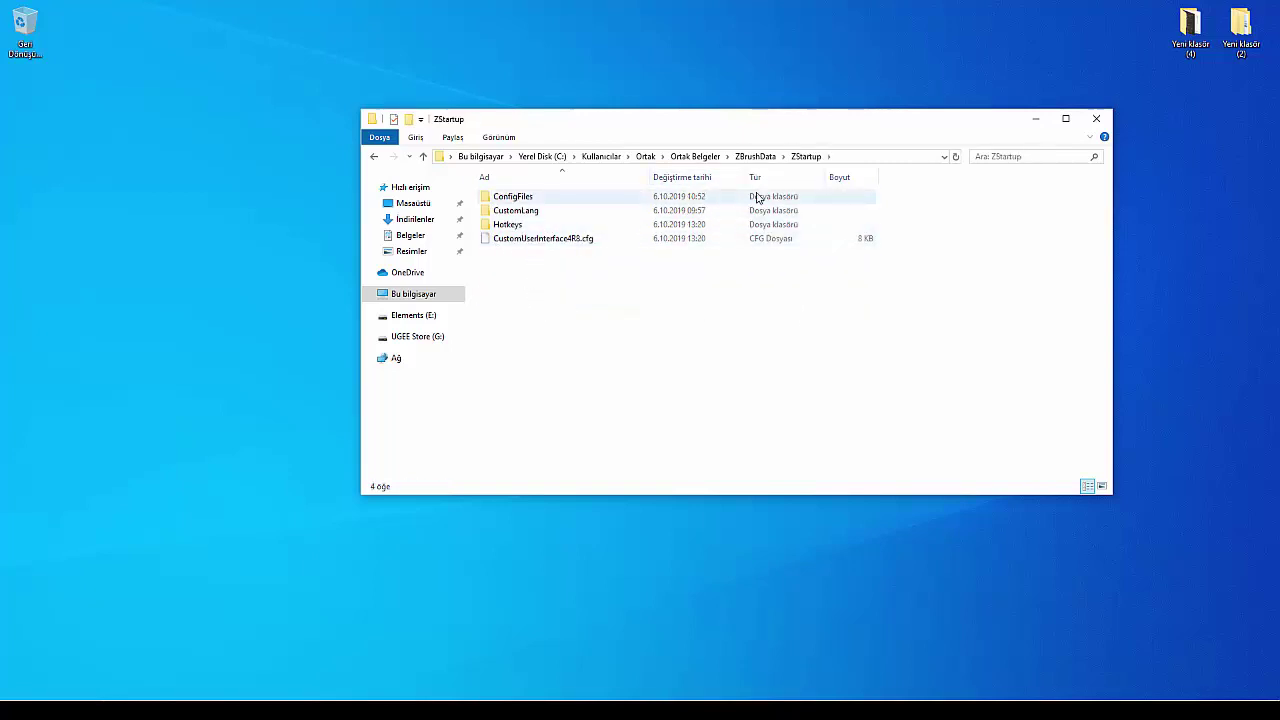
Locate CustomUserInterface4R8.cfg in ZStartup and the StartupHotkeys file in its Hotkeys subfolder.
click(545, 240)
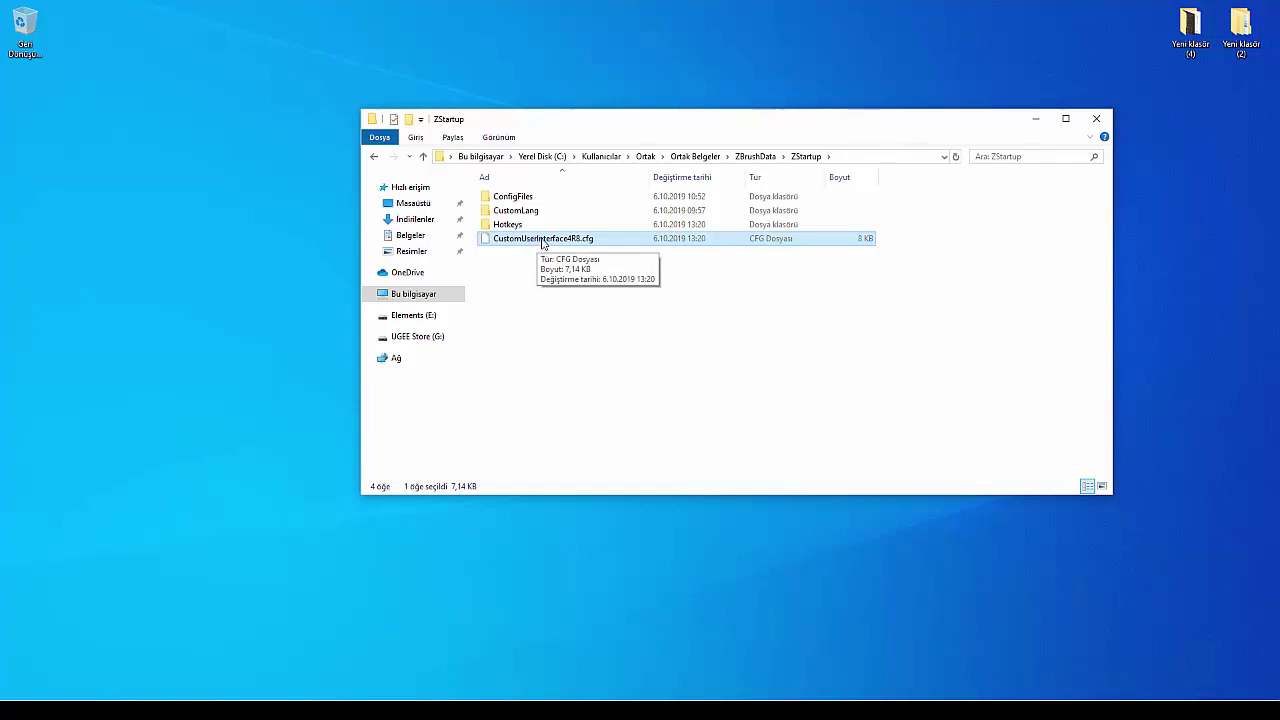
double_click(509, 225)
click(534, 201)
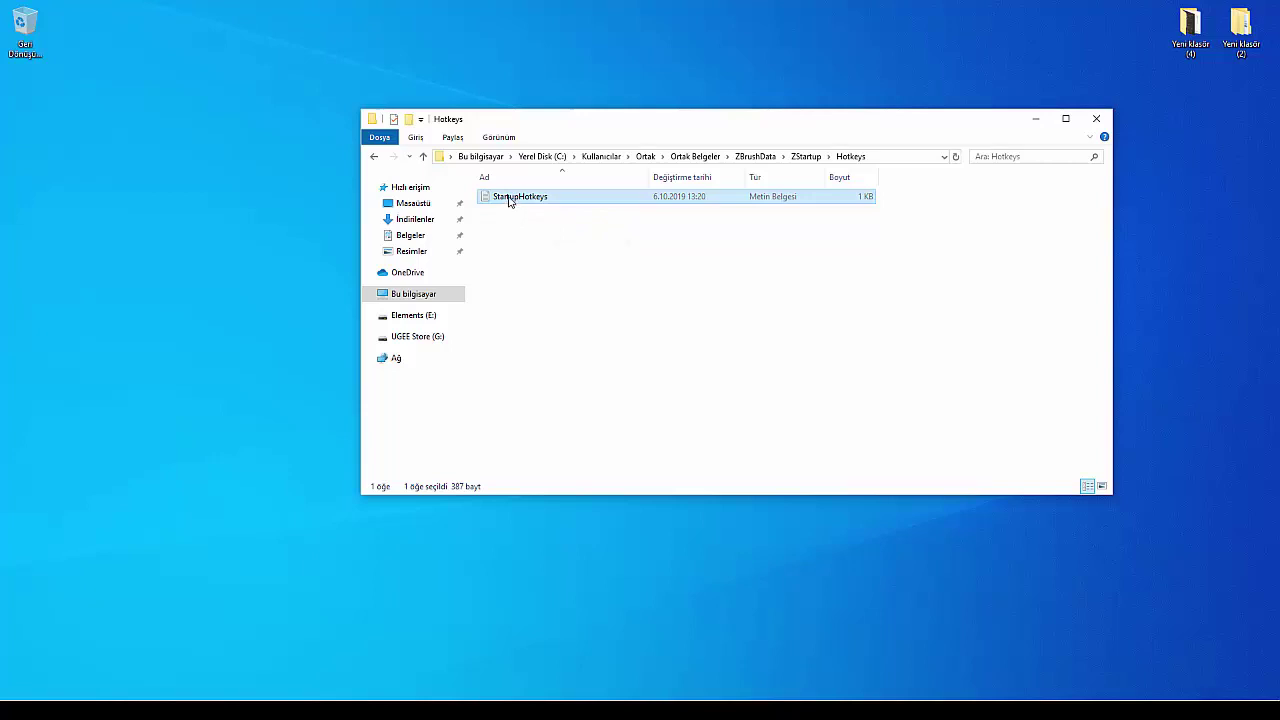
key(alt+Left)
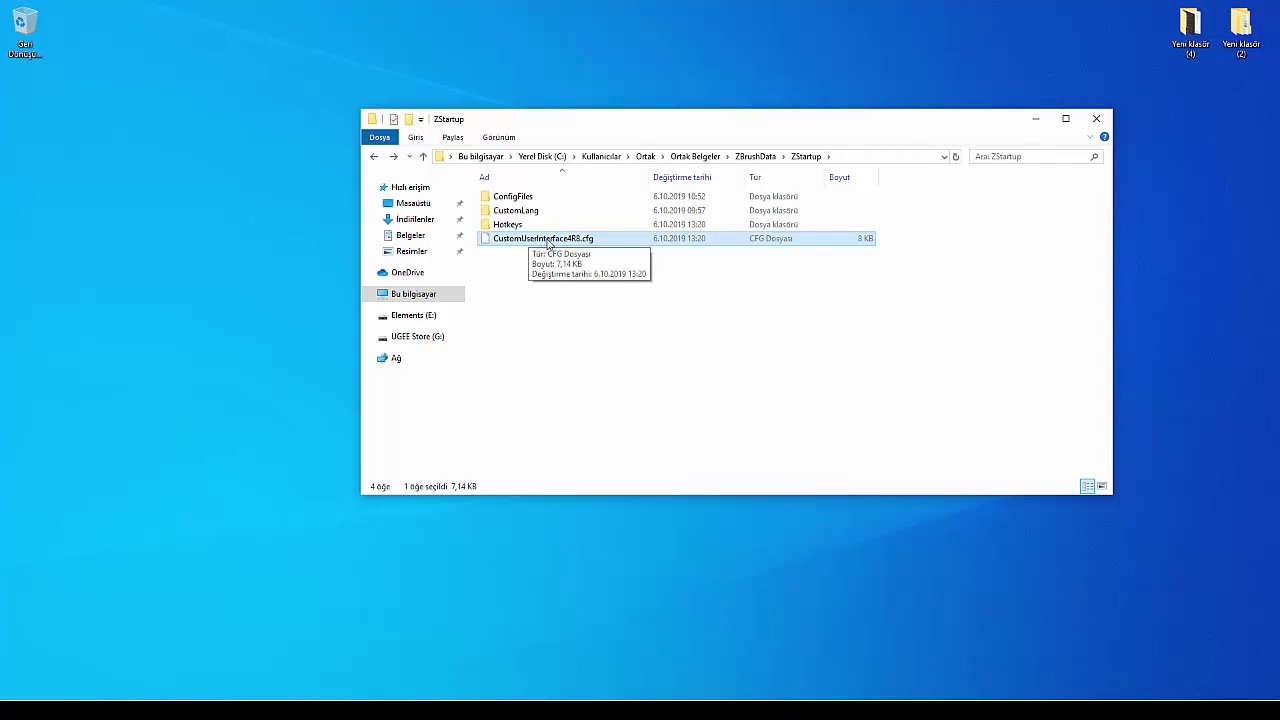
double_click(510, 225)
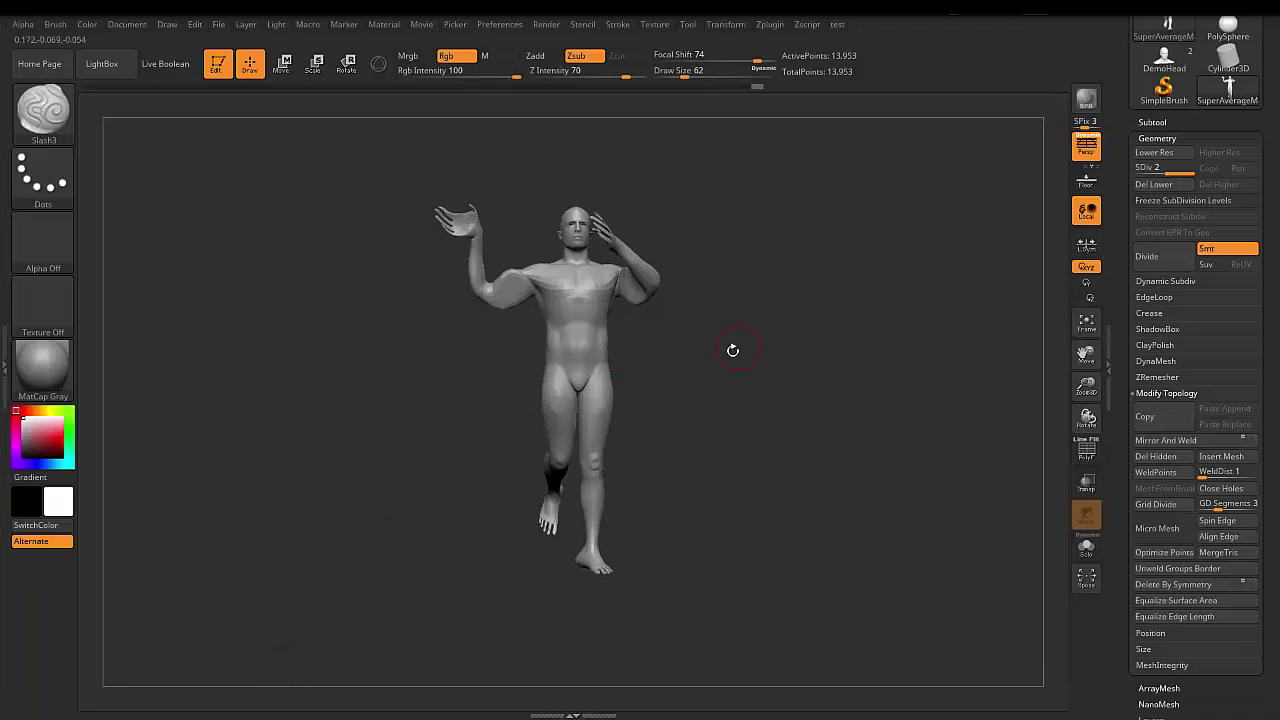
mouse_move(731, 349)
mouse_down()
mouse_move(769, 332)
mouse_move(706, 337)
mouse_move(717, 343)
mouse_up()
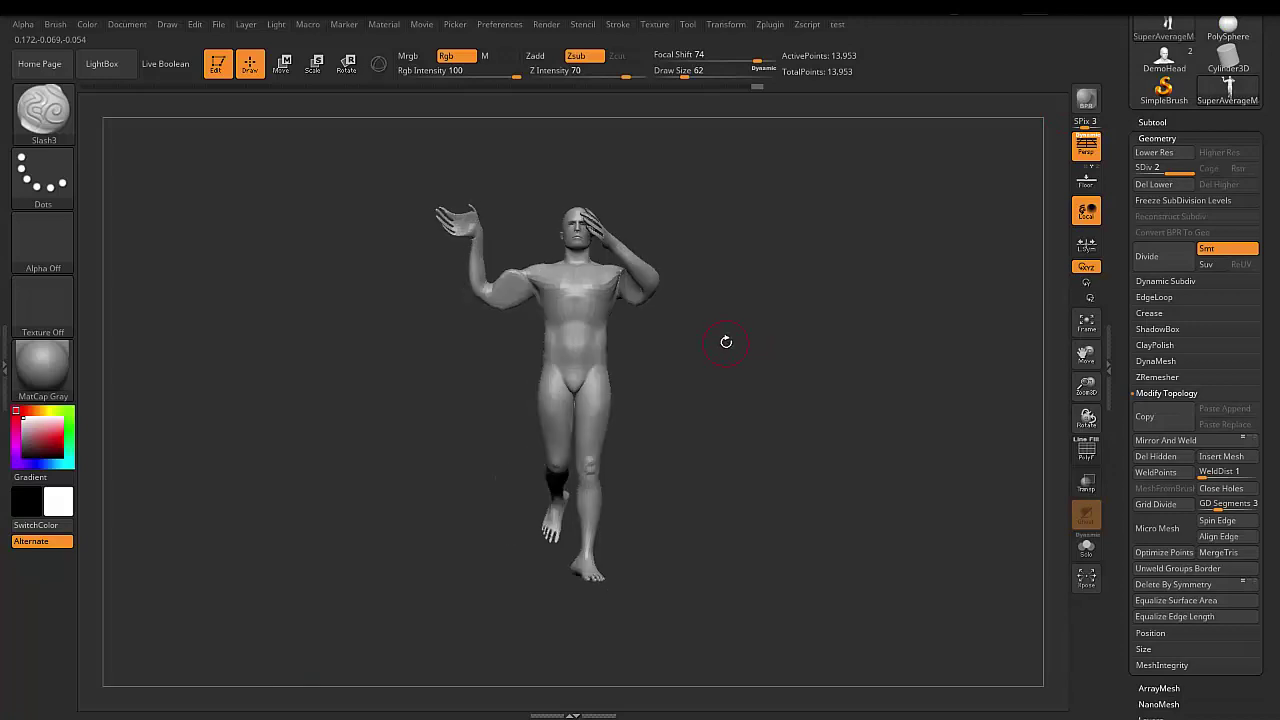
mouse_move(757, 314)
mouse_down()
mouse_move(740, 343)
mouse_move(762, 355)
mouse_up()
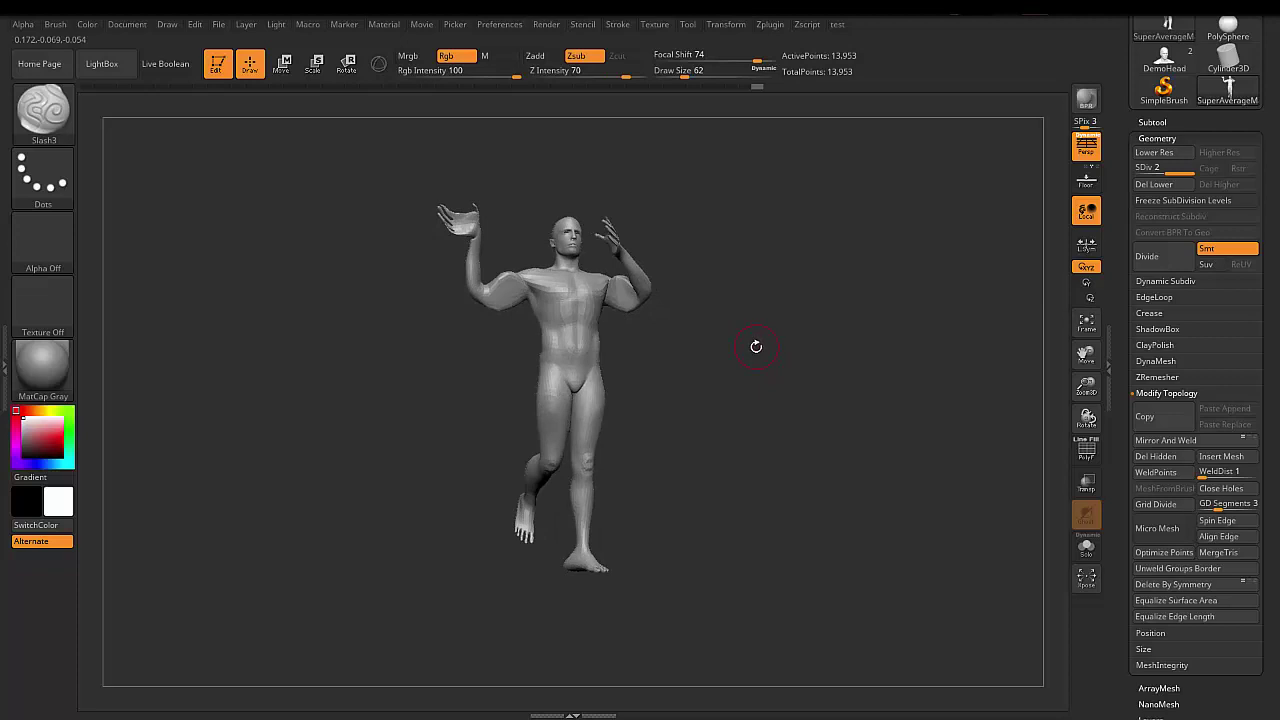
drag(757, 346, 754, 352)
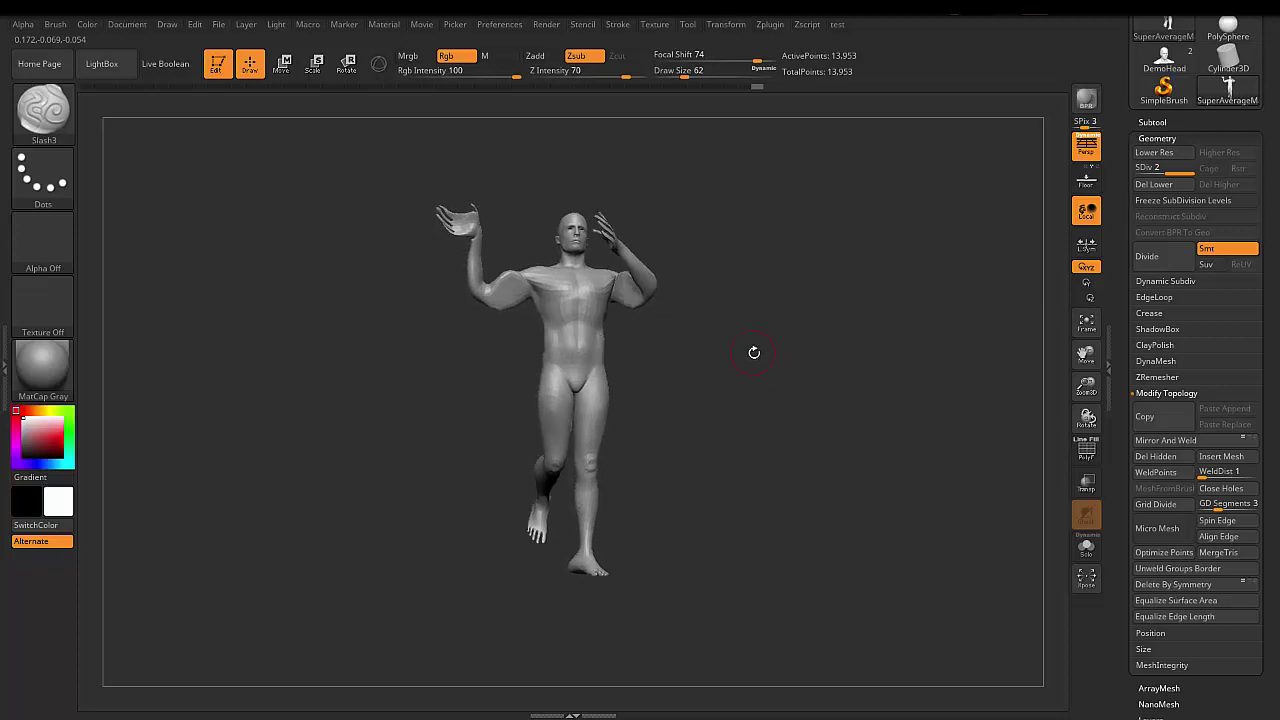